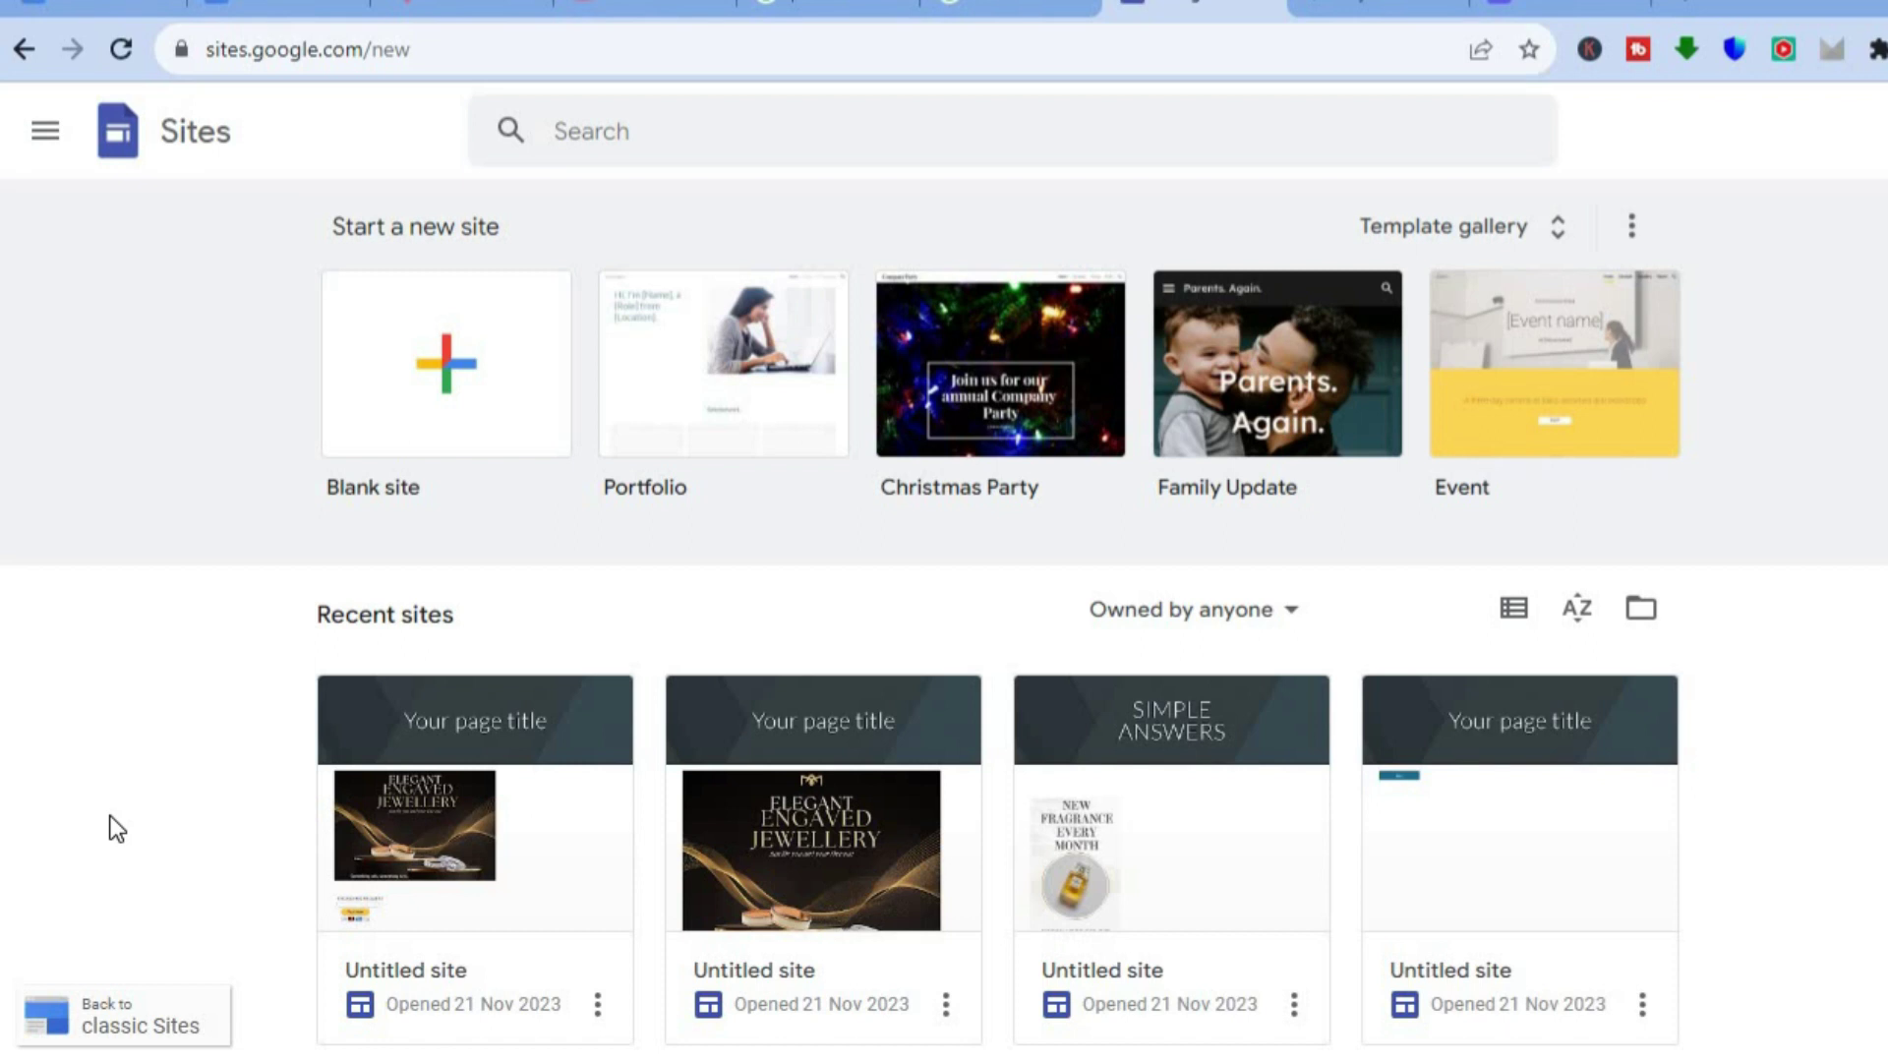
Create a new Blank site from the Start a new site gallery.
{"action": "left_click", "coordinate": [439, 391]}
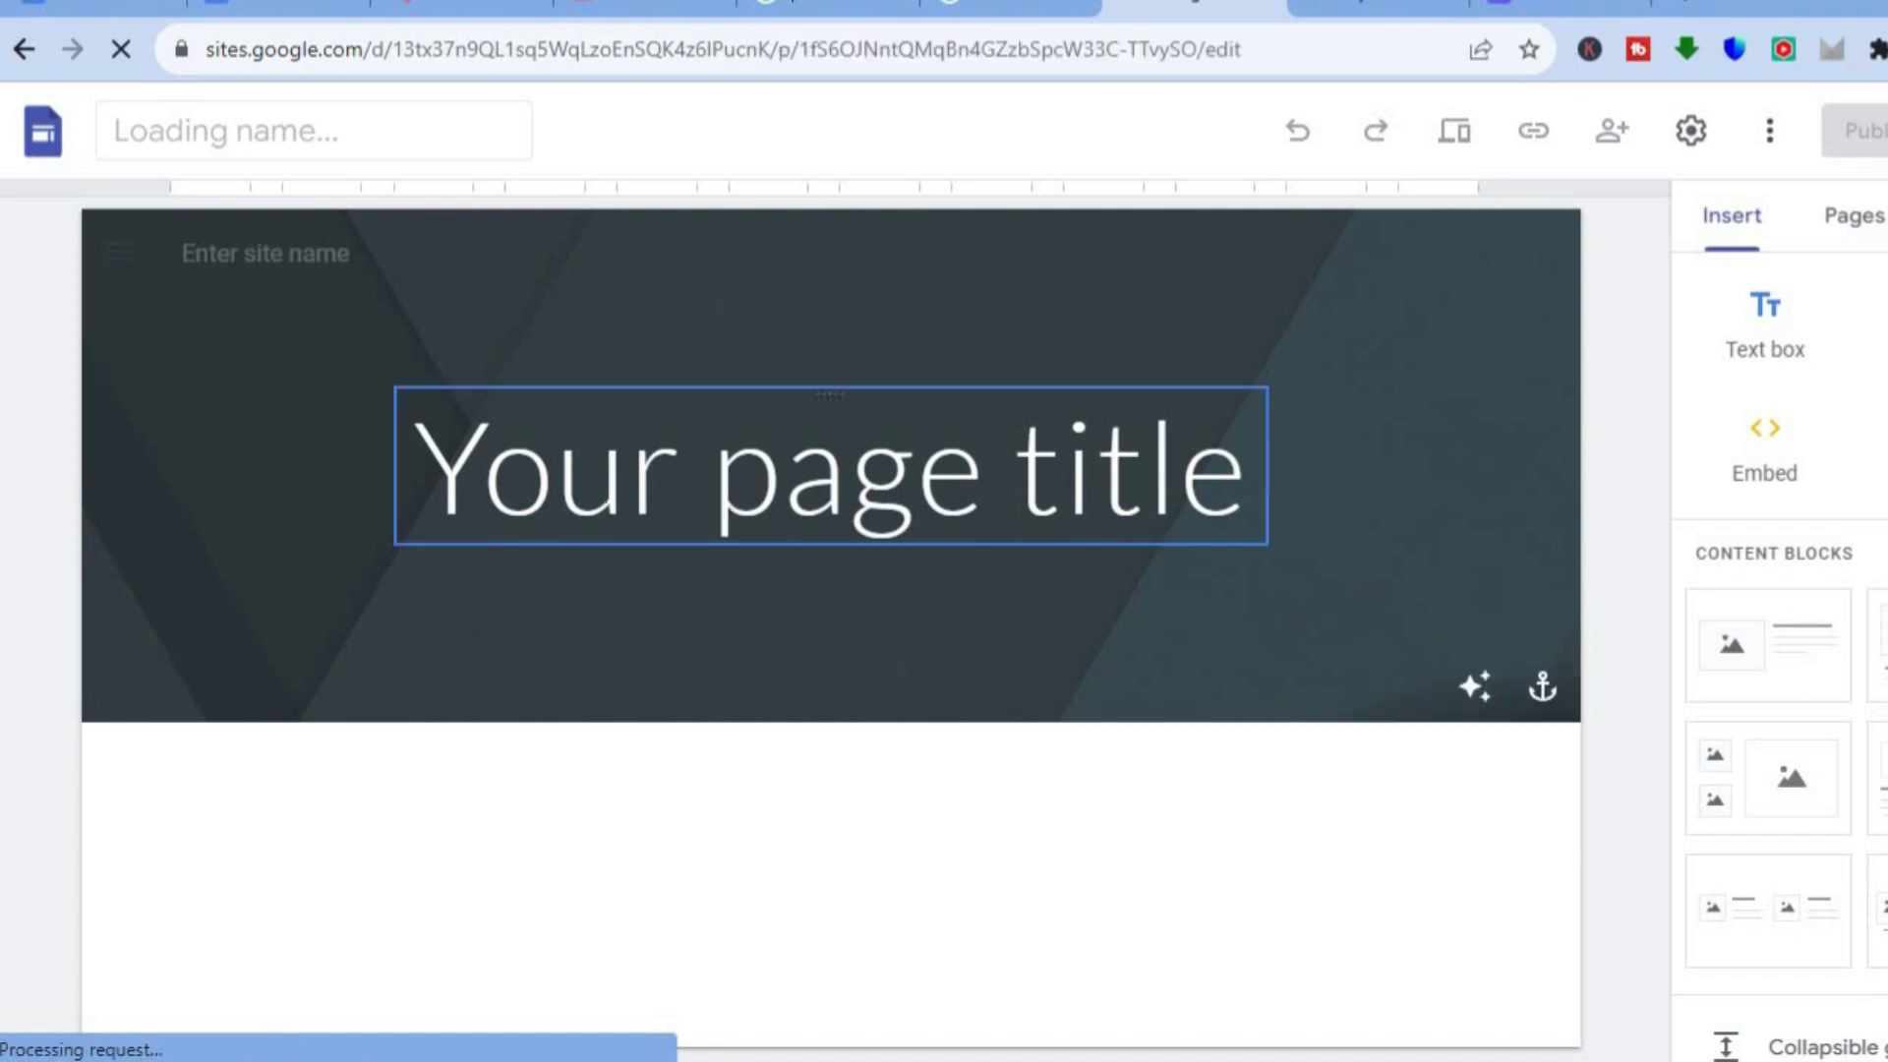
Replace the 'Your page title' placeholder header with 'Donation Cause'.
{"action": "left_click", "coordinate": [1013, 472]}
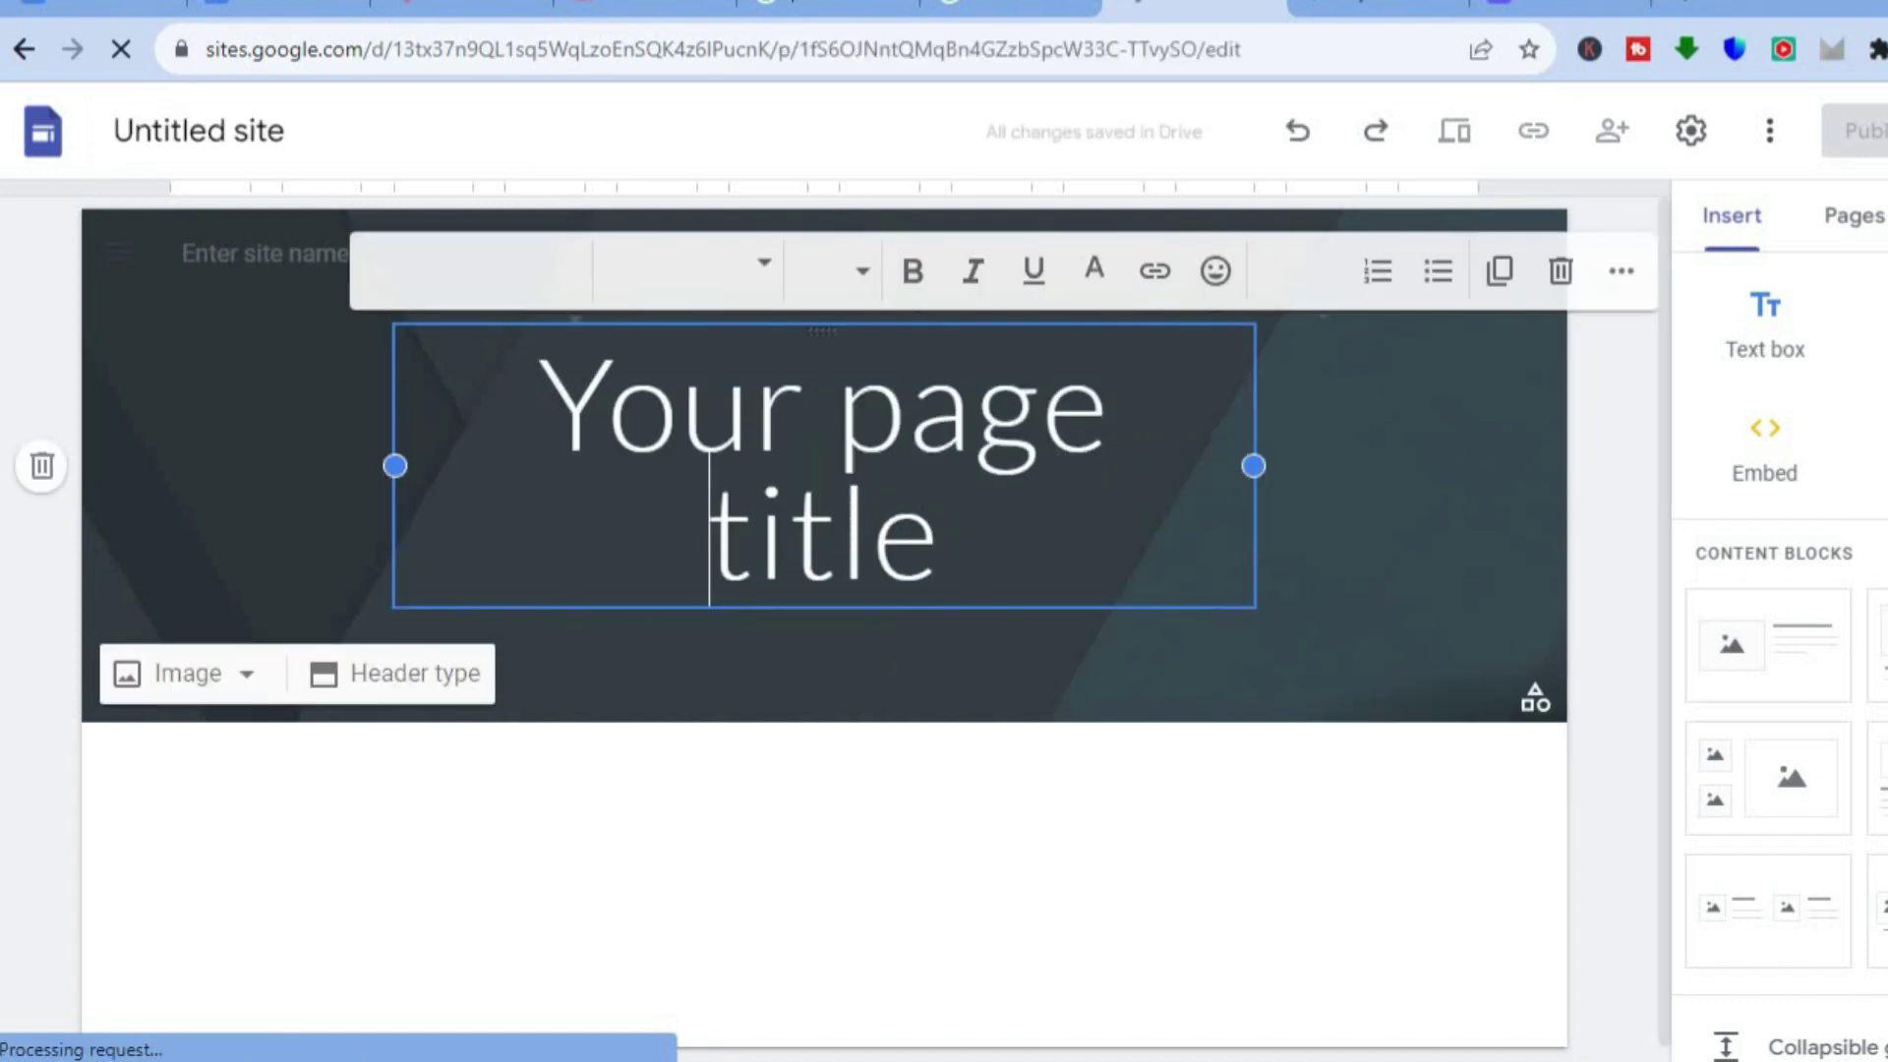
{"action": "left_click_drag", "start_coordinate": [942, 550], "coordinate": [548, 413]}
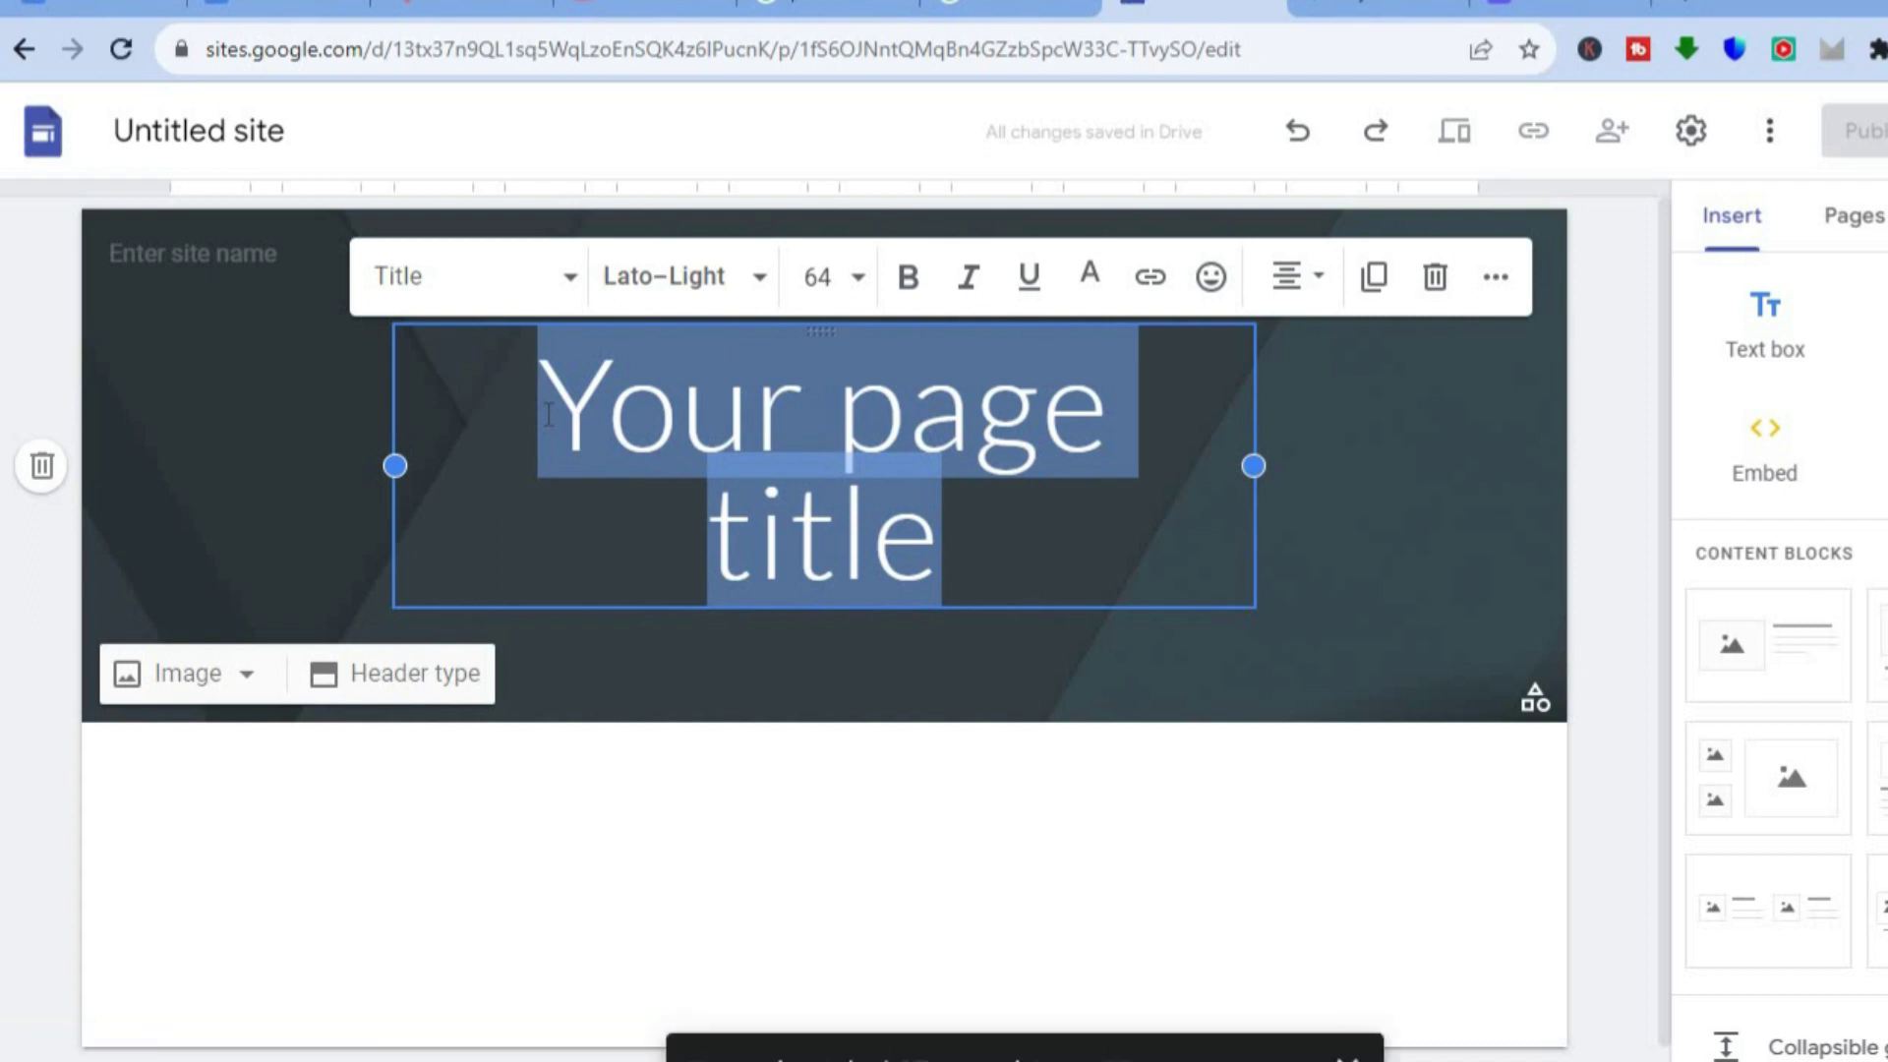
{"action": "type", "text": "D"}
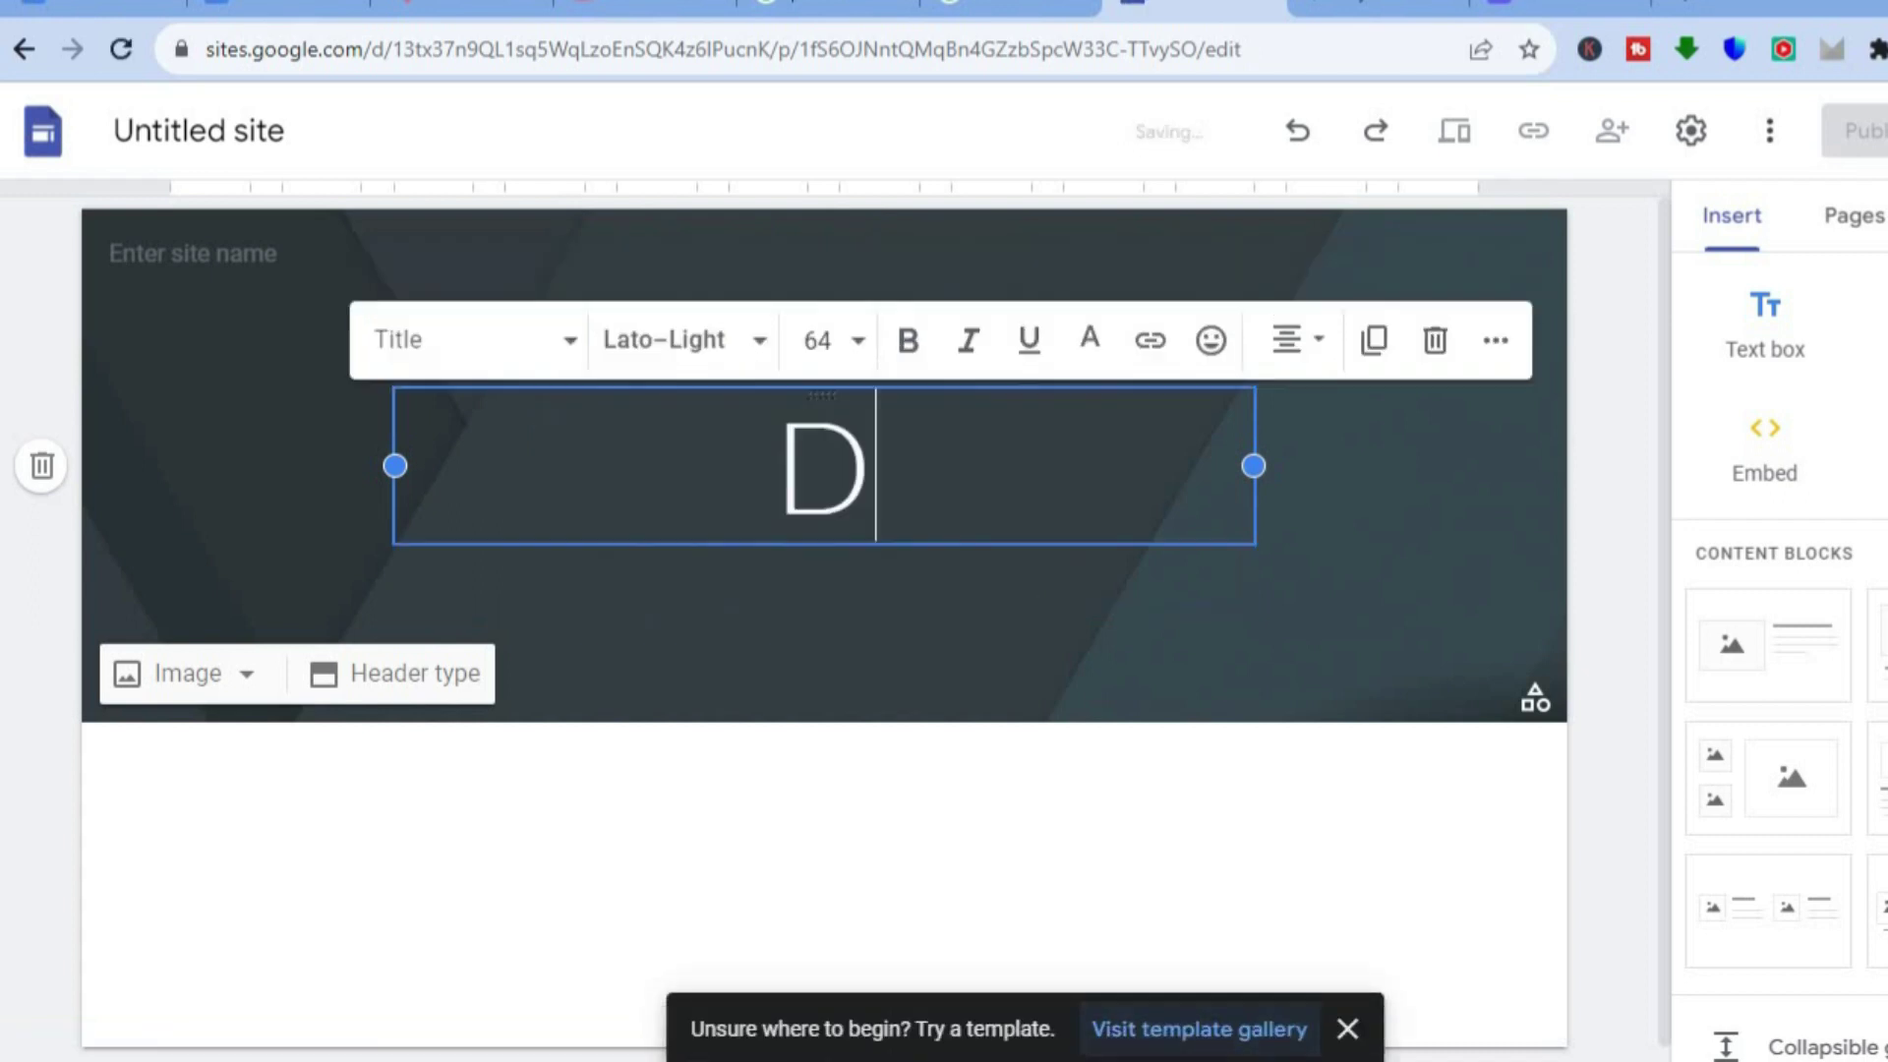
{"action": "type", "text": "onation "}
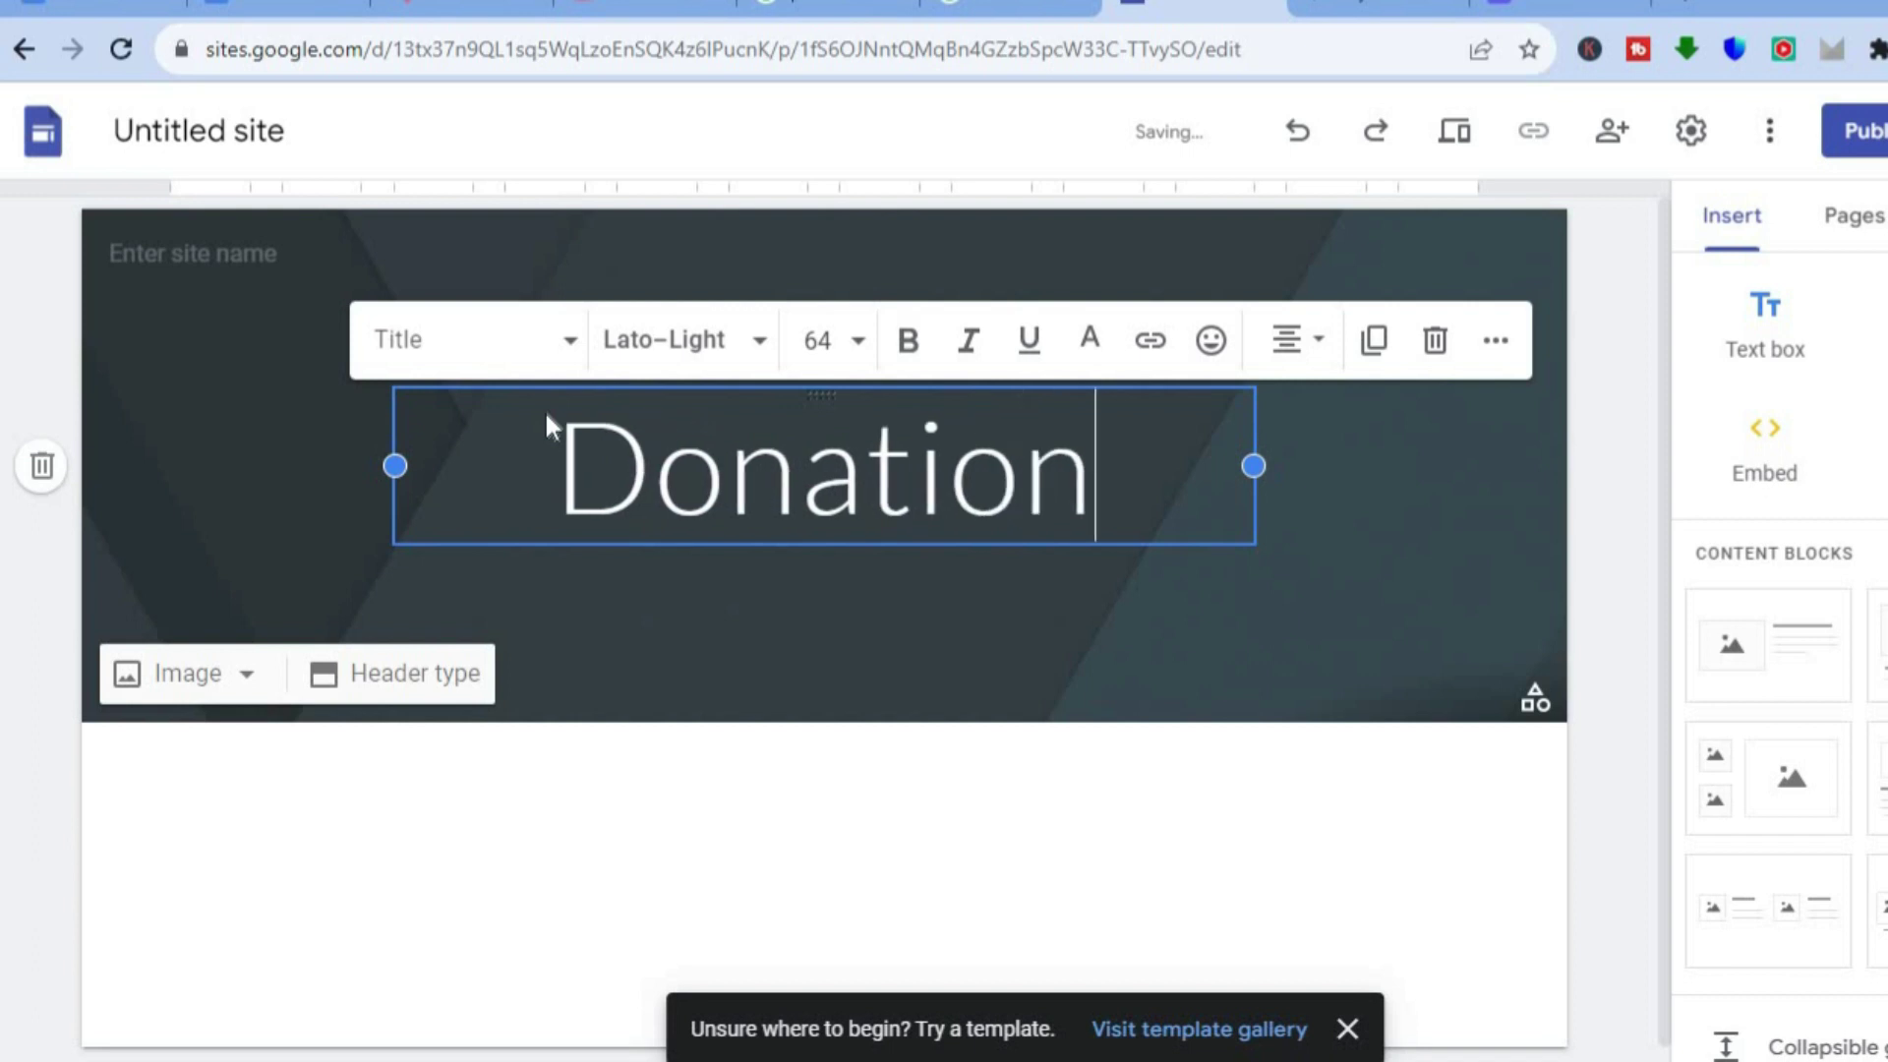
{"action": "type", "text": "Cause"}
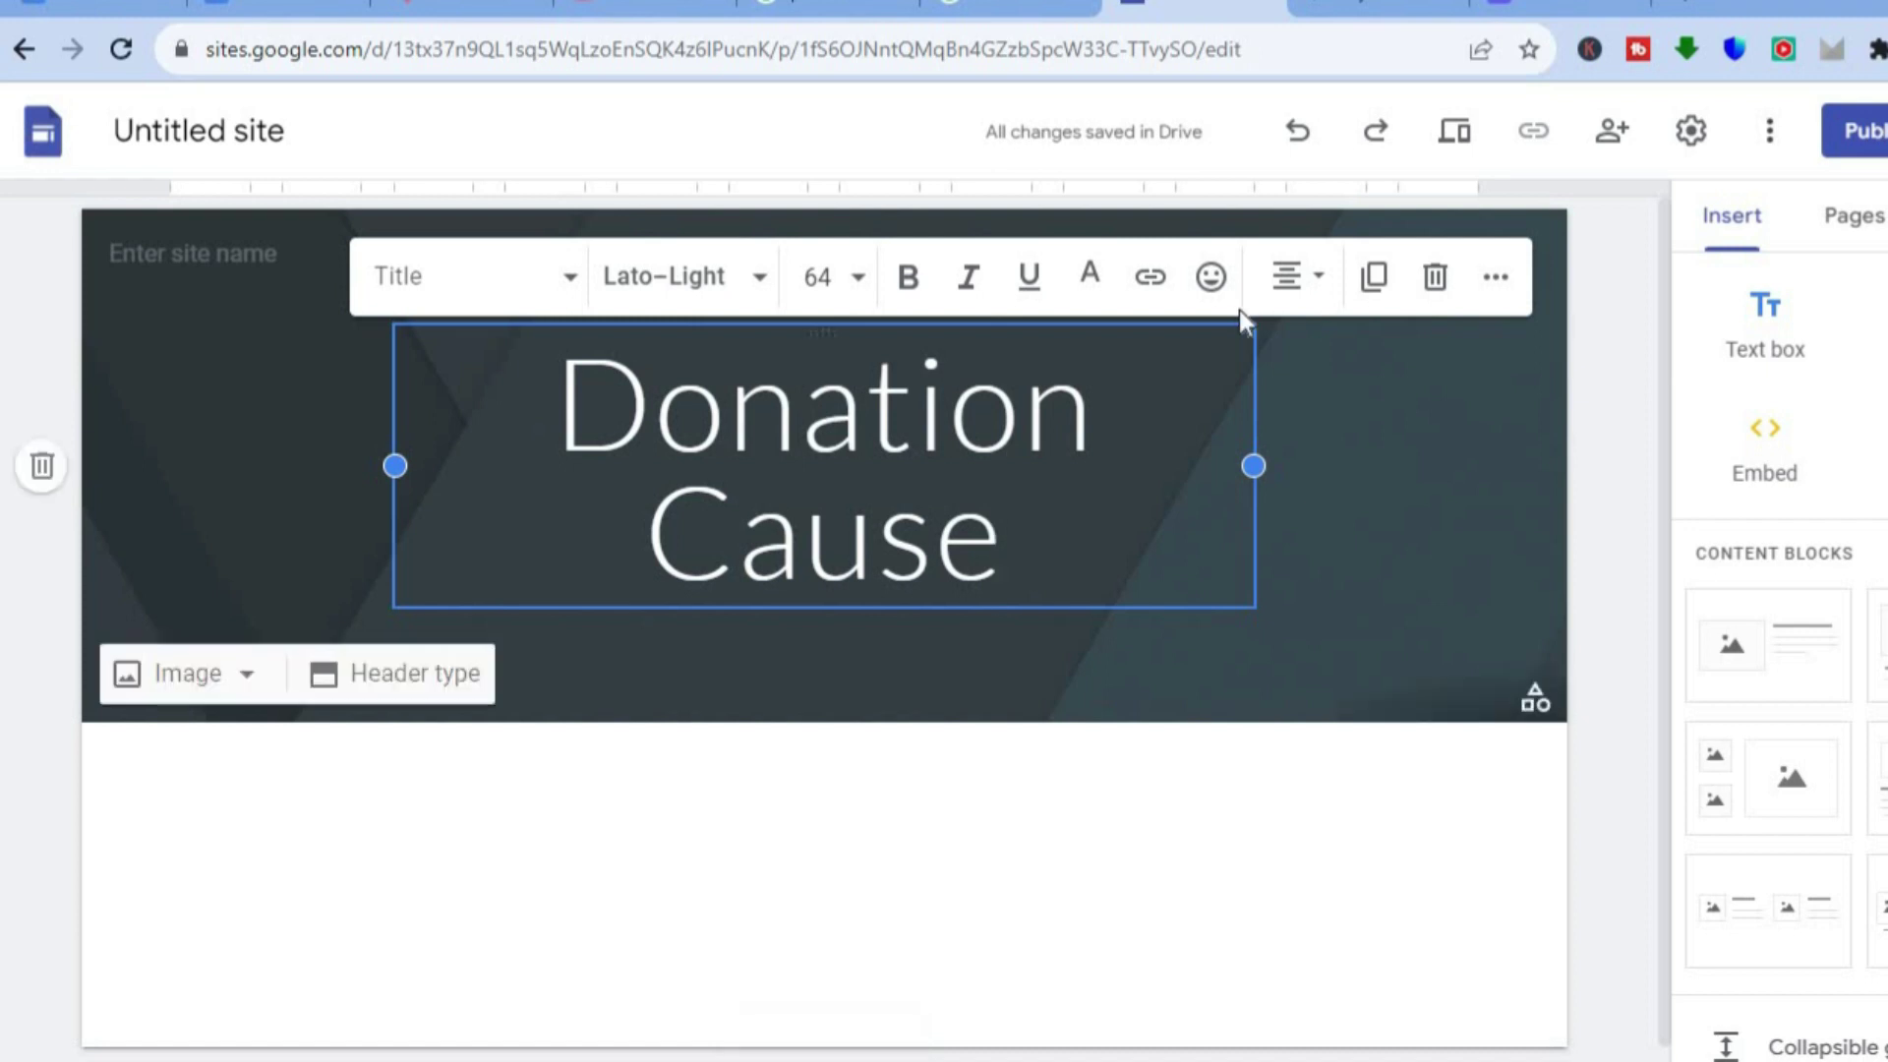
{"action": "left_click", "coordinate": [1349, 8]}
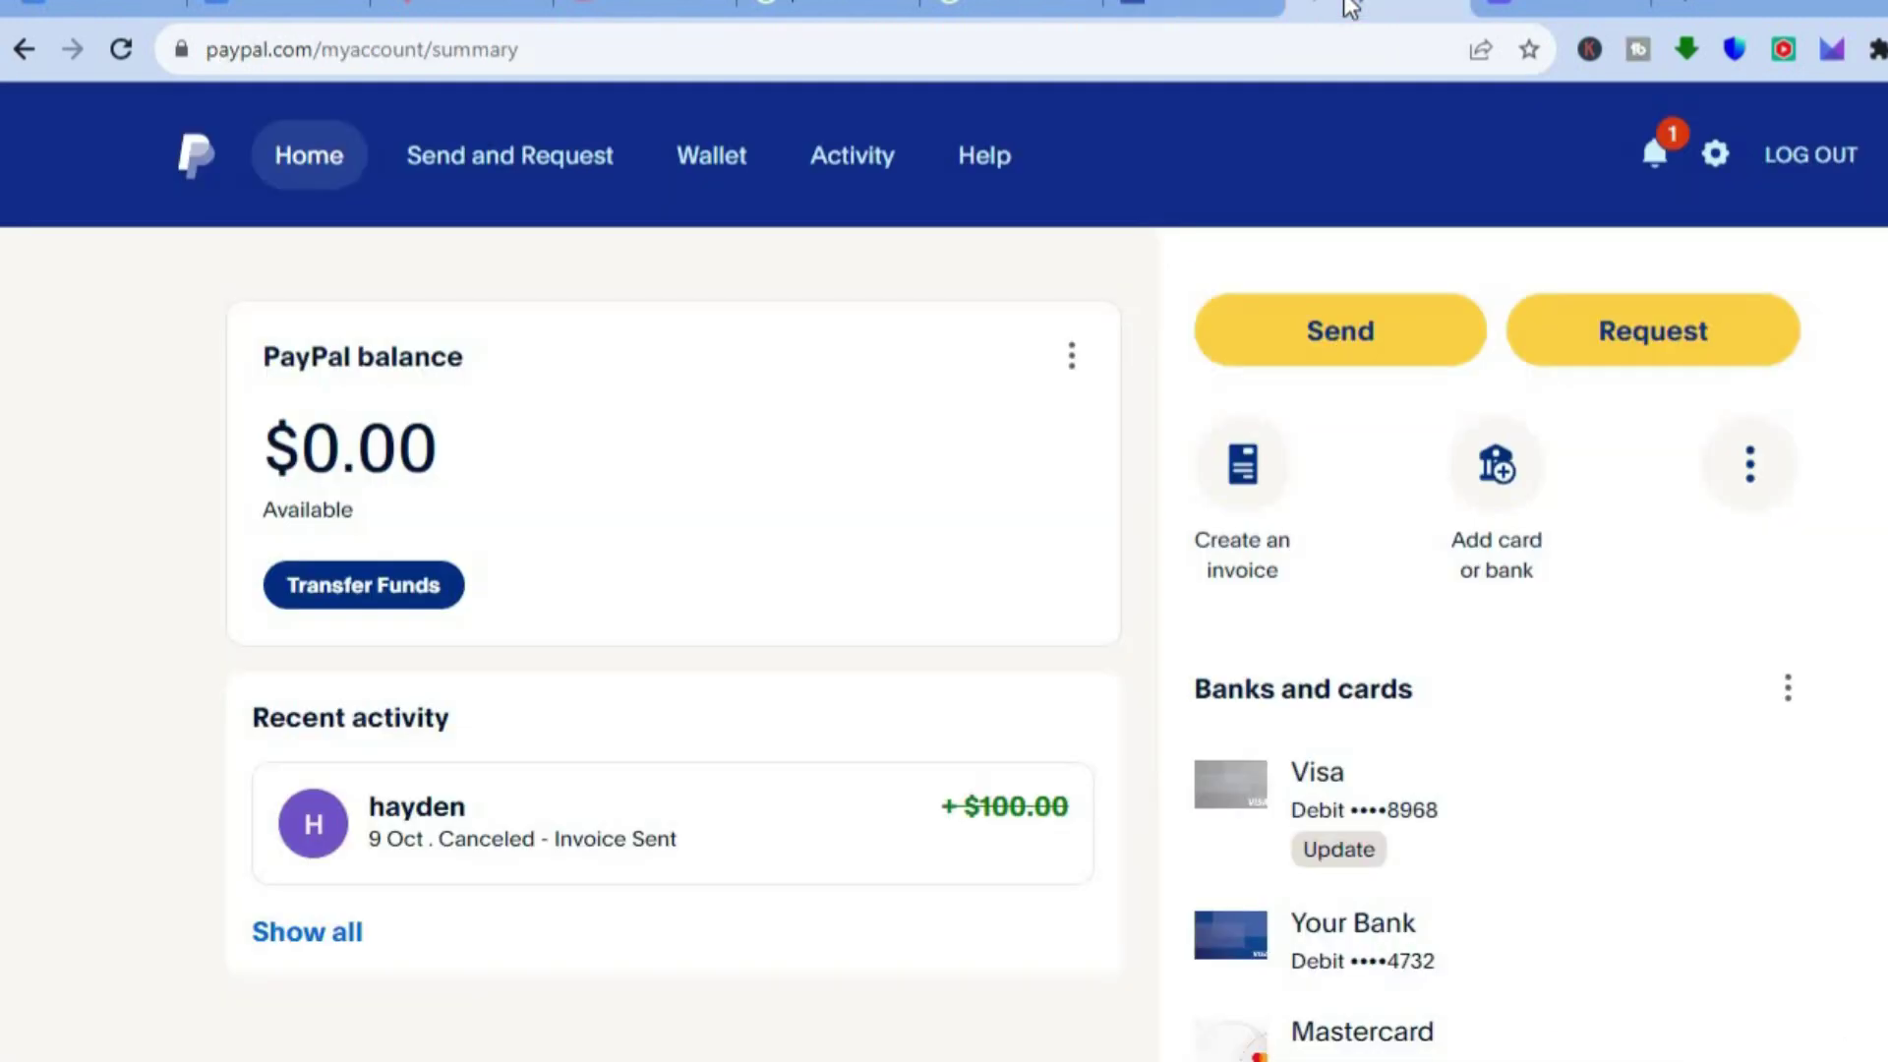
Glance at the Stripe dashboard, then open PayPal's Seller tools settings.
{"action": "left_click", "coordinate": [1526, 3]}
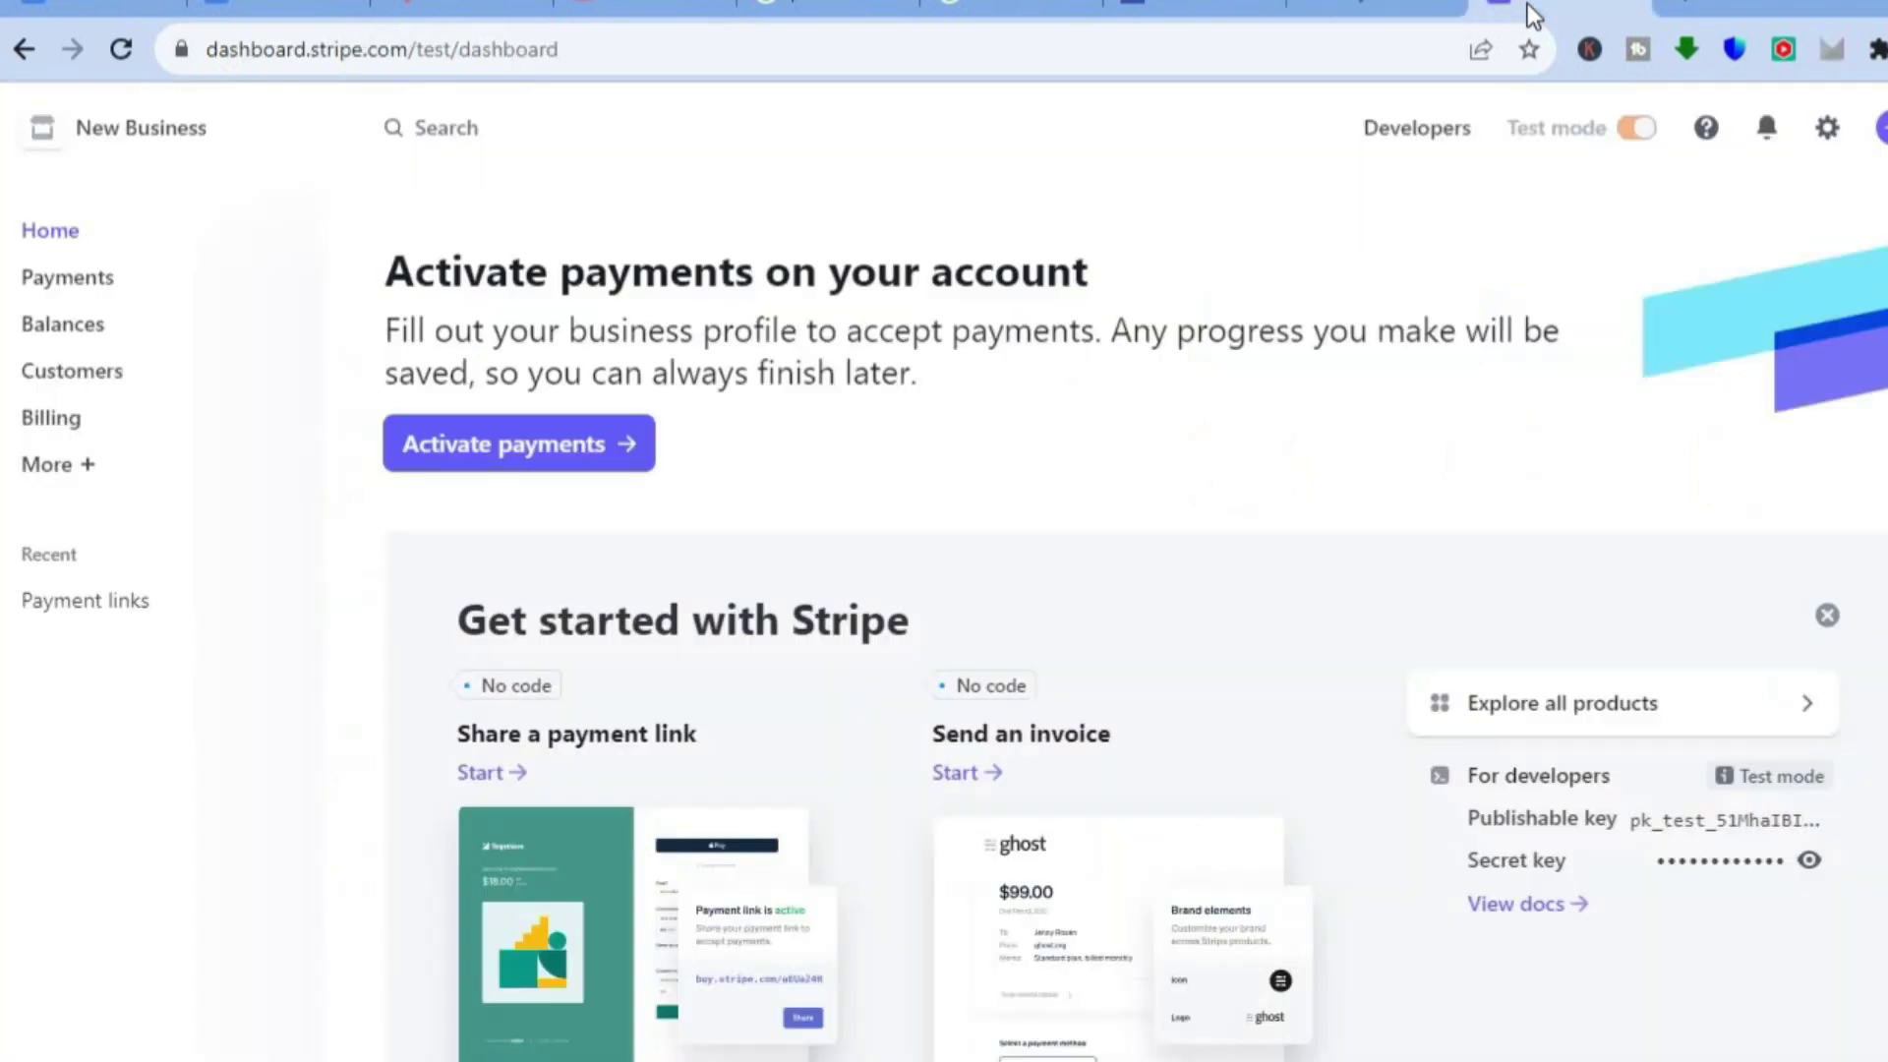
{"action": "left_click", "coordinate": [1339, 5]}
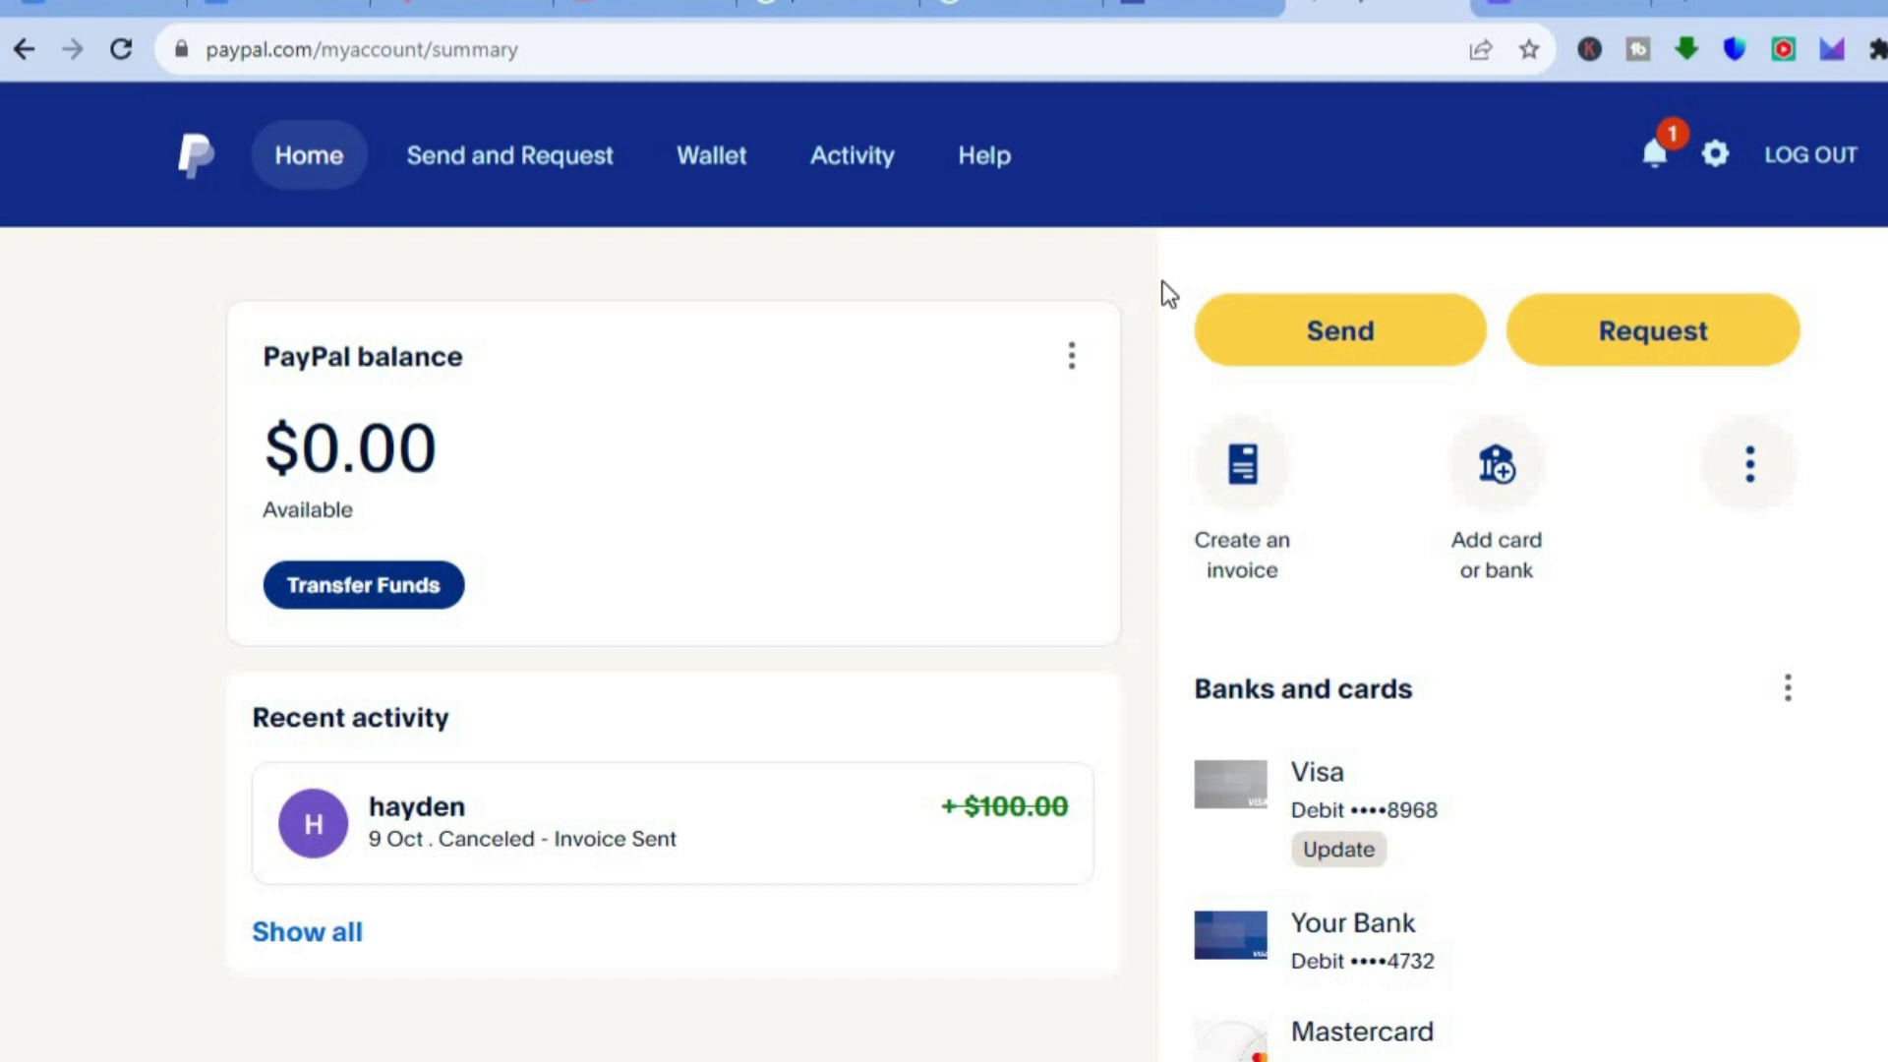
{"action": "left_click", "coordinate": [1715, 157]}
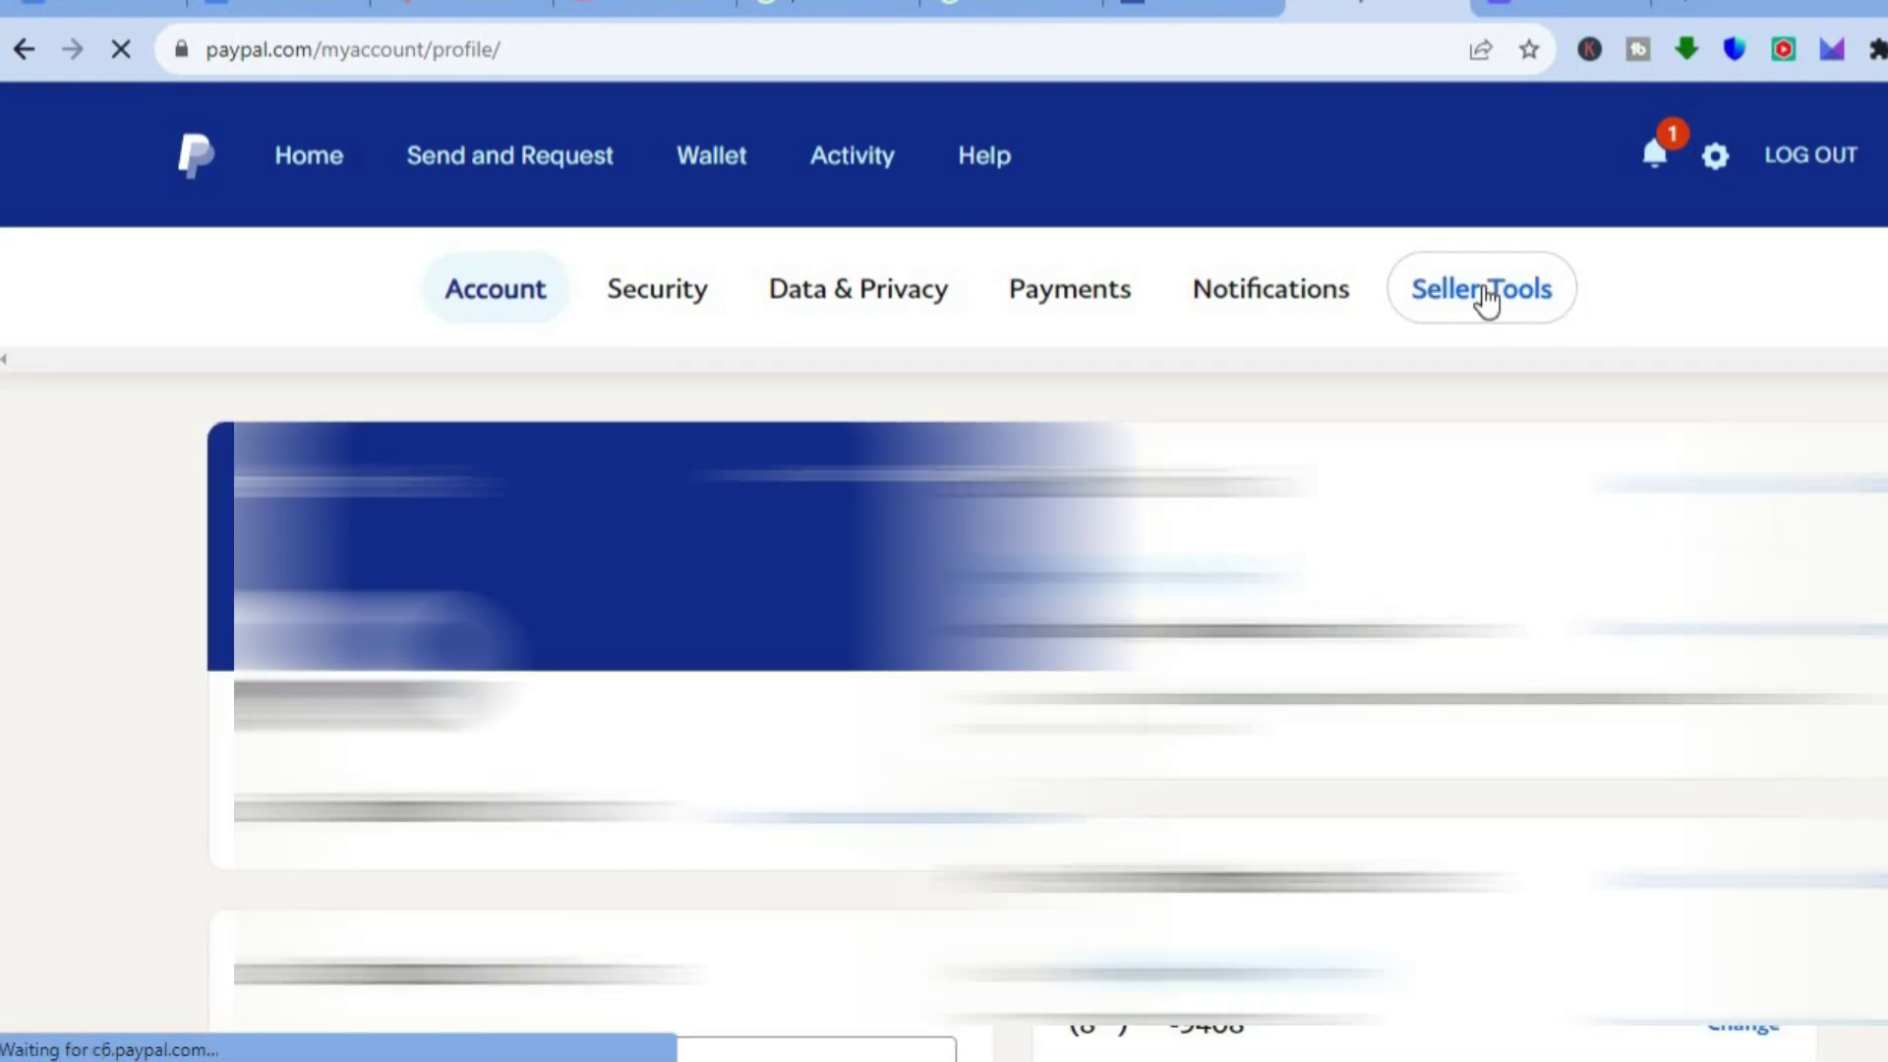
{"action": "left_click", "coordinate": [1487, 295]}
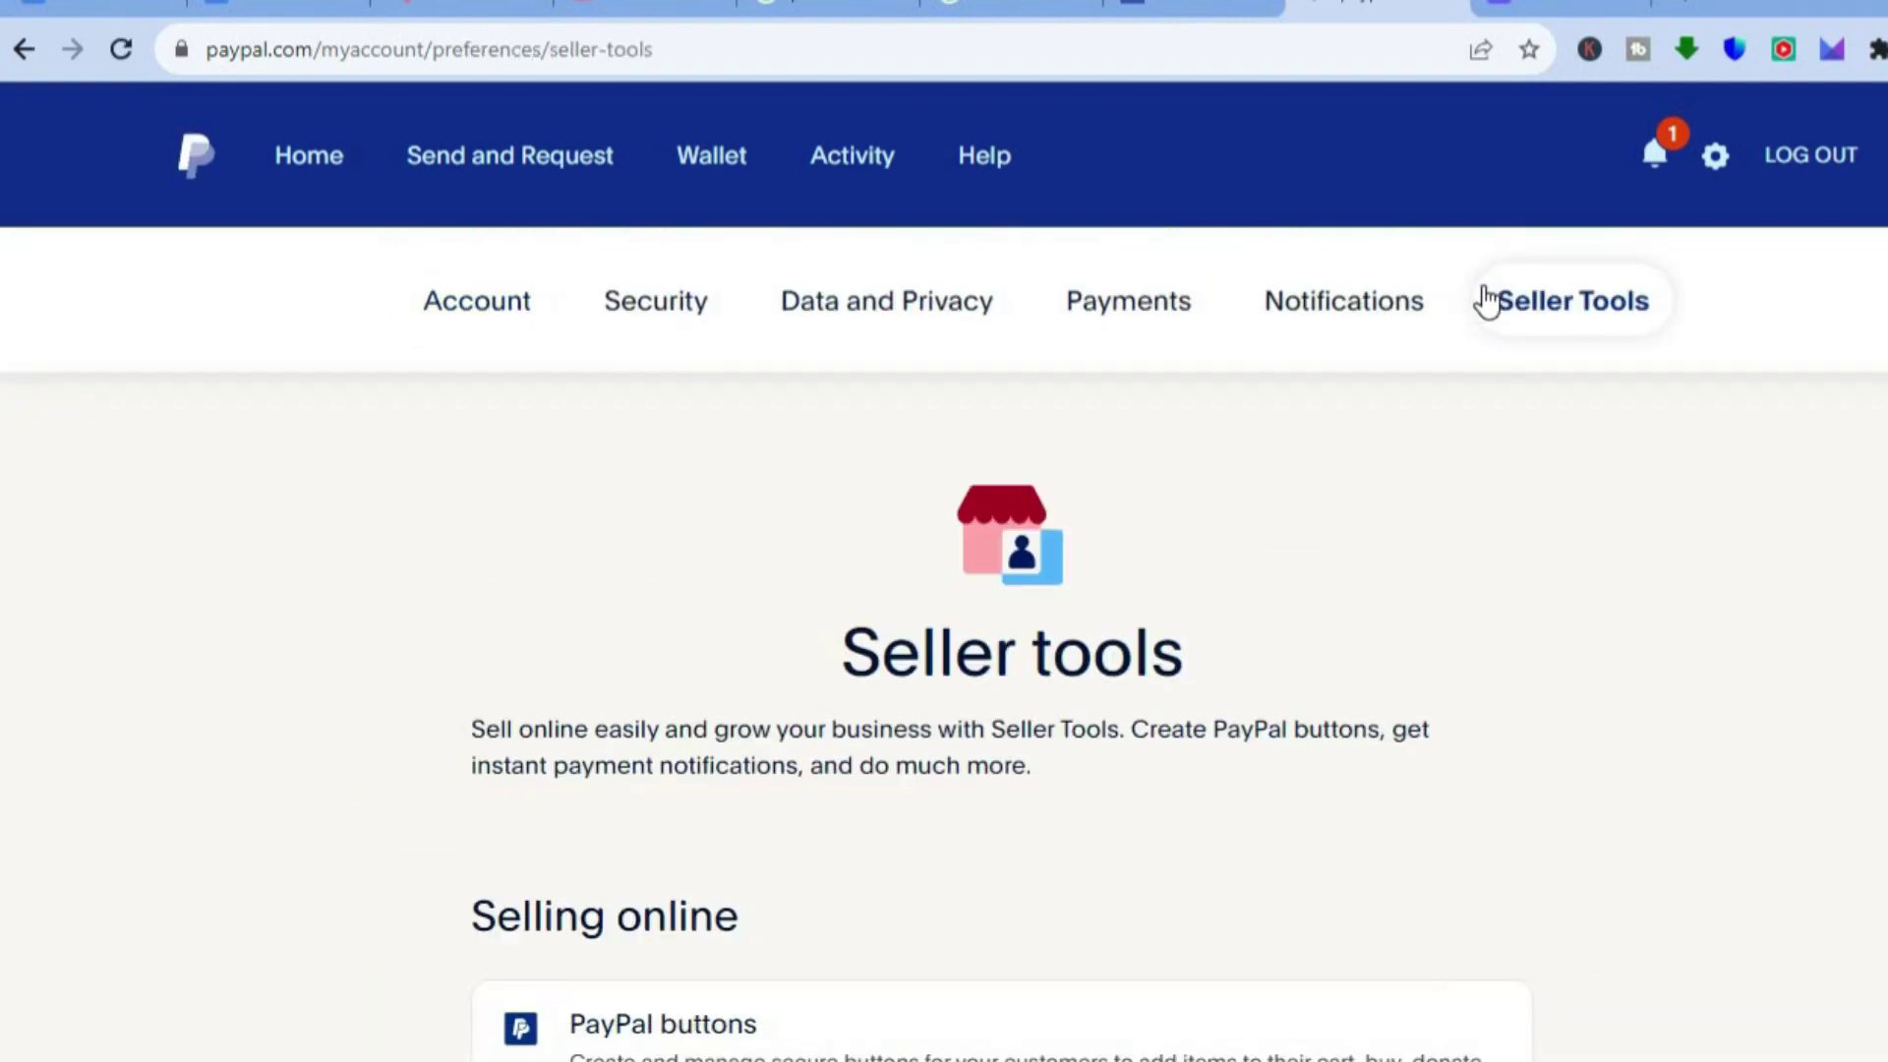
Under Seller tools, open PayPal buttons and choose the Donate button option.
{"action": "scroll", "coordinate": [944, 649], "scroll_direction": "down", "scroll_amount": 3}
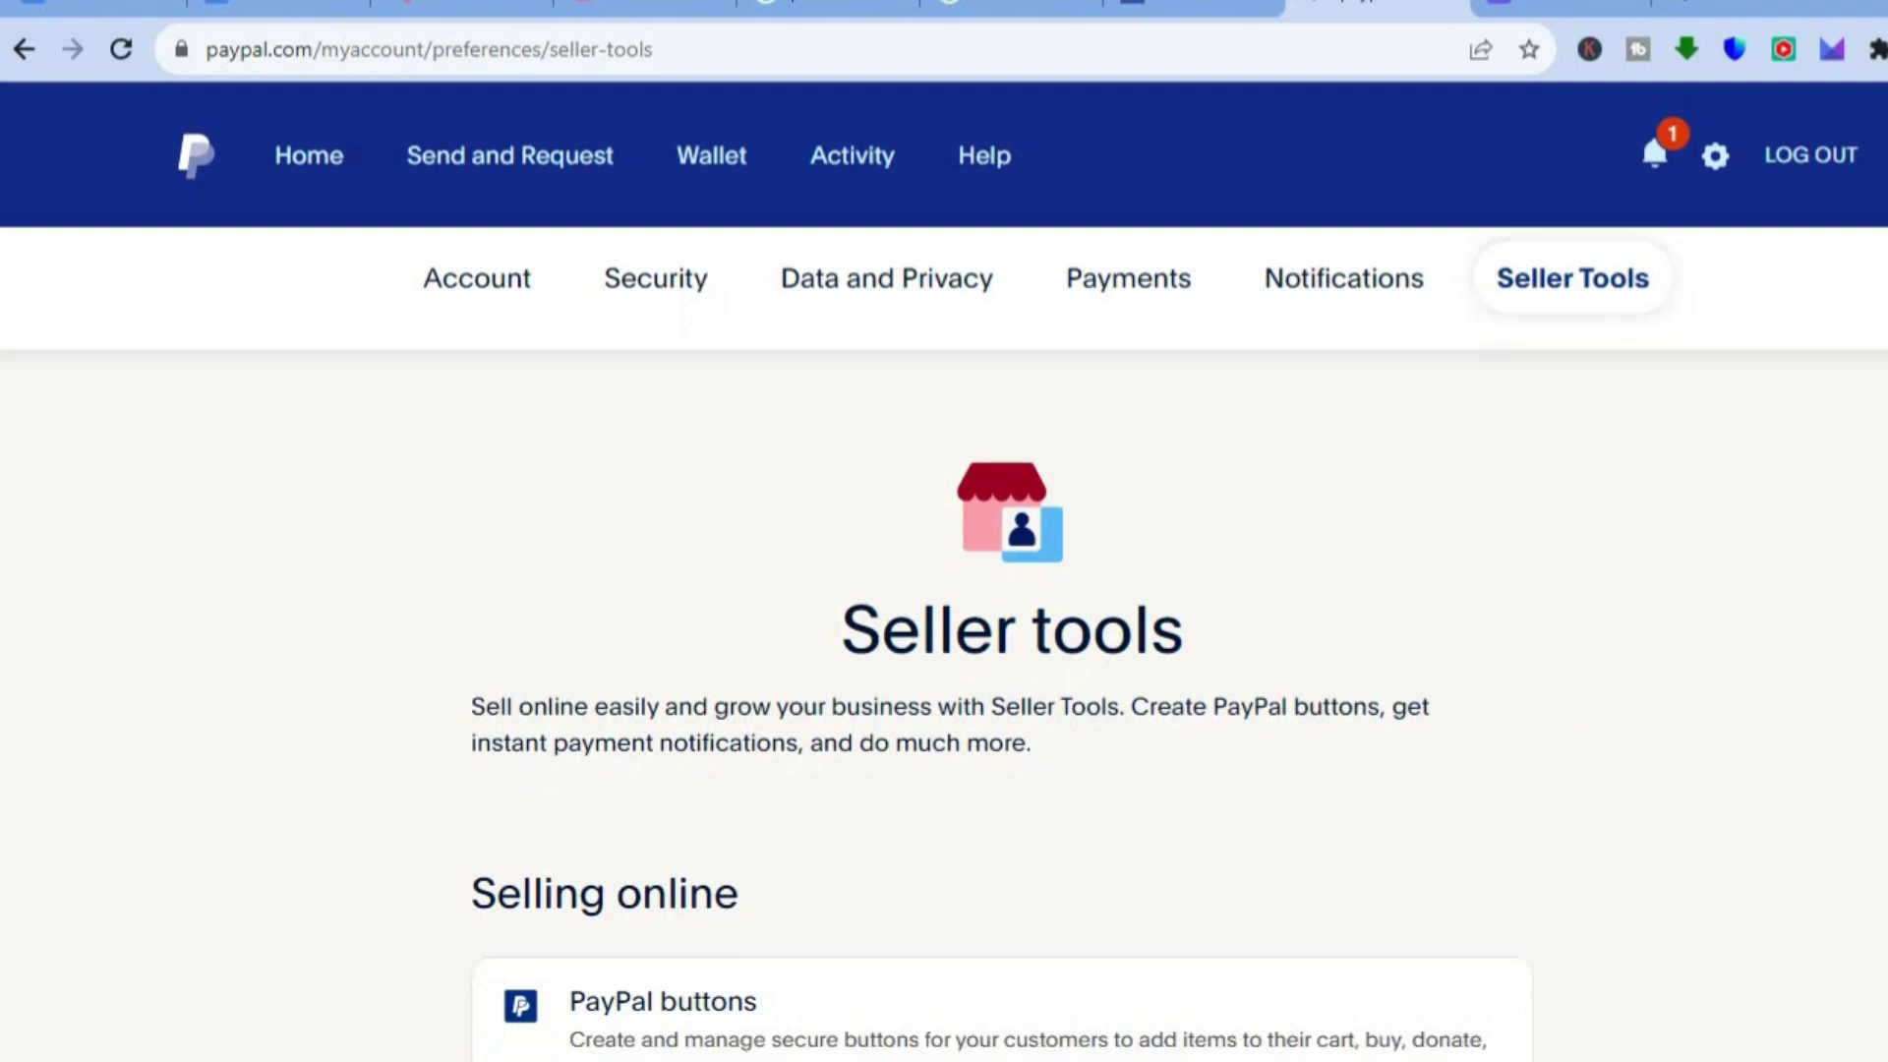
{"action": "scroll", "coordinate": [1032, 491], "scroll_direction": "down", "scroll_amount": 2}
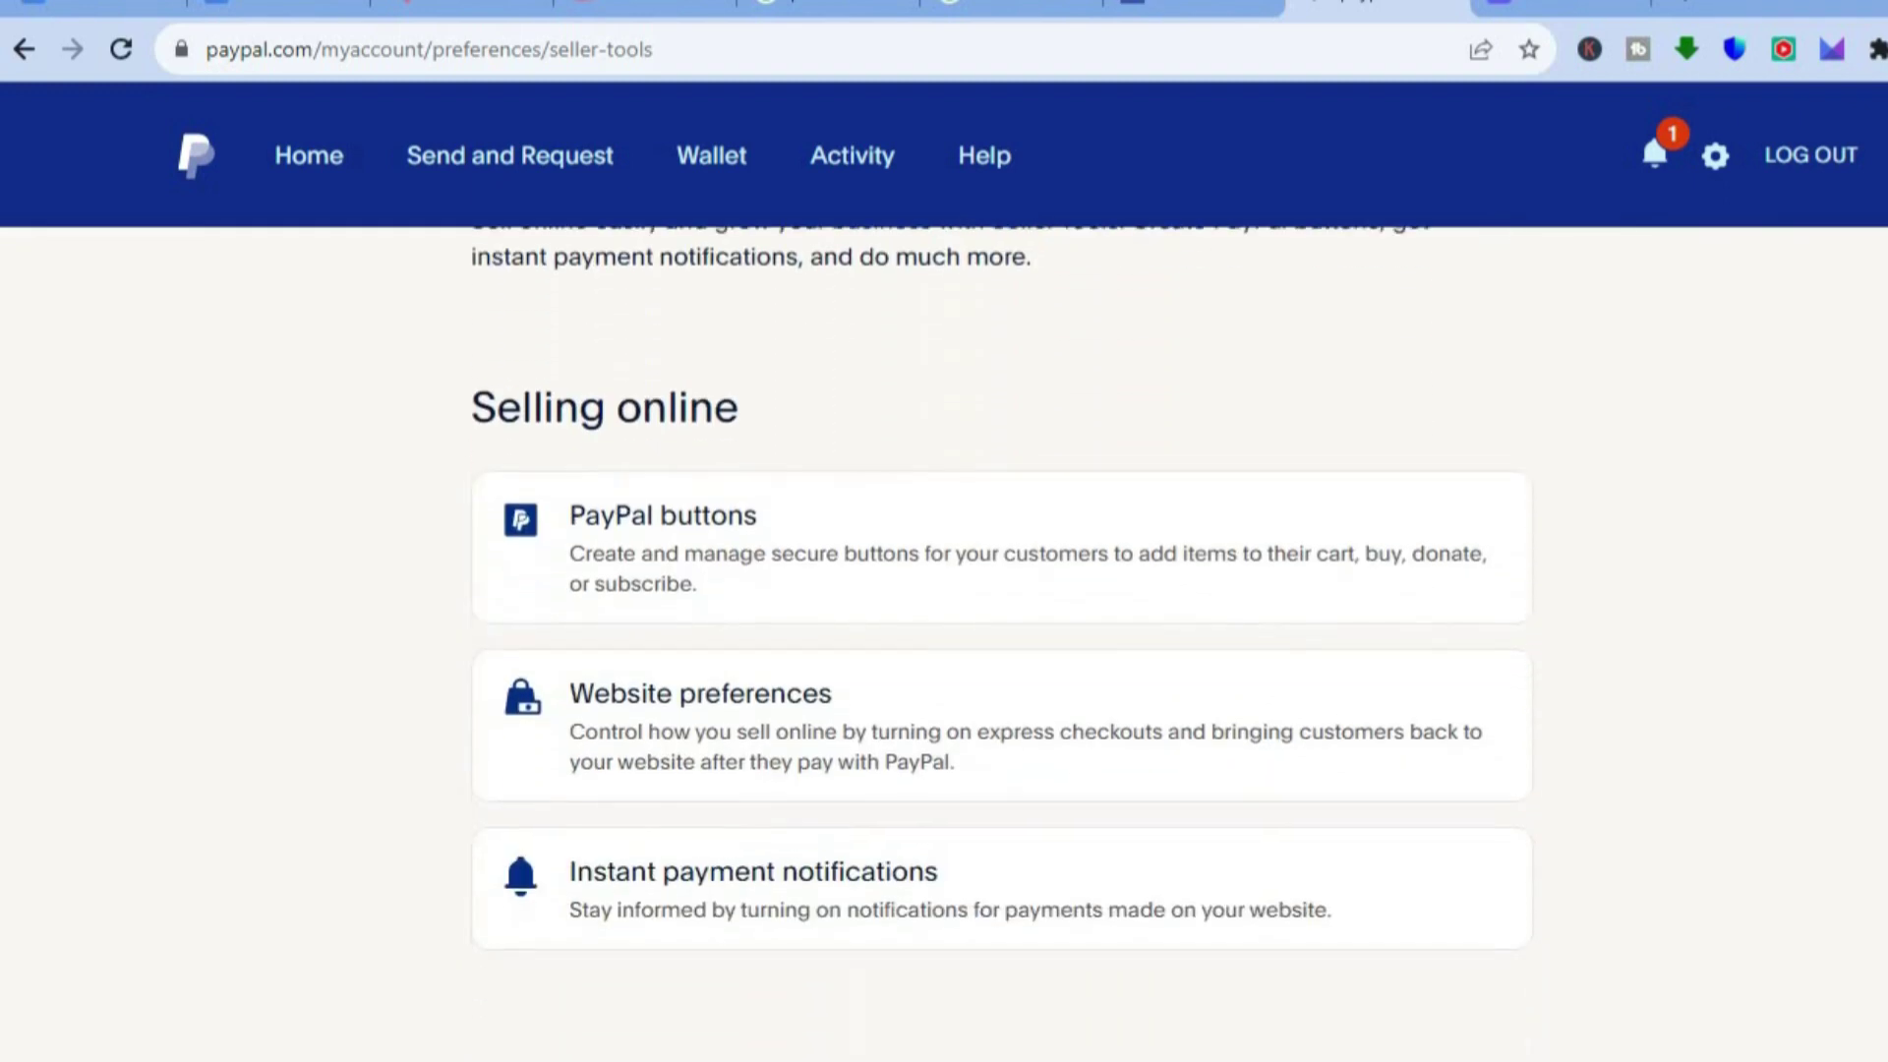
{"action": "left_click", "coordinate": [861, 549]}
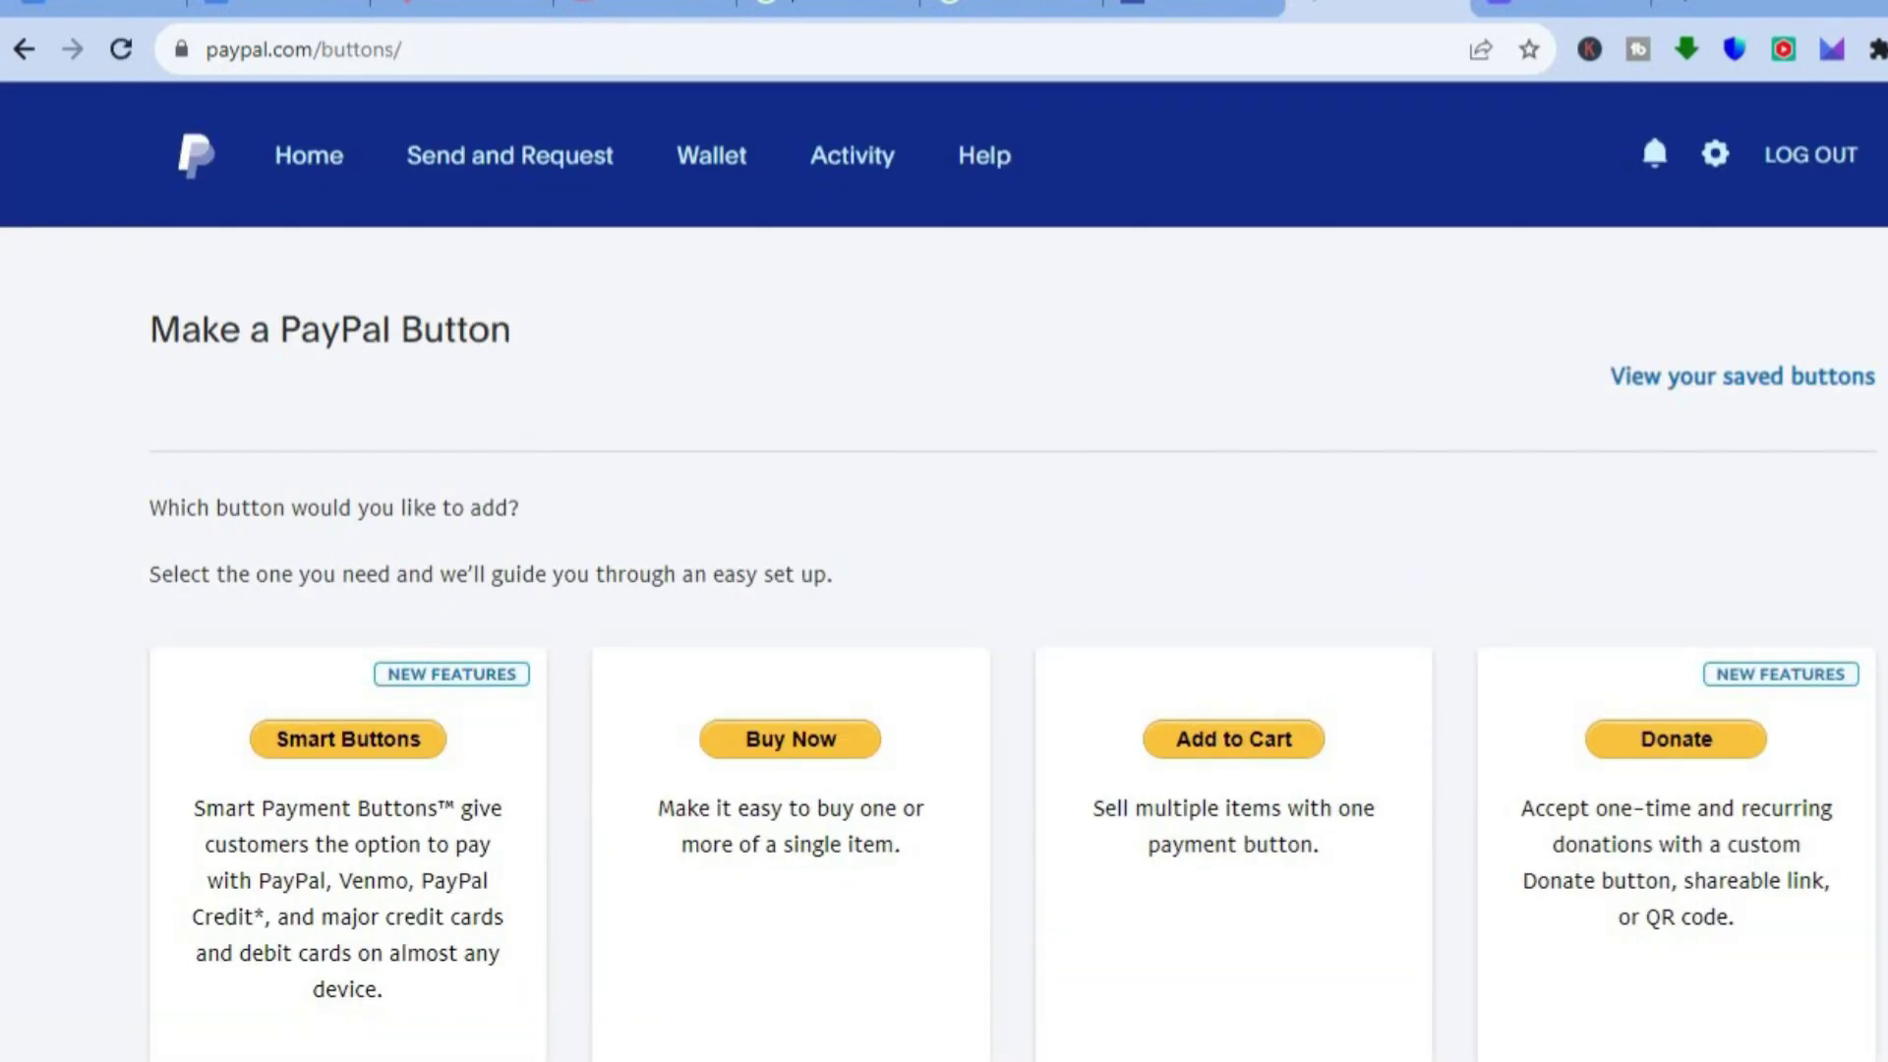
{"action": "scroll", "coordinate": [1671, 590], "scroll_direction": "down", "scroll_amount": 2}
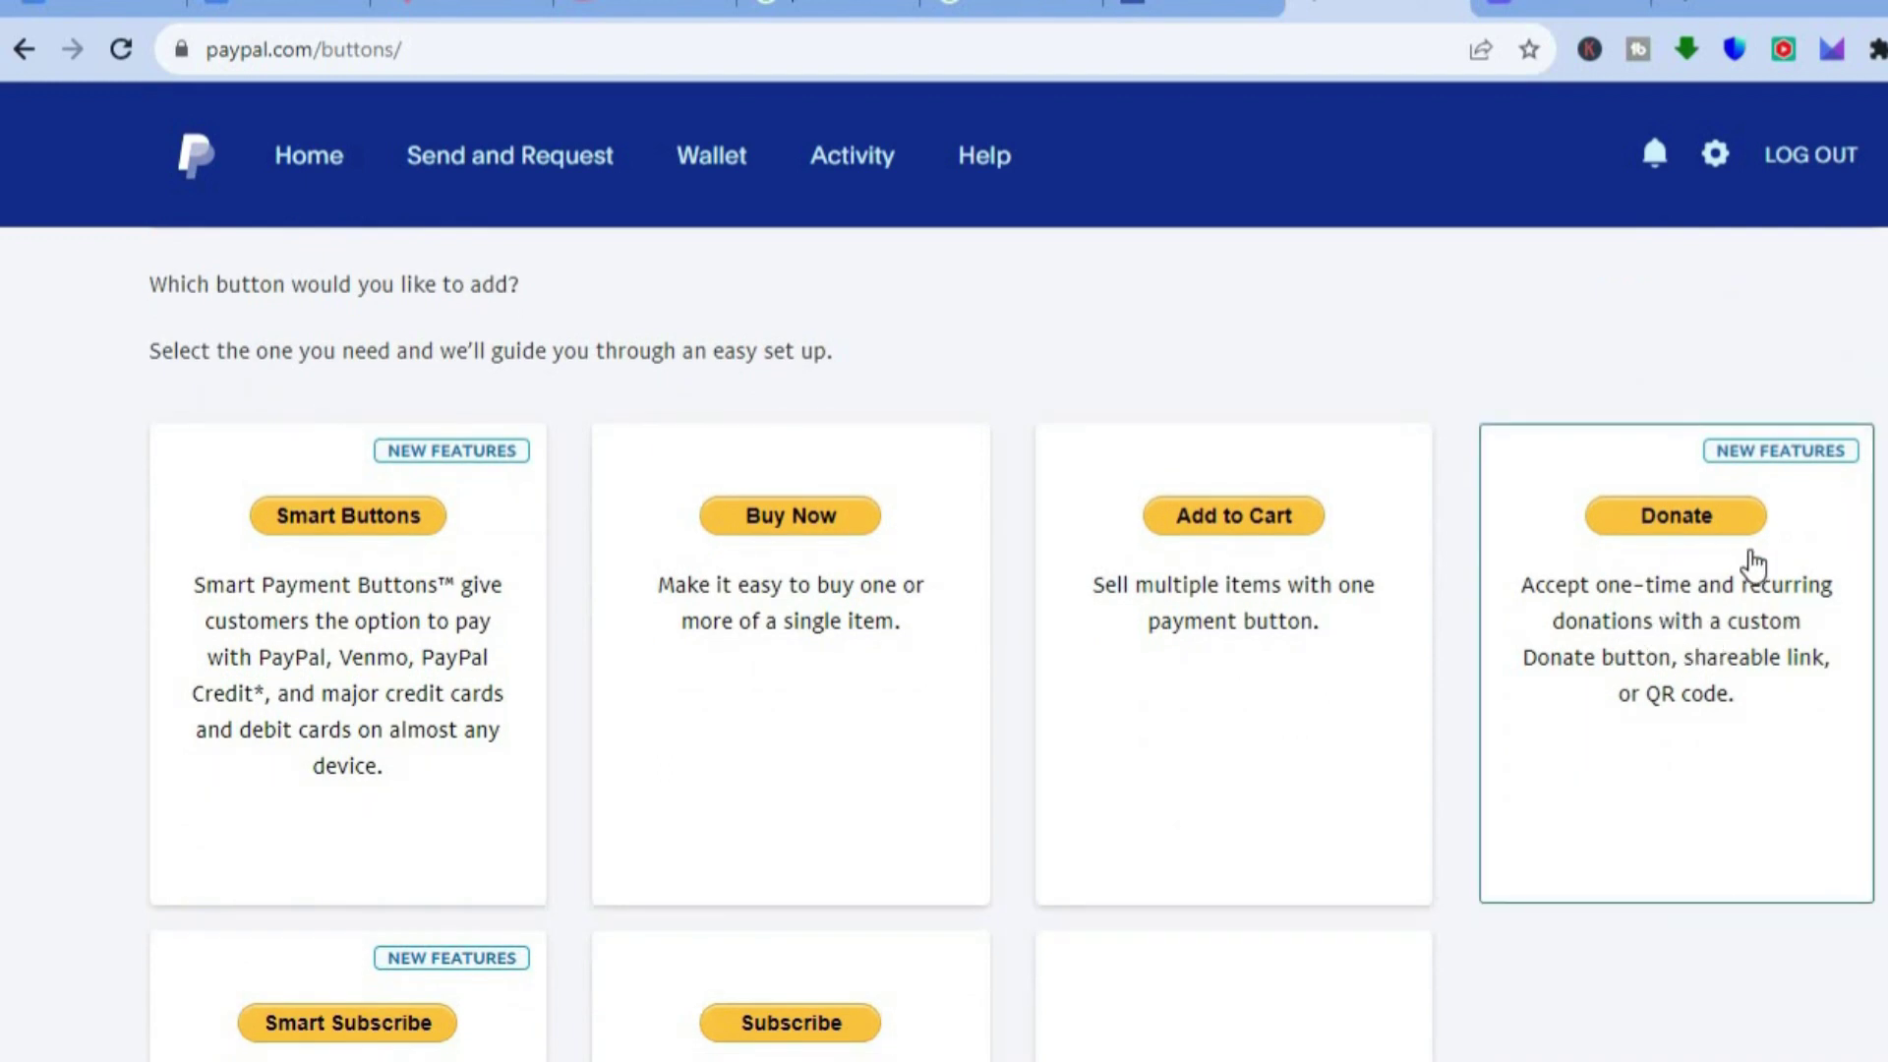
{"action": "left_click", "coordinate": [1676, 587]}
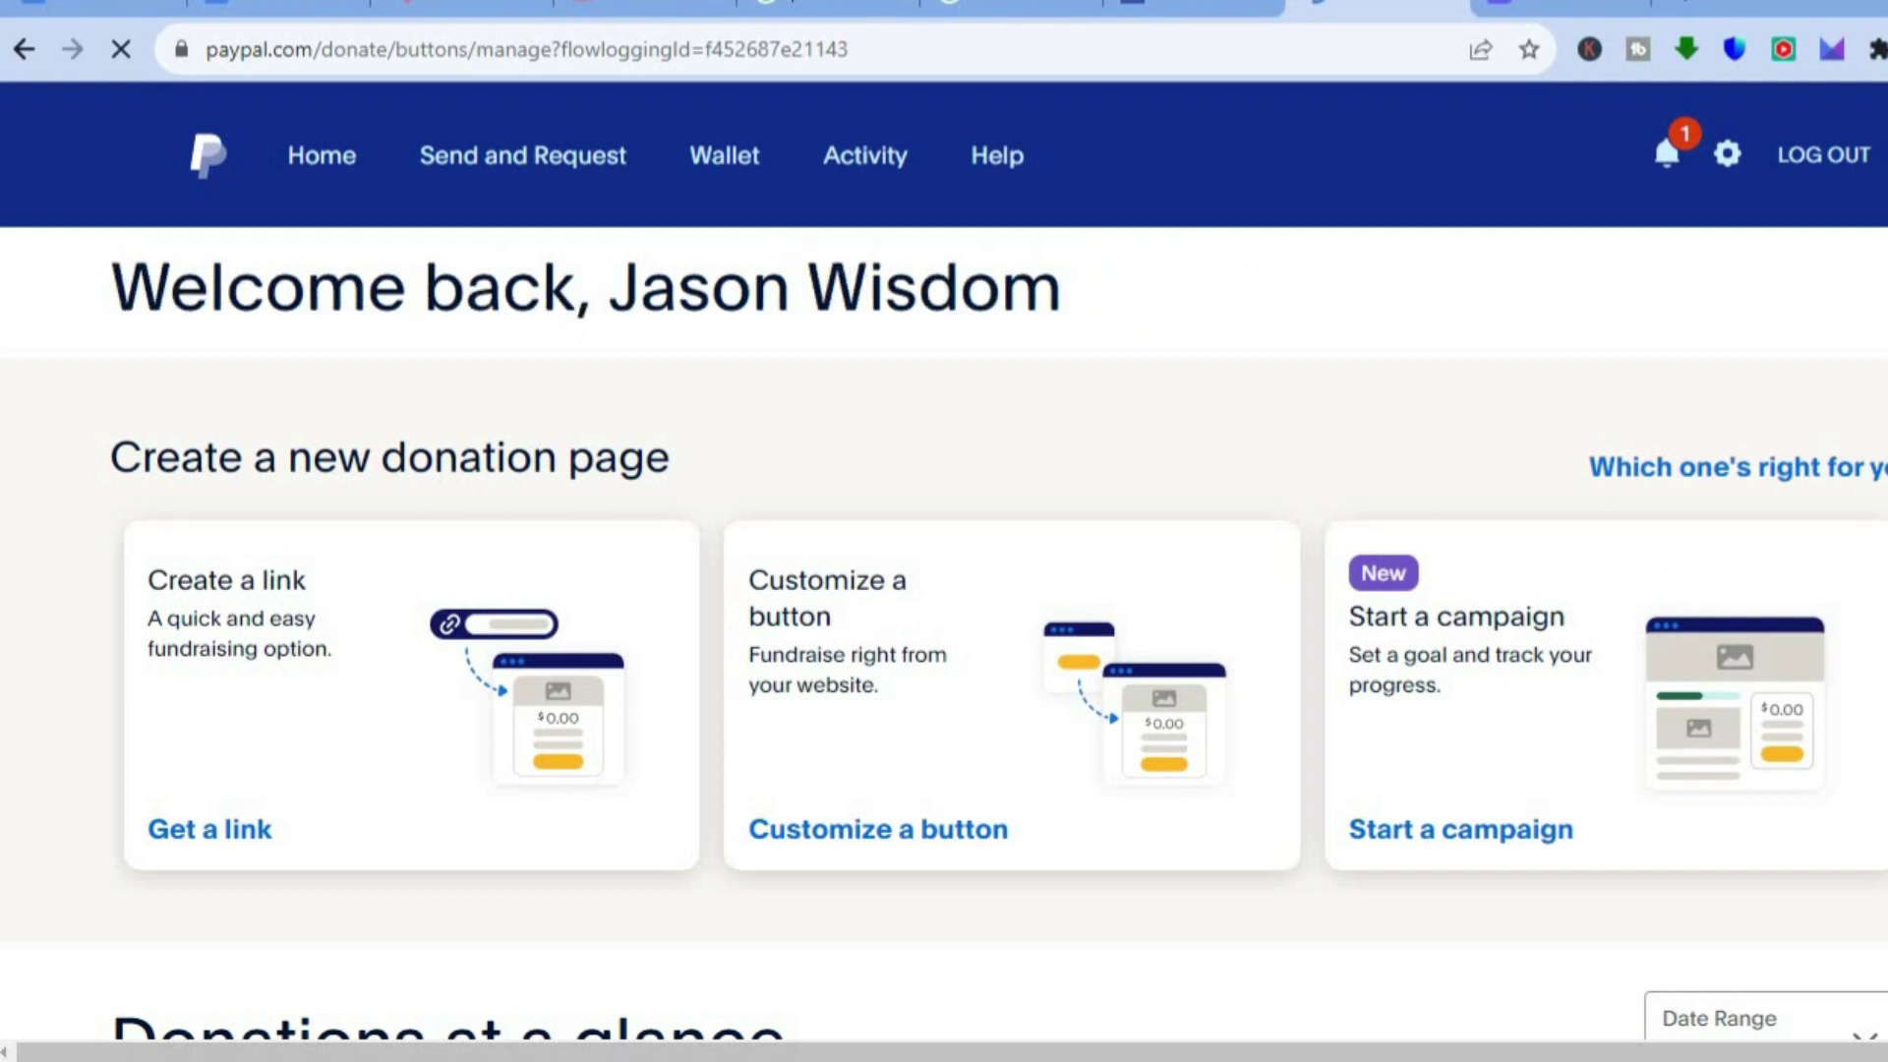
Launch a new donation campaign via the Start a campaign link.
{"action": "scroll", "coordinate": [944, 590], "scroll_direction": "down", "scroll_amount": 3}
{"action": "scroll", "coordinate": [944, 590], "scroll_direction": "down", "scroll_amount": 1}
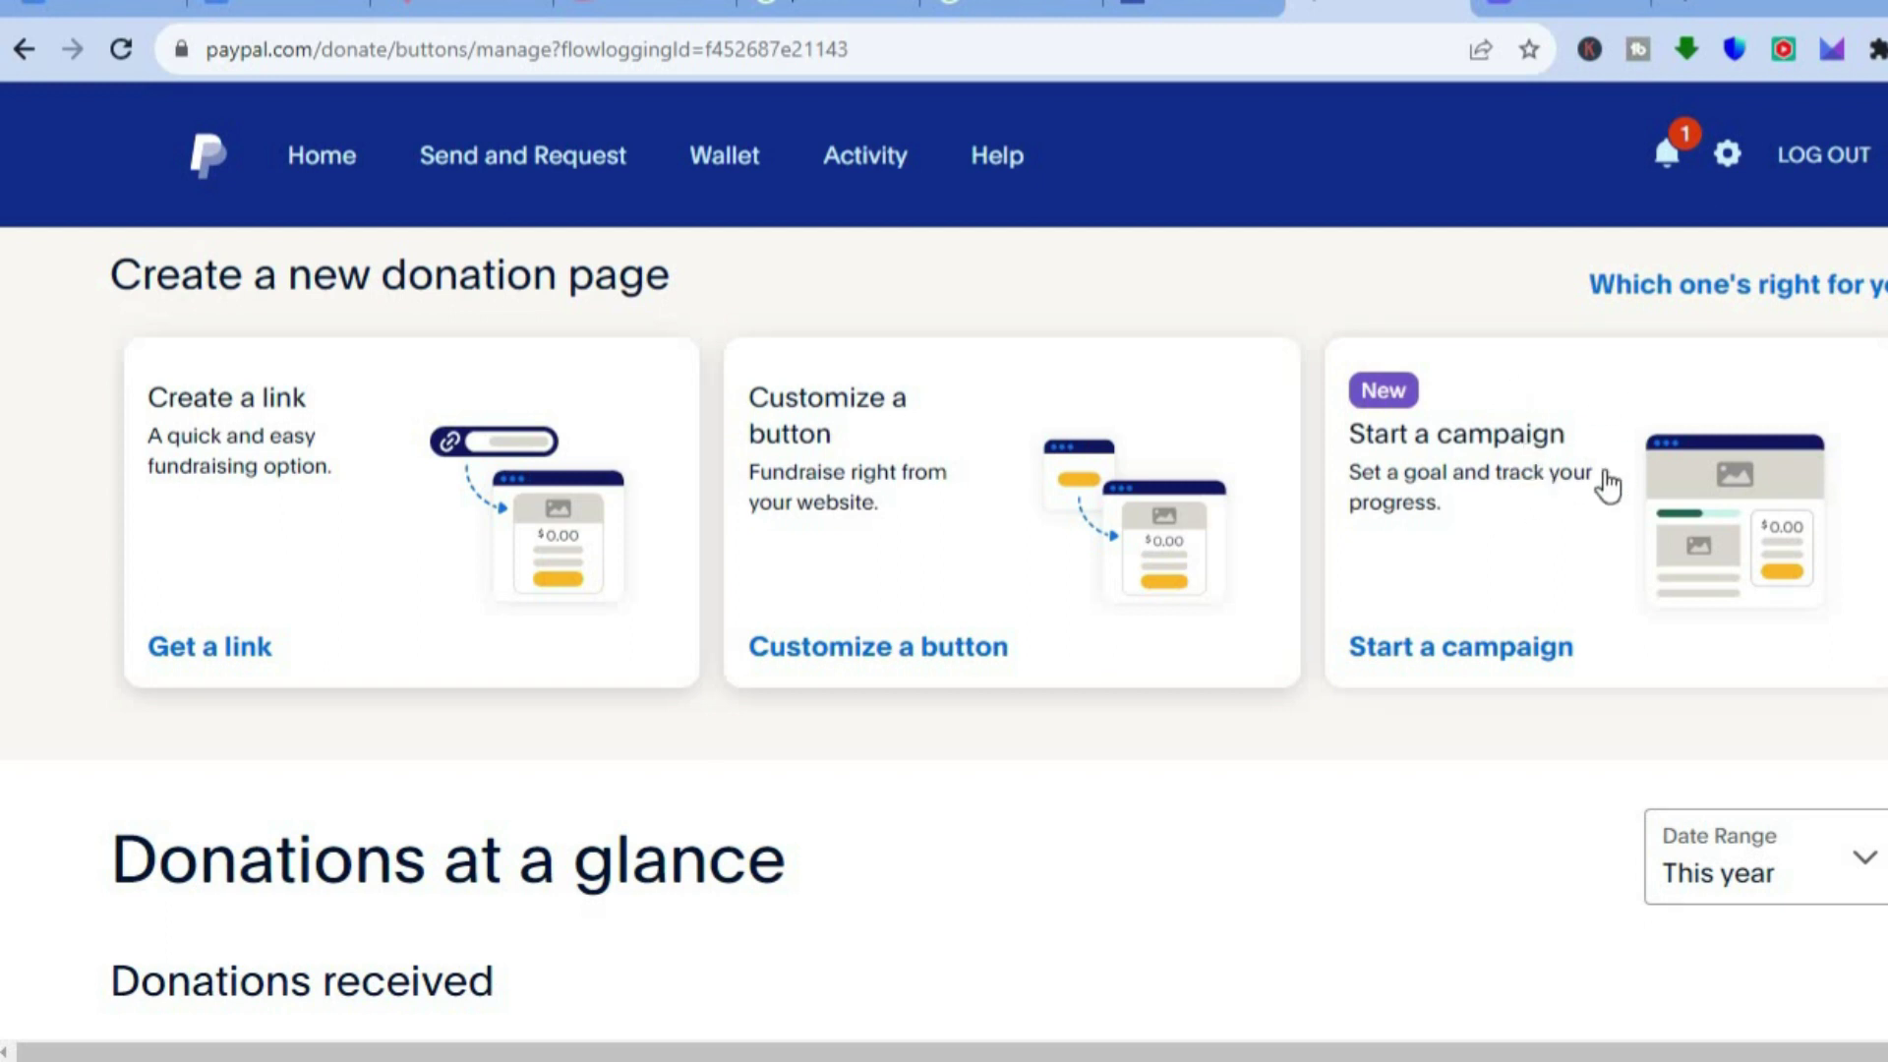
{"action": "left_click", "coordinate": [1476, 659]}
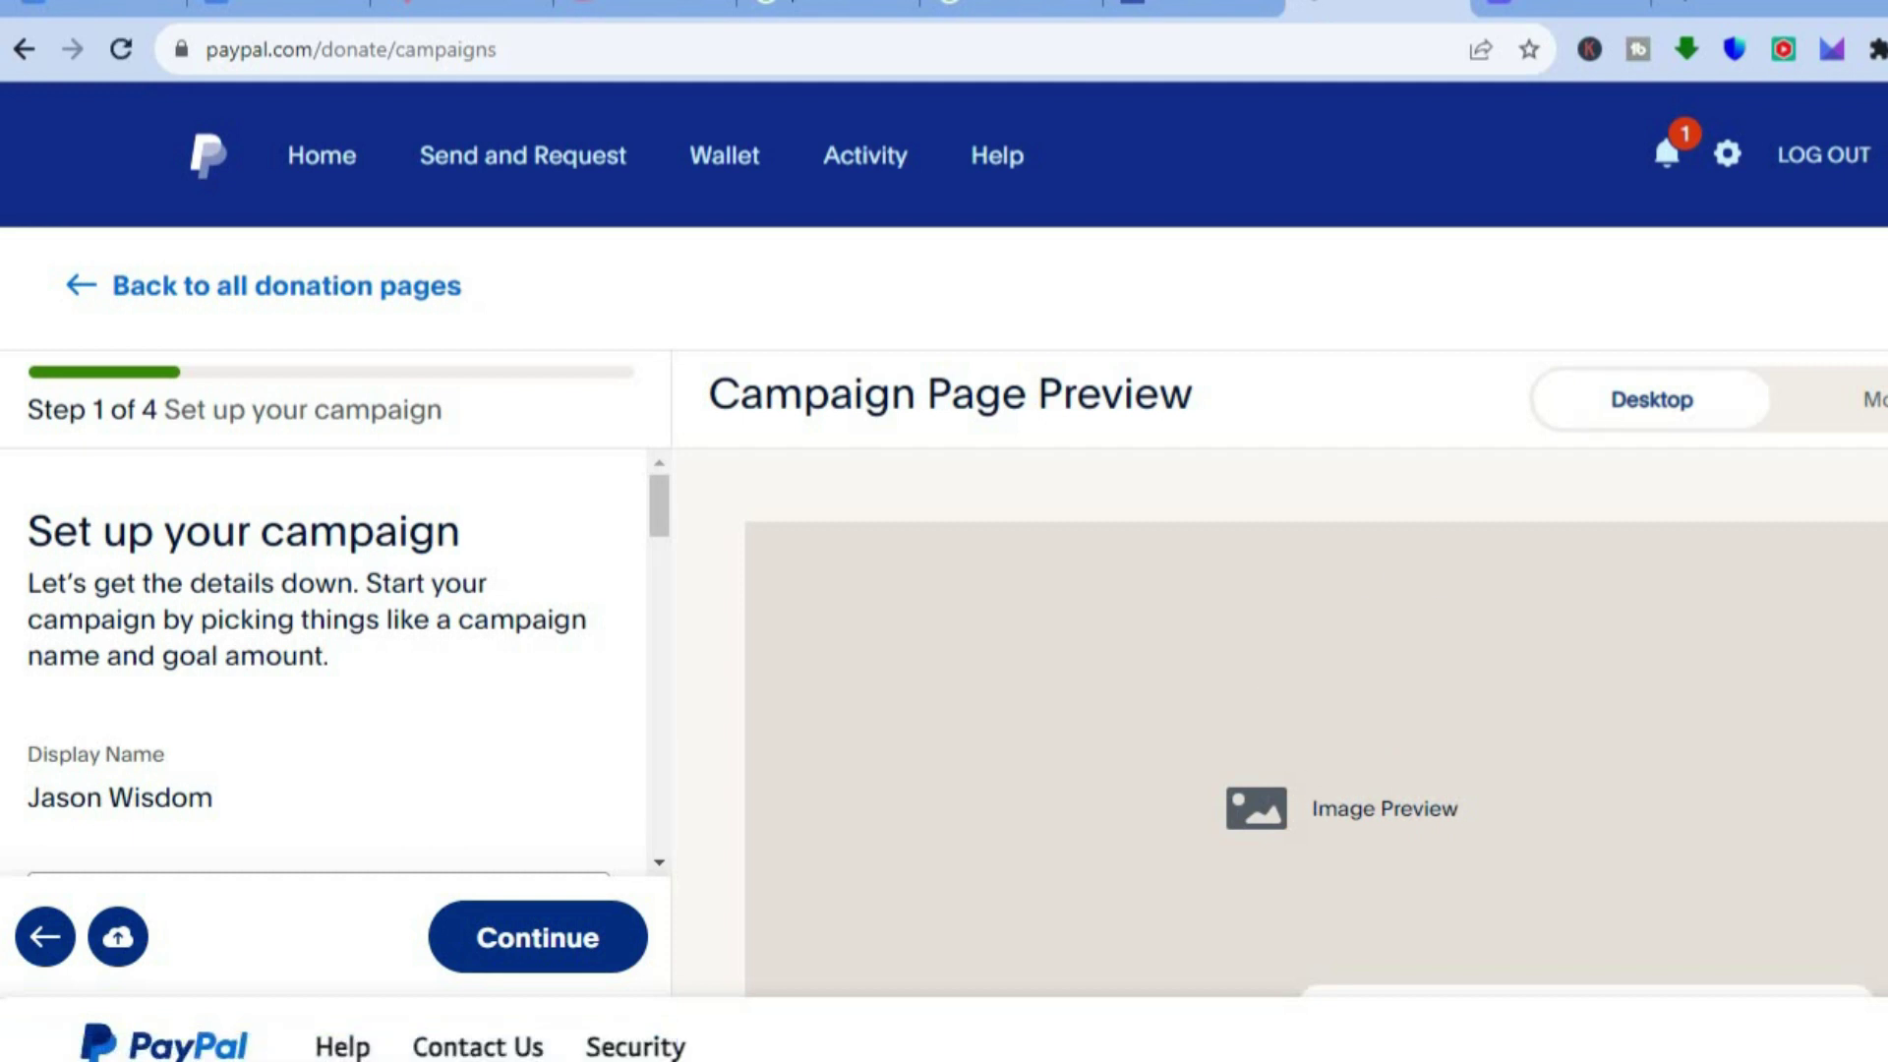
{"action": "scroll", "coordinate": [944, 629], "scroll_direction": "down", "scroll_amount": 2}
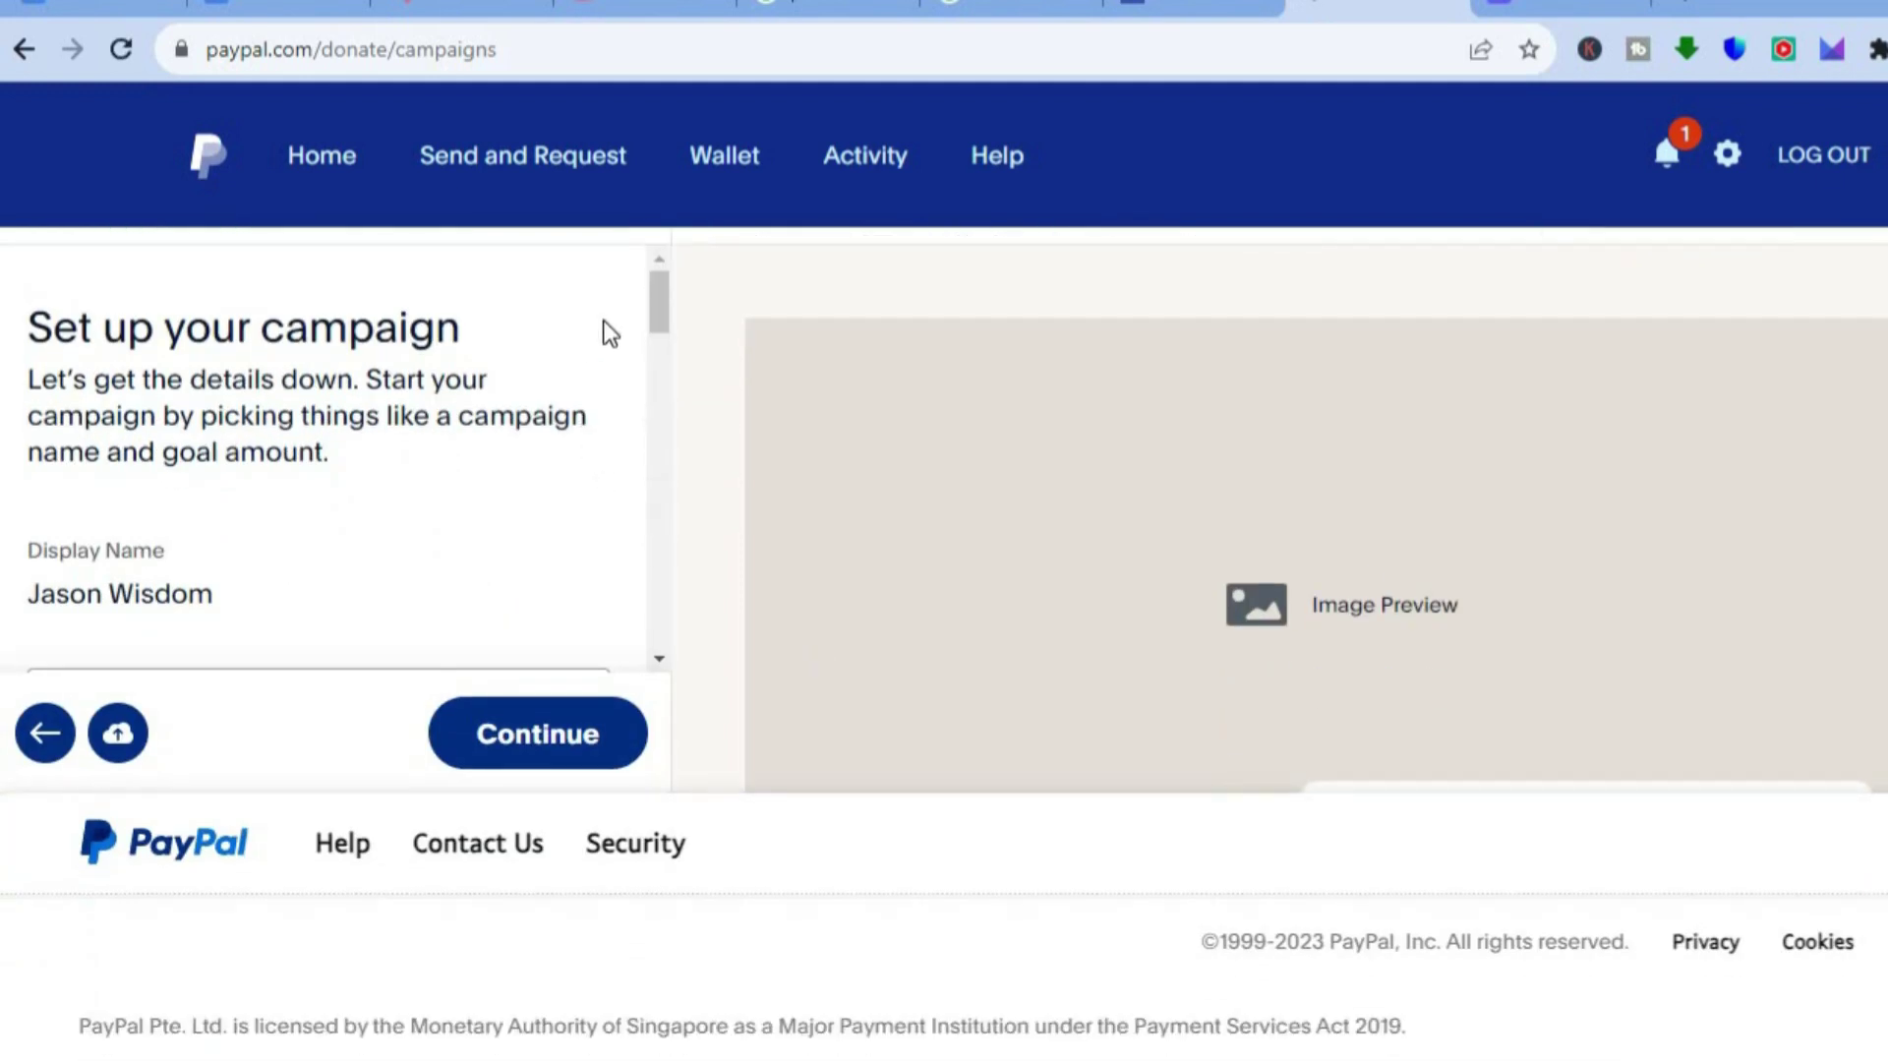
Title the campaign 'DONATION FOR CAUSE'.
{"action": "left_click_drag", "start_coordinate": [655, 291], "coordinate": [646, 317]}
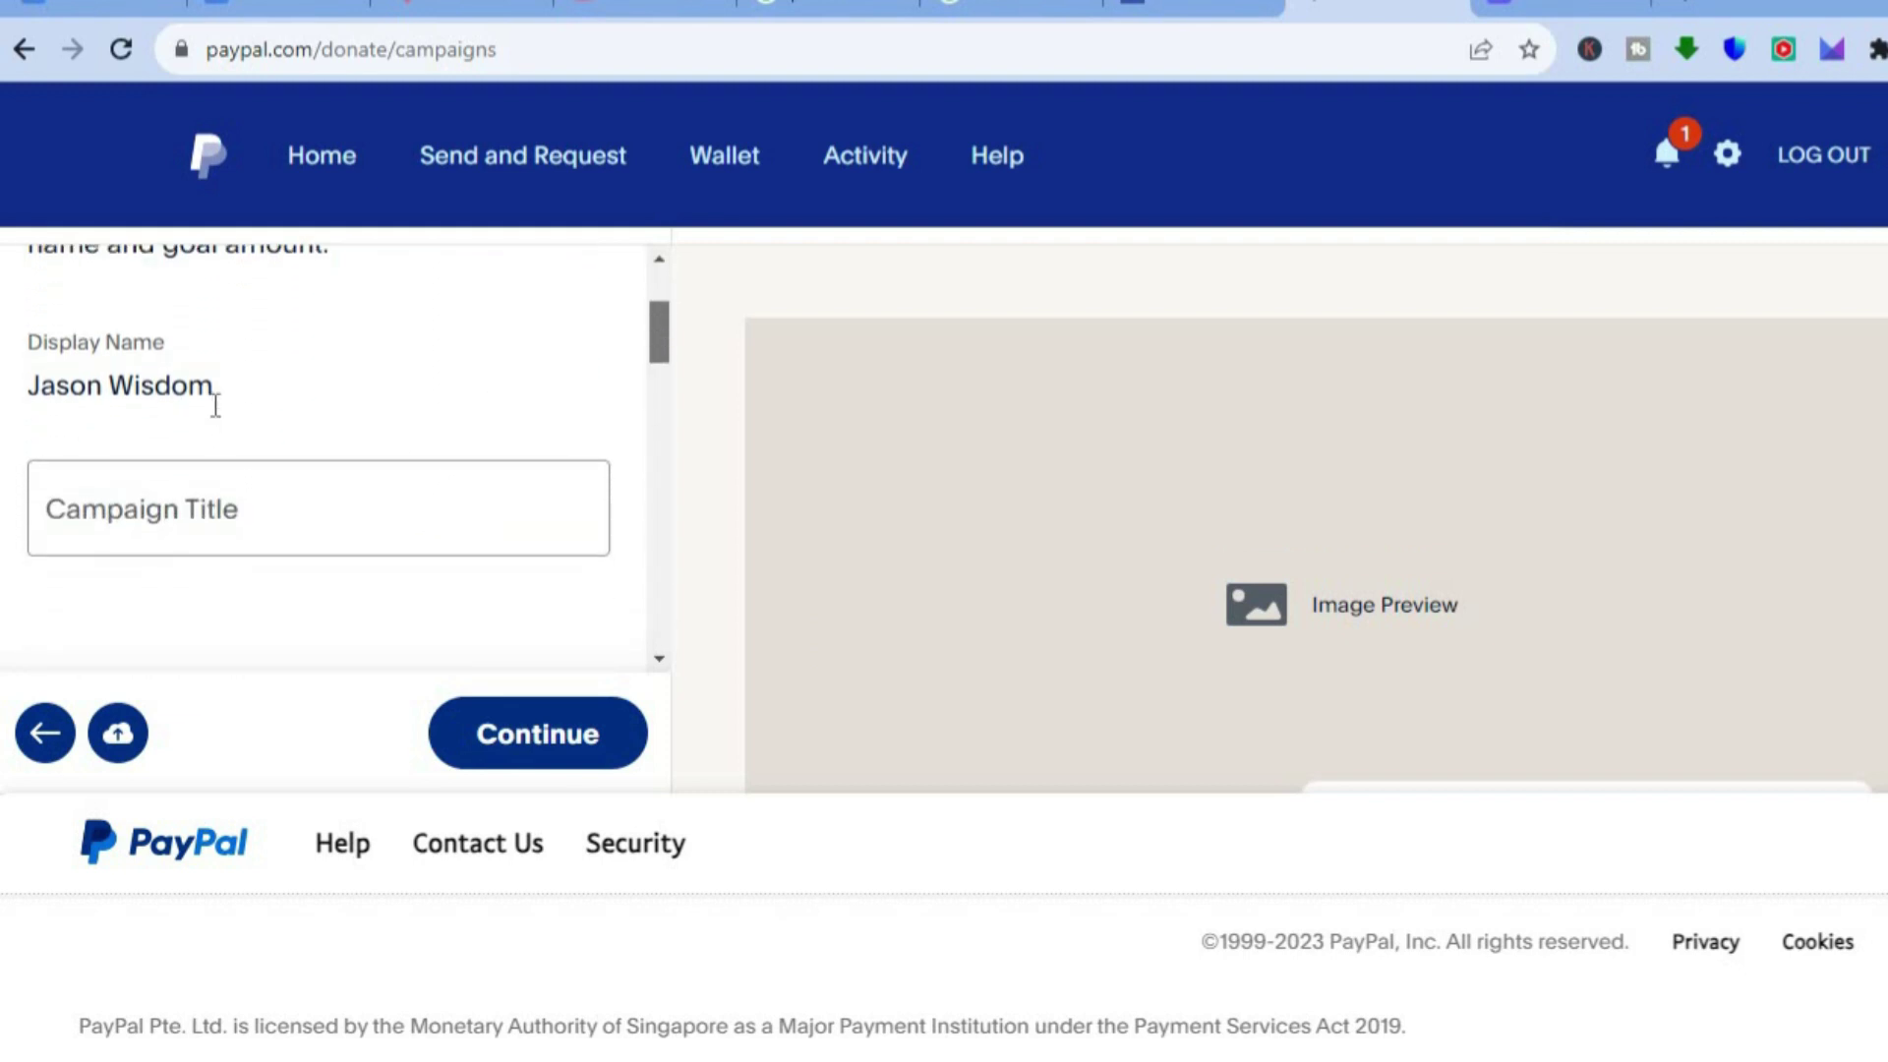
{"action": "left_click", "coordinate": [388, 535]}
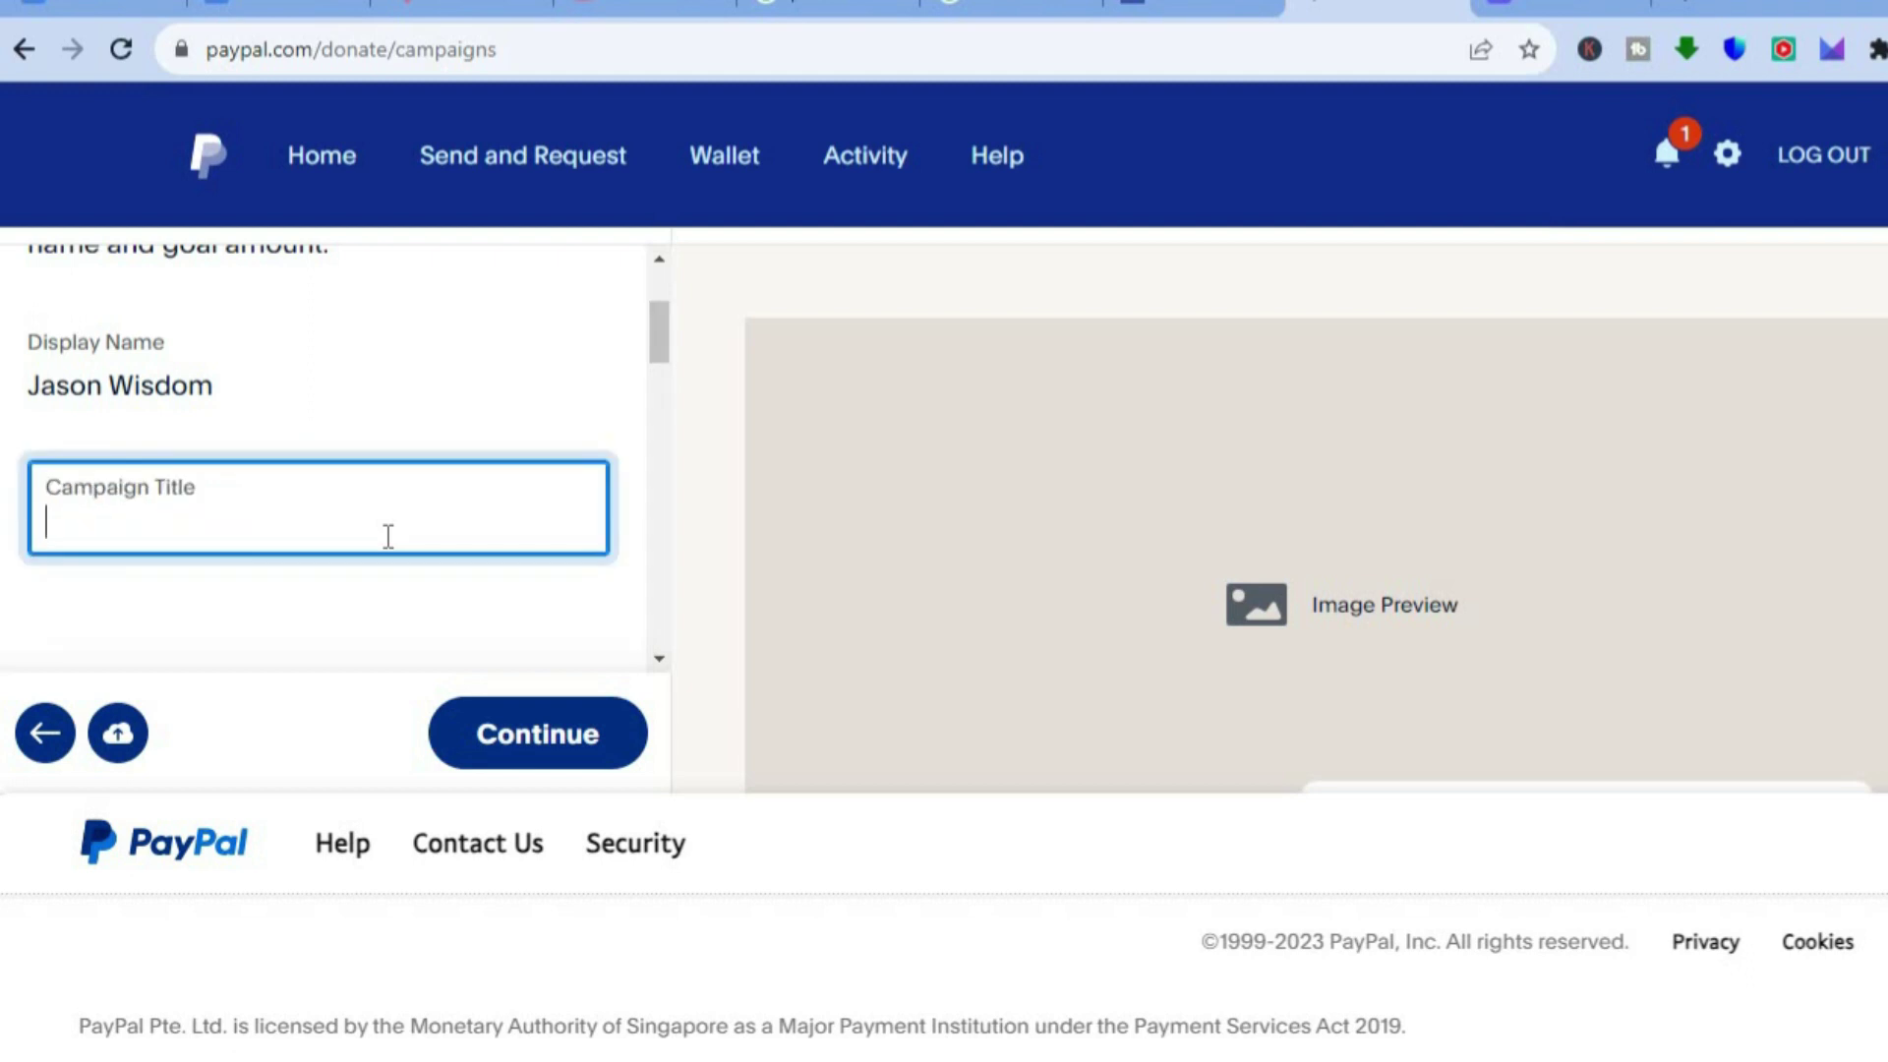
{"action": "type", "text": "DONATION FO"}
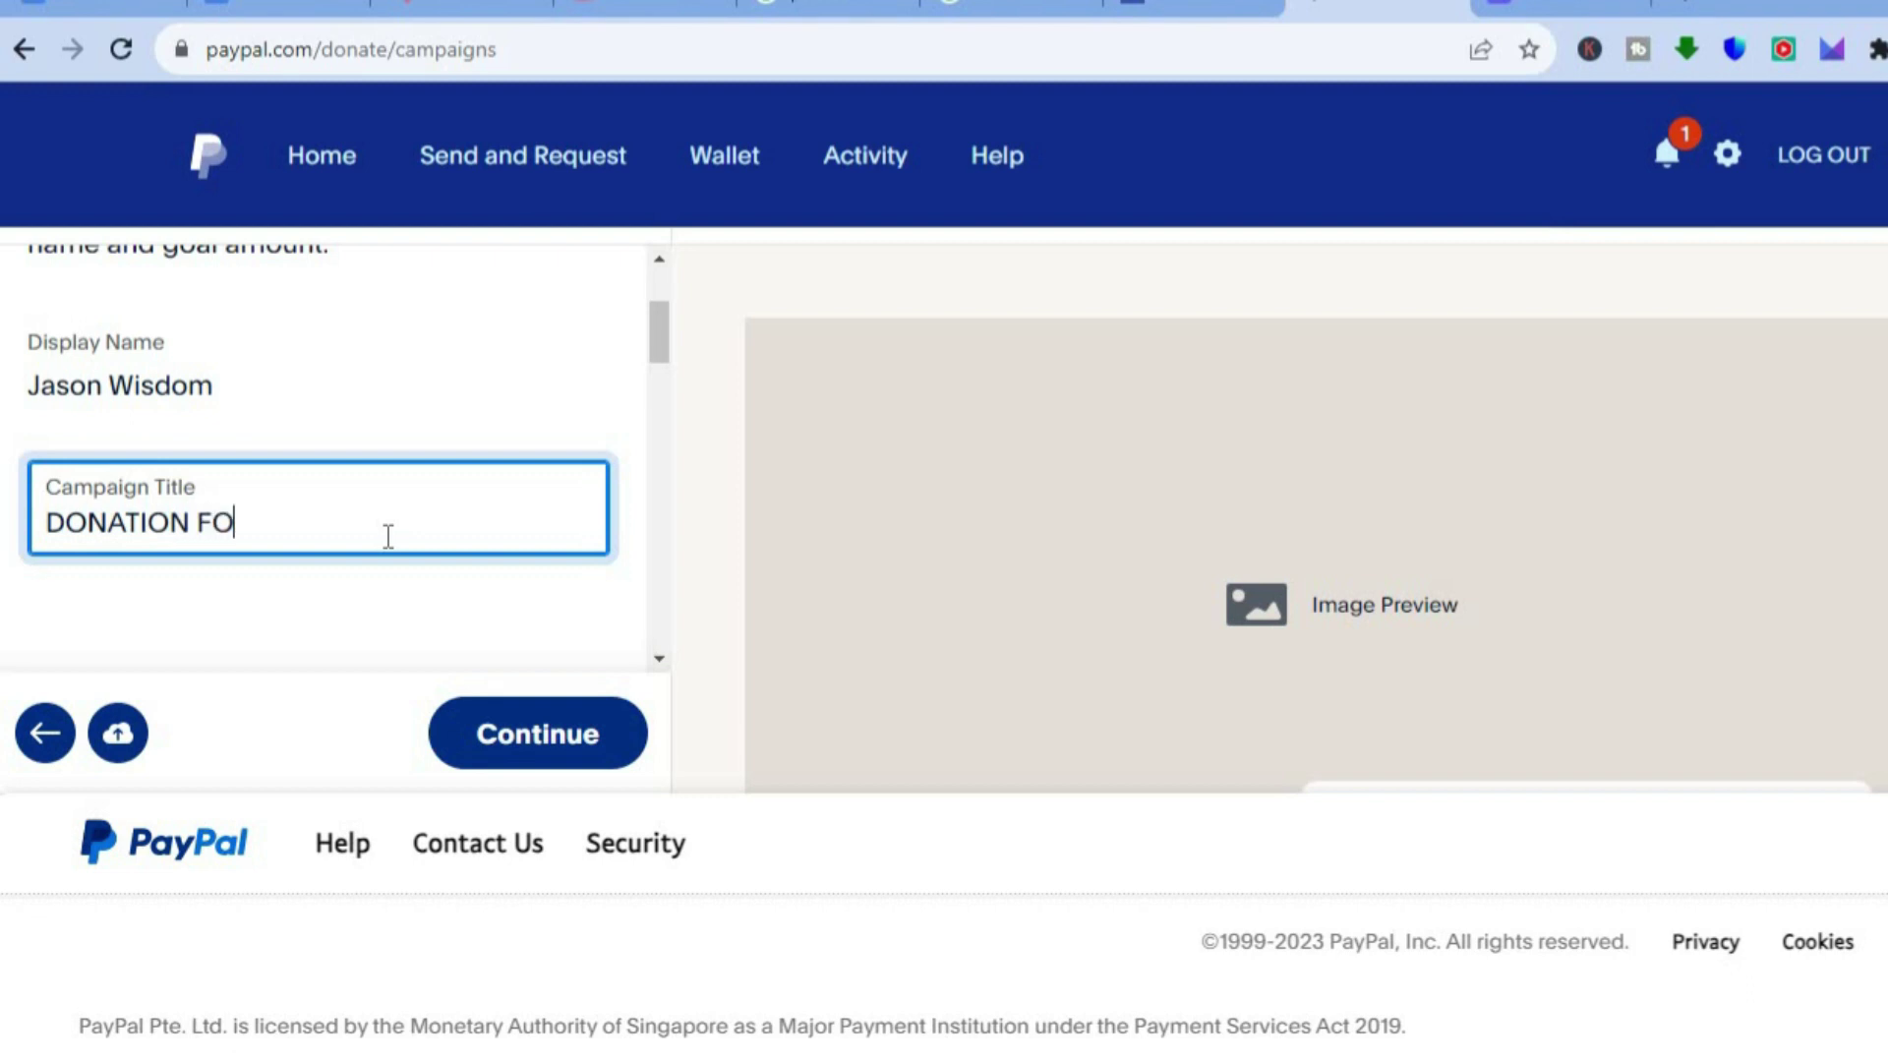
{"action": "type", "text": "R CAUSE"}
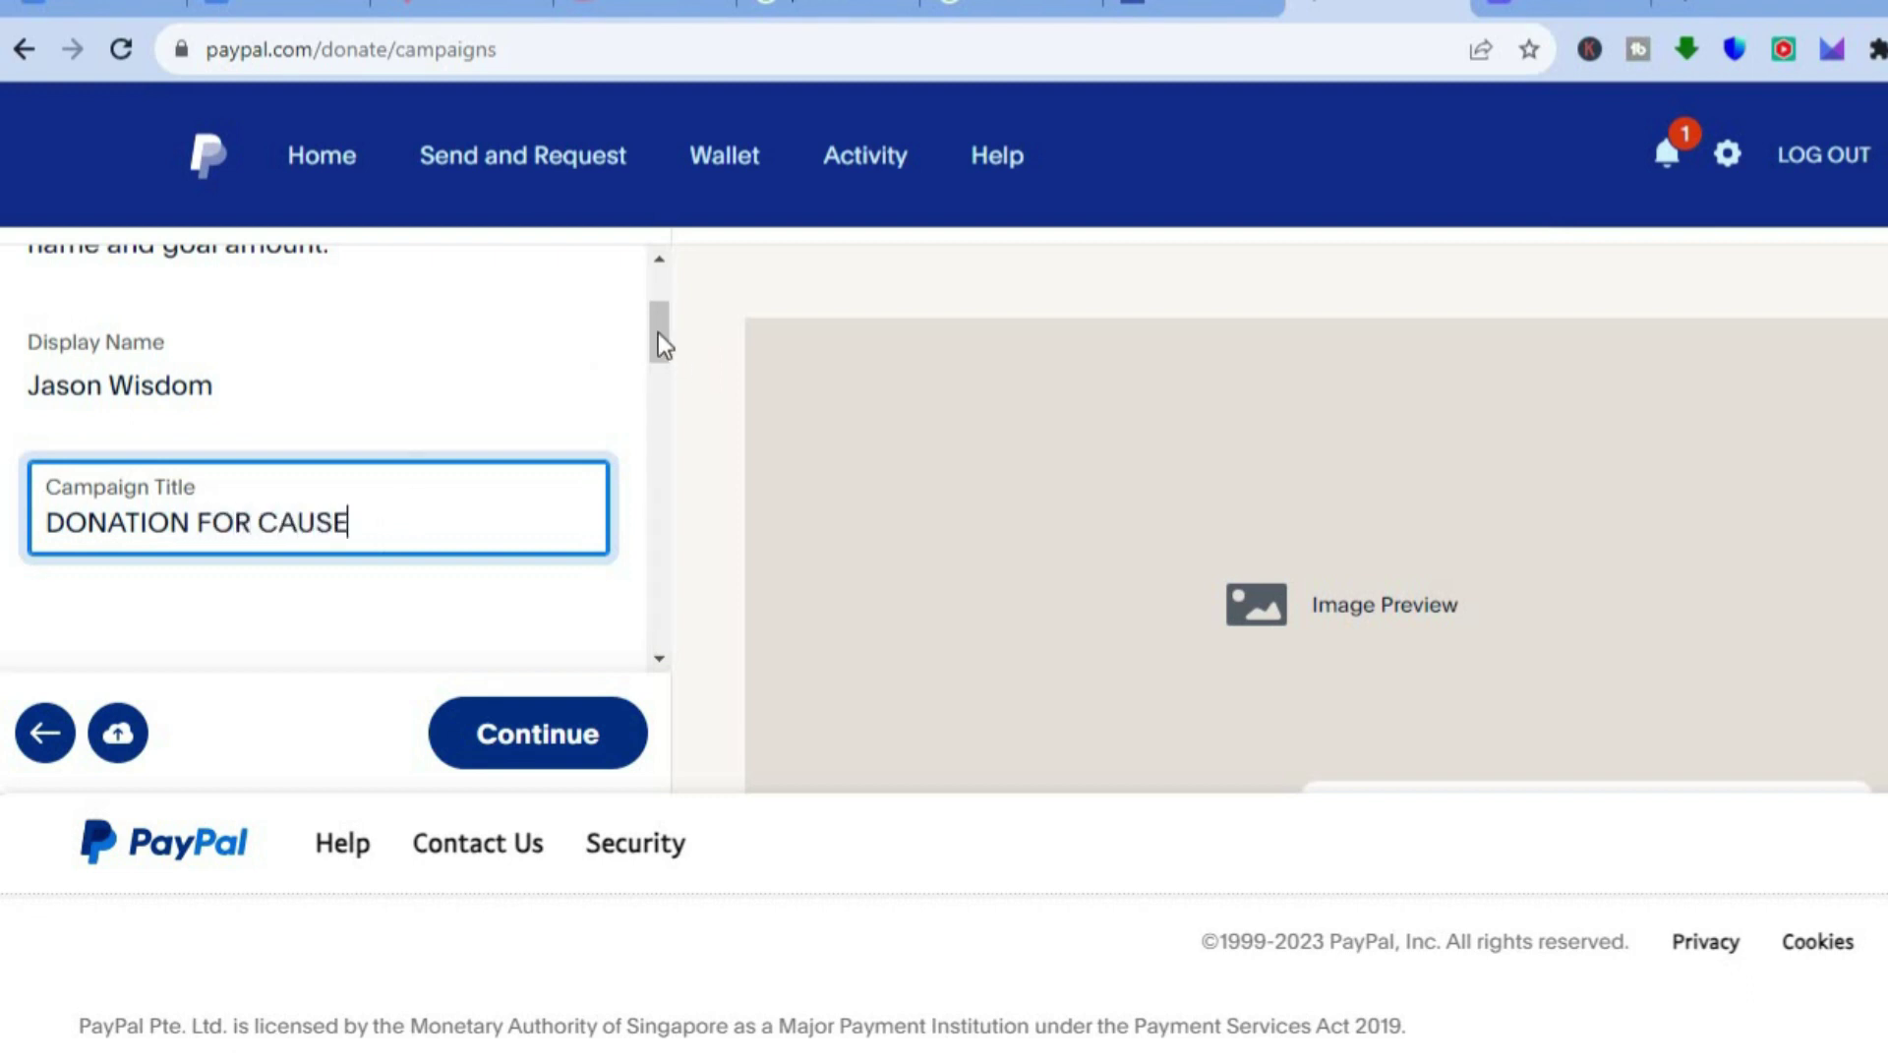
Keep Any amount with monthly recurring and fee-offset donations on, and continue.
{"action": "left_click_drag", "start_coordinate": [658, 335], "coordinate": [658, 394]}
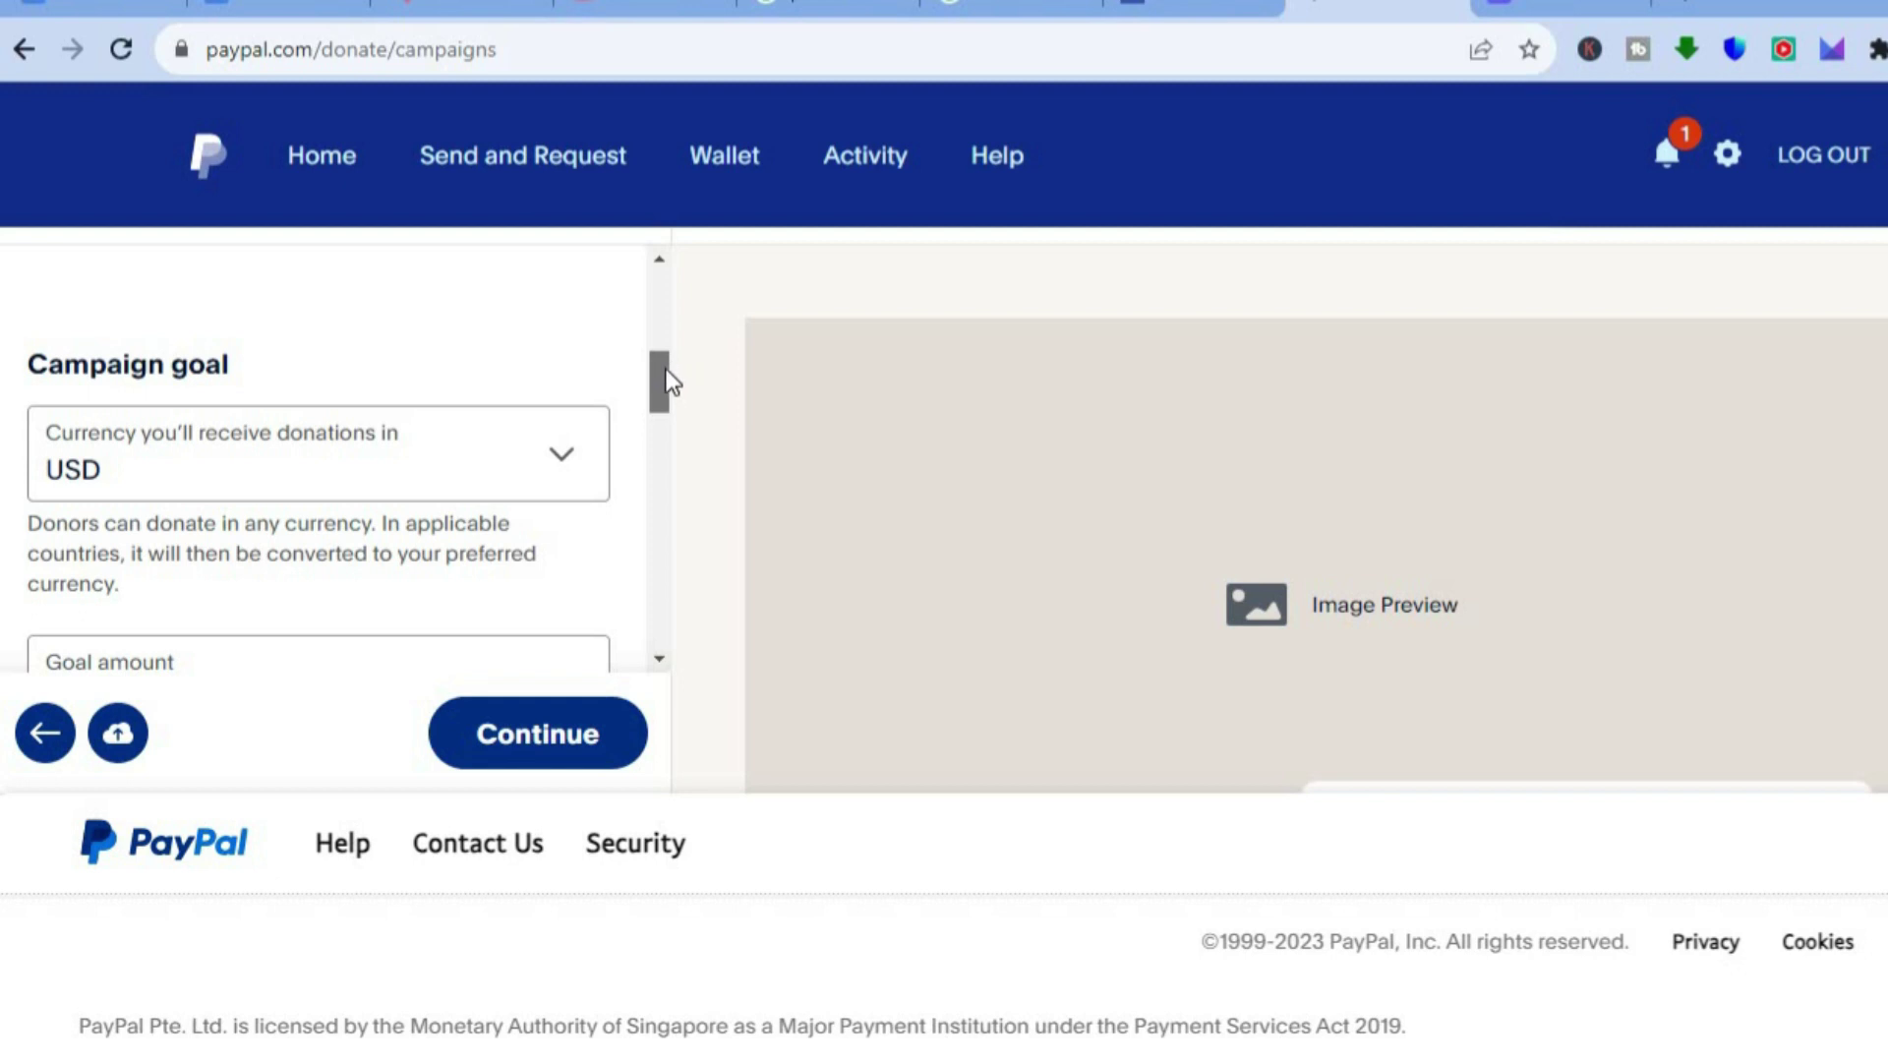
{"action": "left_click_drag", "start_coordinate": [664, 370], "coordinate": [661, 405]}
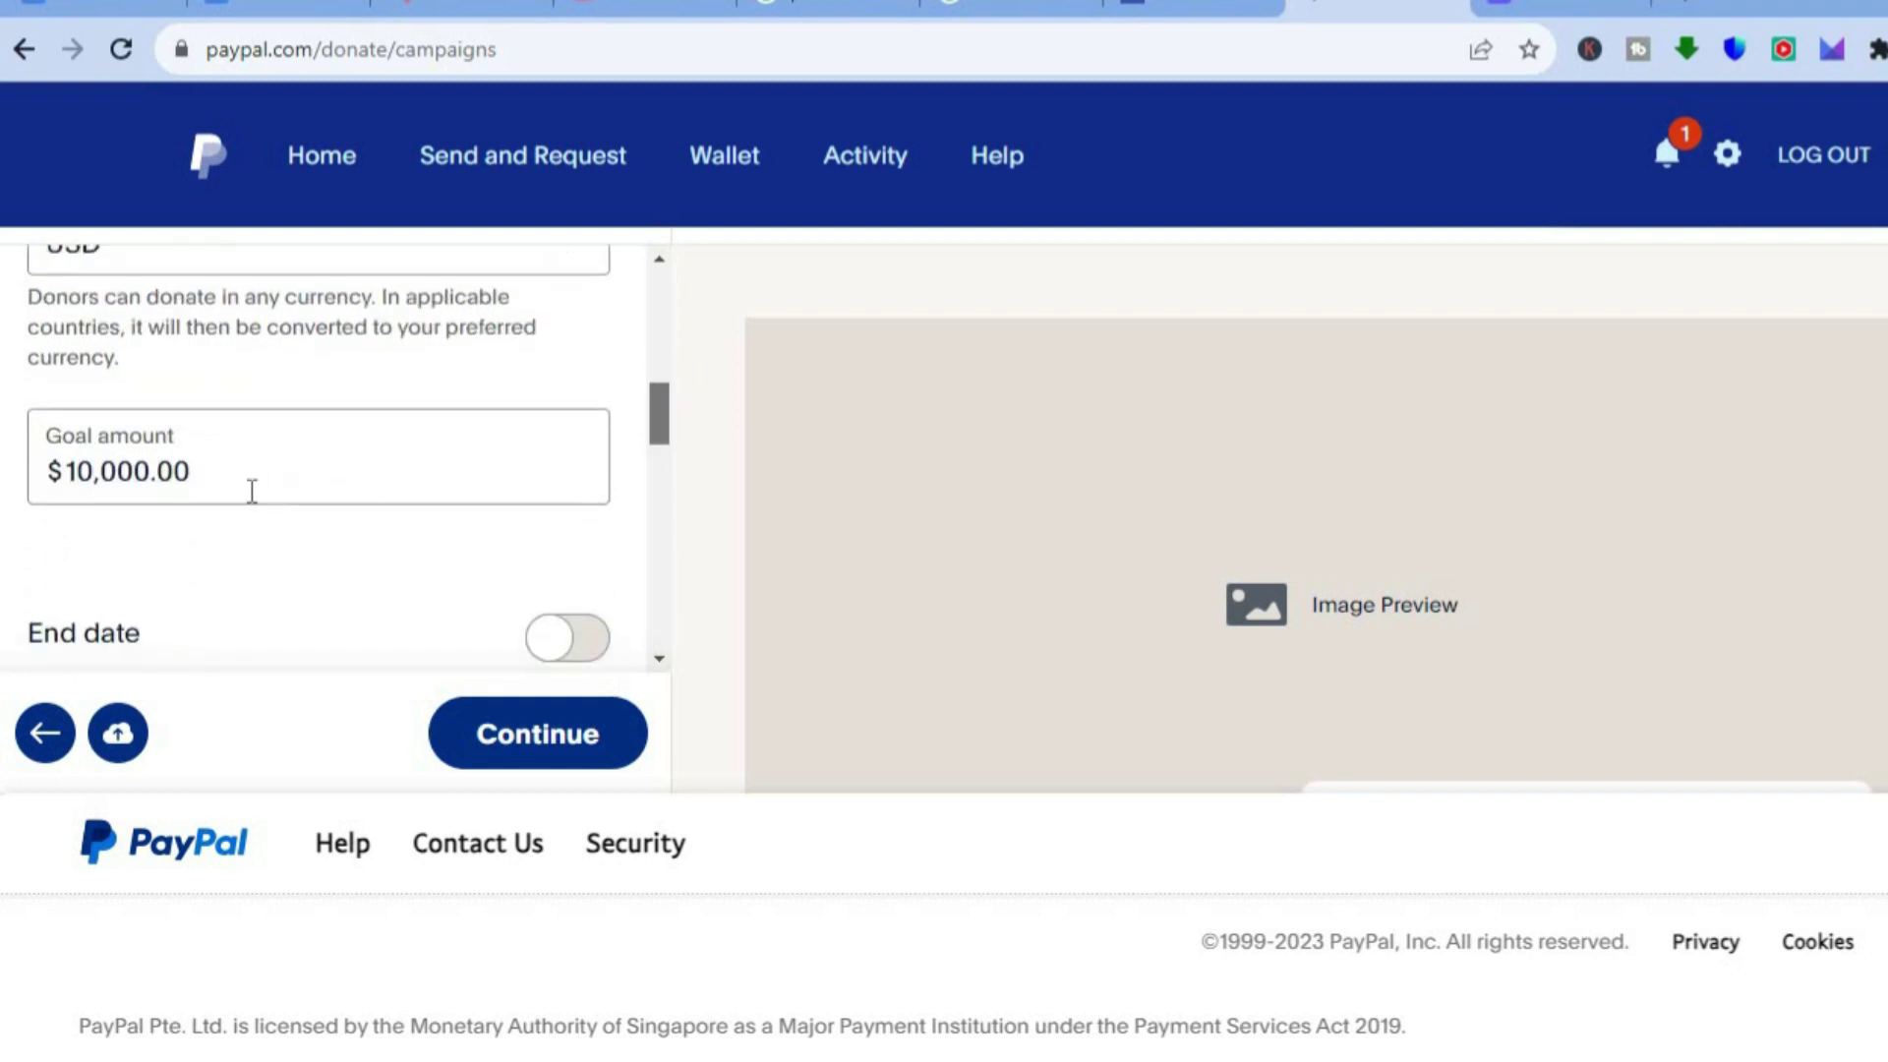
{"action": "scroll", "coordinate": [656, 432], "scroll_direction": "down", "scroll_amount": 3}
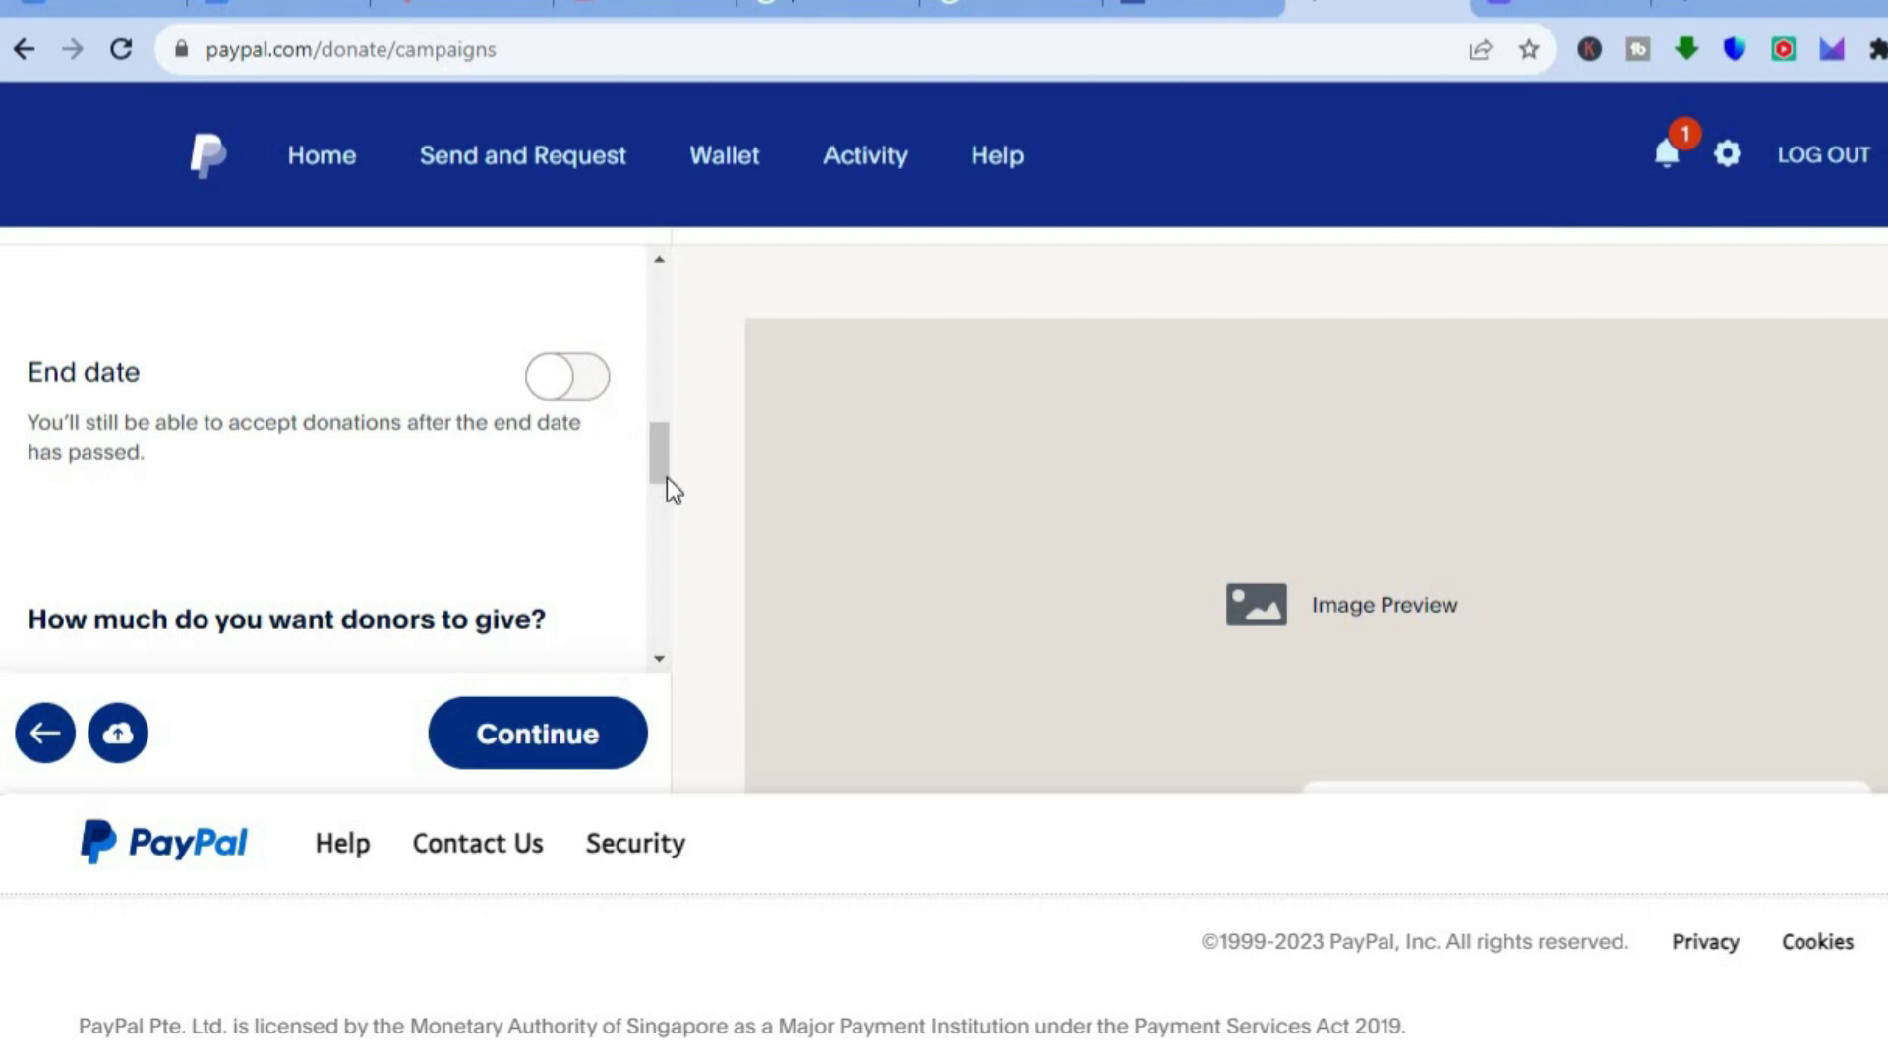
{"action": "left_click_drag", "start_coordinate": [653, 469], "coordinate": [653, 505]}
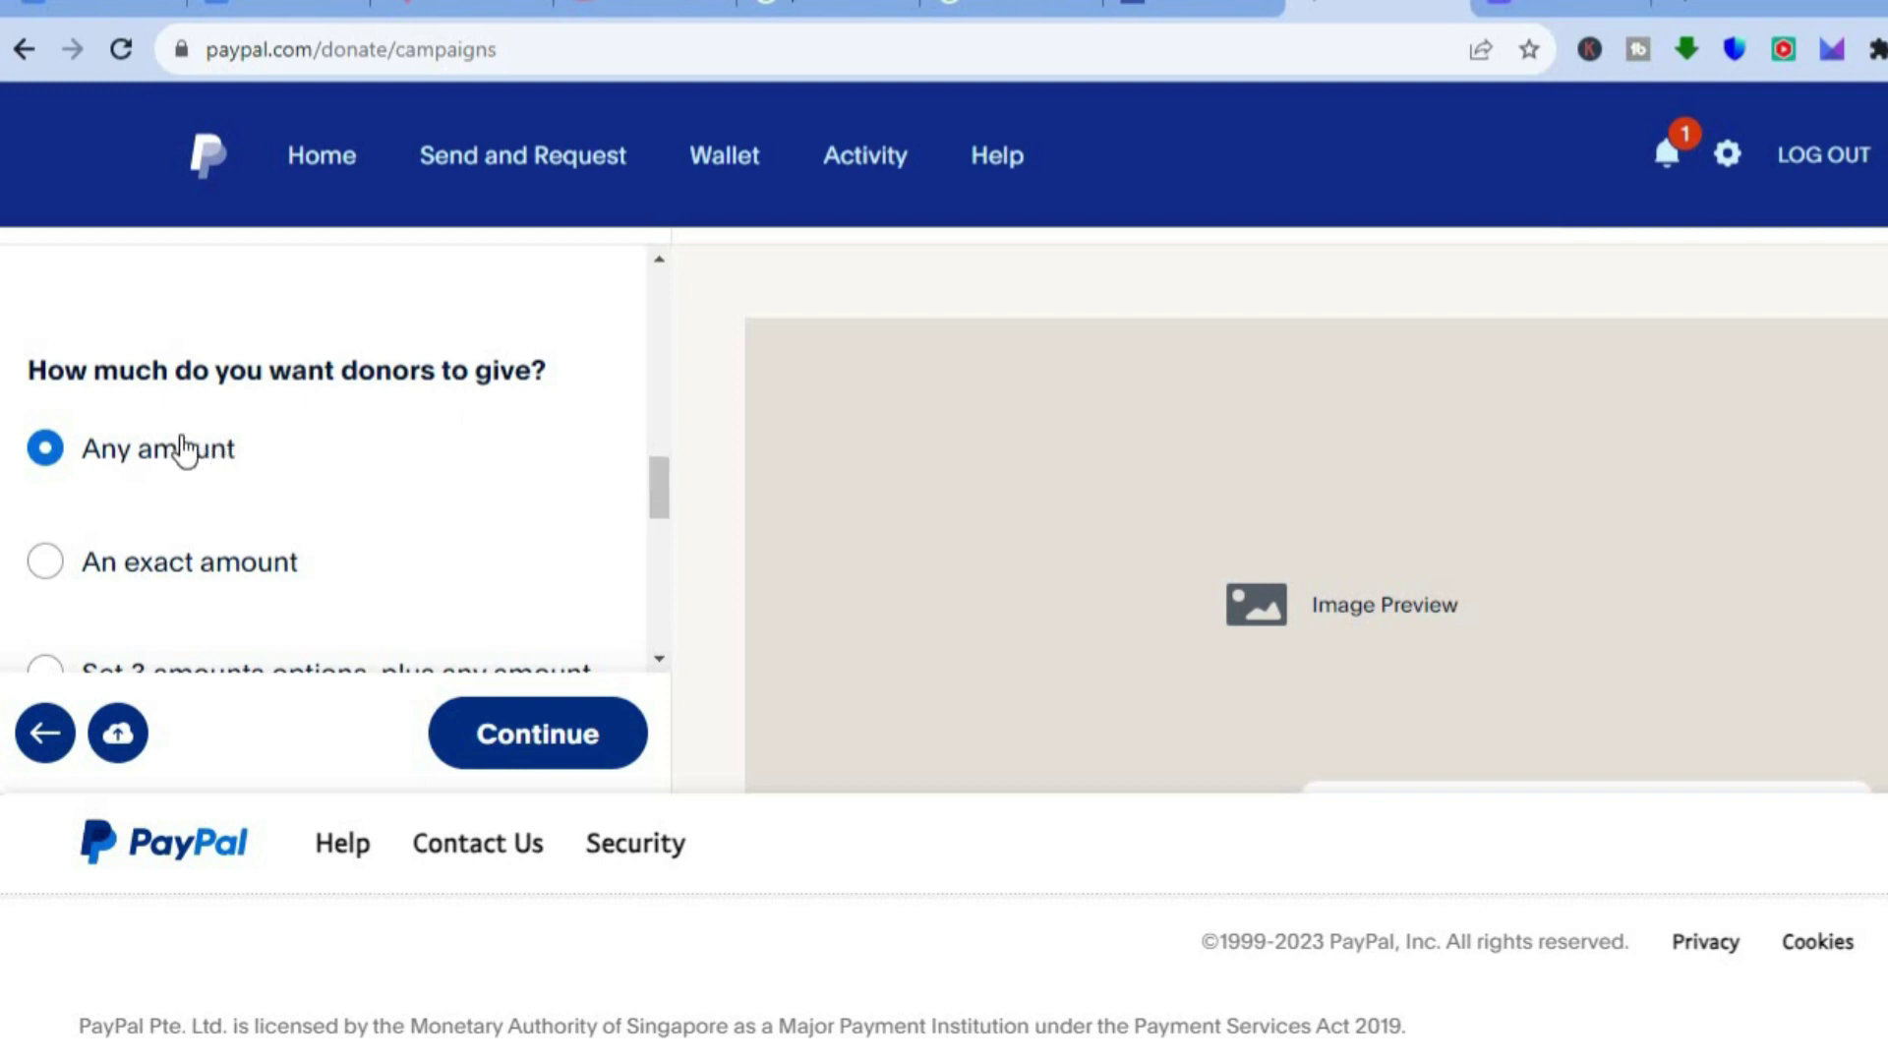
{"action": "left_click_drag", "start_coordinate": [663, 481], "coordinate": [660, 498]}
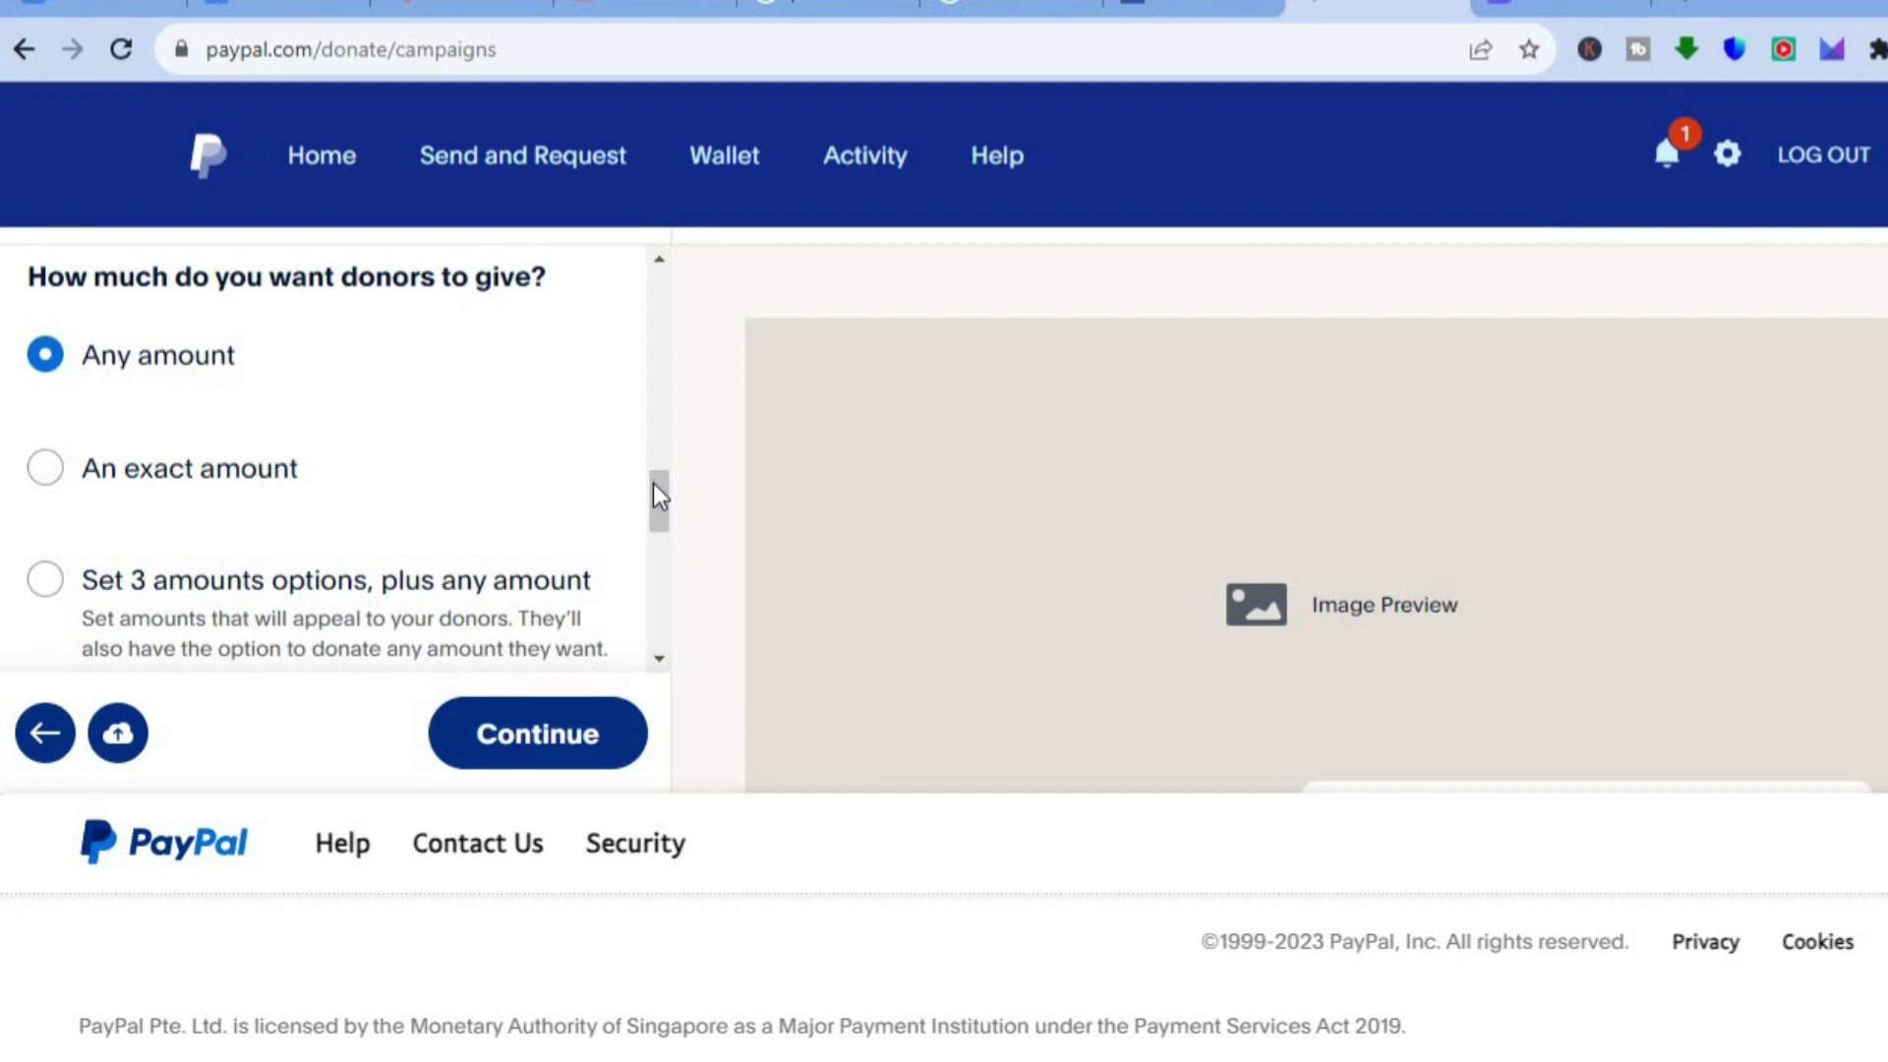
{"action": "scroll", "coordinate": [657, 494], "scroll_direction": "down", "scroll_amount": 2}
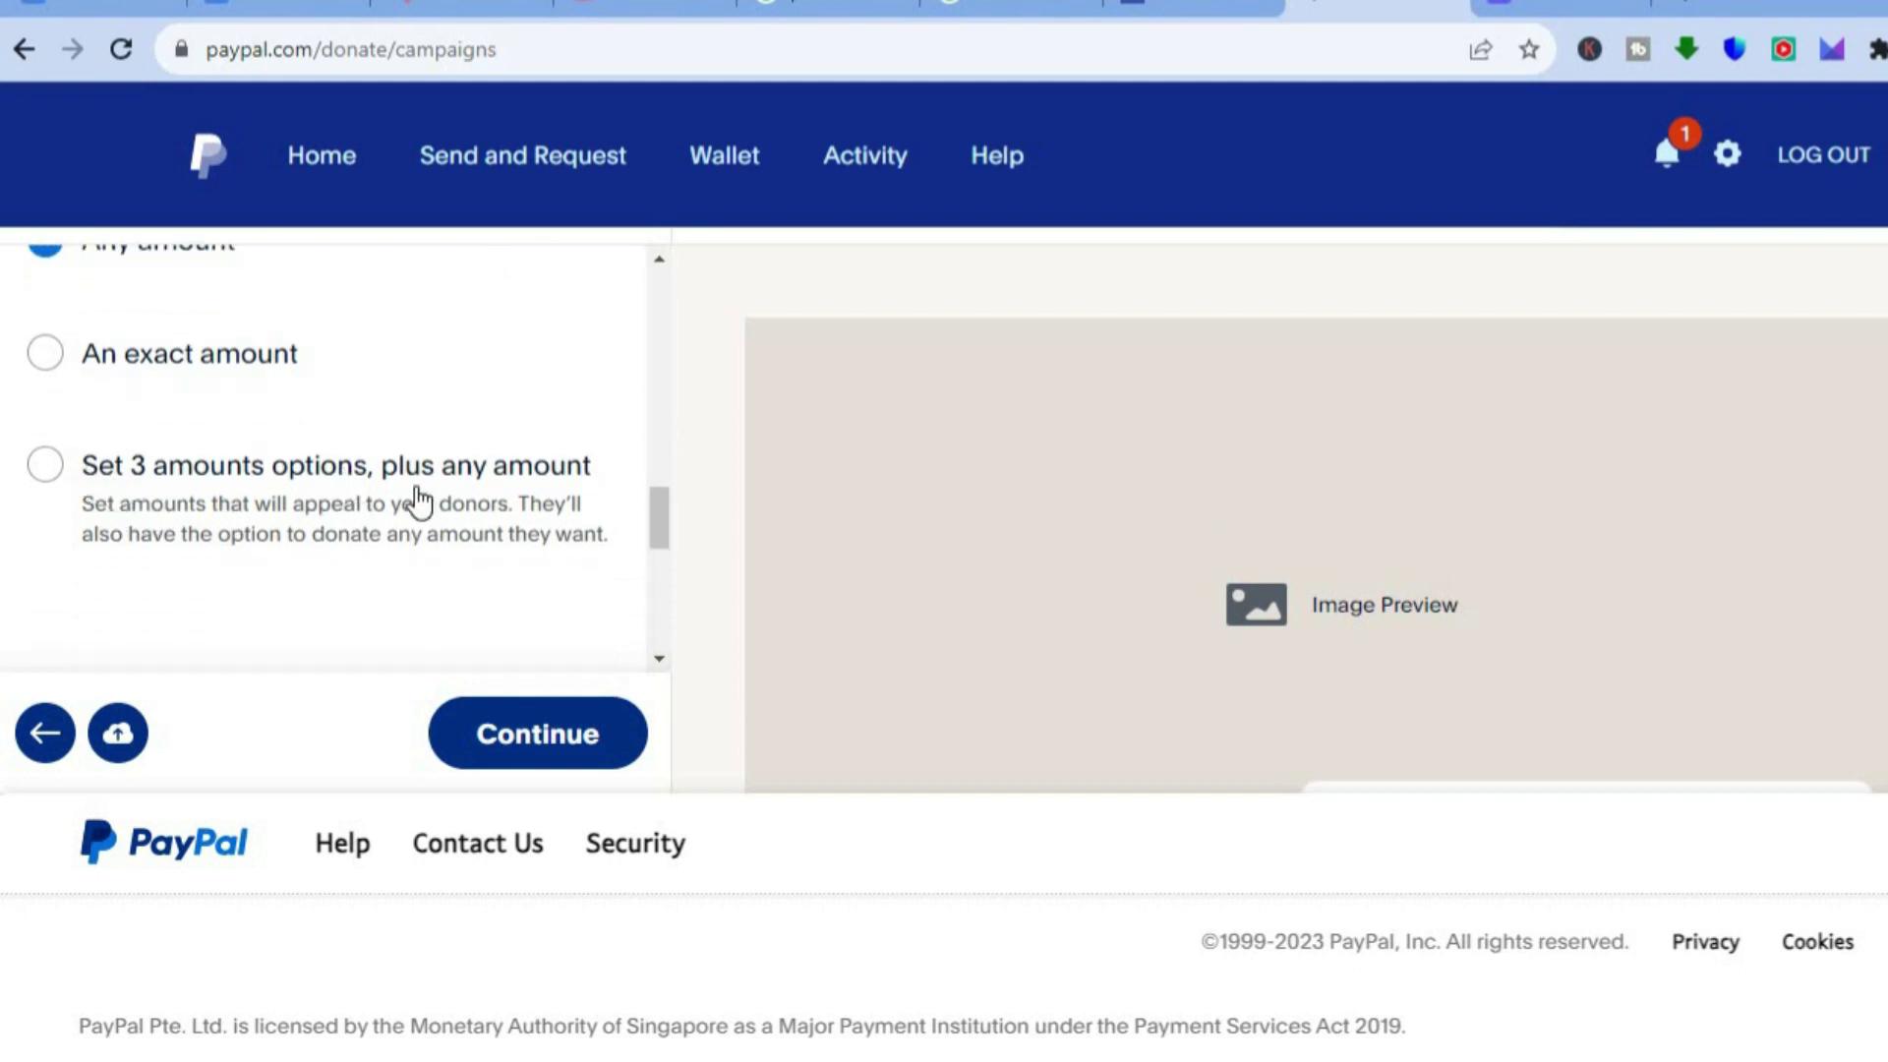
{"action": "left_click_drag", "start_coordinate": [655, 513], "coordinate": [655, 560]}
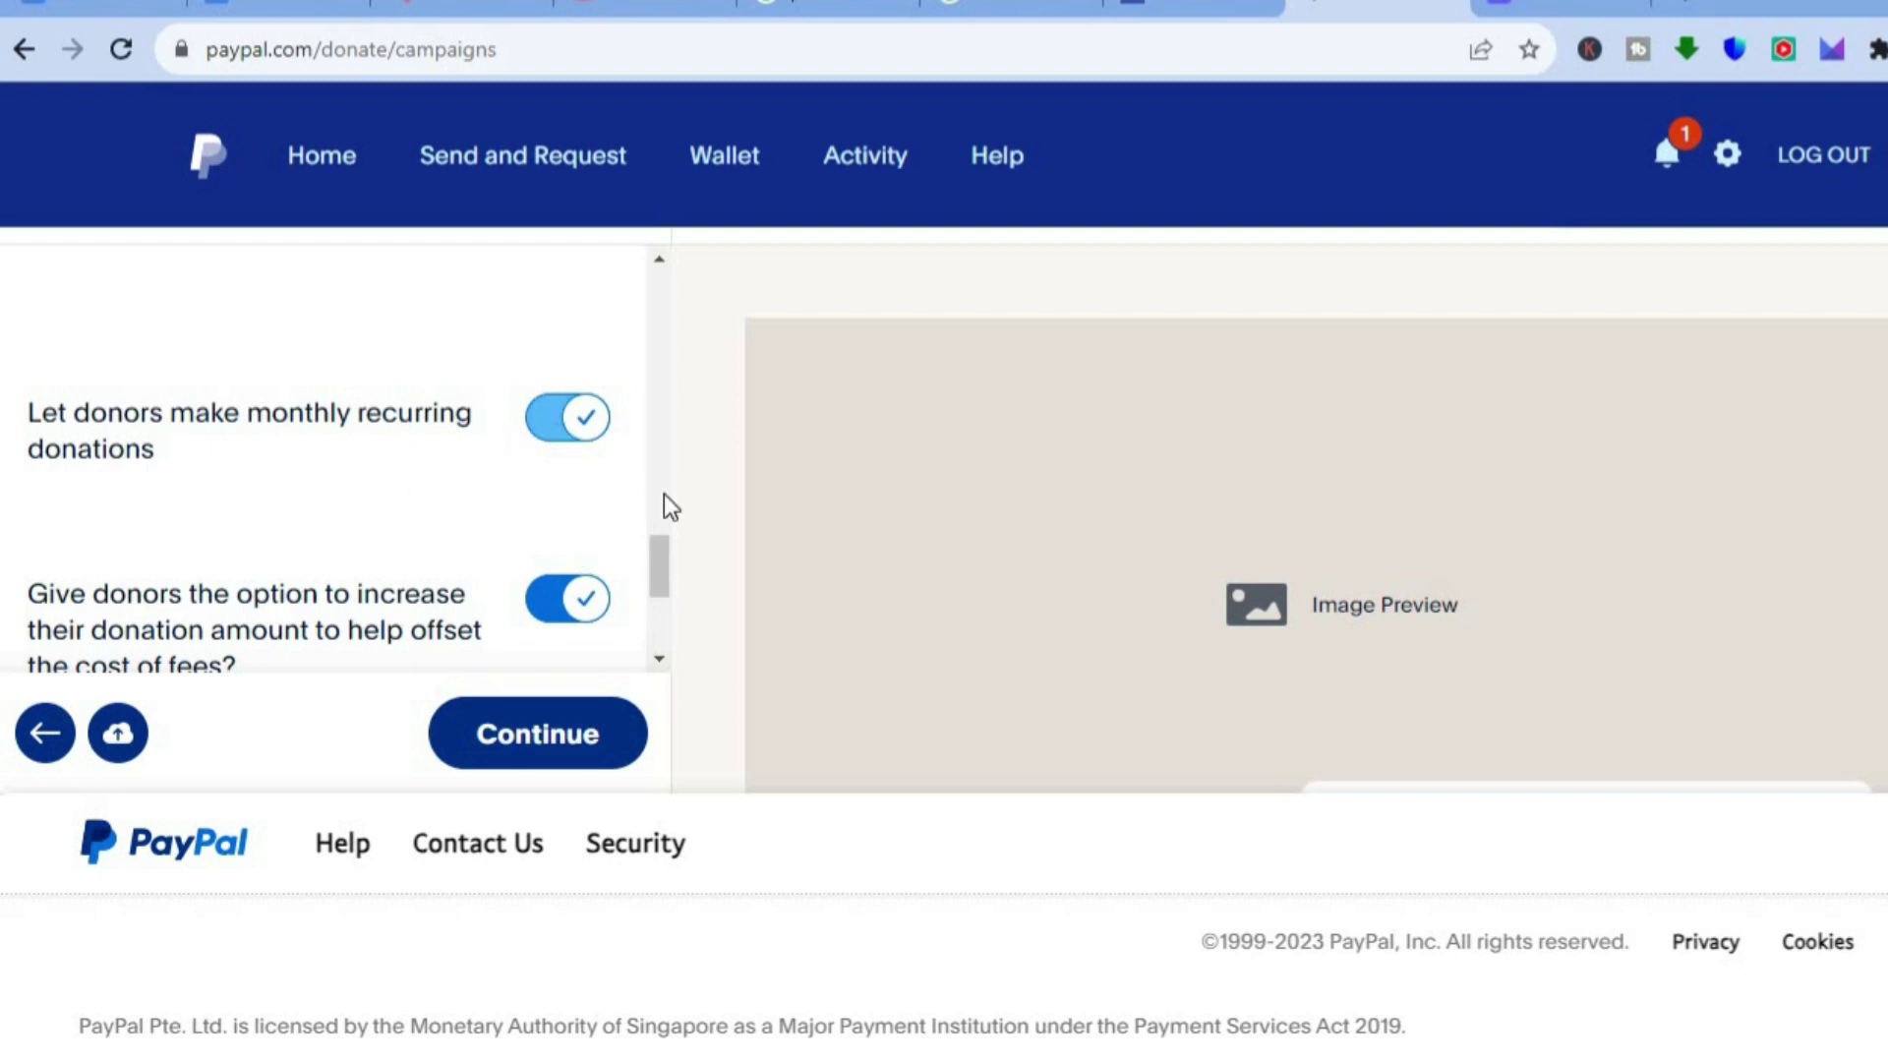
{"action": "left_click_drag", "start_coordinate": [657, 550], "coordinate": [657, 576]}
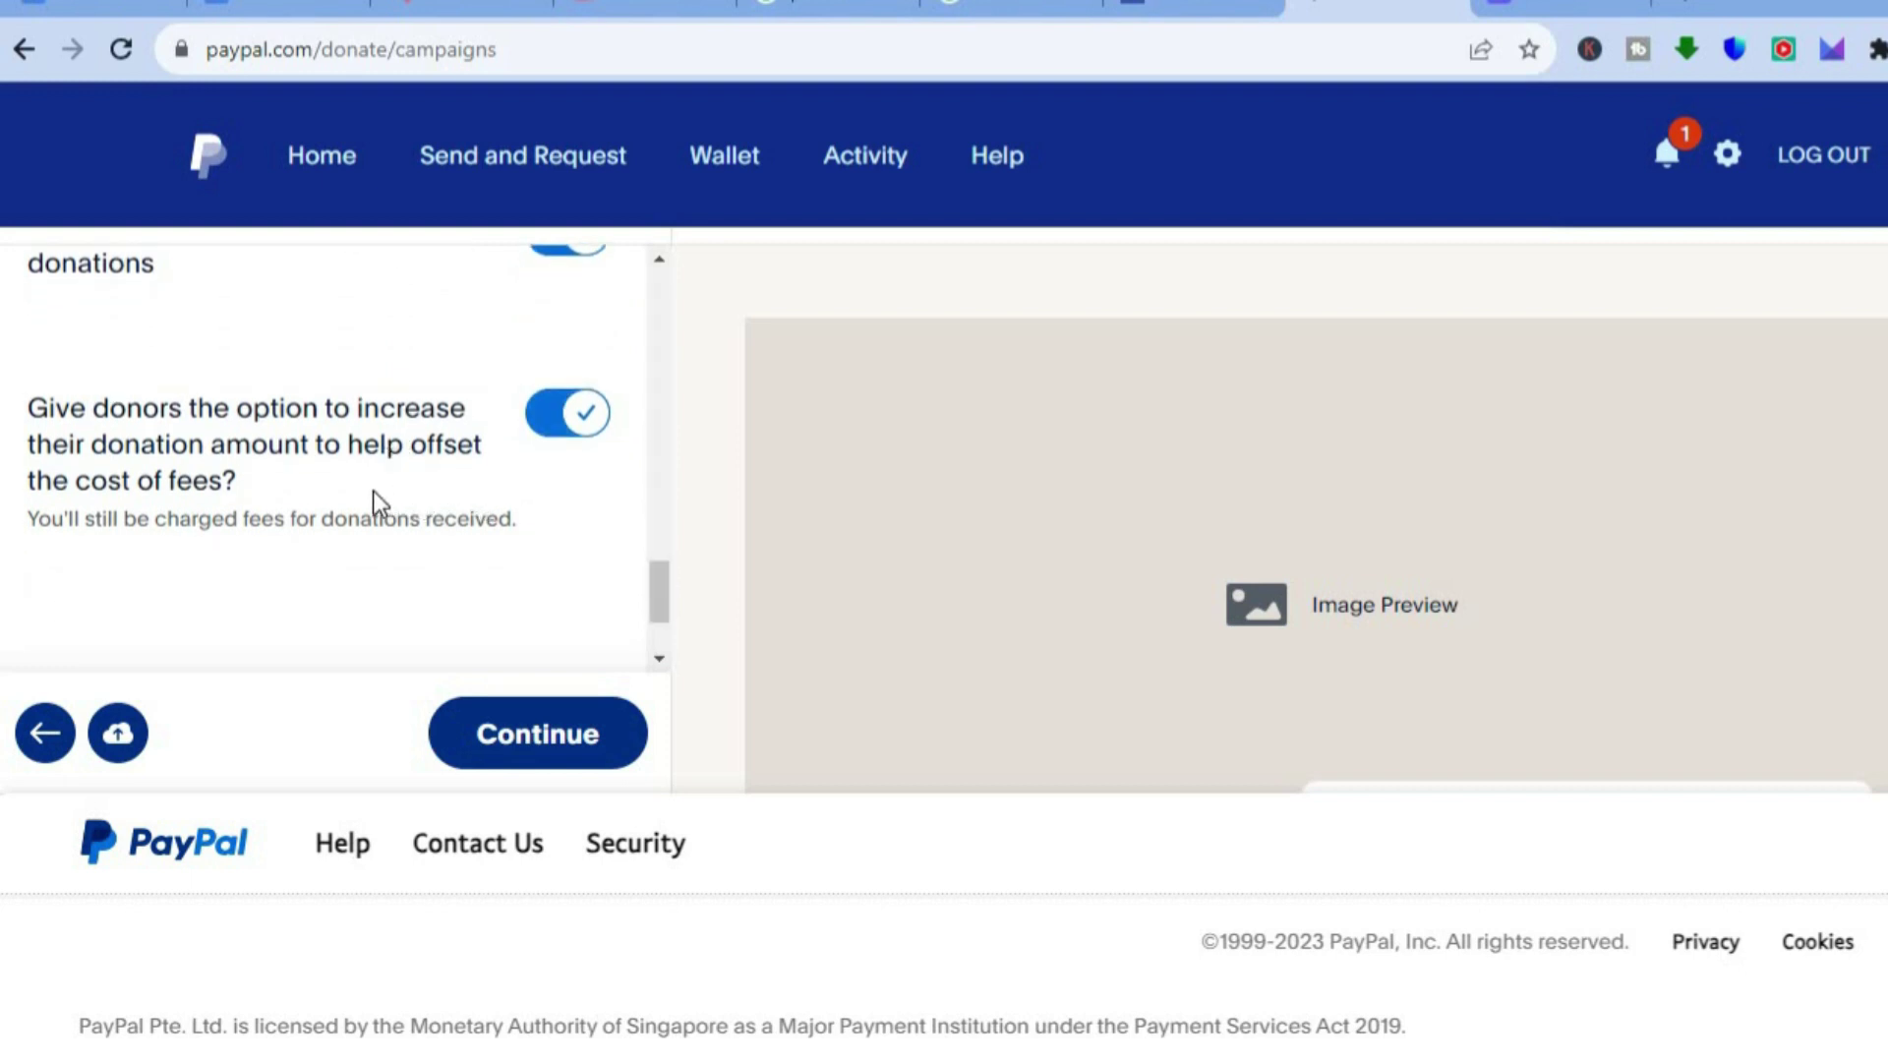
{"action": "left_click", "coordinate": [568, 742]}
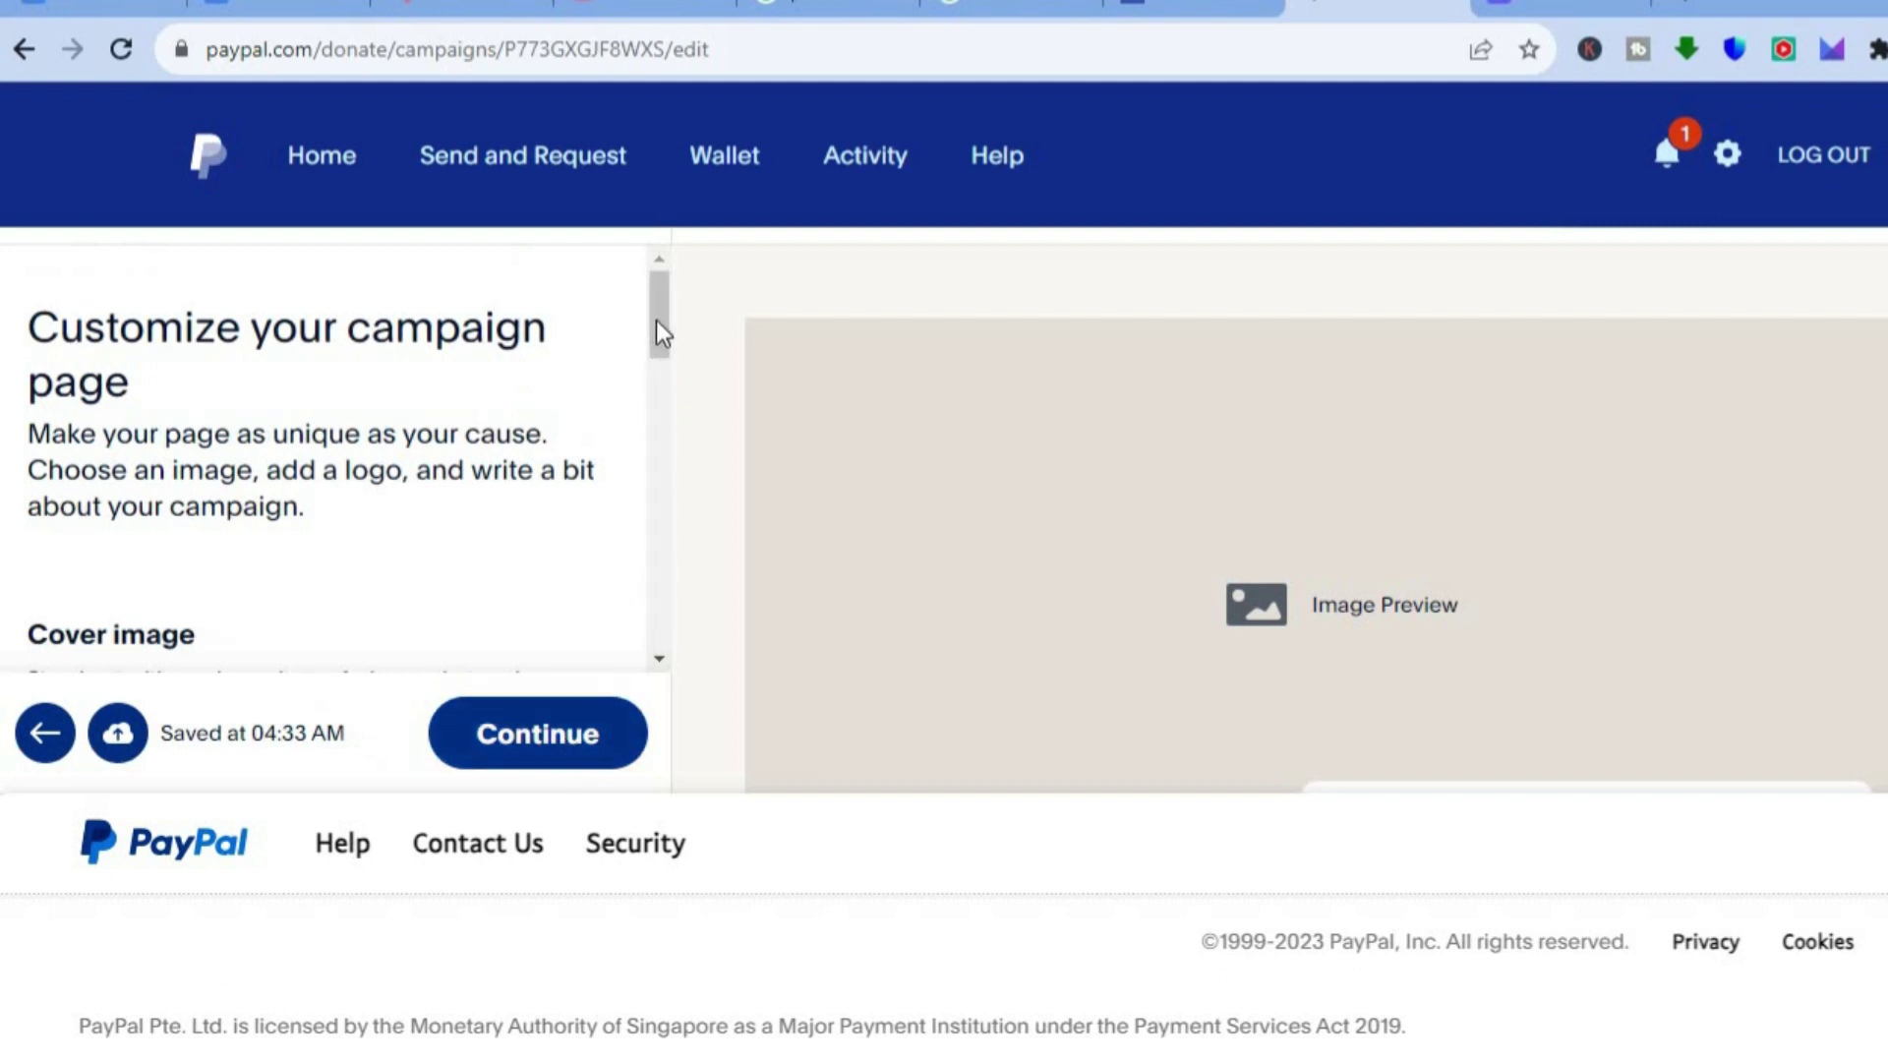
Upload the blue vlog thumbnail PNG from Downloads as the campaign cover image, then continue.
{"action": "left_click_drag", "start_coordinate": [655, 332], "coordinate": [646, 398]}
{"action": "left_click", "coordinate": [203, 474]}
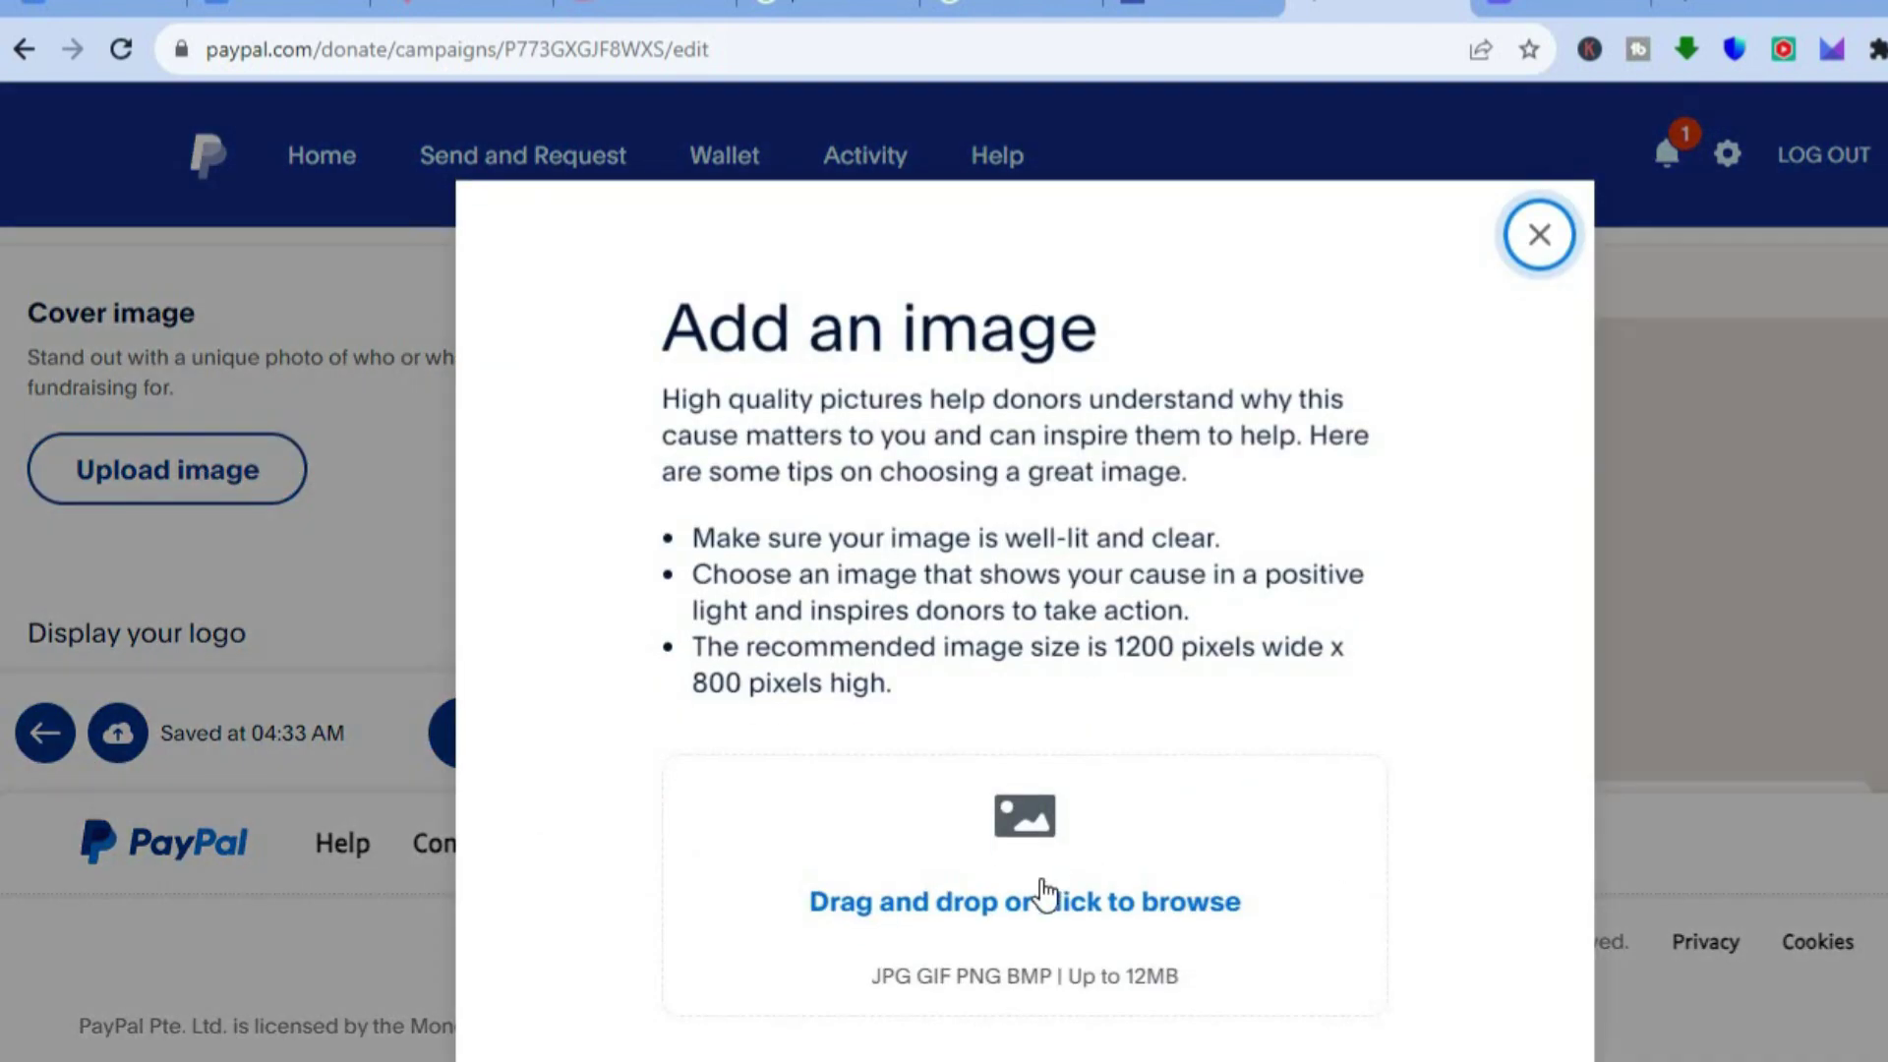
{"action": "left_click", "coordinate": [1042, 879]}
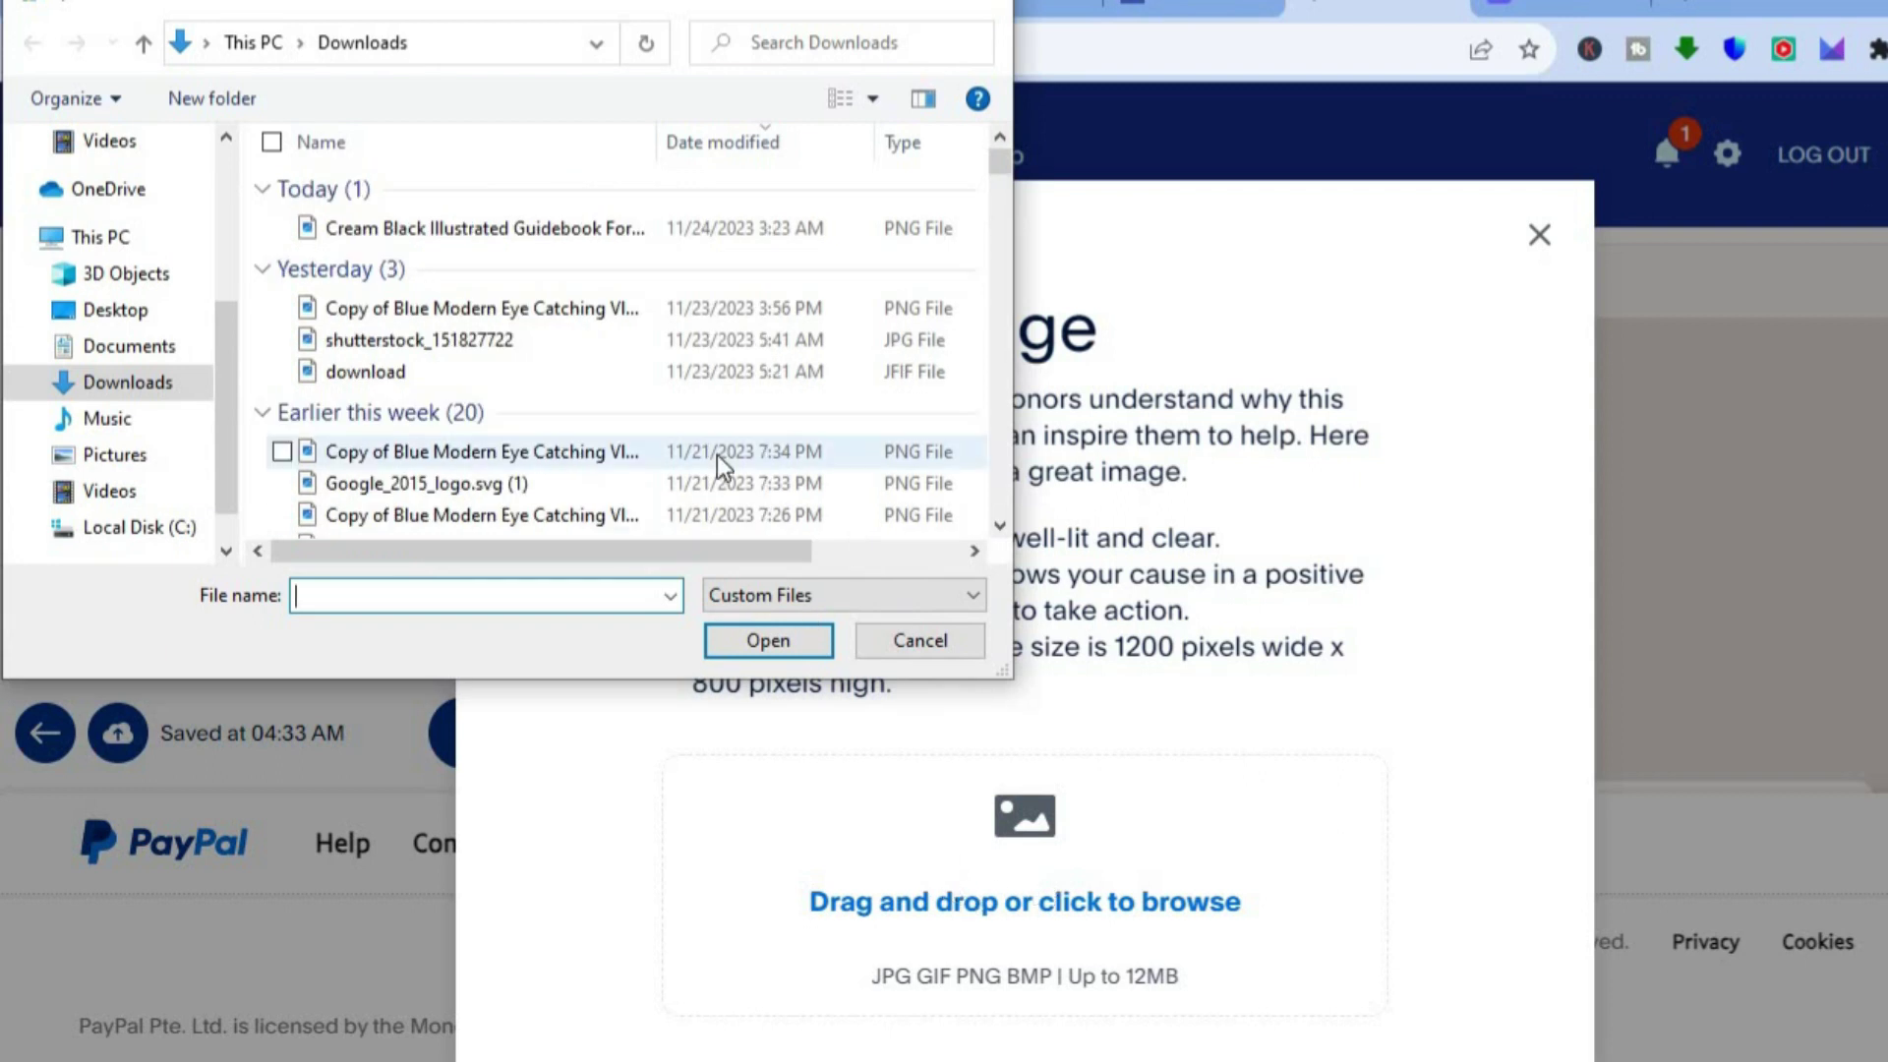
{"action": "left_click", "coordinate": [610, 462]}
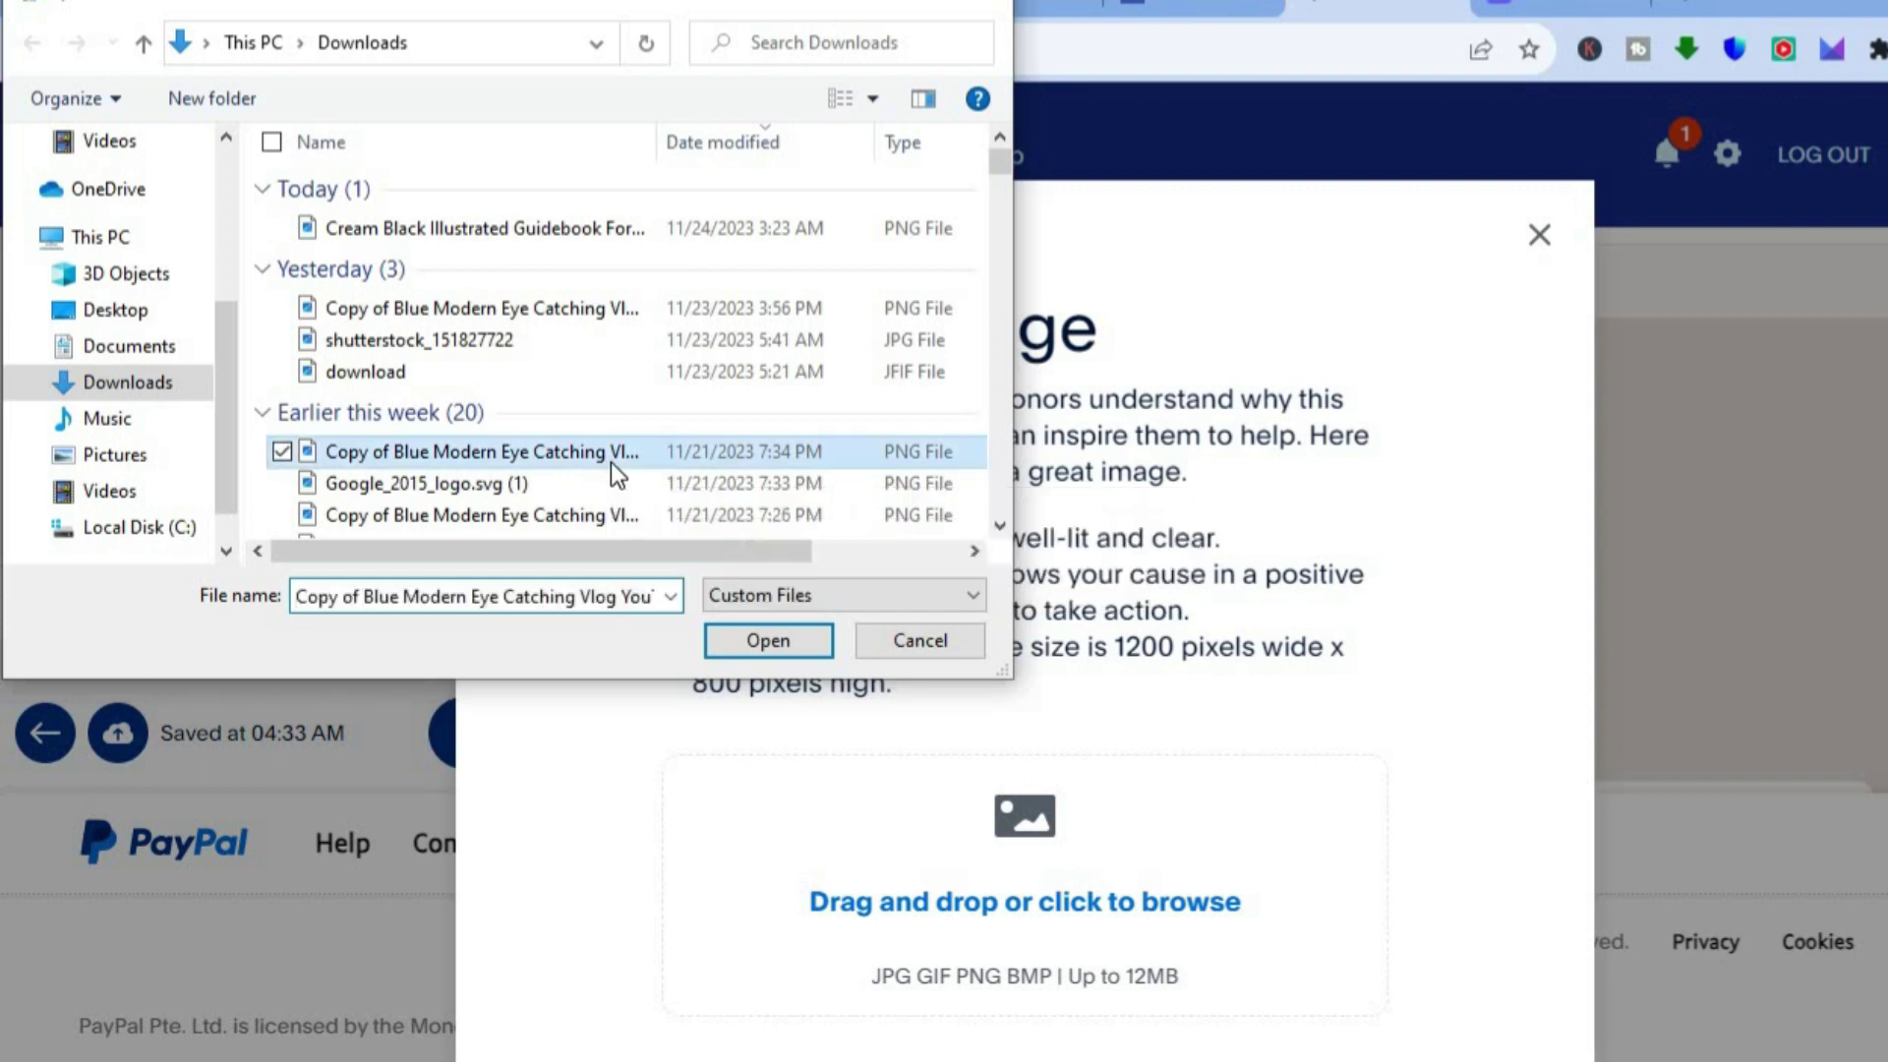
{"action": "left_click", "coordinate": [751, 641]}
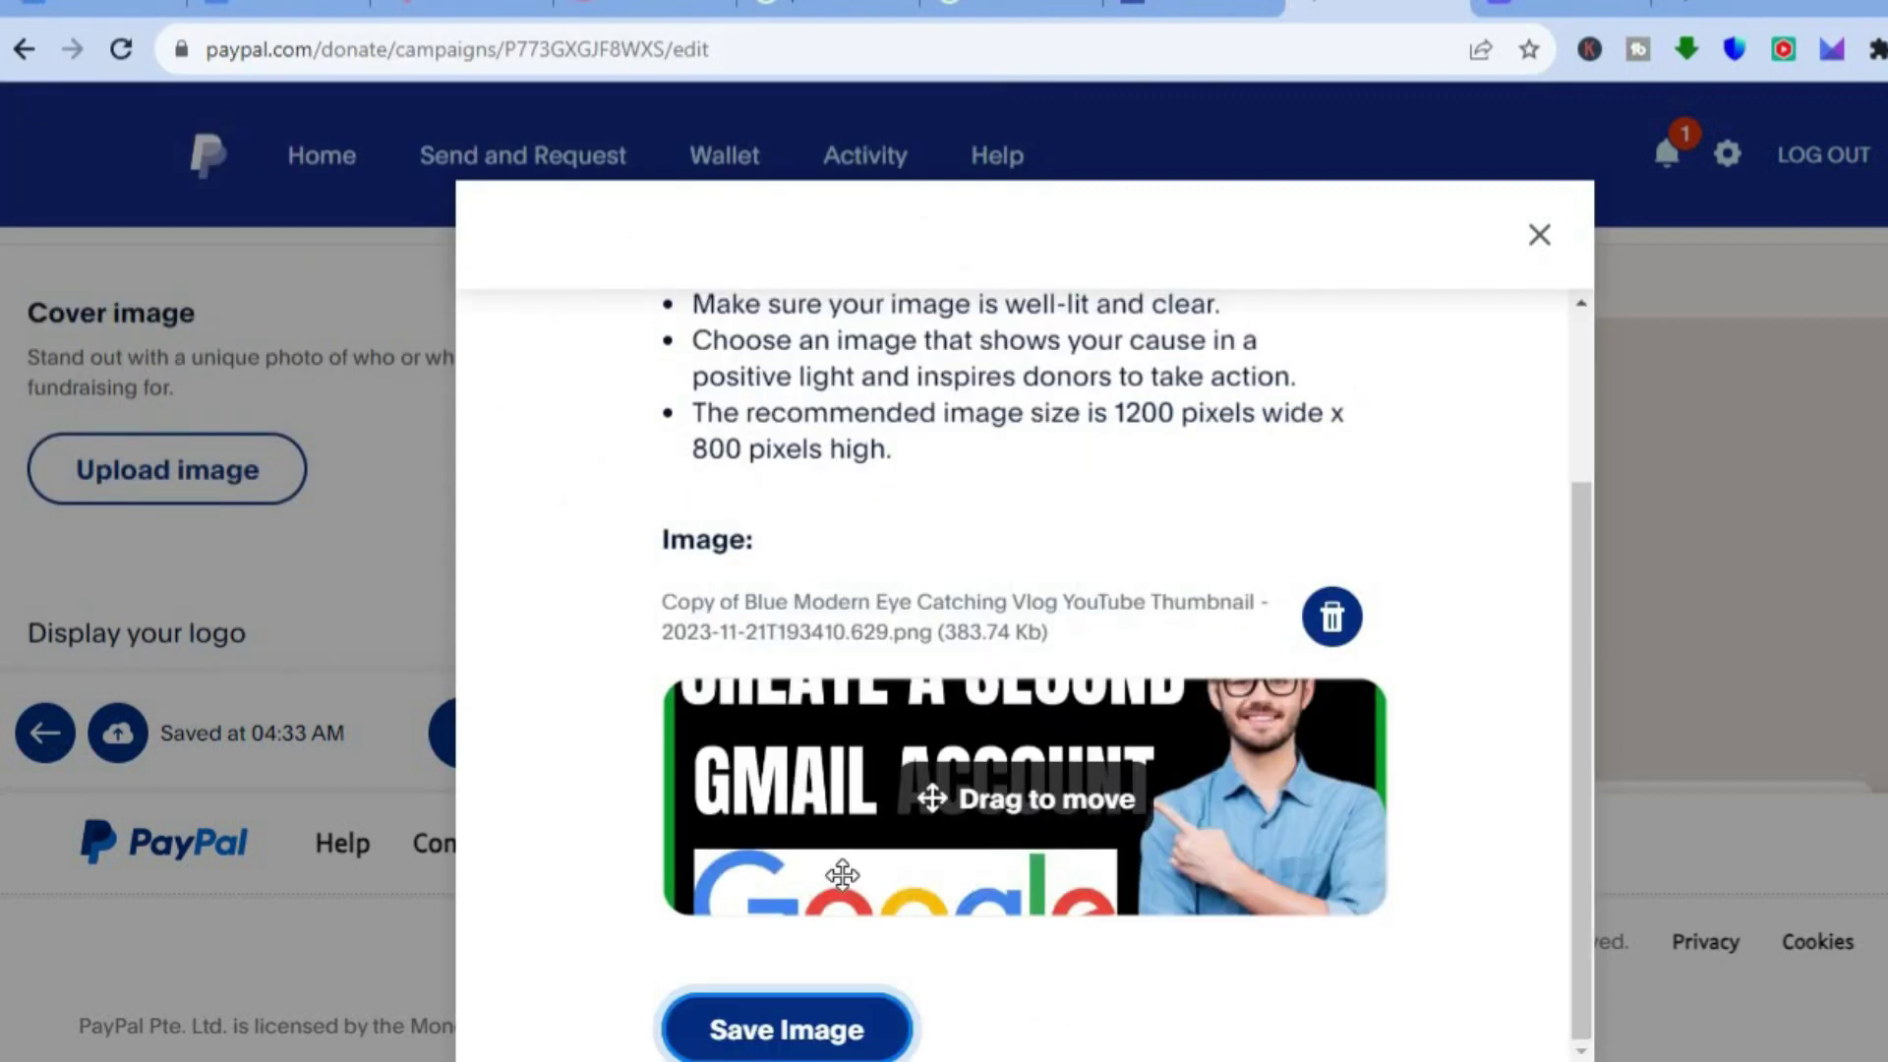
{"action": "left_click", "coordinate": [816, 1044]}
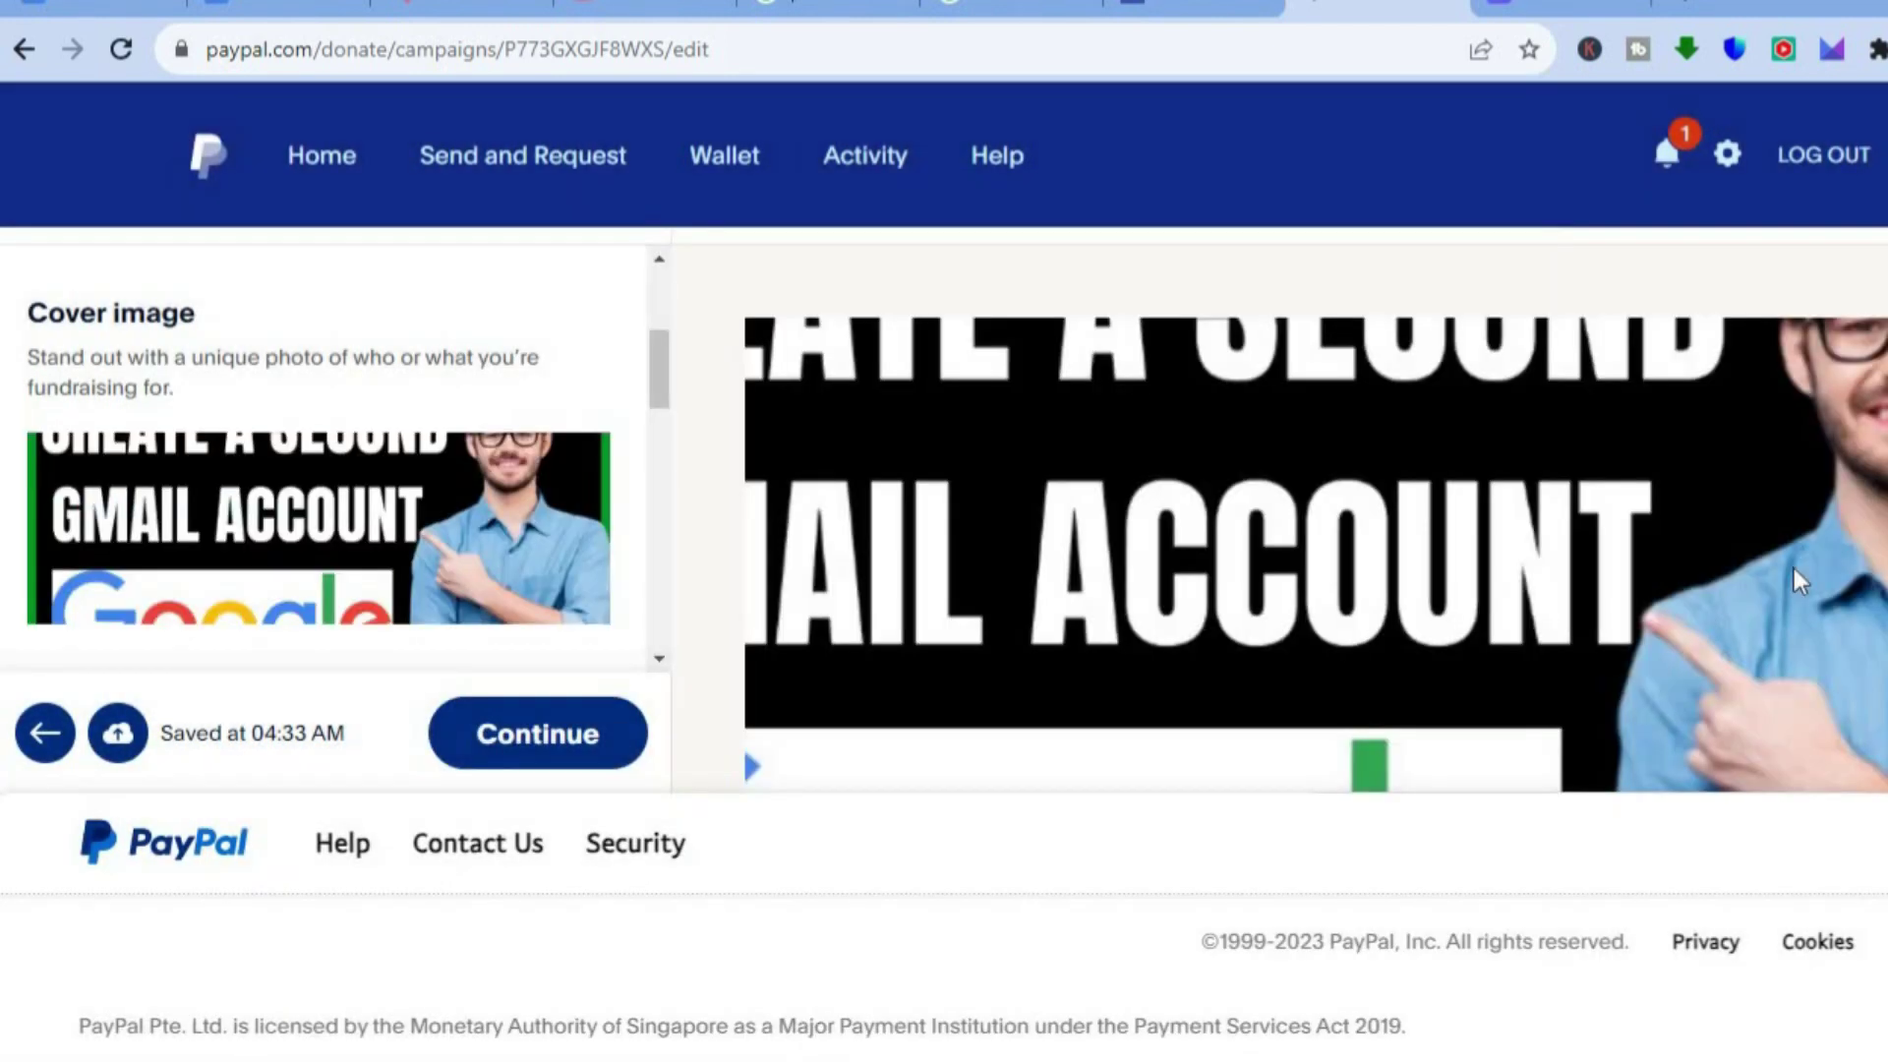
{"action": "left_click", "coordinate": [588, 739]}
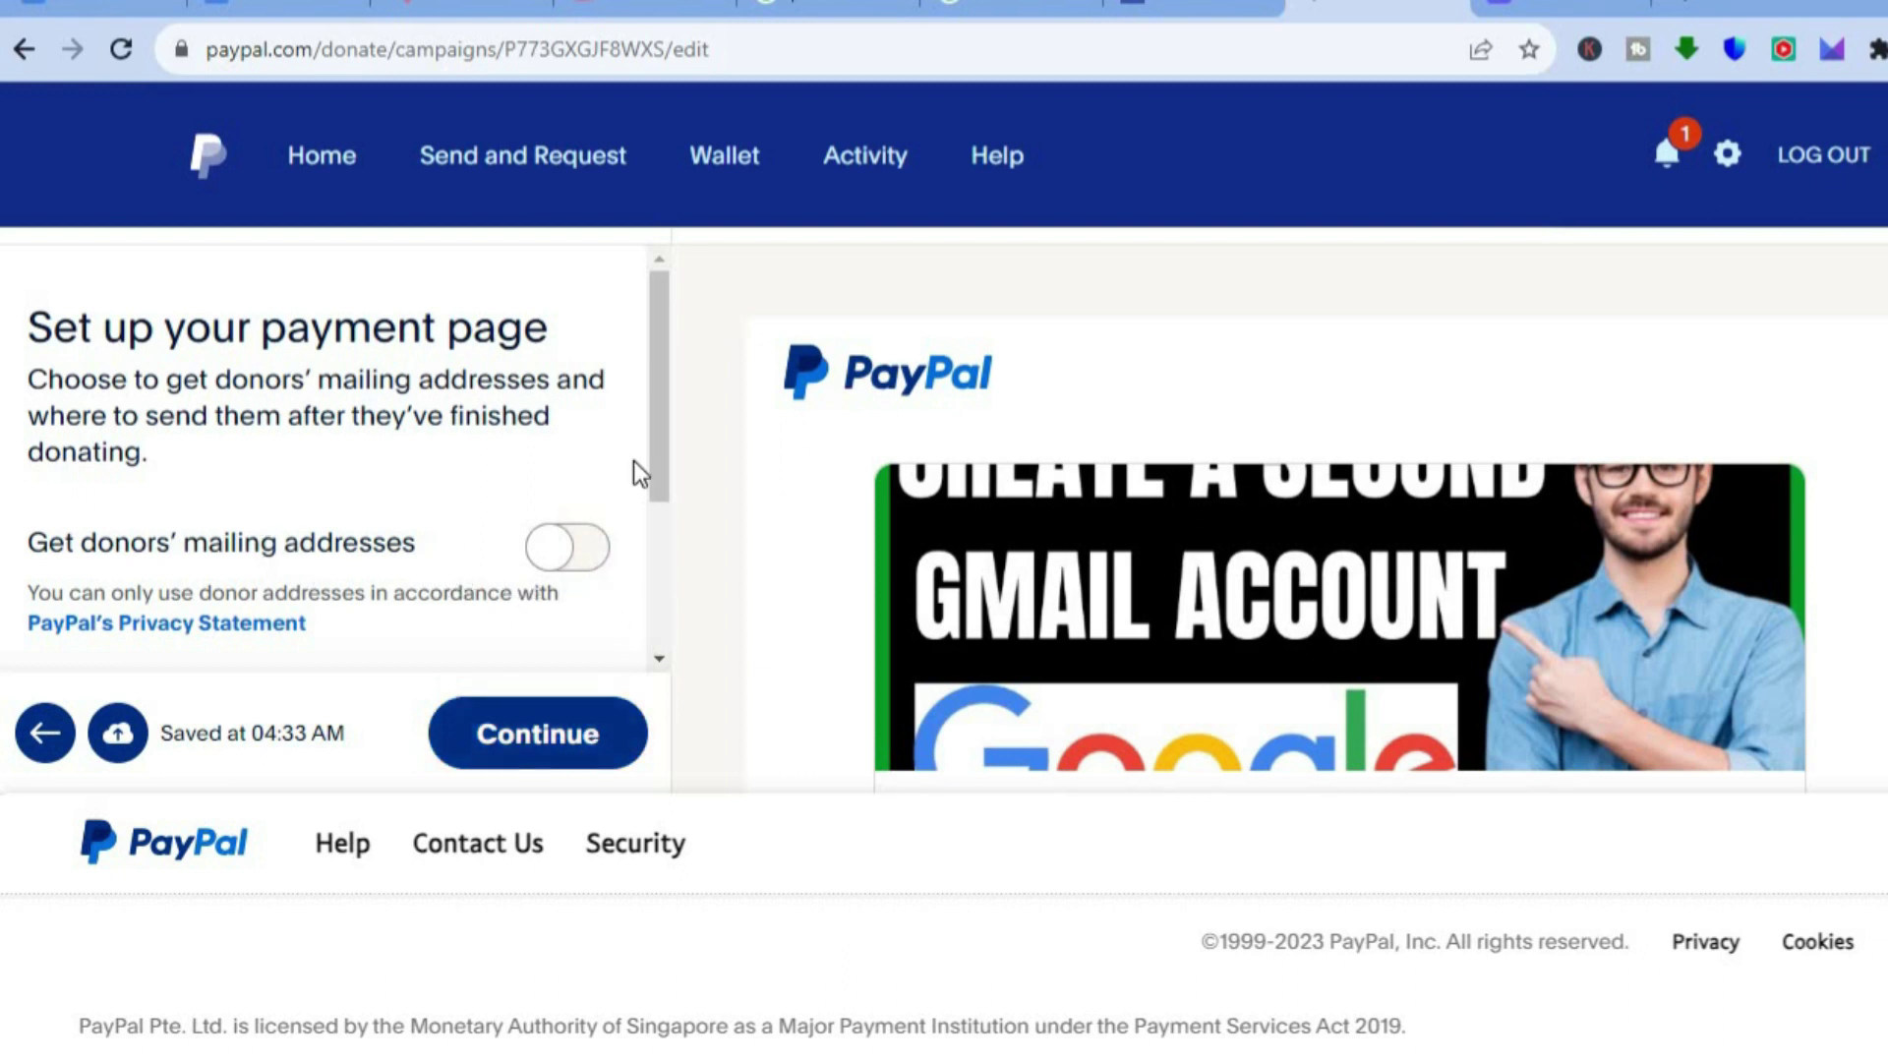
Continue past the payment page setup to the embed options step.
{"action": "scroll", "coordinate": [649, 544], "scroll_direction": "down", "scroll_amount": 3}
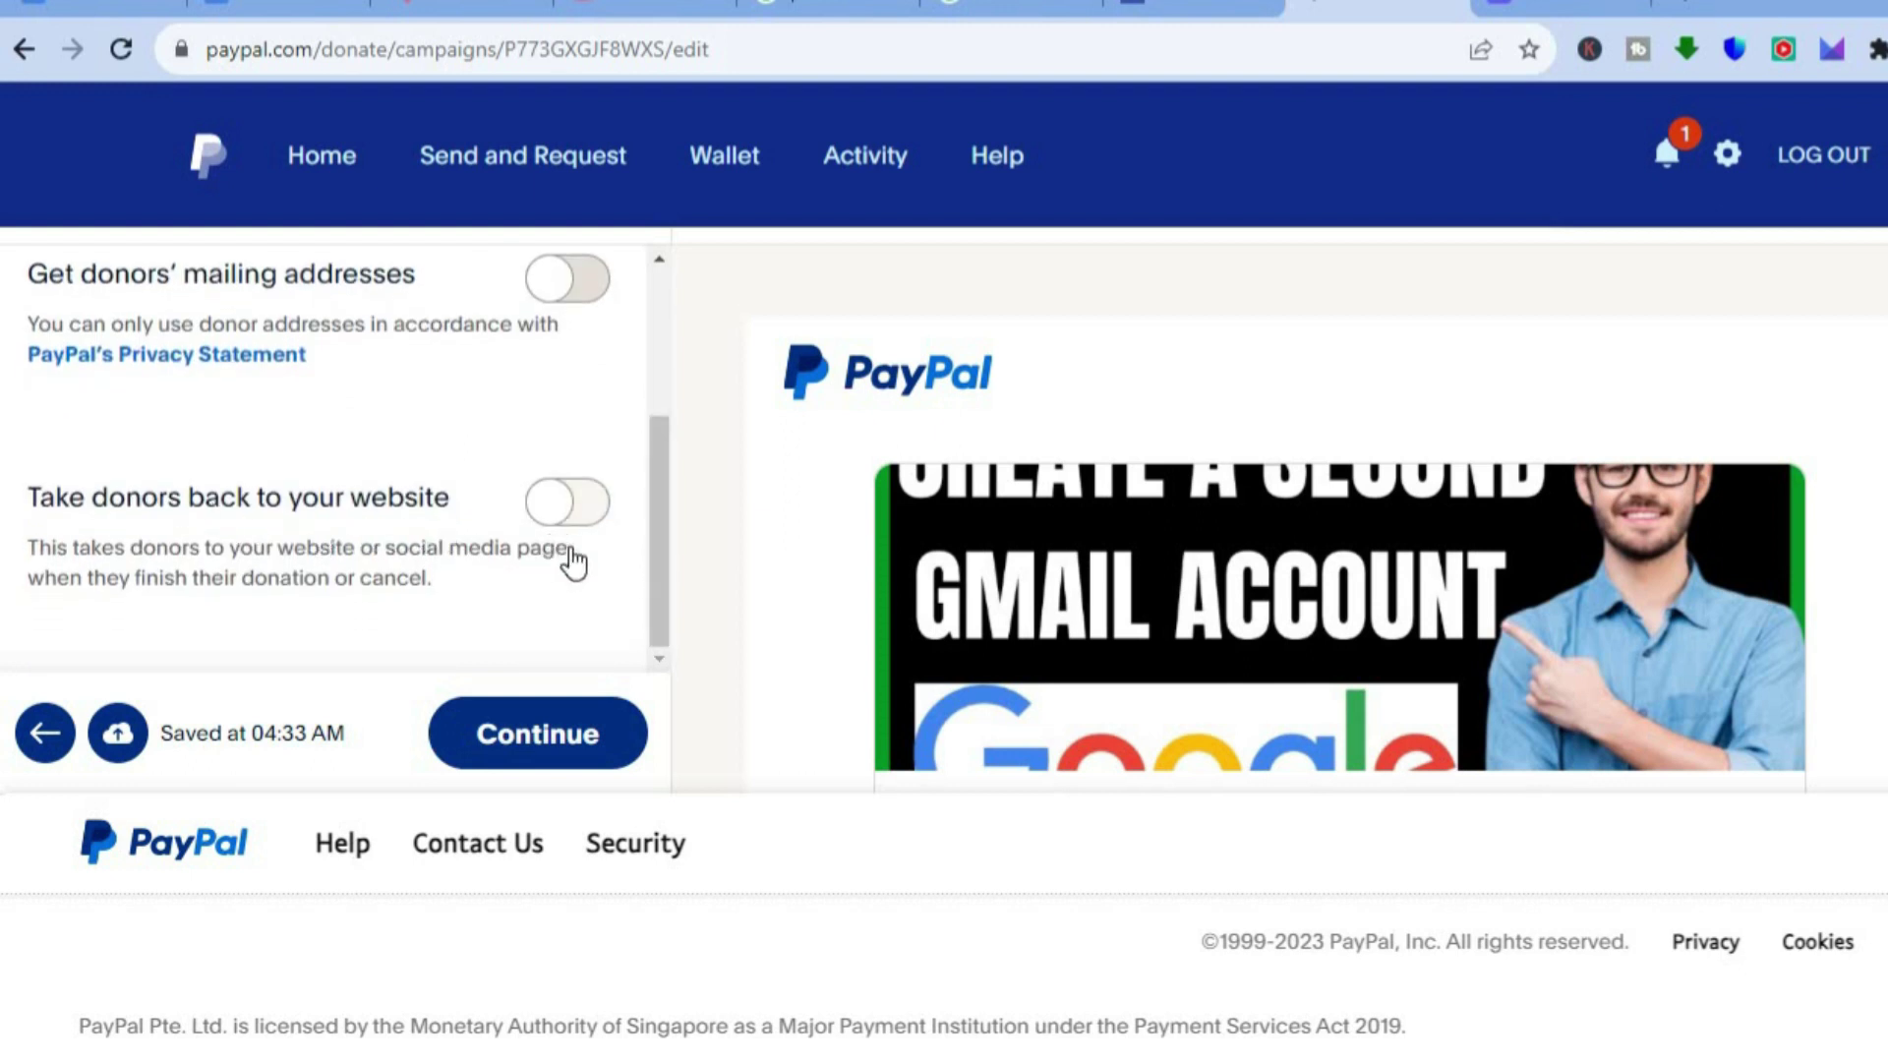
{"action": "left_click", "coordinate": [536, 744]}
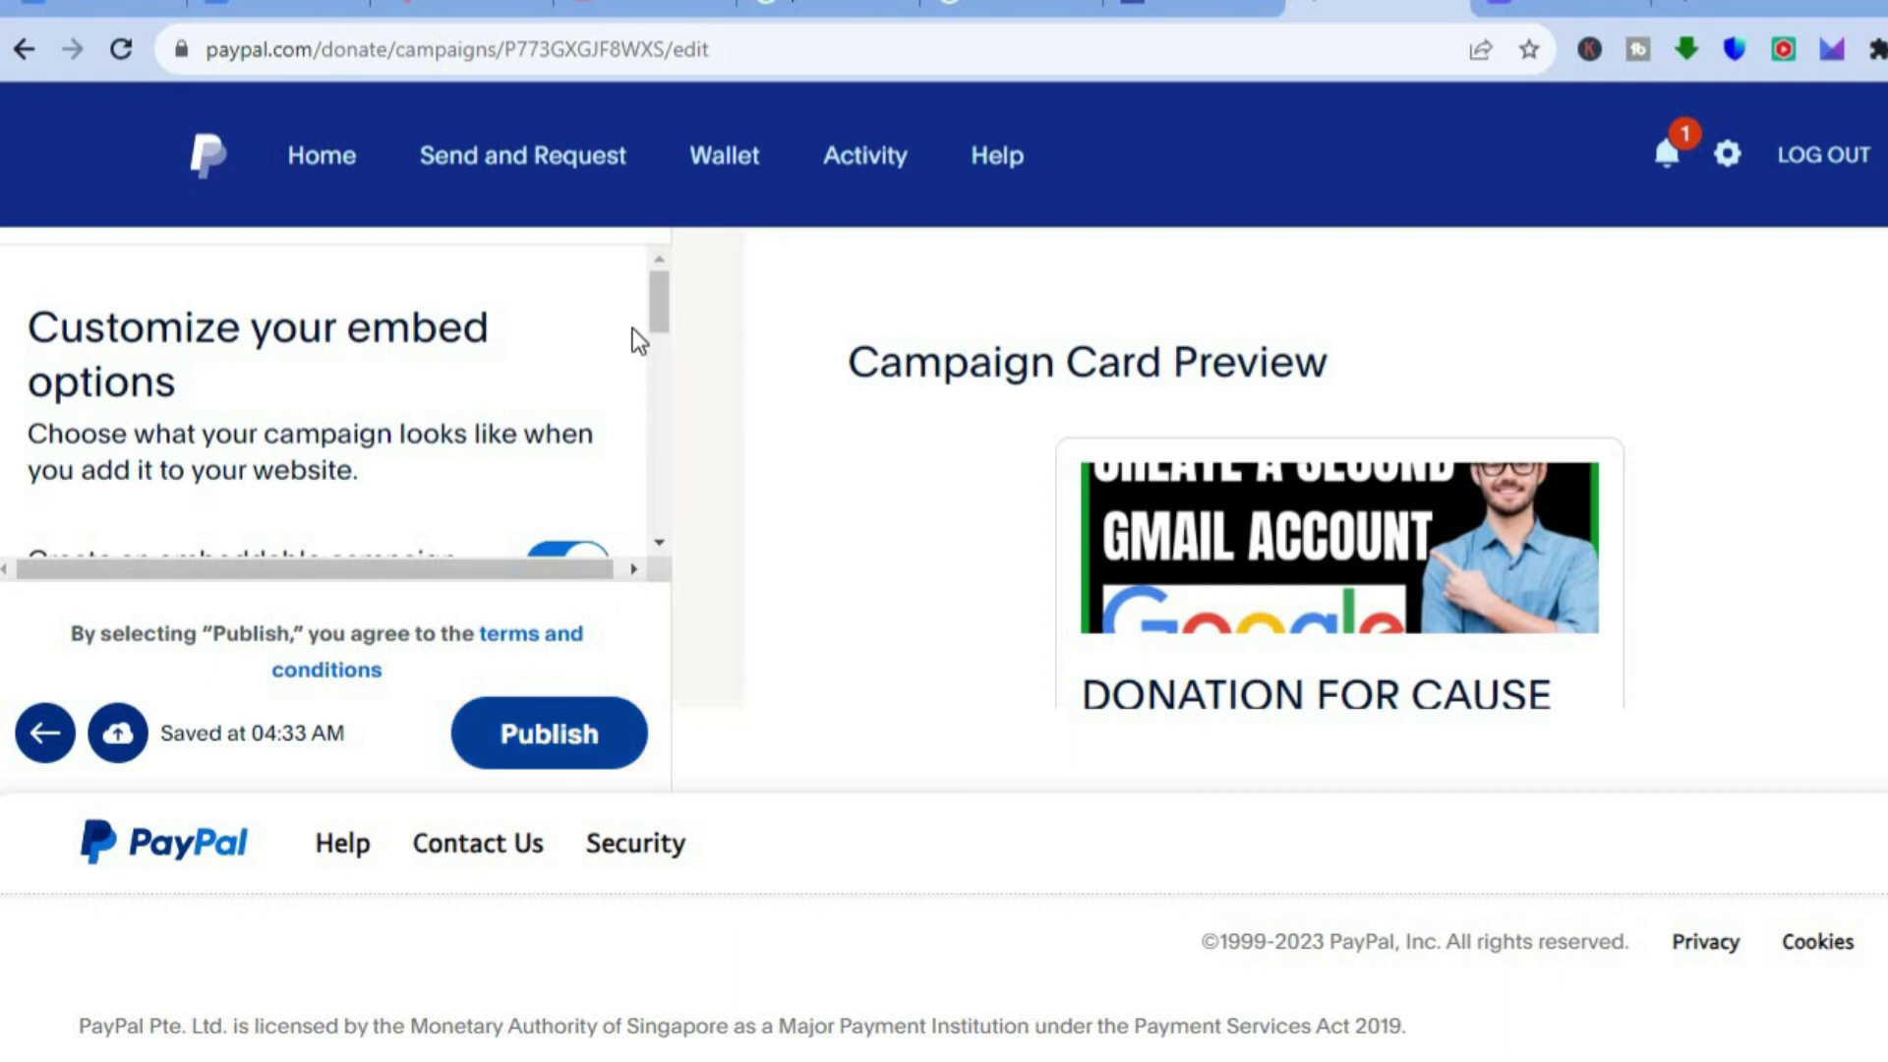
{"action": "left_click_drag", "start_coordinate": [652, 302], "coordinate": [653, 345]}
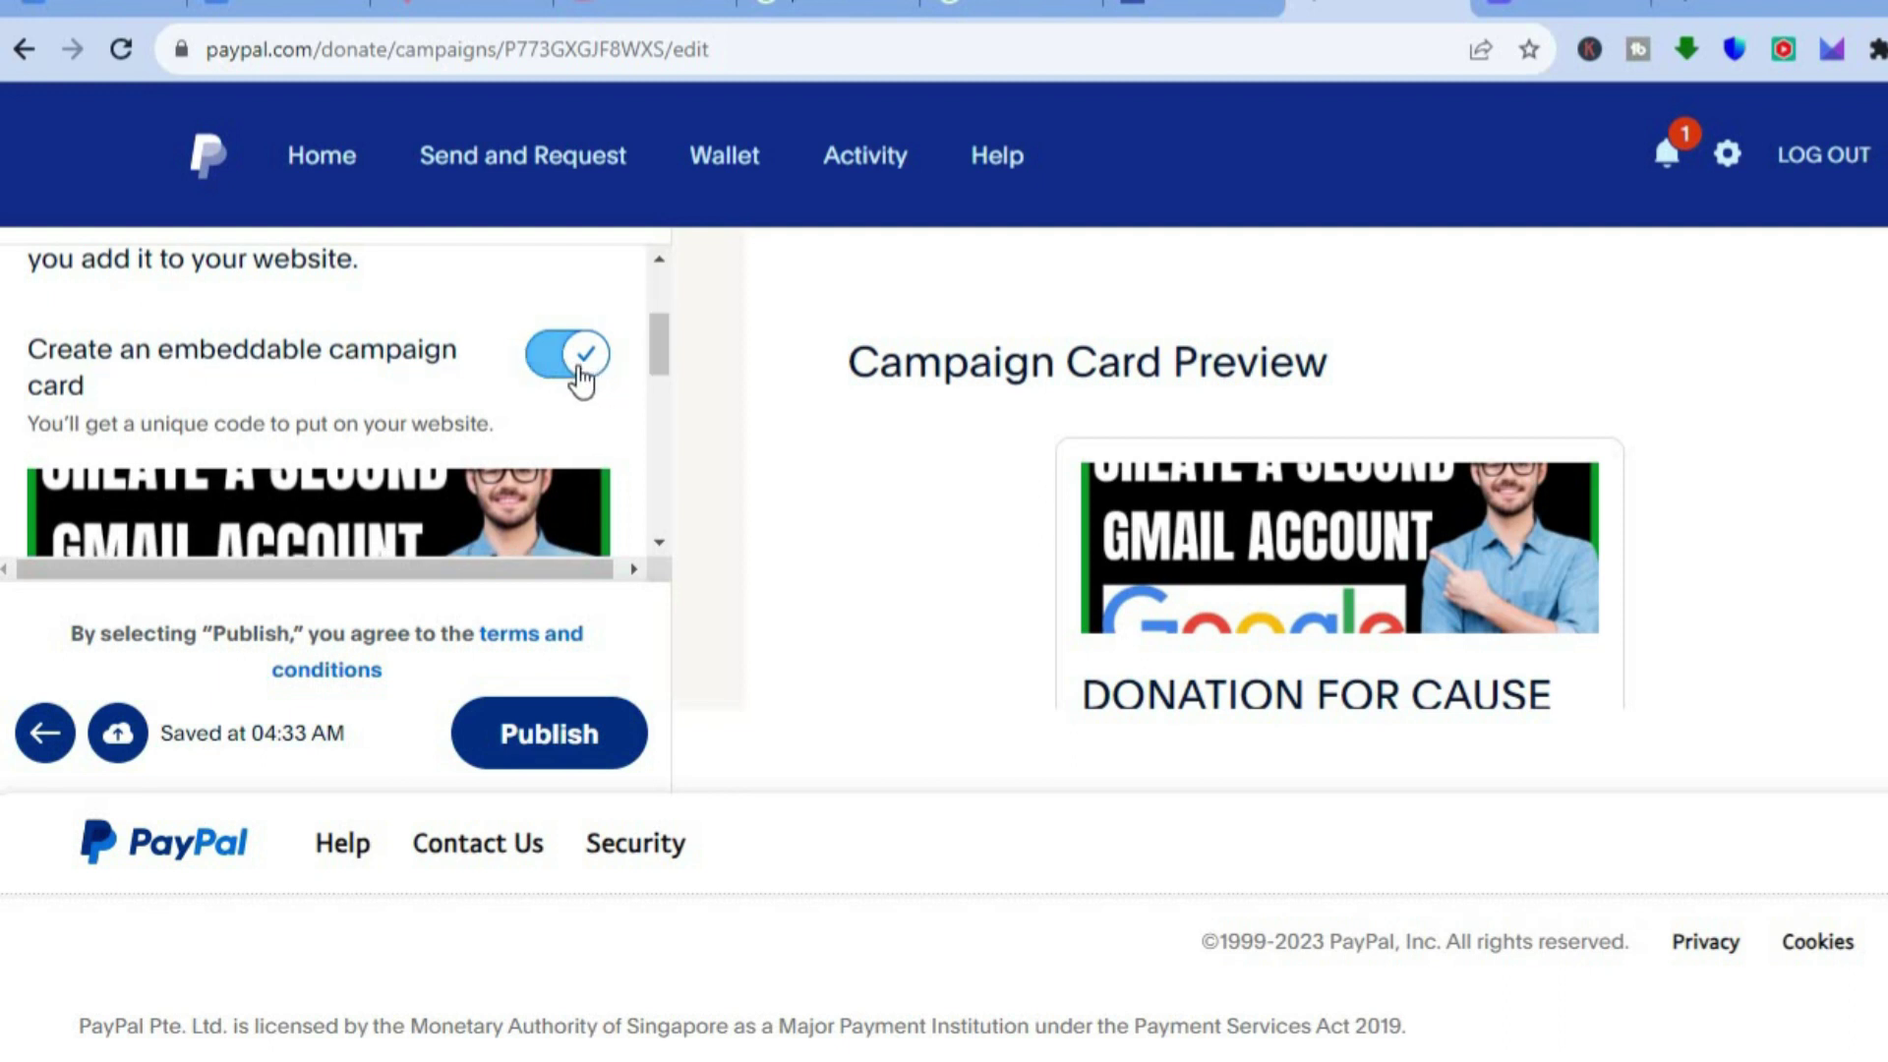
{"action": "left_click_drag", "start_coordinate": [661, 334], "coordinate": [652, 460]}
{"action": "scroll", "coordinate": [653, 461], "scroll_direction": "down", "scroll_amount": 1}
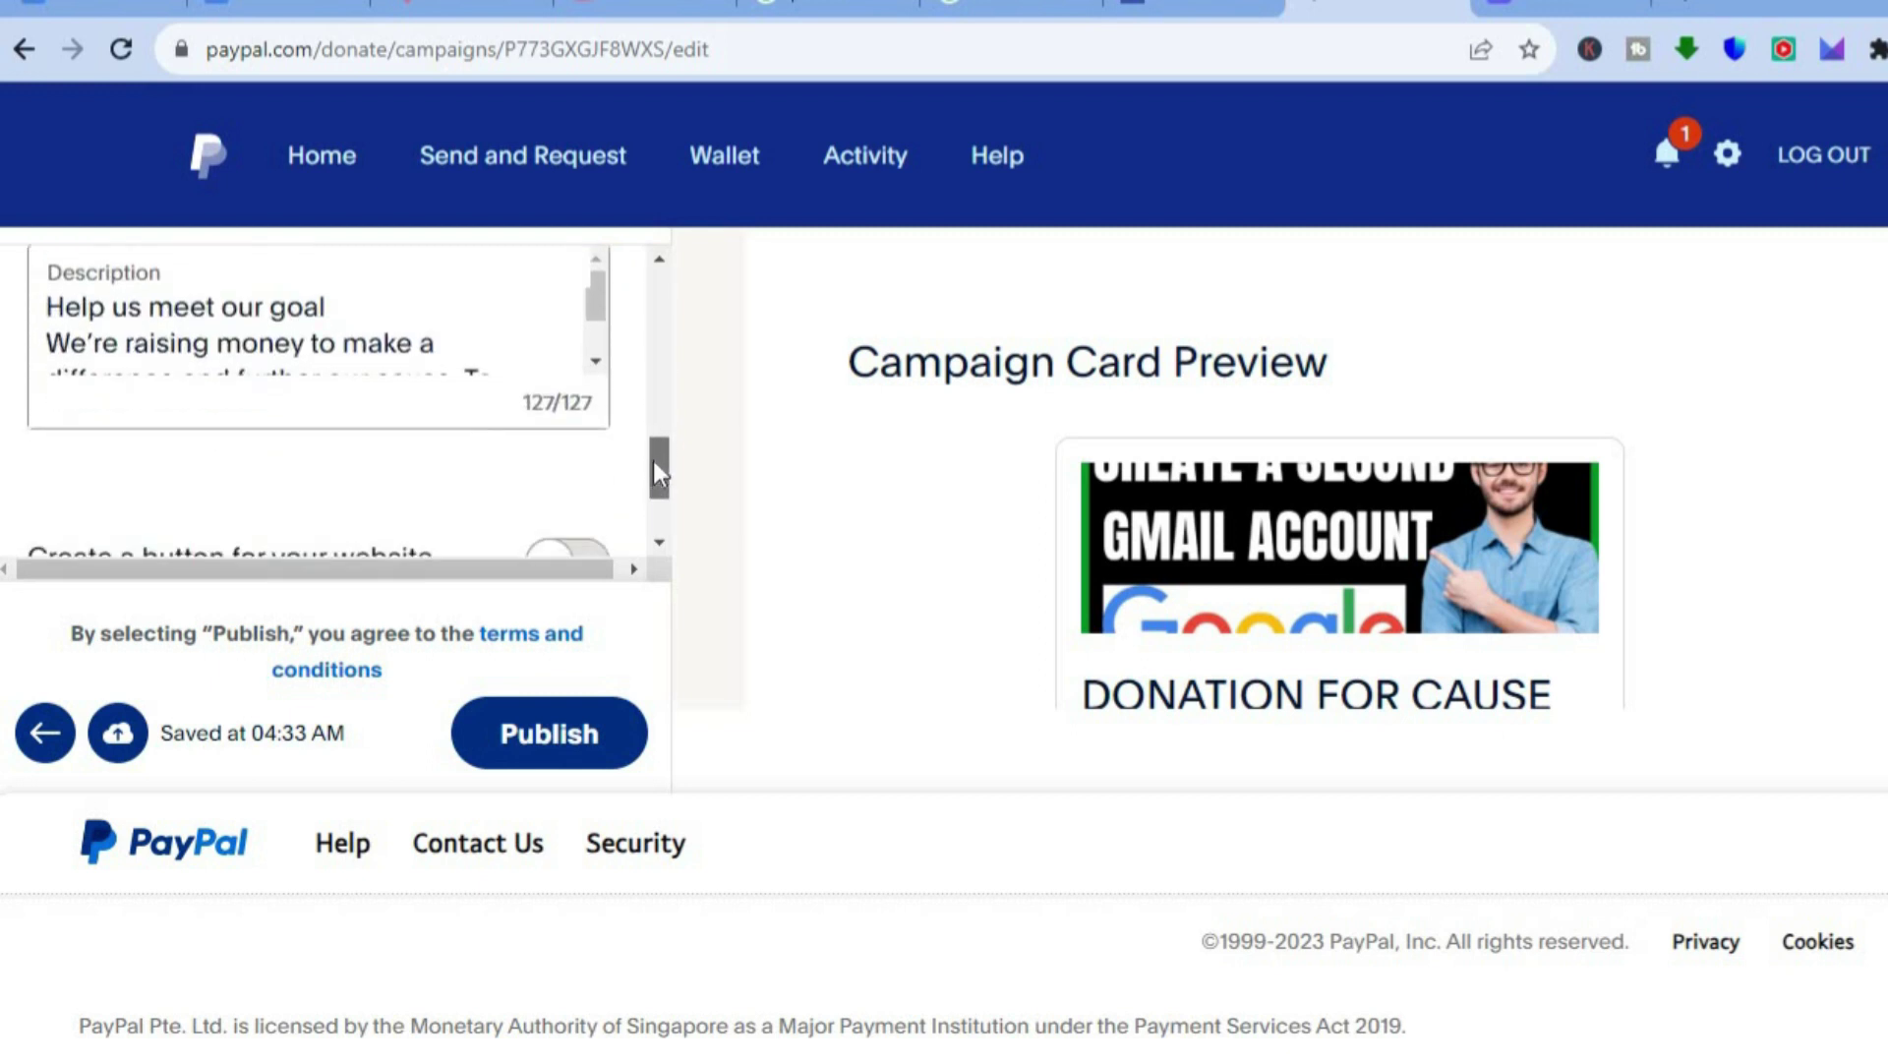
{"action": "left_click_drag", "start_coordinate": [593, 293], "coordinate": [593, 352]}
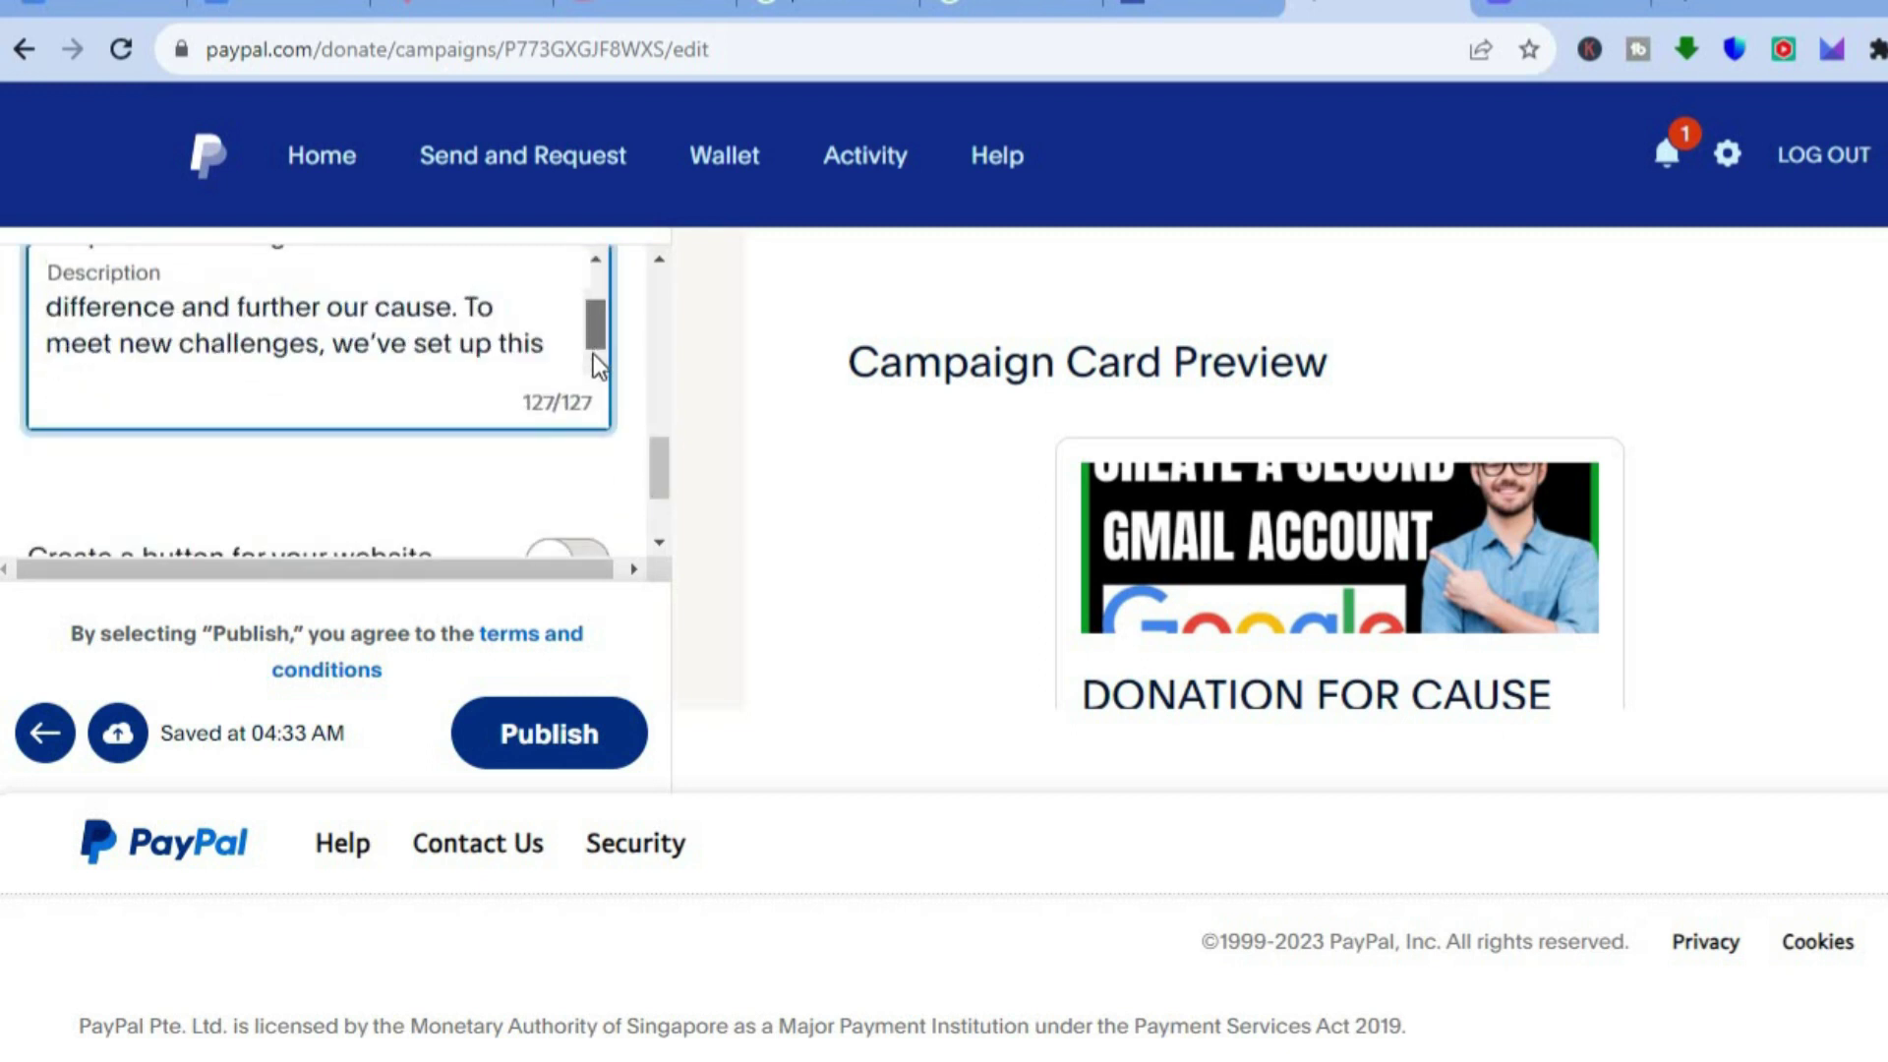
{"action": "left_click_drag", "start_coordinate": [653, 466], "coordinate": [652, 521]}
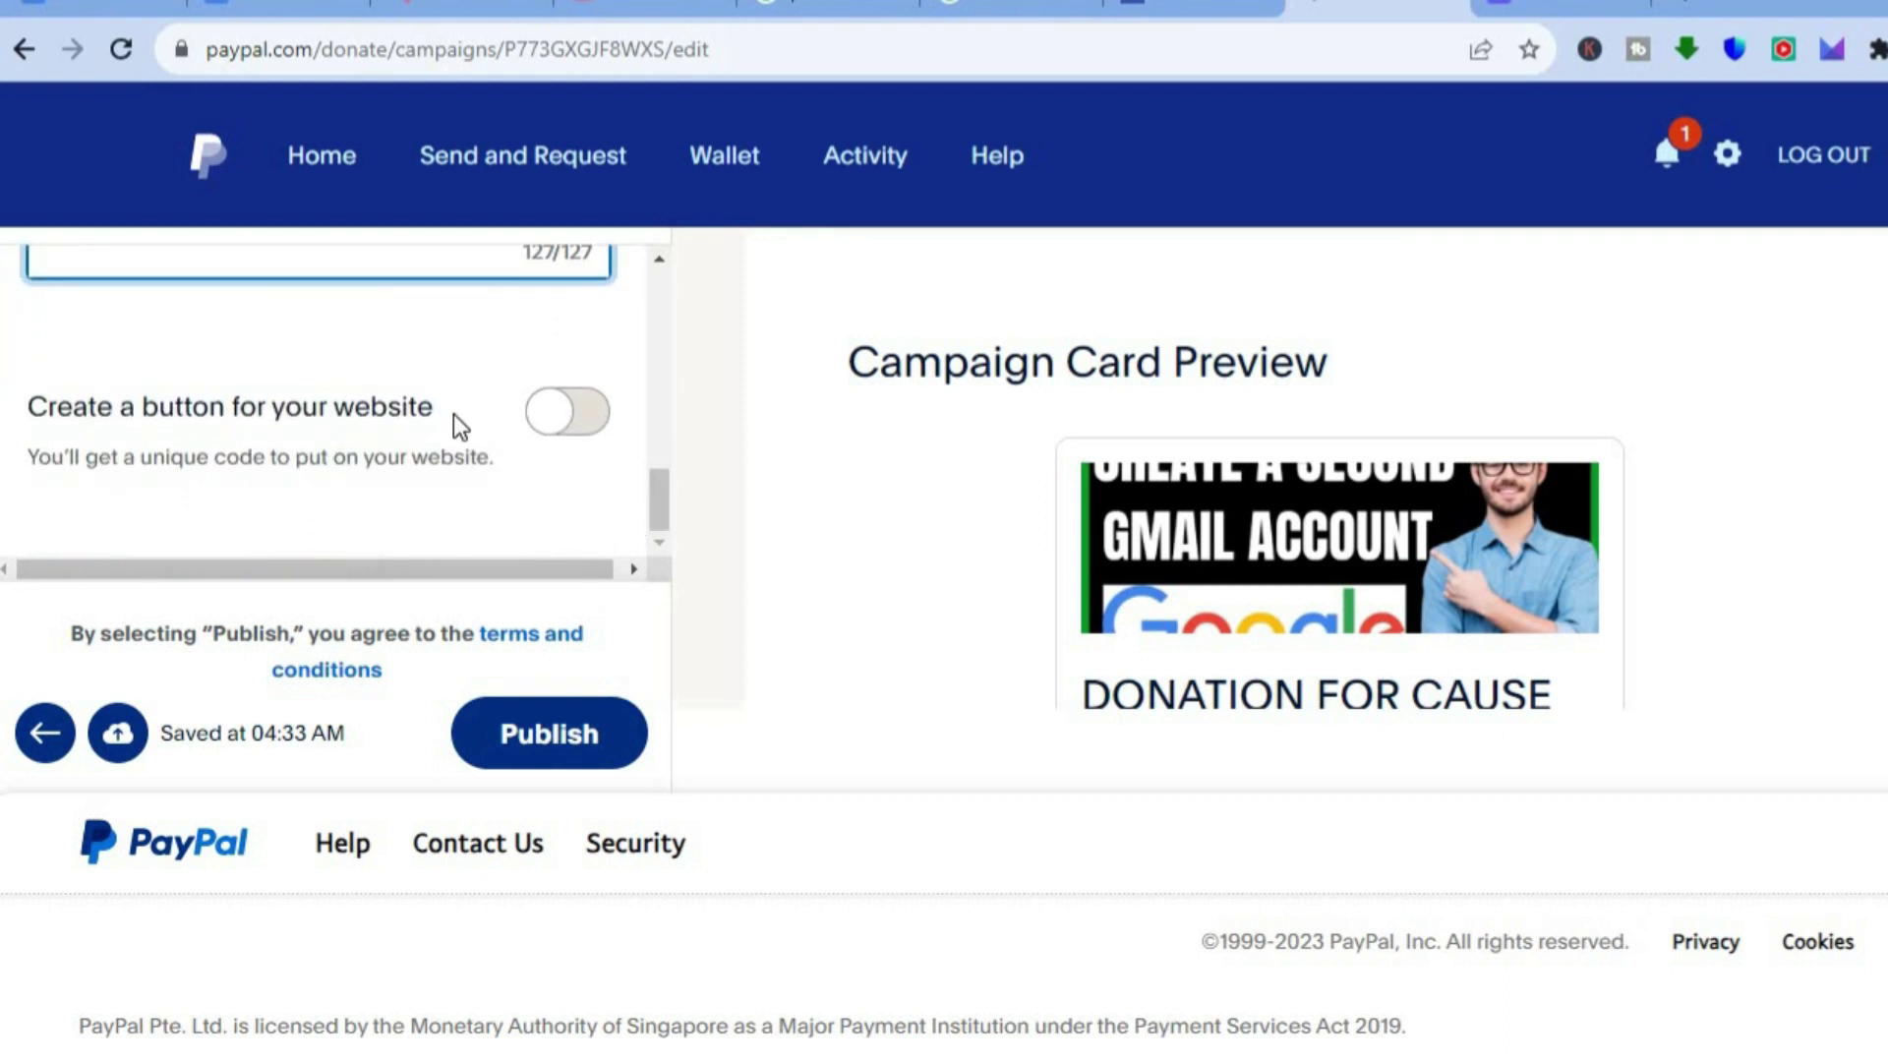
Enable a Large website button that shows accepted card logos.
{"action": "left_click", "coordinate": [586, 421]}
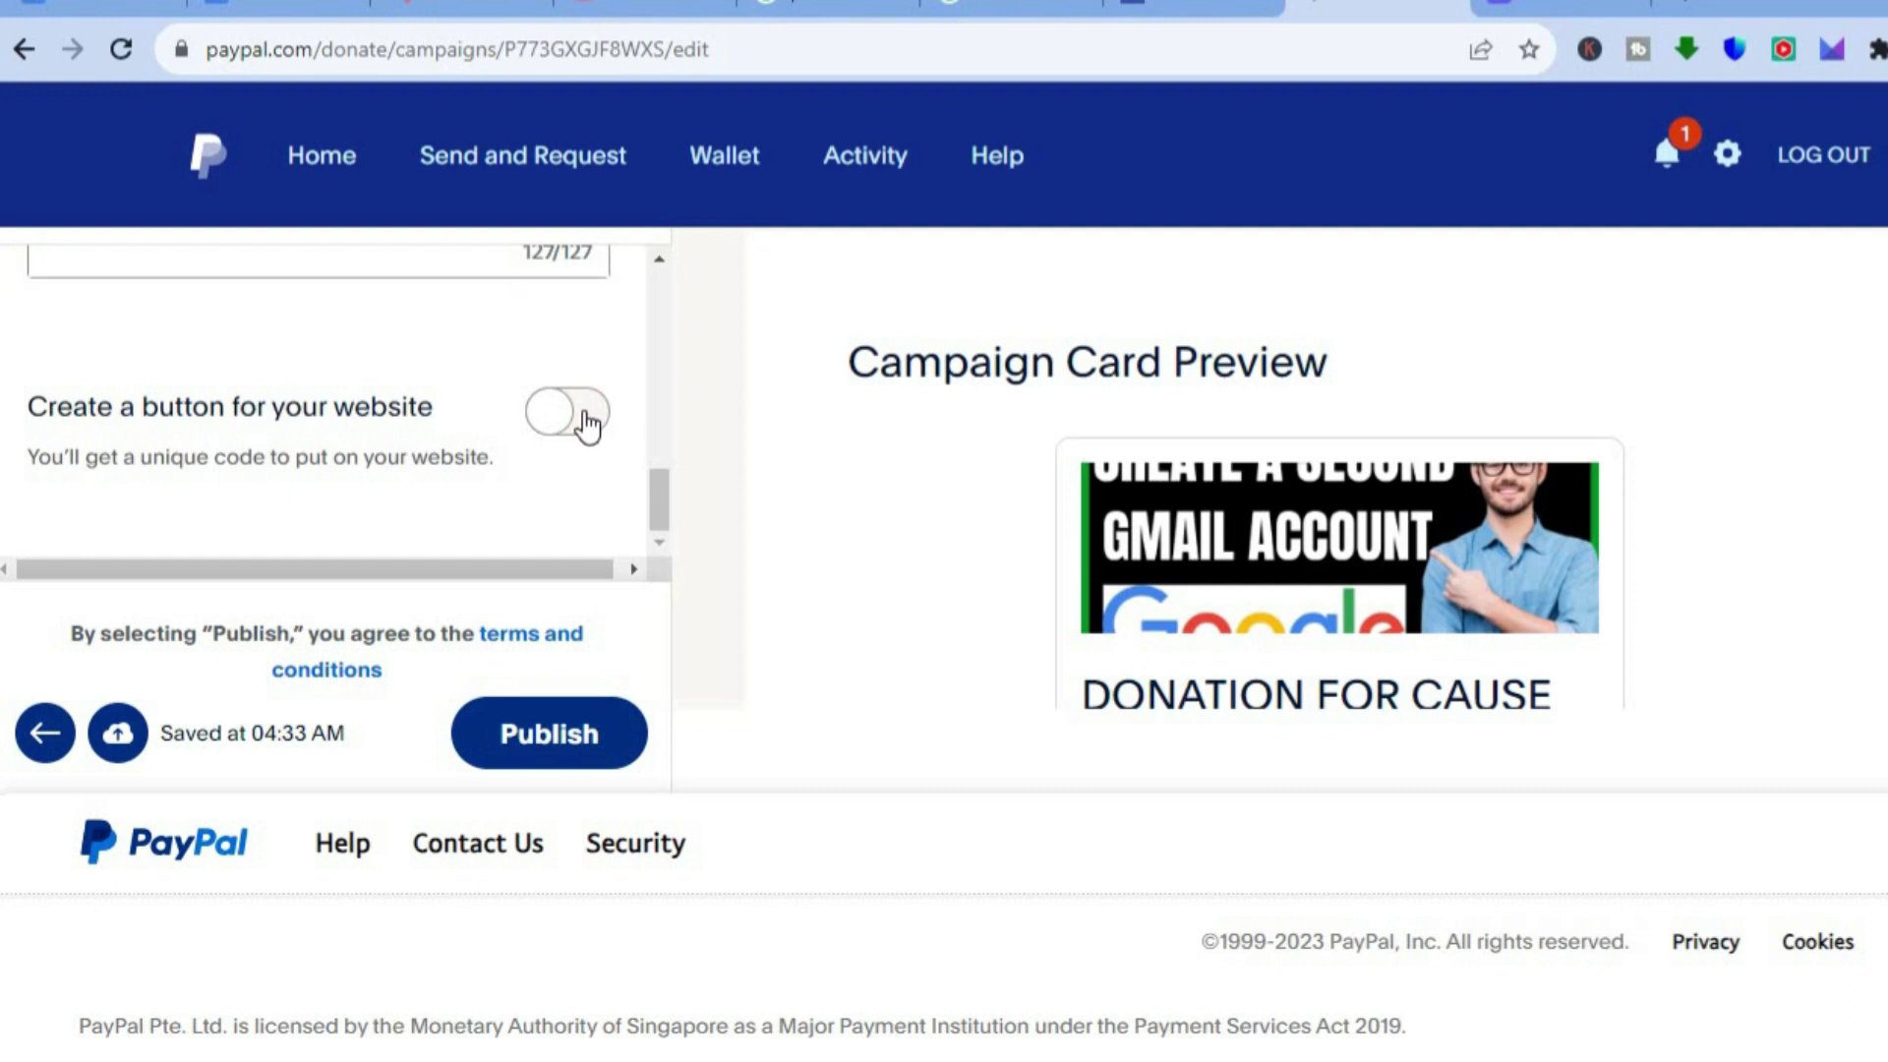
{"action": "left_click_drag", "start_coordinate": [661, 437], "coordinate": [651, 468]}
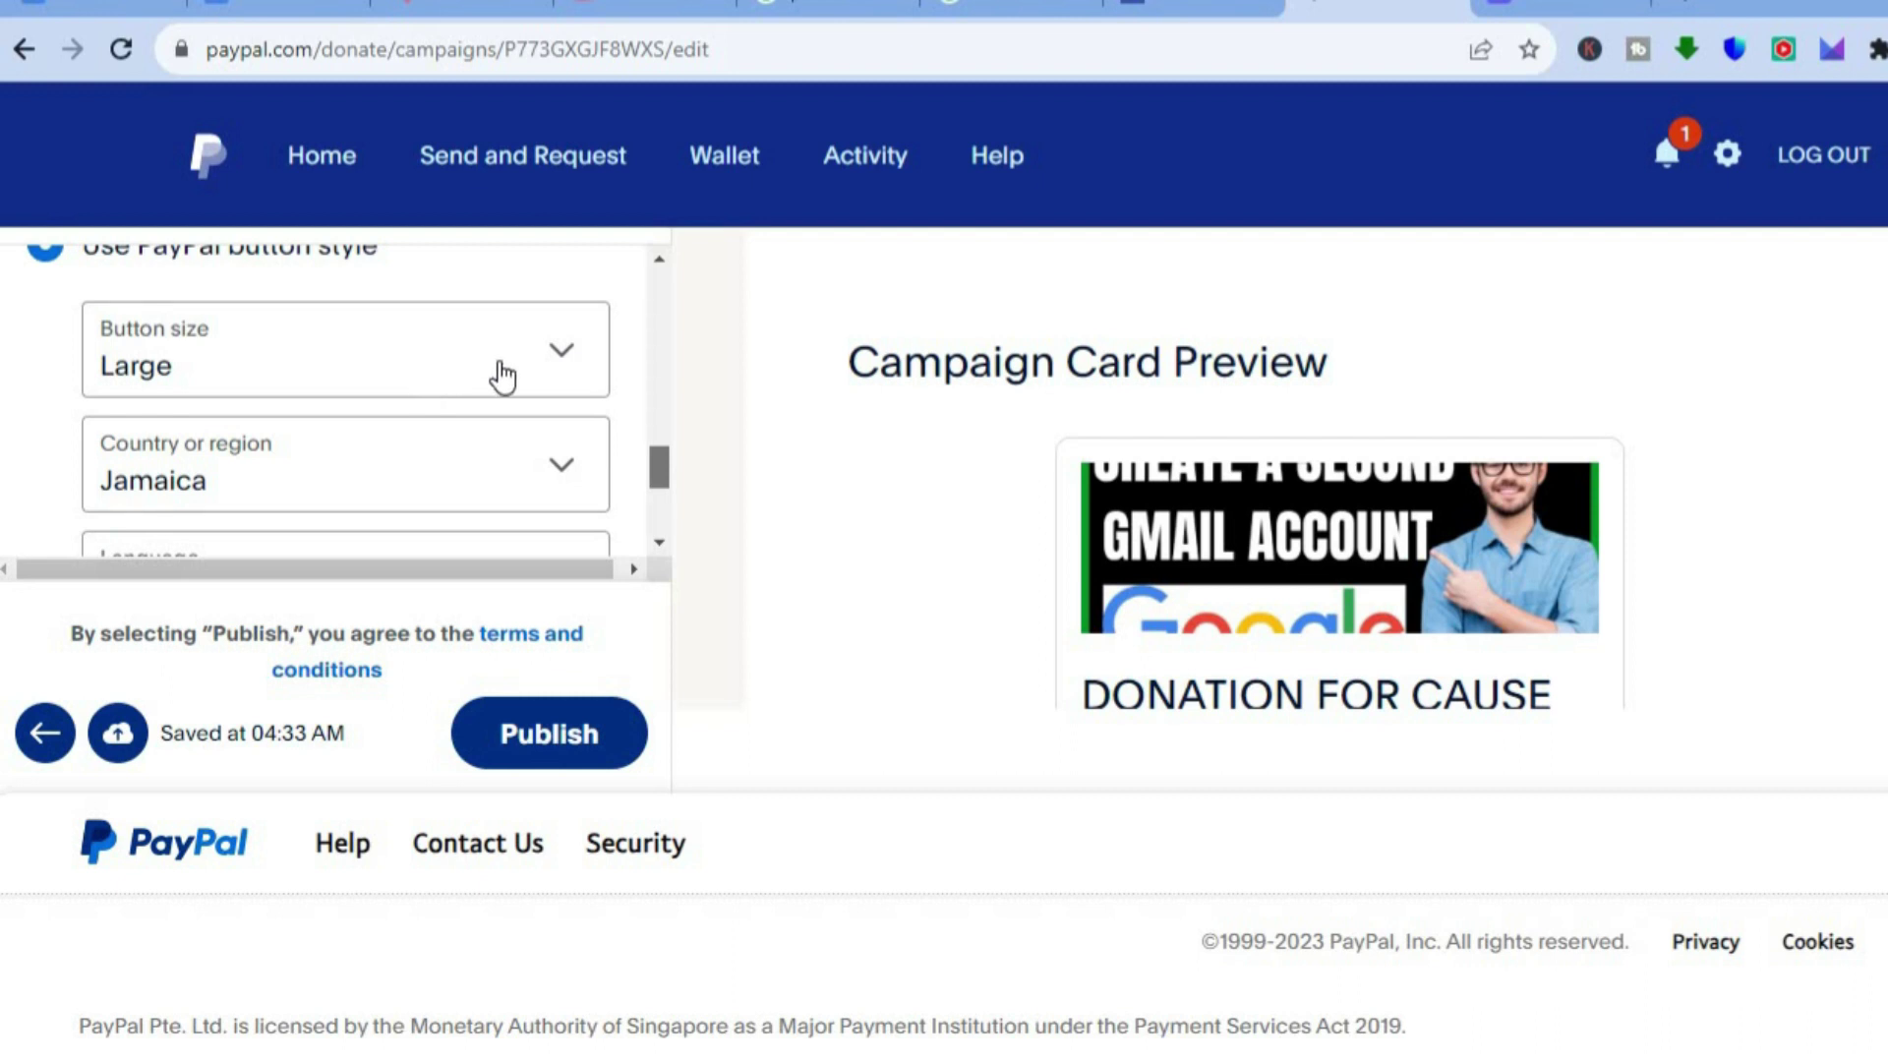
{"action": "left_click", "coordinate": [502, 376]}
{"action": "left_click", "coordinate": [610, 442]}
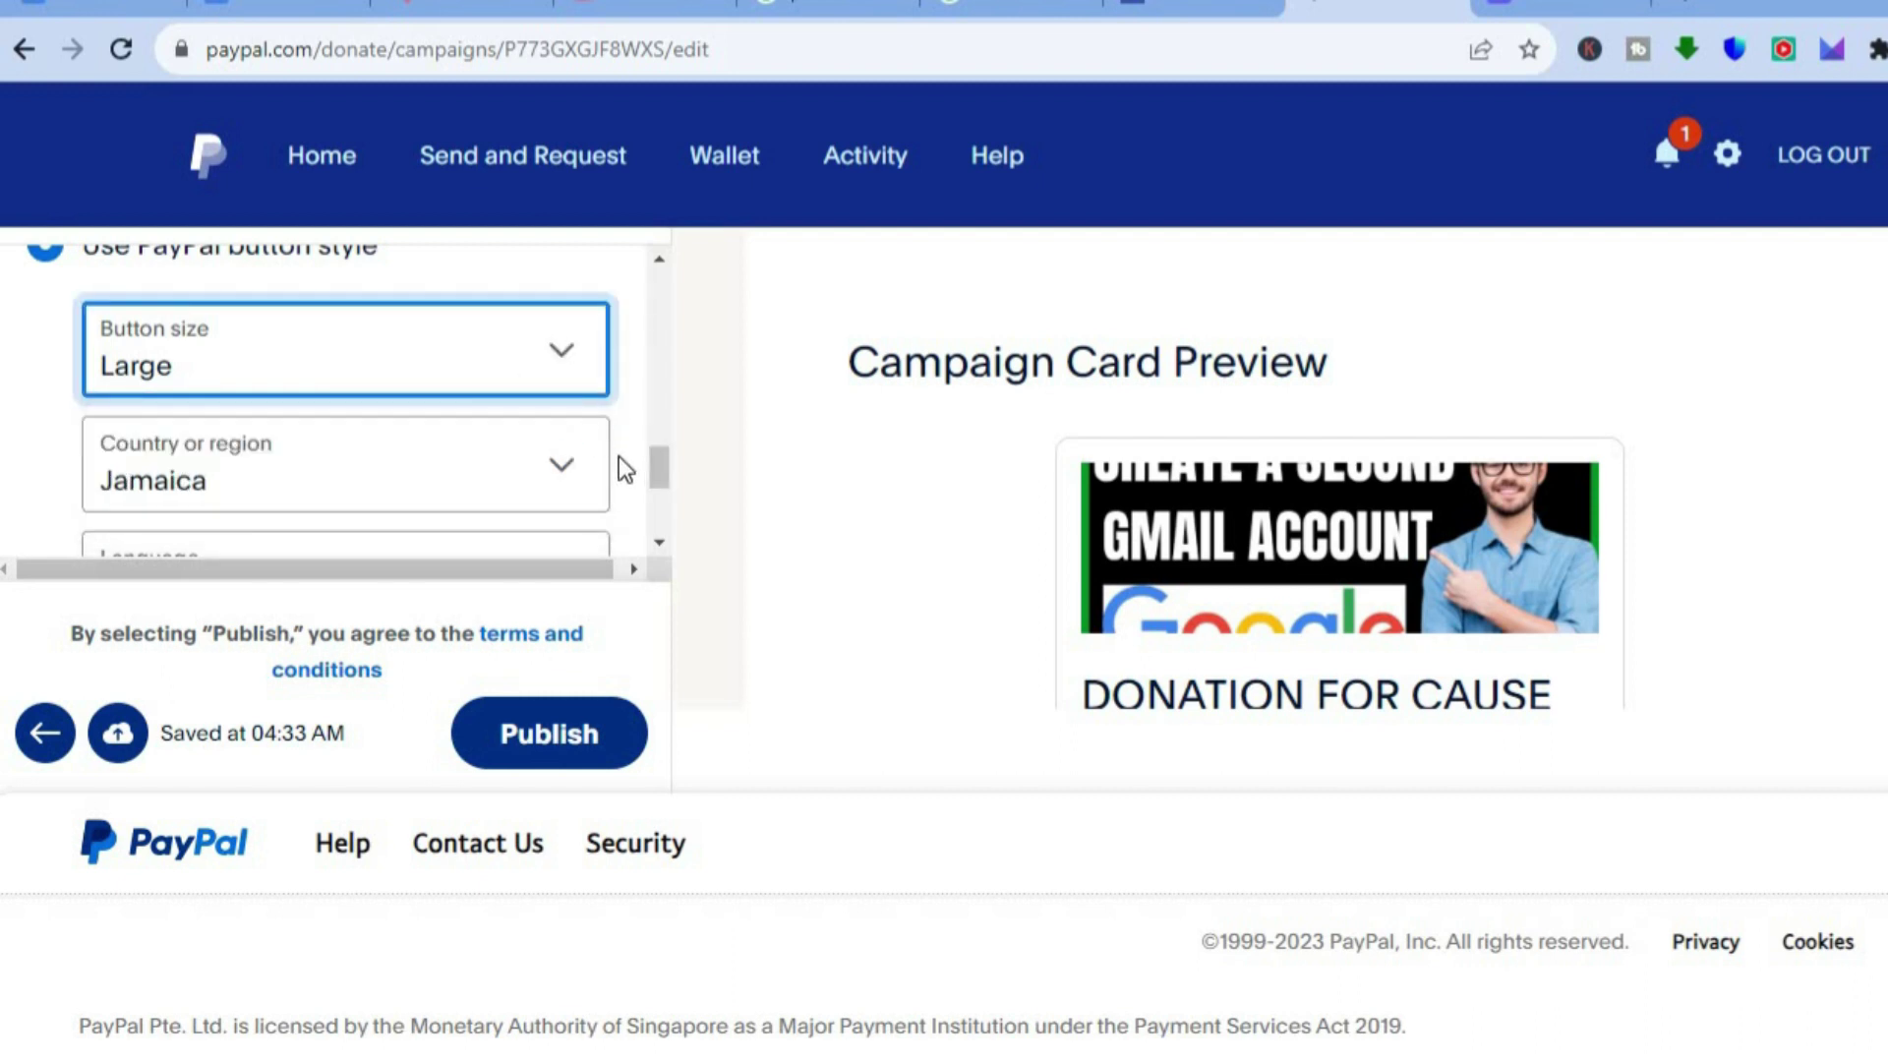
{"action": "left_click_drag", "start_coordinate": [653, 460], "coordinate": [659, 509]}
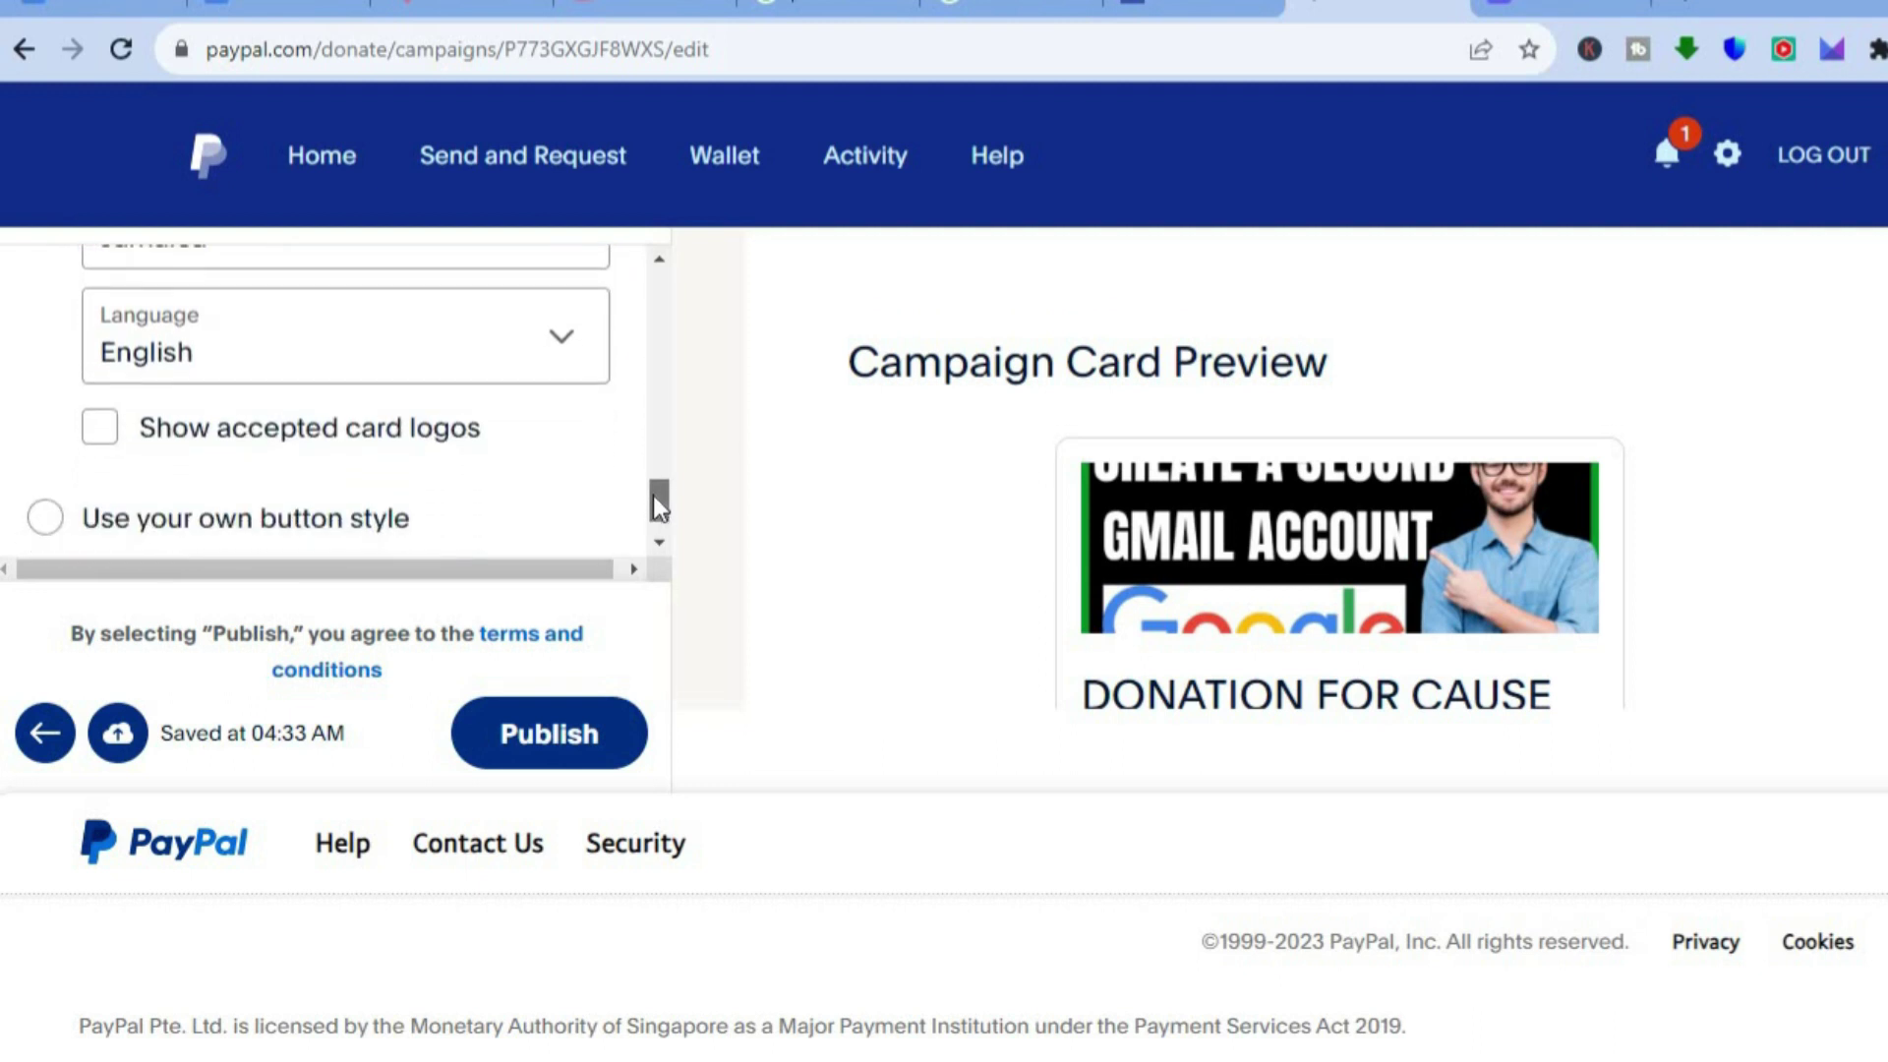
{"action": "left_click", "coordinate": [116, 438]}
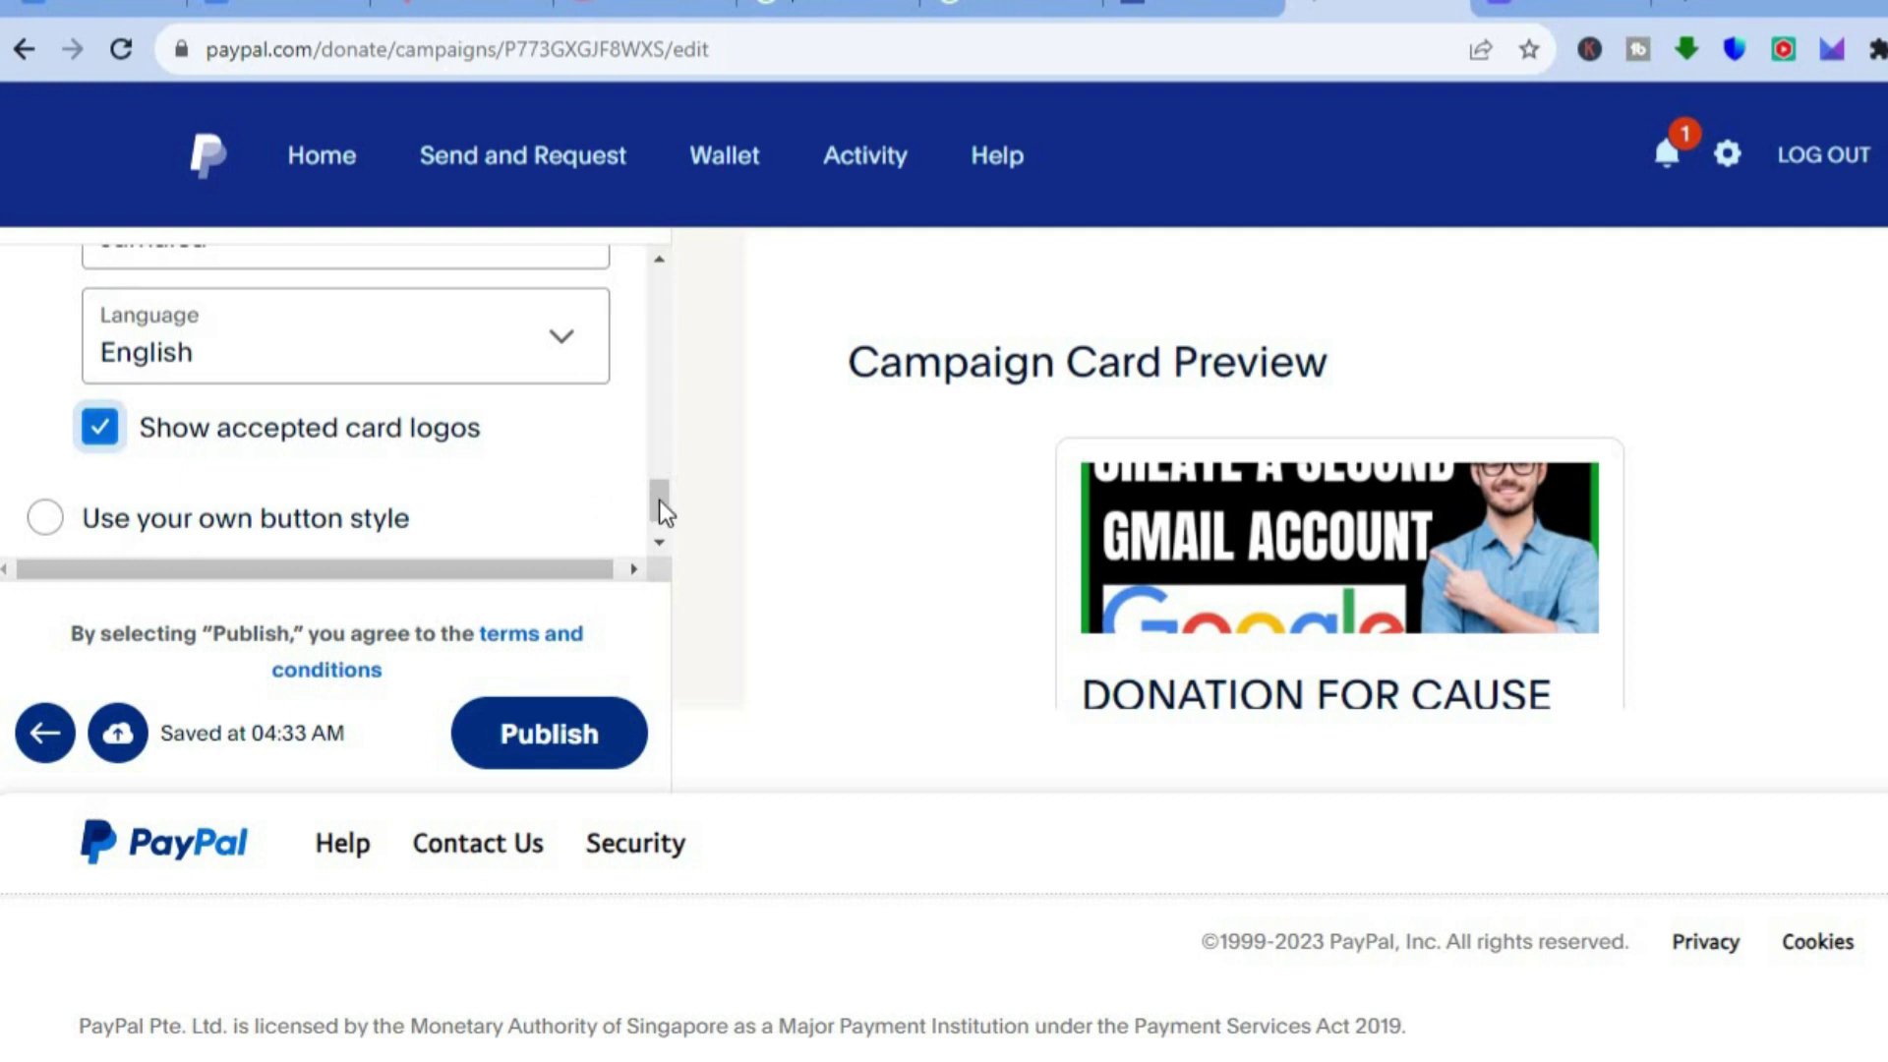
{"action": "scroll", "coordinate": [658, 531], "scroll_direction": "down", "scroll_amount": 1}
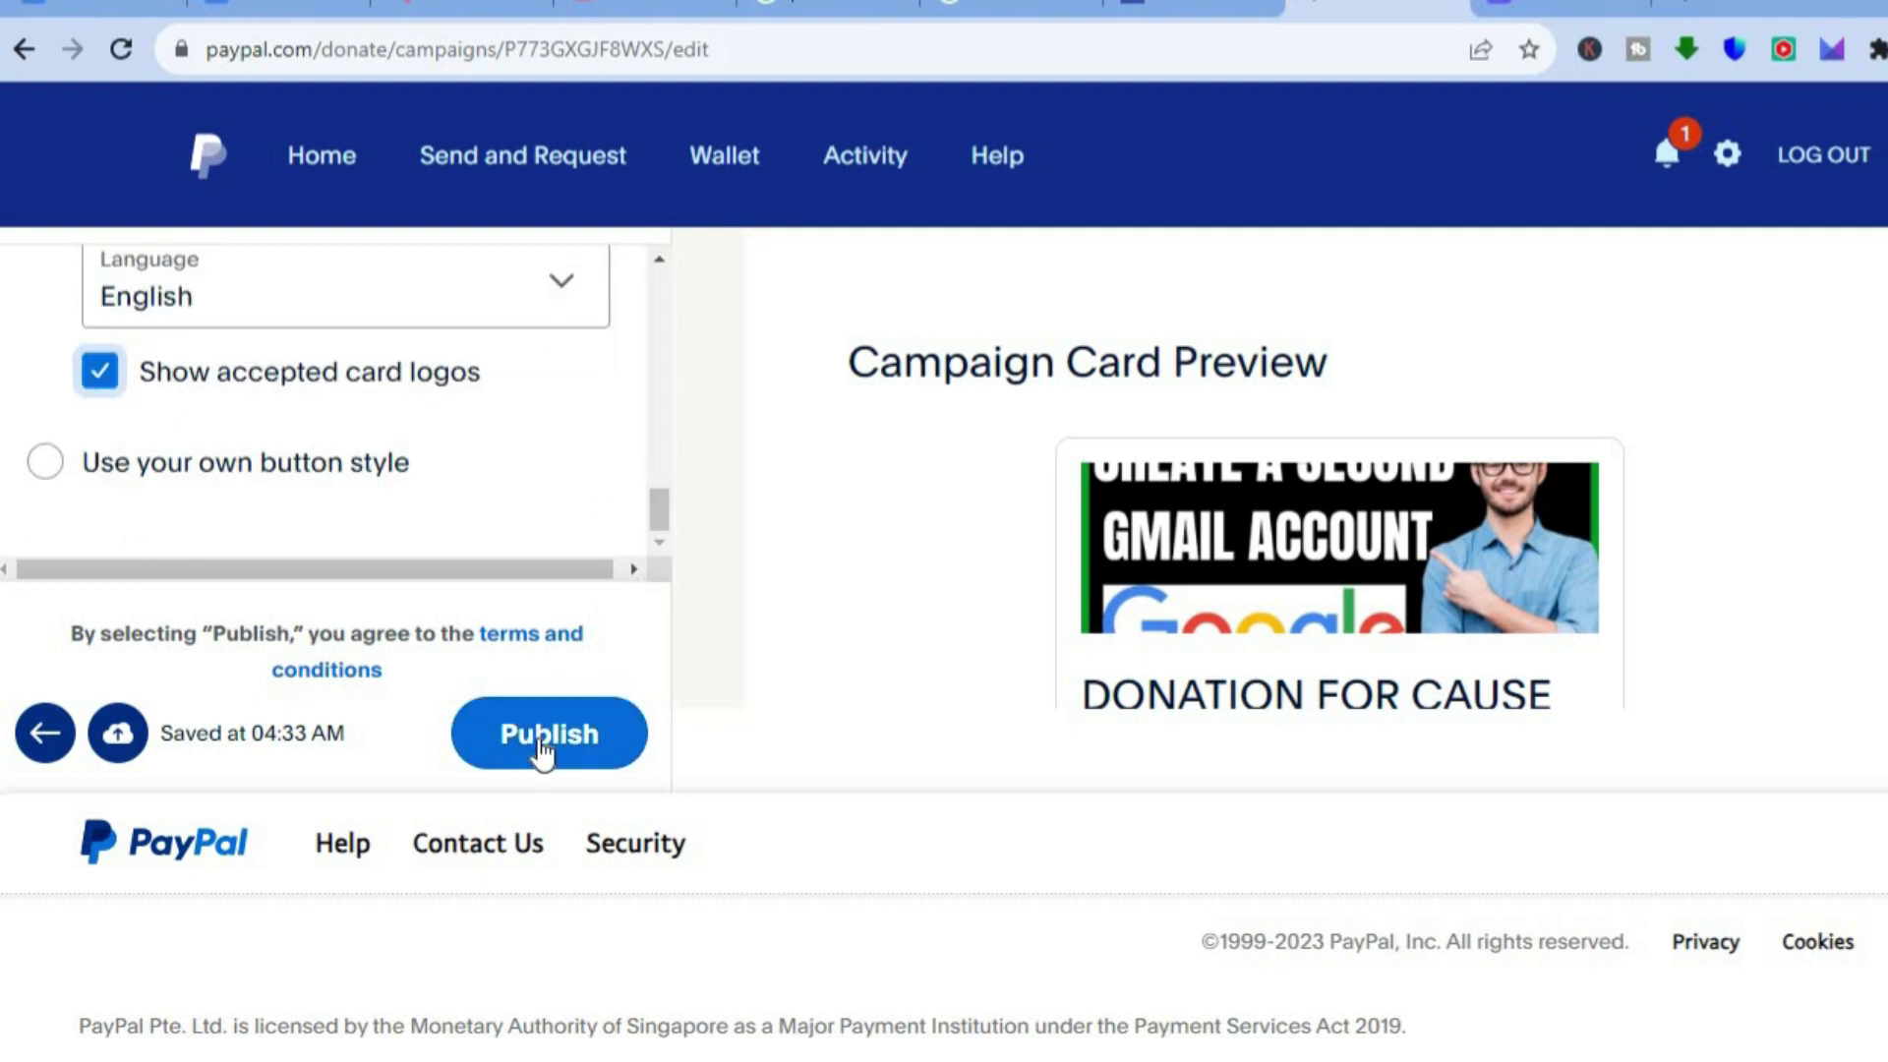
Publish the donation campaign.
{"action": "left_click", "coordinate": [543, 751]}
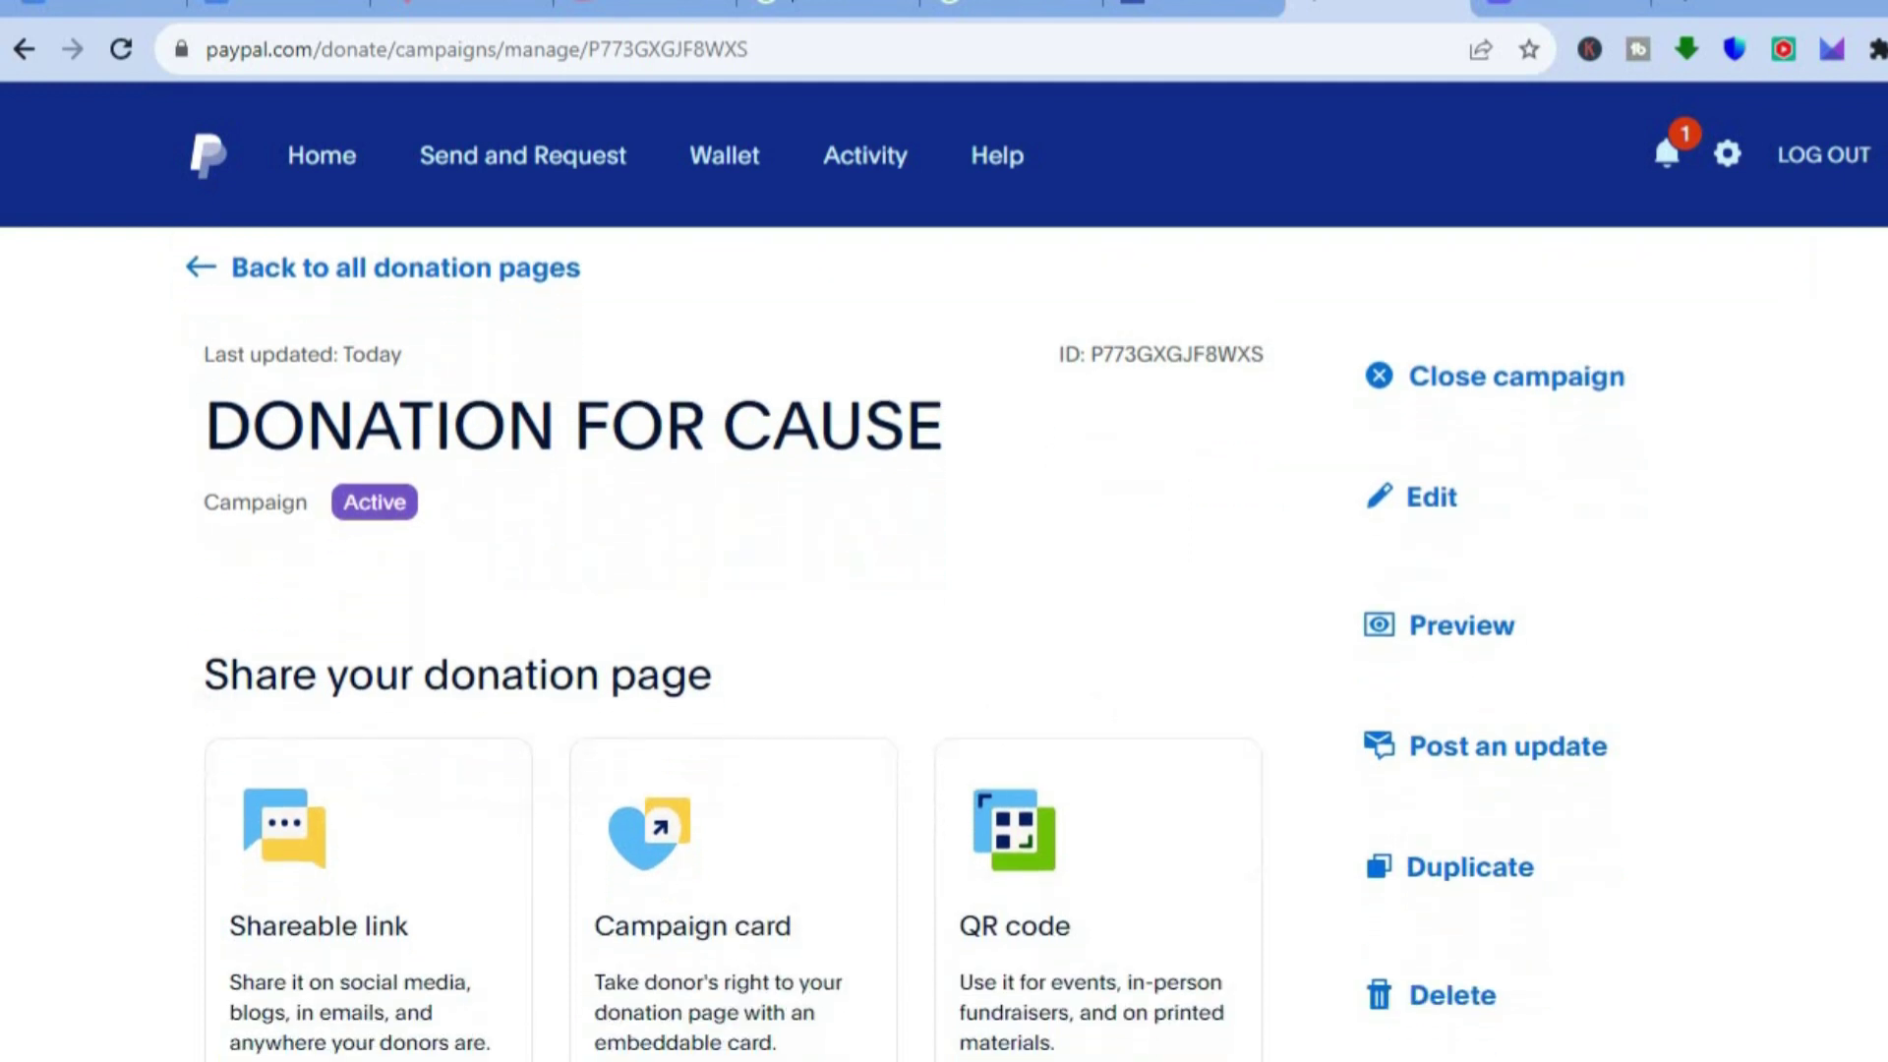
{"action": "scroll", "coordinate": [943, 640], "scroll_direction": "down", "scroll_amount": 1}
{"action": "scroll", "coordinate": [944, 639], "scroll_direction": "down", "scroll_amount": 3}
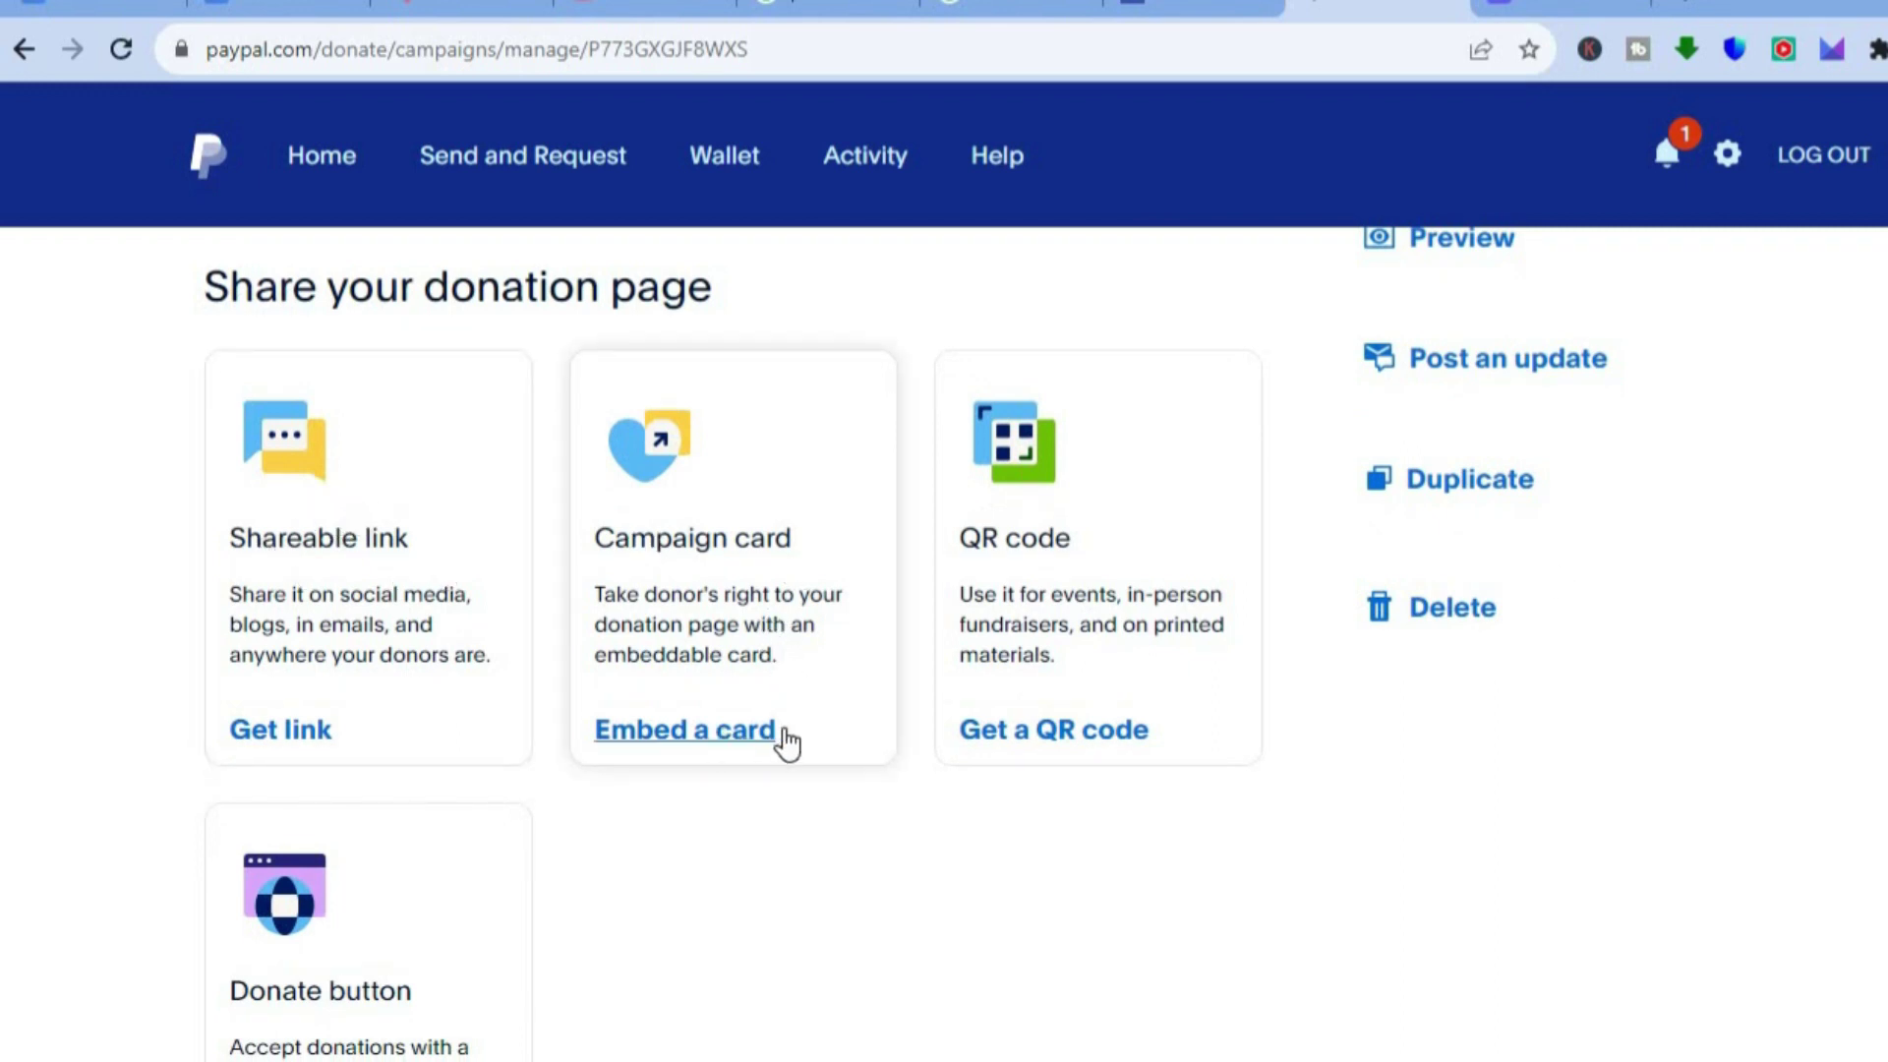
Copy the campaign card's iframe embed code to the clipboard.
{"action": "left_click", "coordinate": [696, 744]}
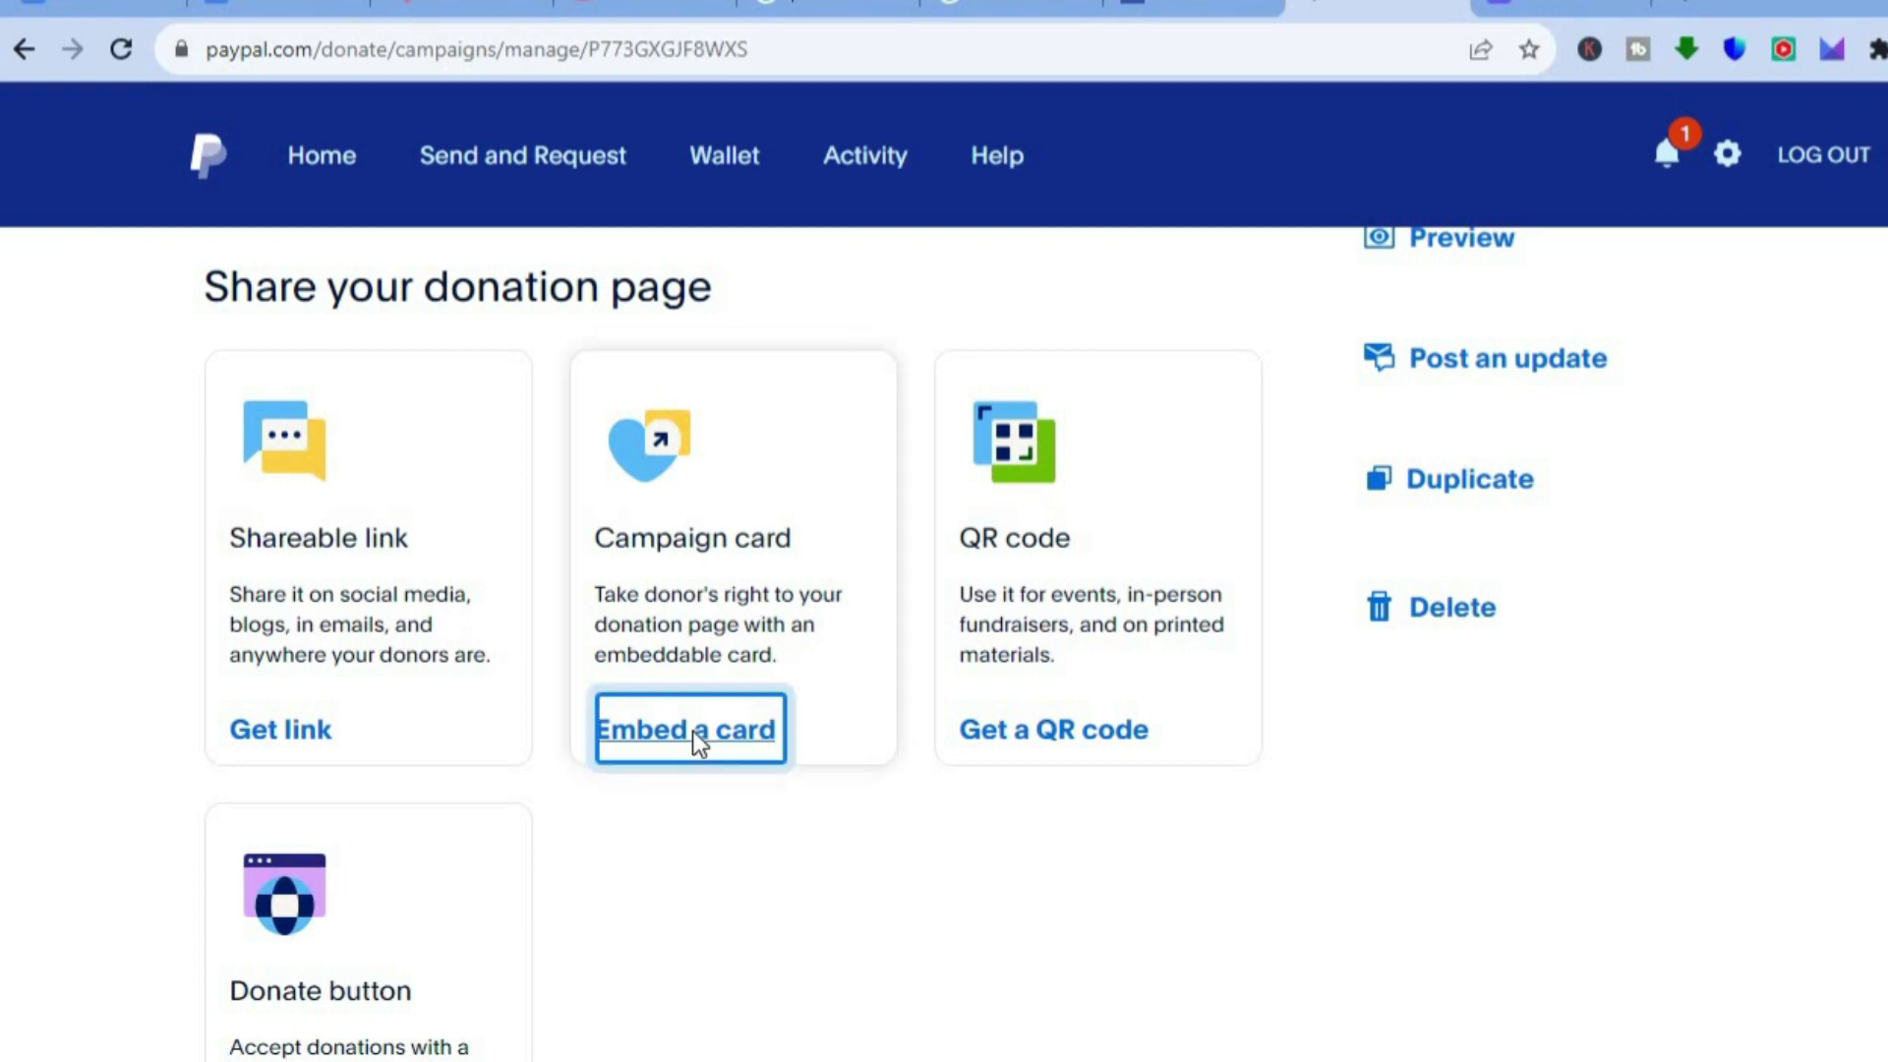
{"action": "scroll", "coordinate": [694, 742], "scroll_direction": "down", "scroll_amount": 4}
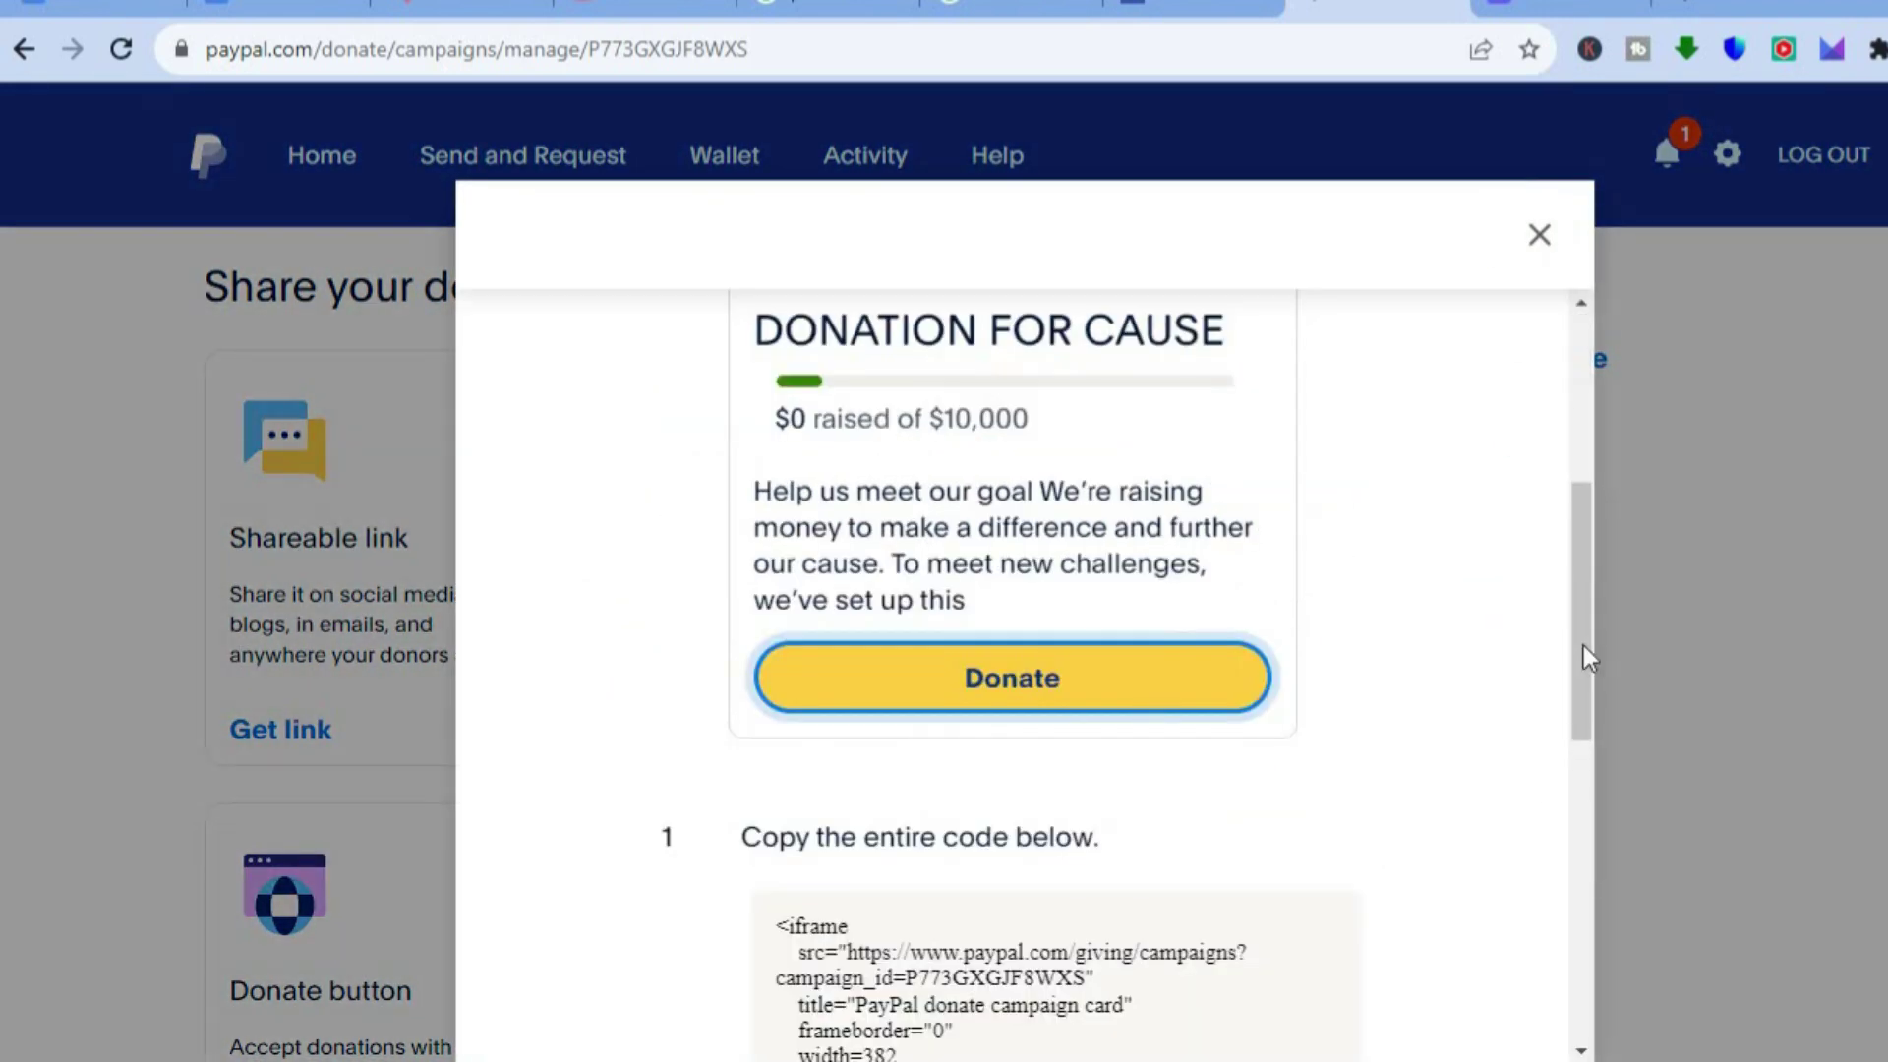
{"action": "left_click_drag", "start_coordinate": [1583, 645], "coordinate": [1583, 775]}
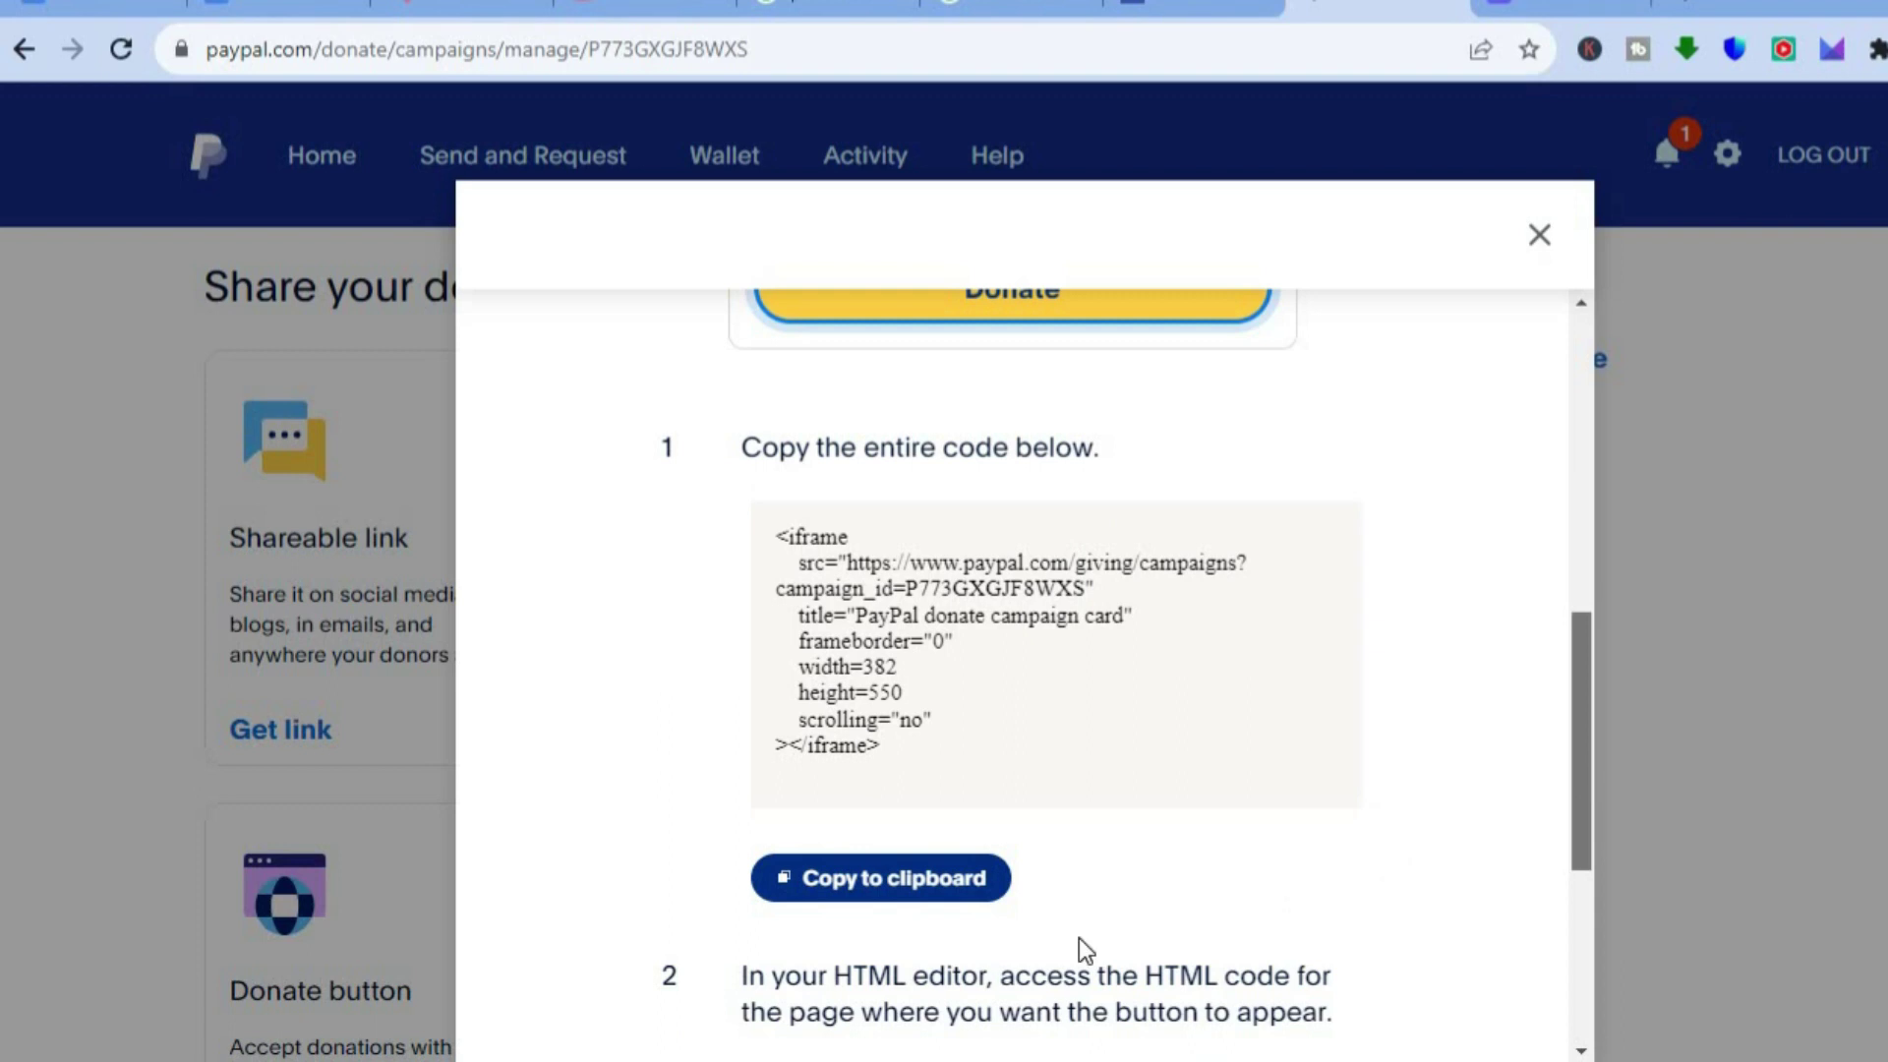
{"action": "left_click", "coordinate": [866, 882]}
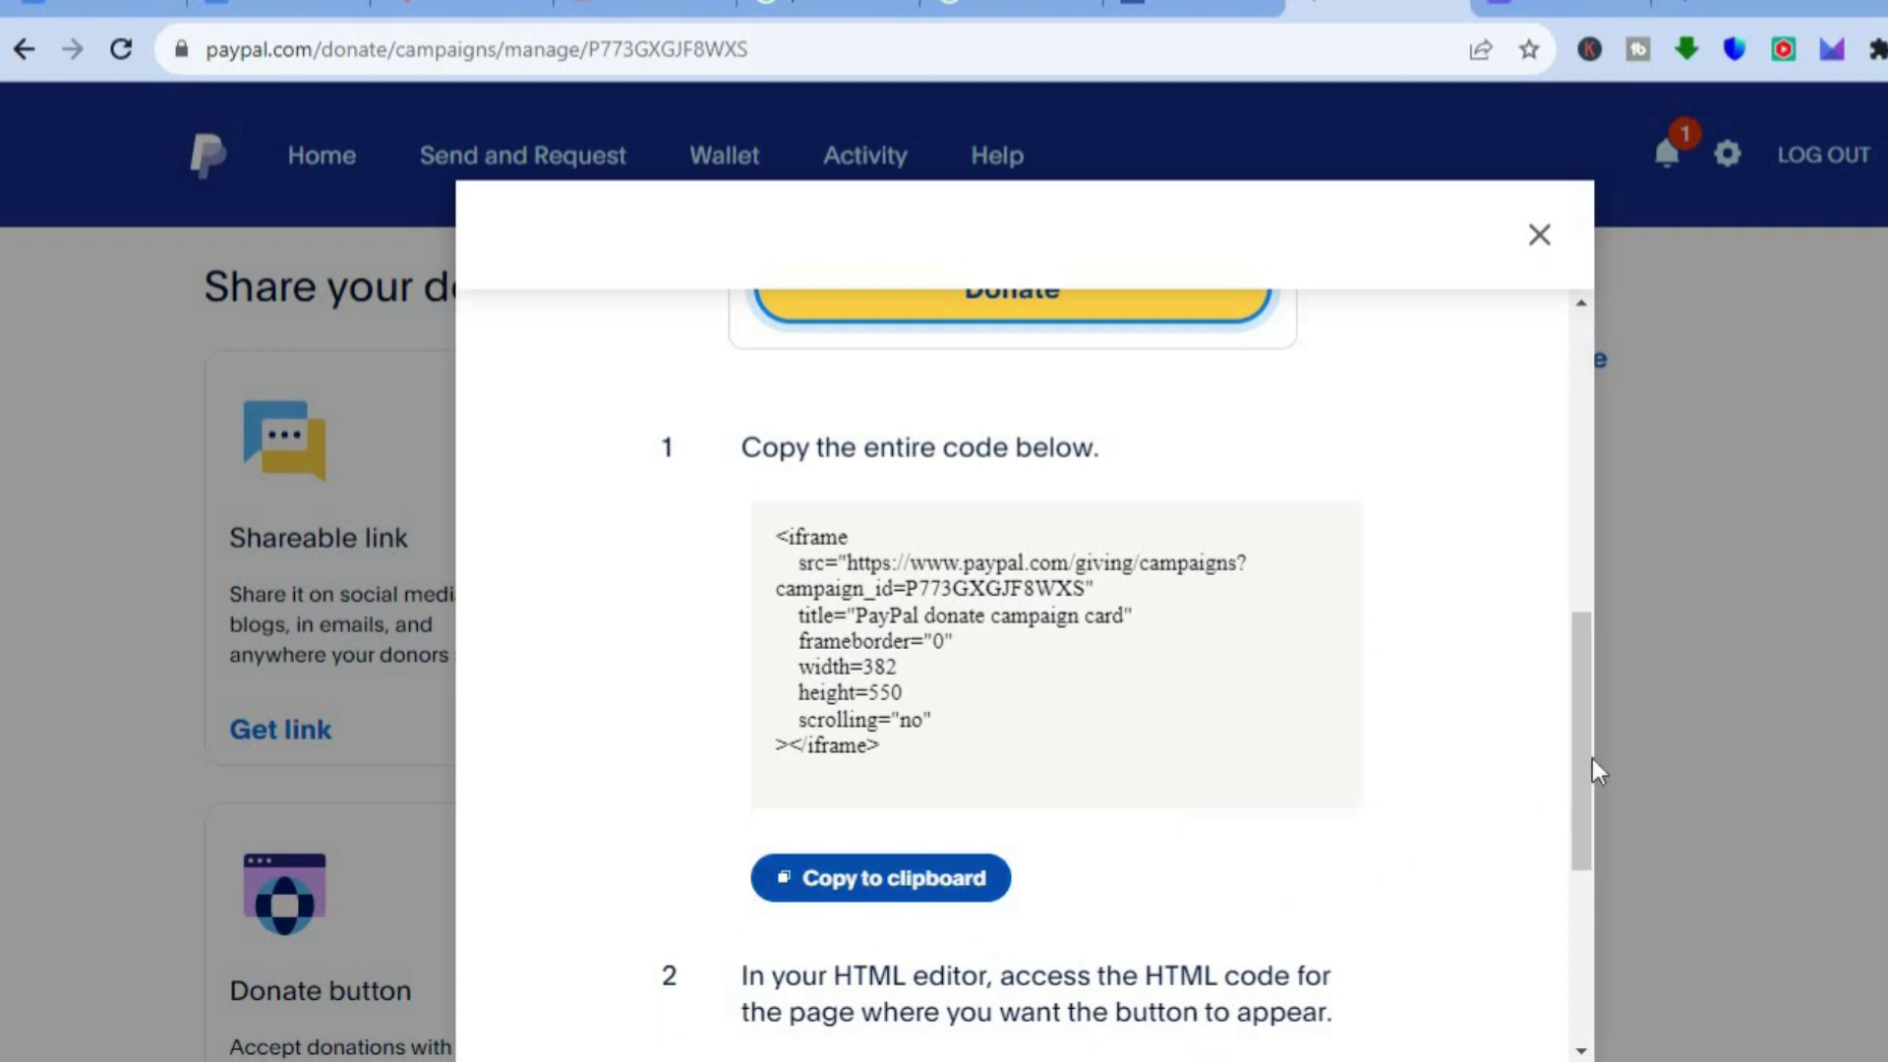
{"action": "left_click_drag", "start_coordinate": [1581, 730], "coordinate": [1573, 795]}
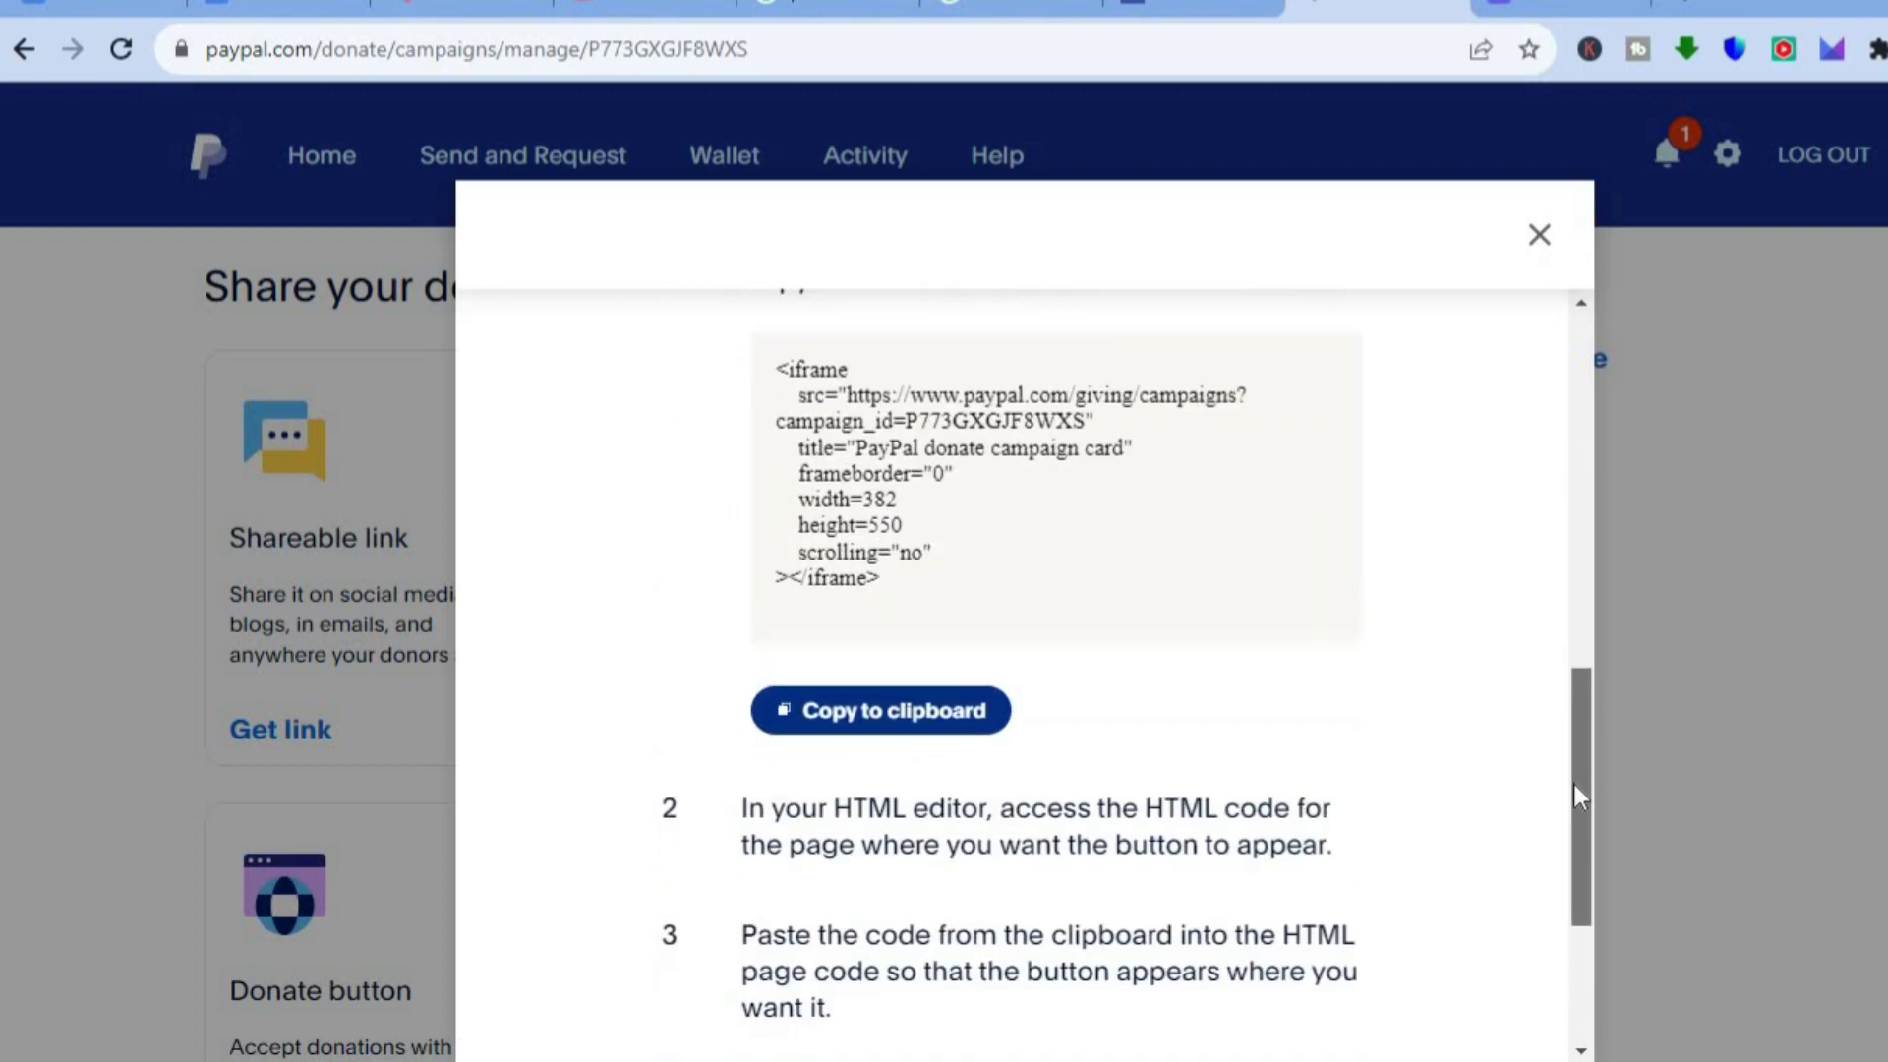
{"action": "left_click", "coordinate": [812, 710]}
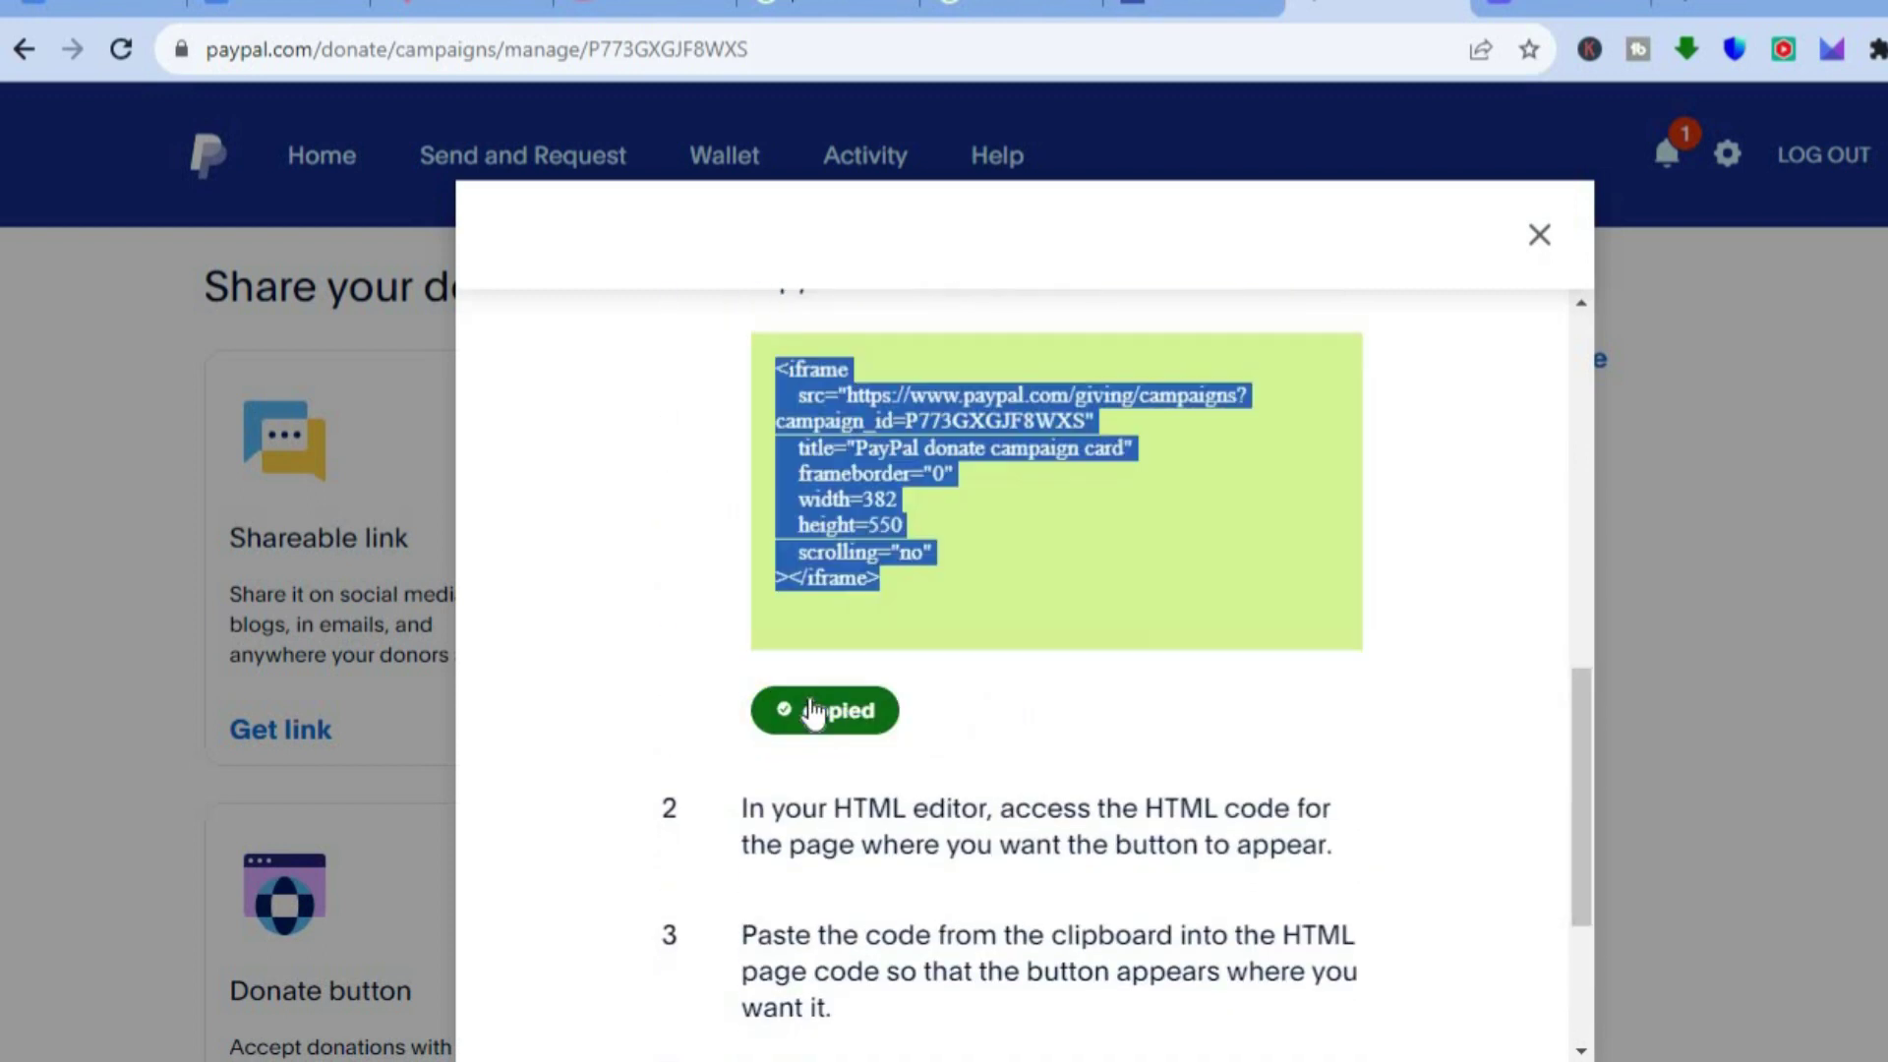
{"action": "left_click", "coordinate": [1172, 8]}
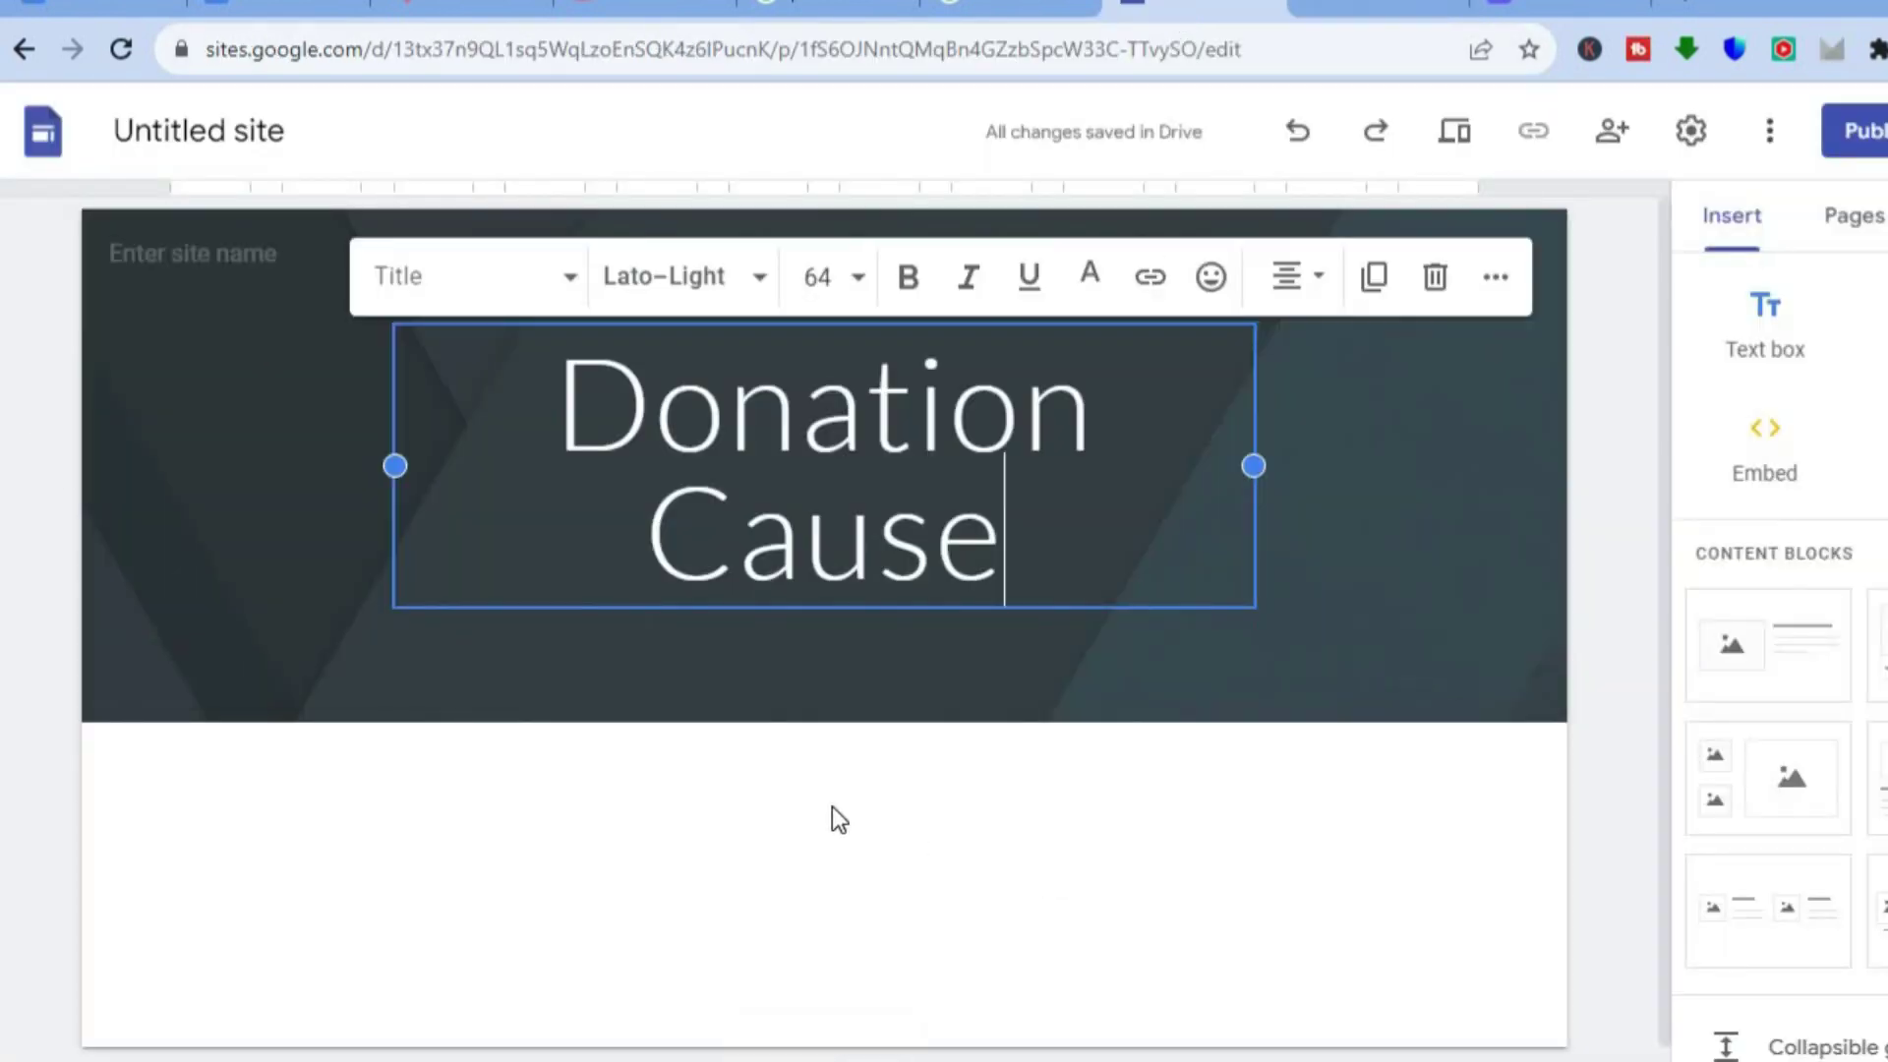
Paste the PayPal iframe code into an Embed code block and insert it on the page.
{"action": "left_click", "coordinate": [1765, 476]}
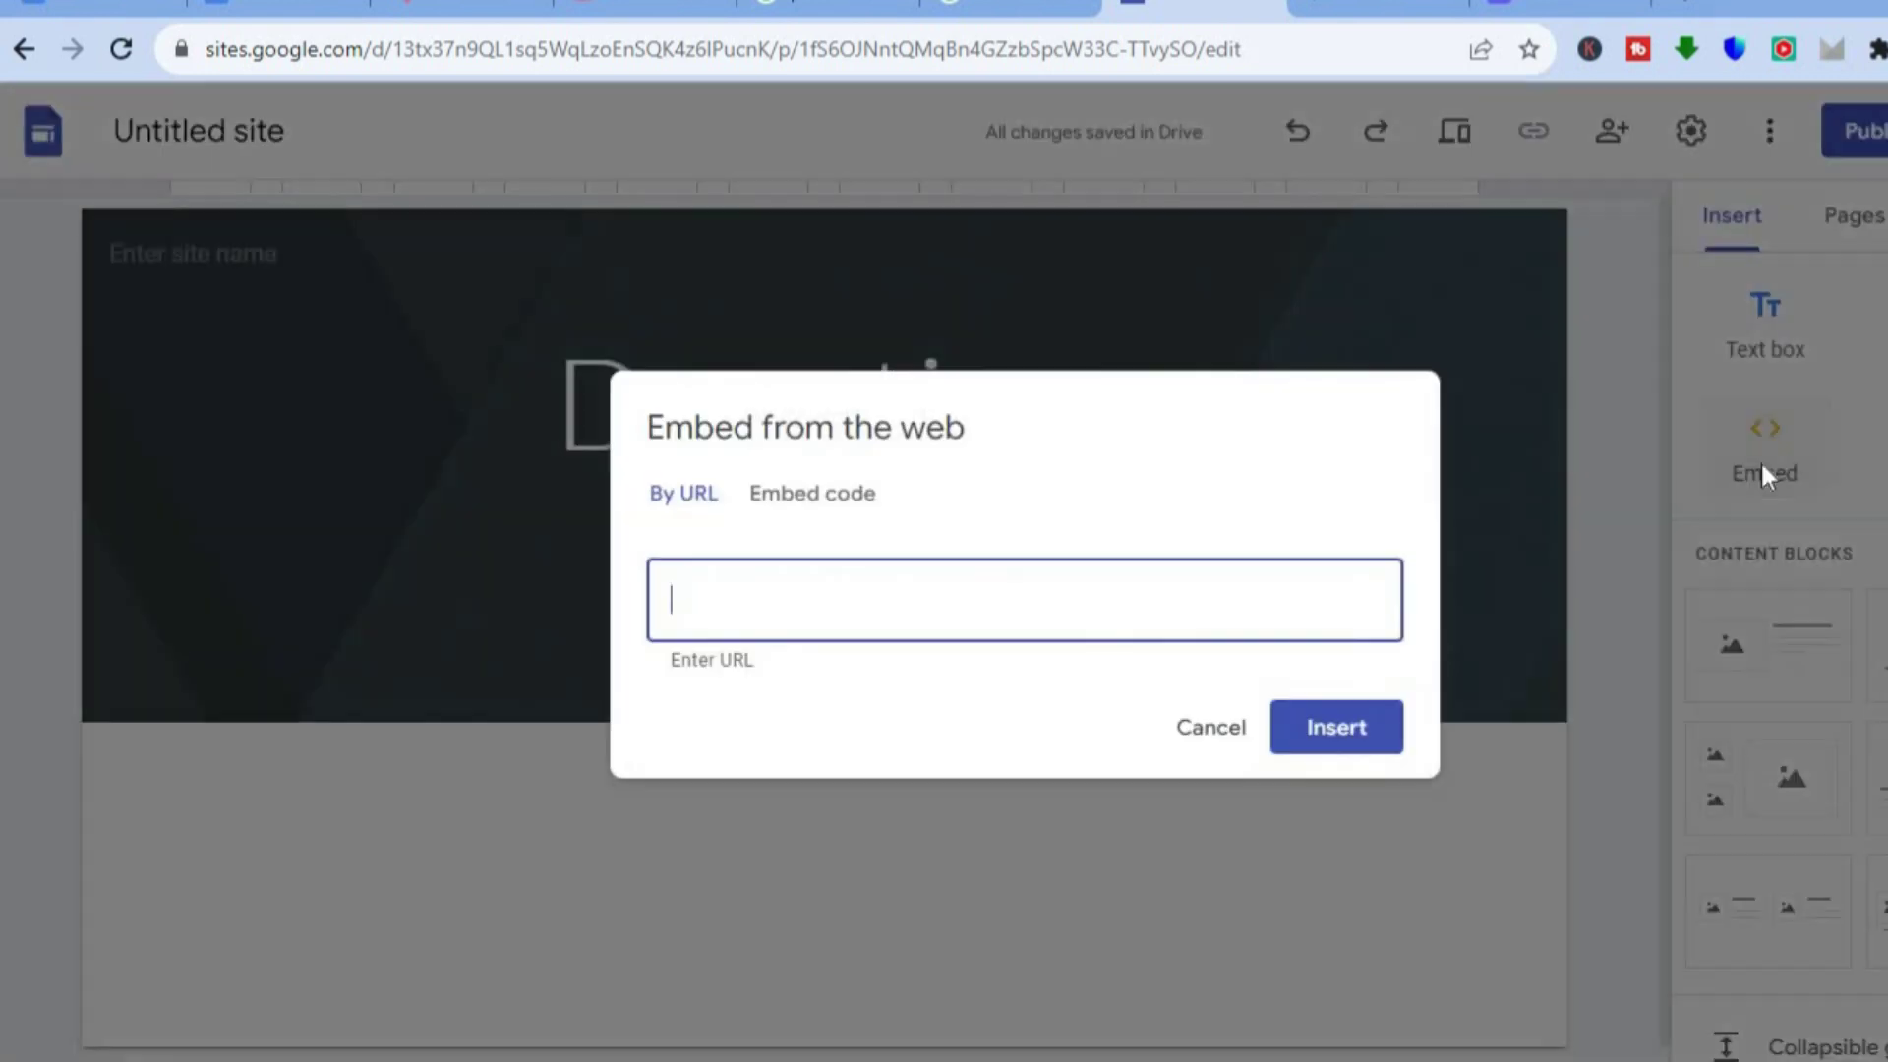
{"action": "left_click", "coordinate": [781, 499]}
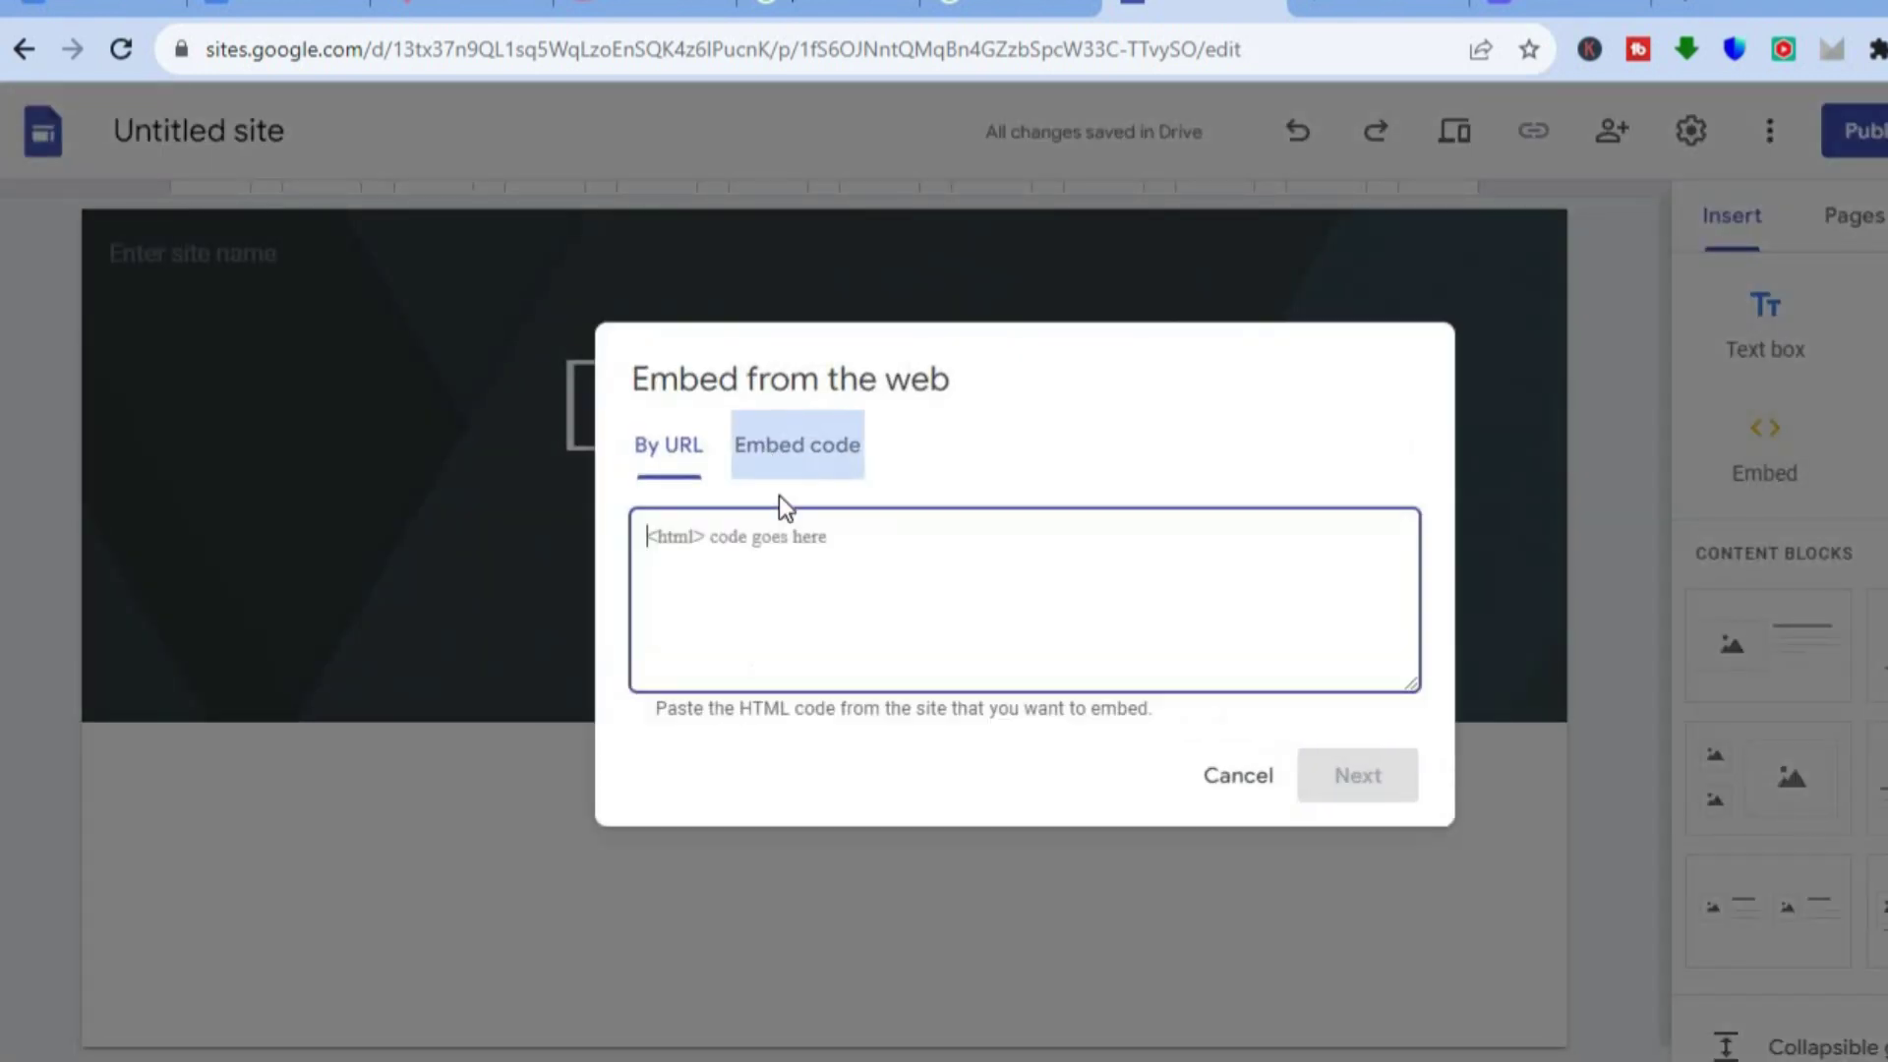
{"action": "right_click", "coordinate": [783, 557]}
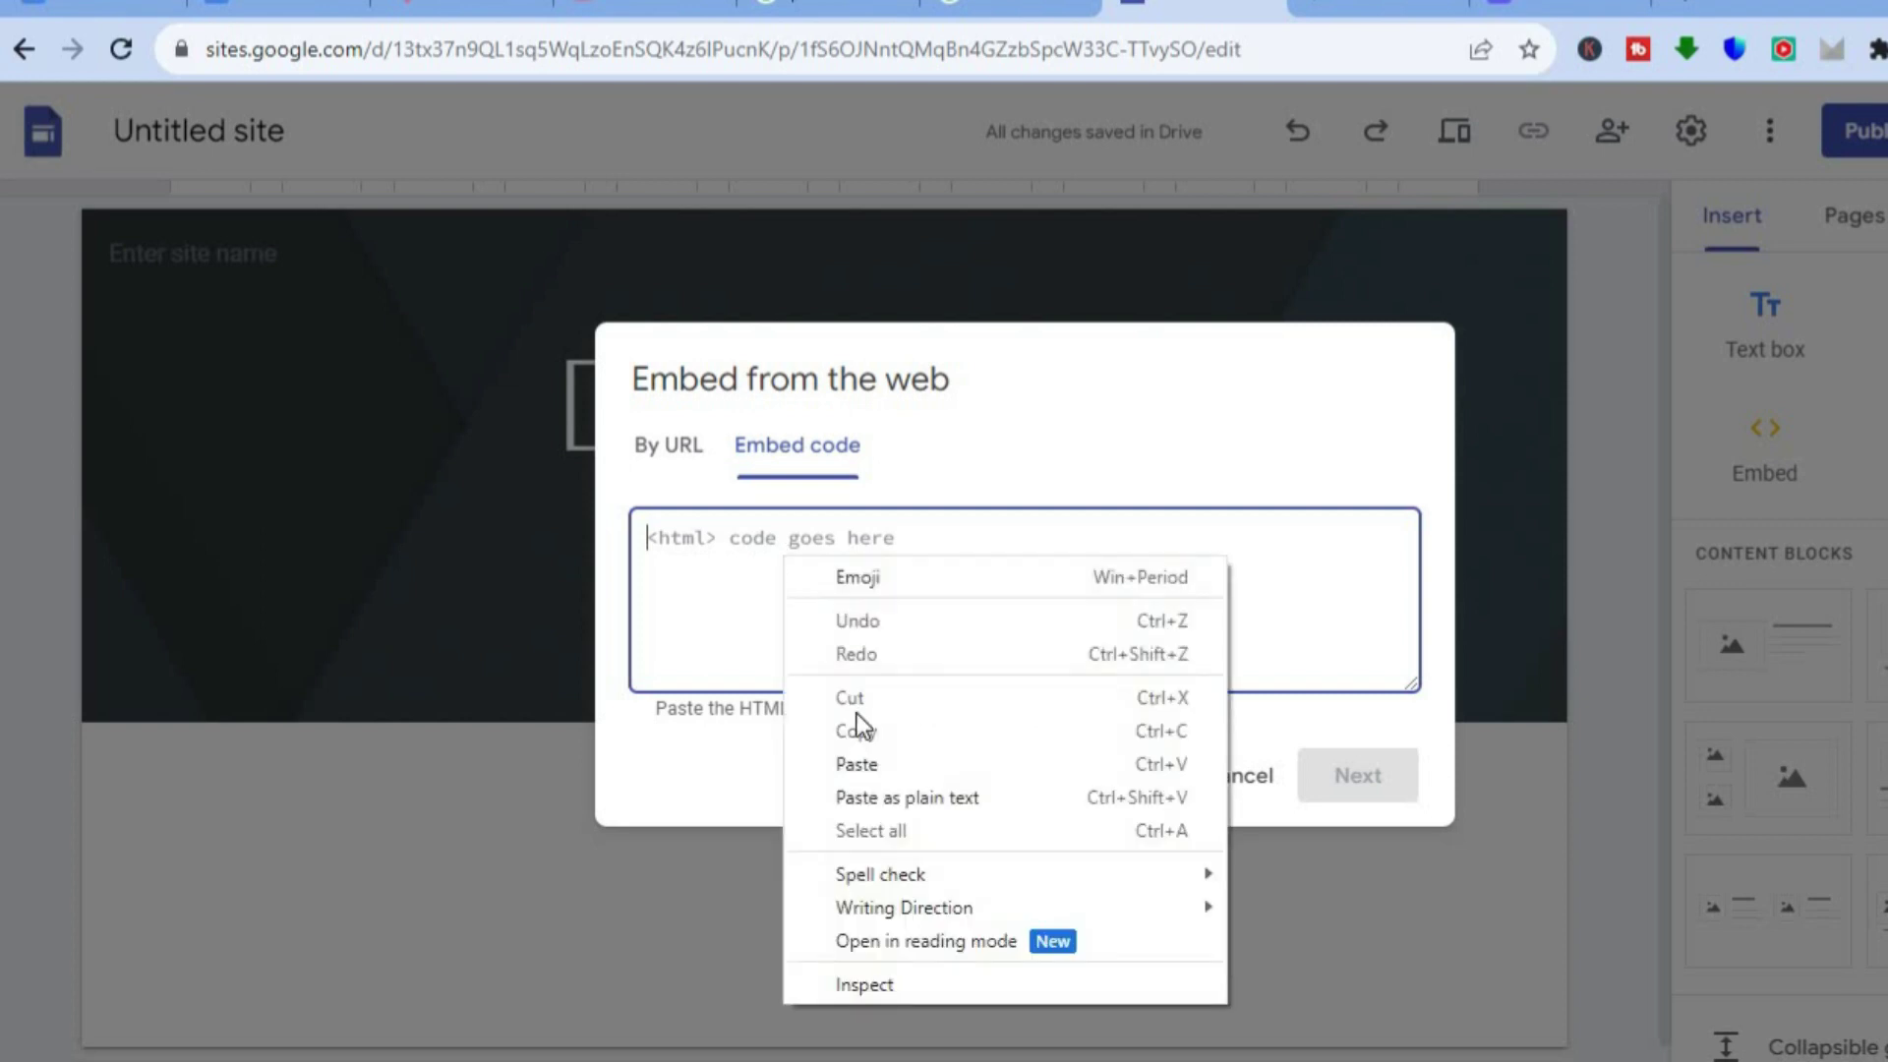
{"action": "left_click", "coordinate": [842, 765]}
{"action": "left_click", "coordinate": [1357, 775]}
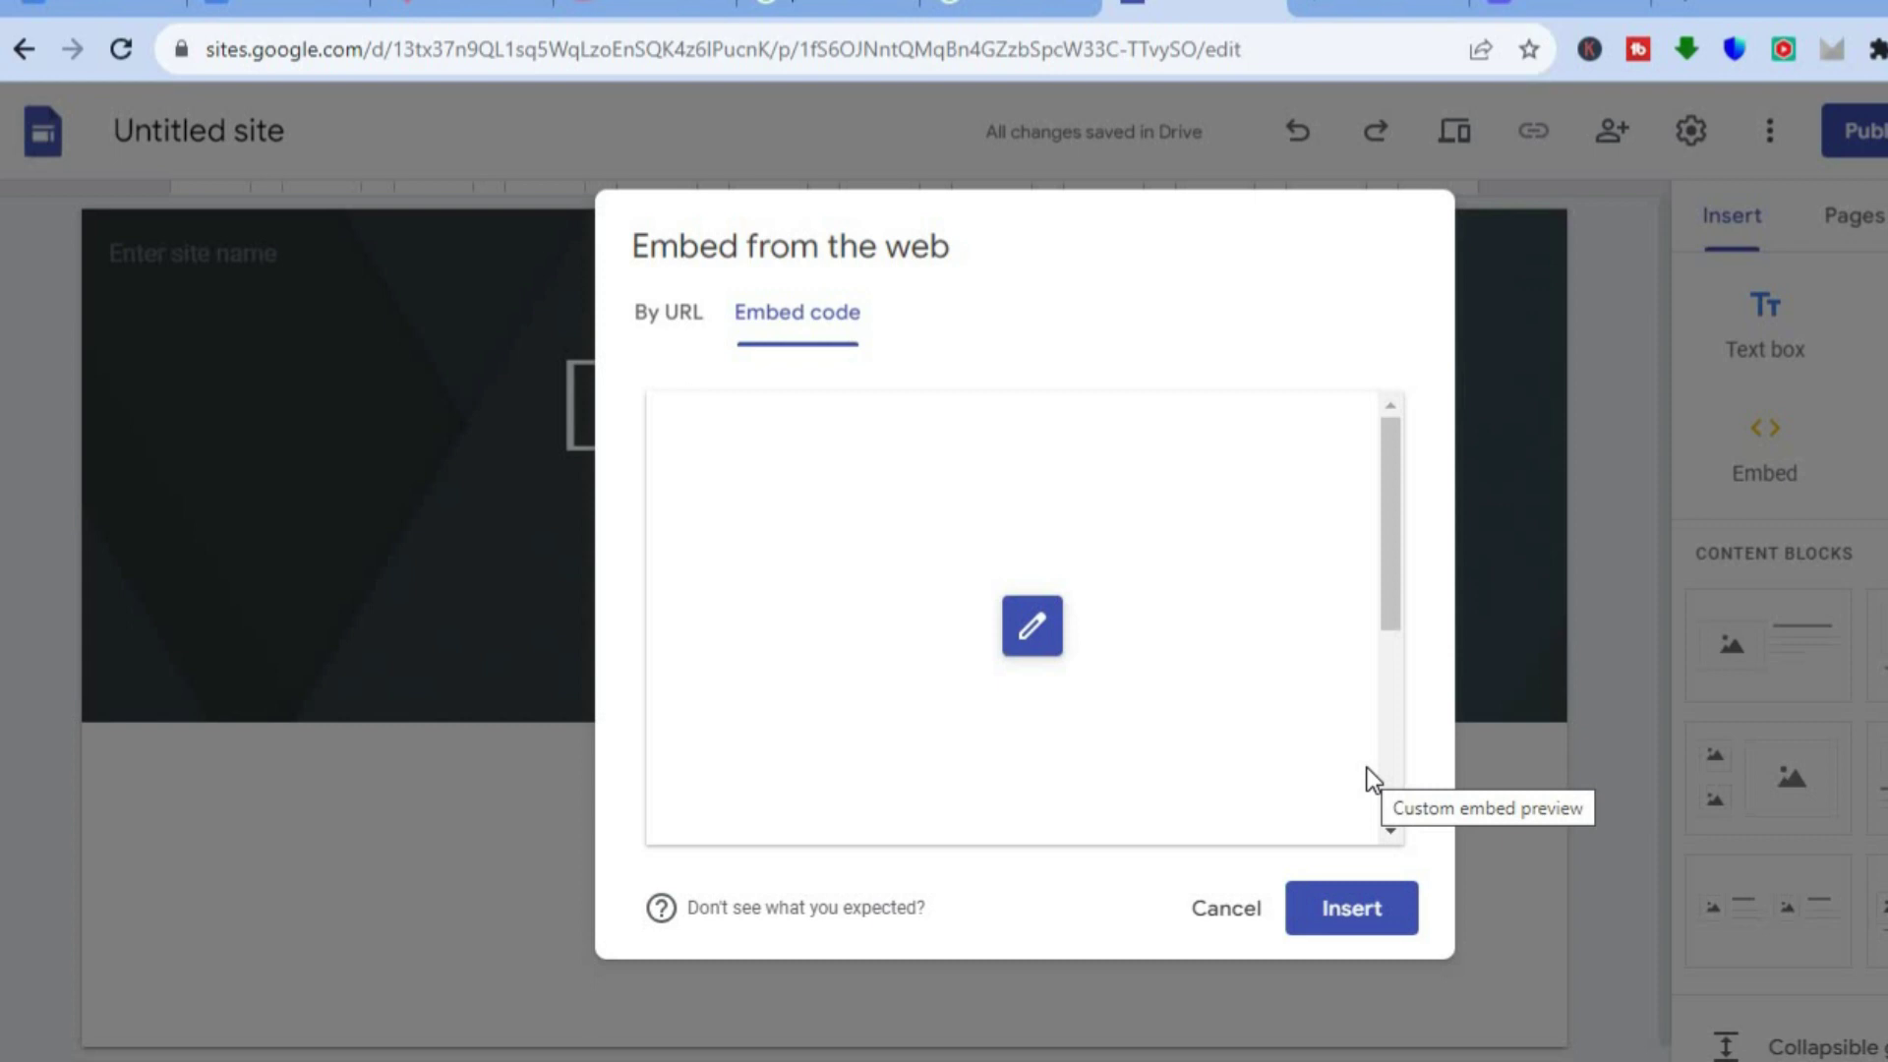
{"action": "left_click", "coordinate": [1357, 917]}
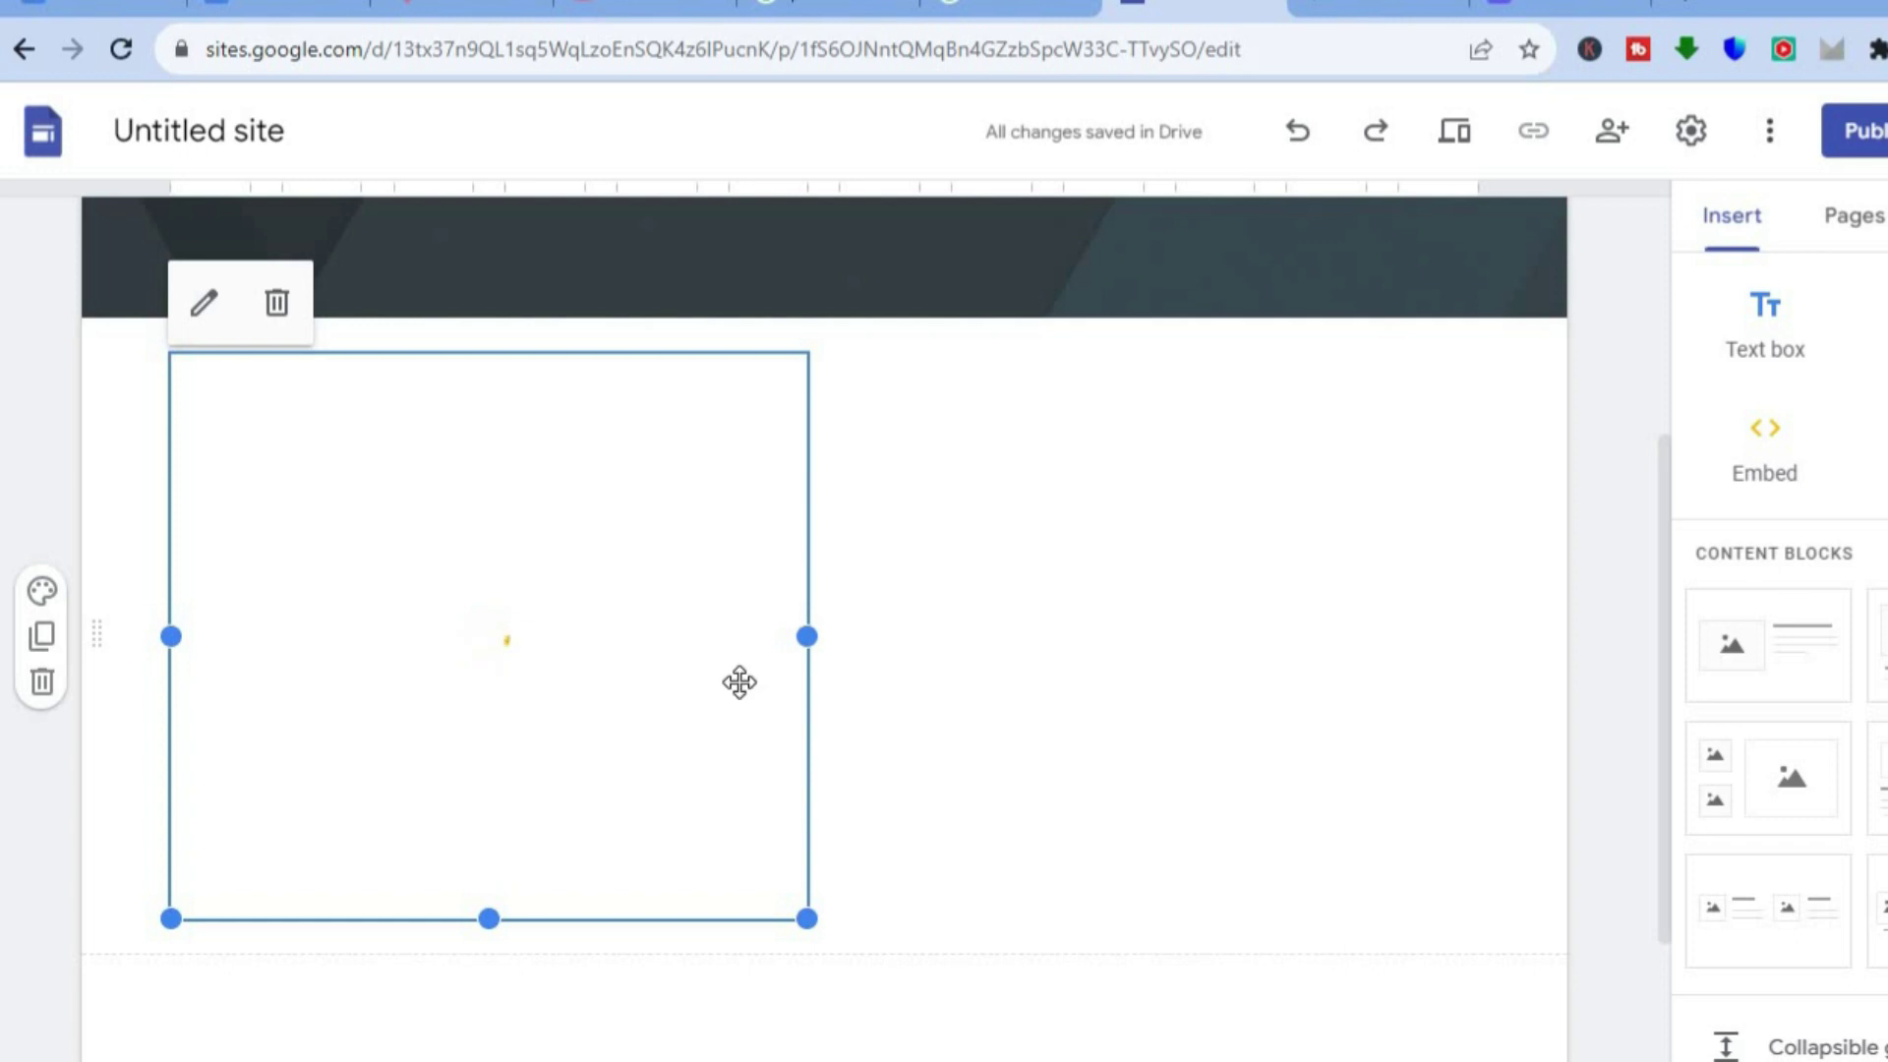
Stretch the PayPal embed block wider and taller until the full card and its Donate button show.
{"action": "left_click_drag", "start_coordinate": [804, 636], "coordinate": [1170, 649]}
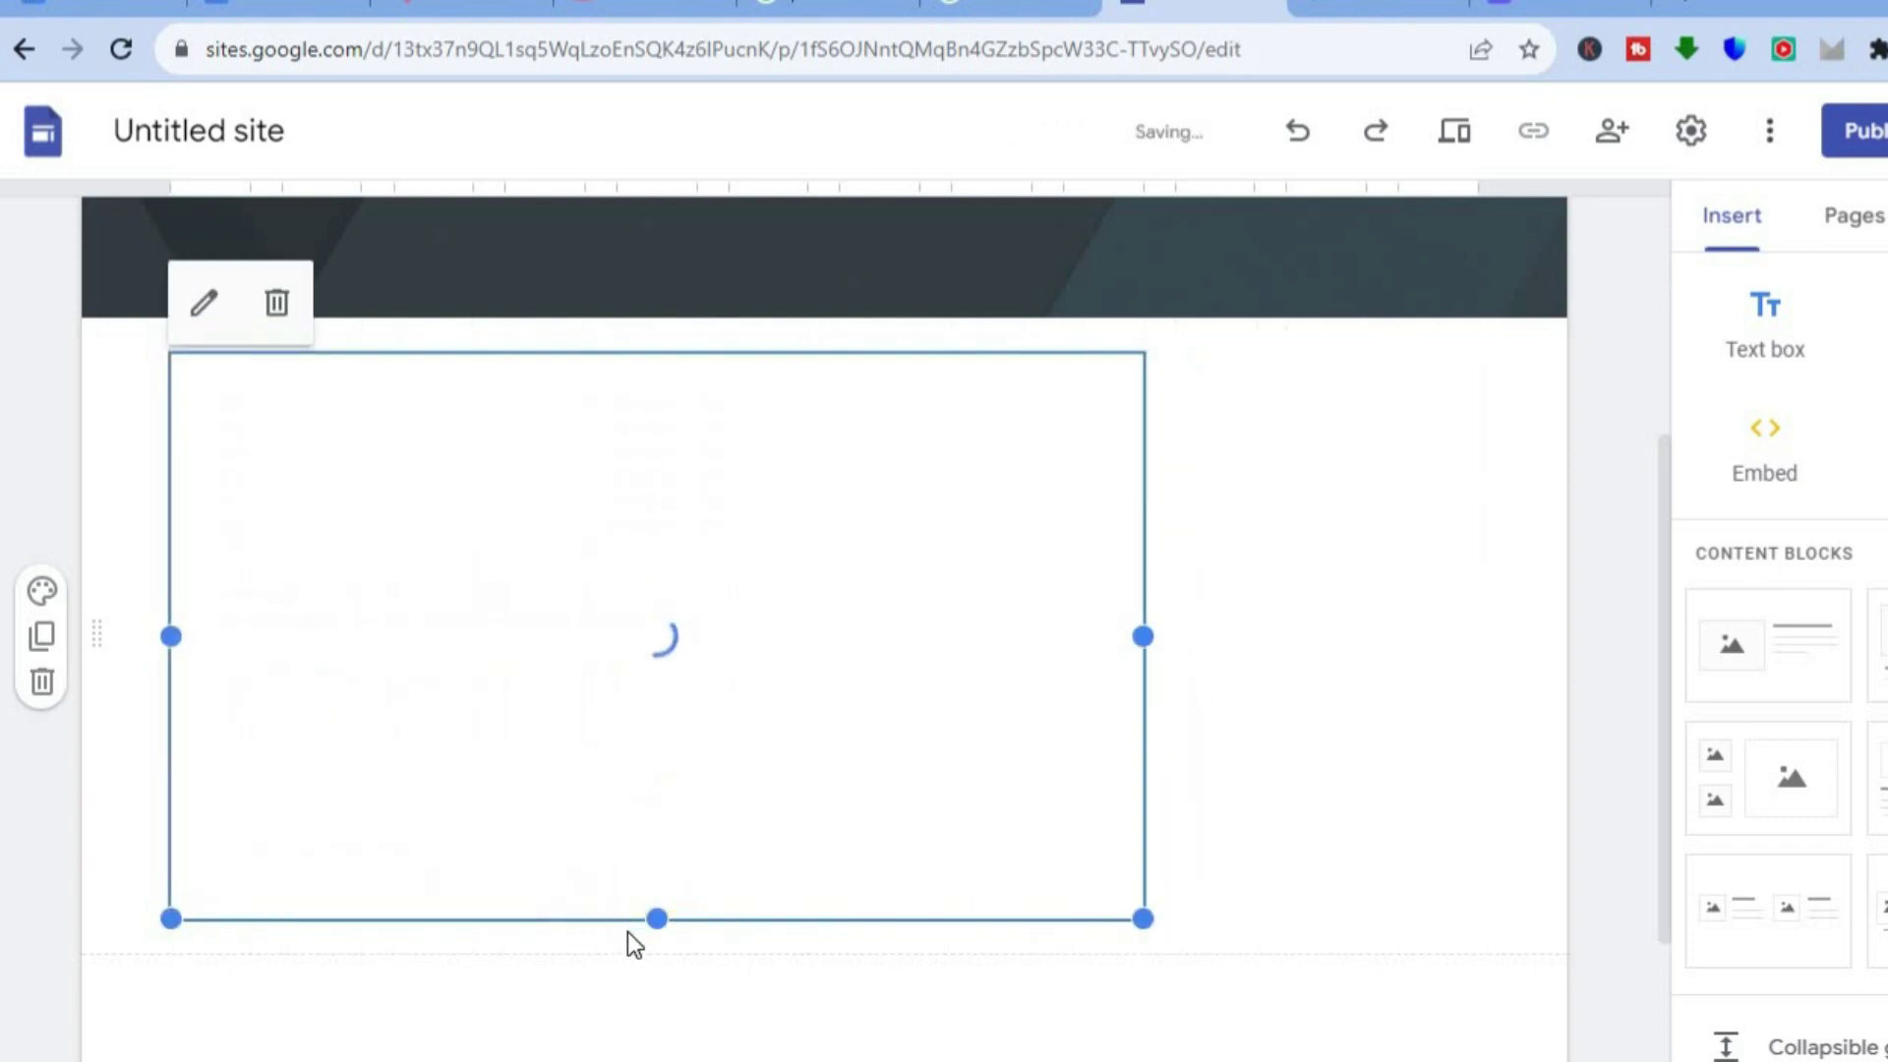
{"action": "left_click_drag", "start_coordinate": [656, 918], "coordinate": [657, 1030]}
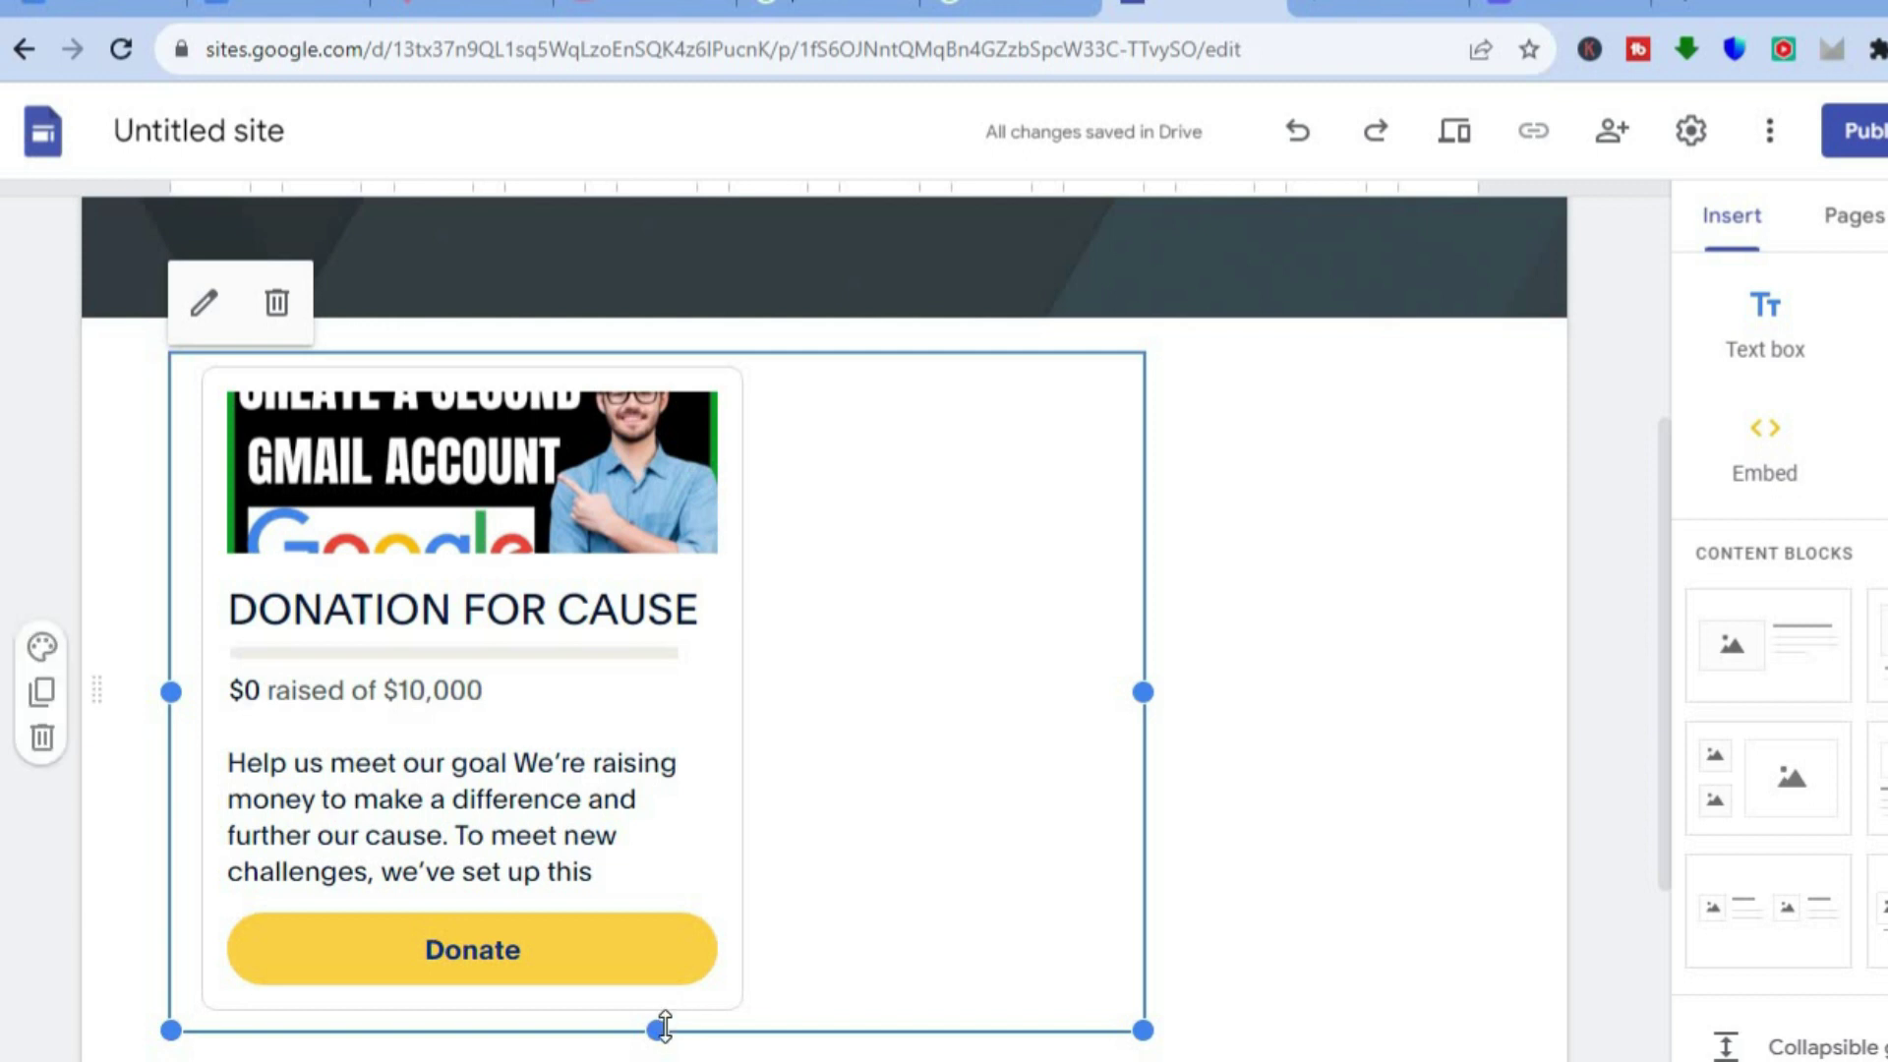
{"action": "left_click_drag", "start_coordinate": [657, 1030], "coordinate": [657, 1046]}
{"action": "left_click_drag", "start_coordinate": [1661, 706], "coordinate": [1656, 743]}
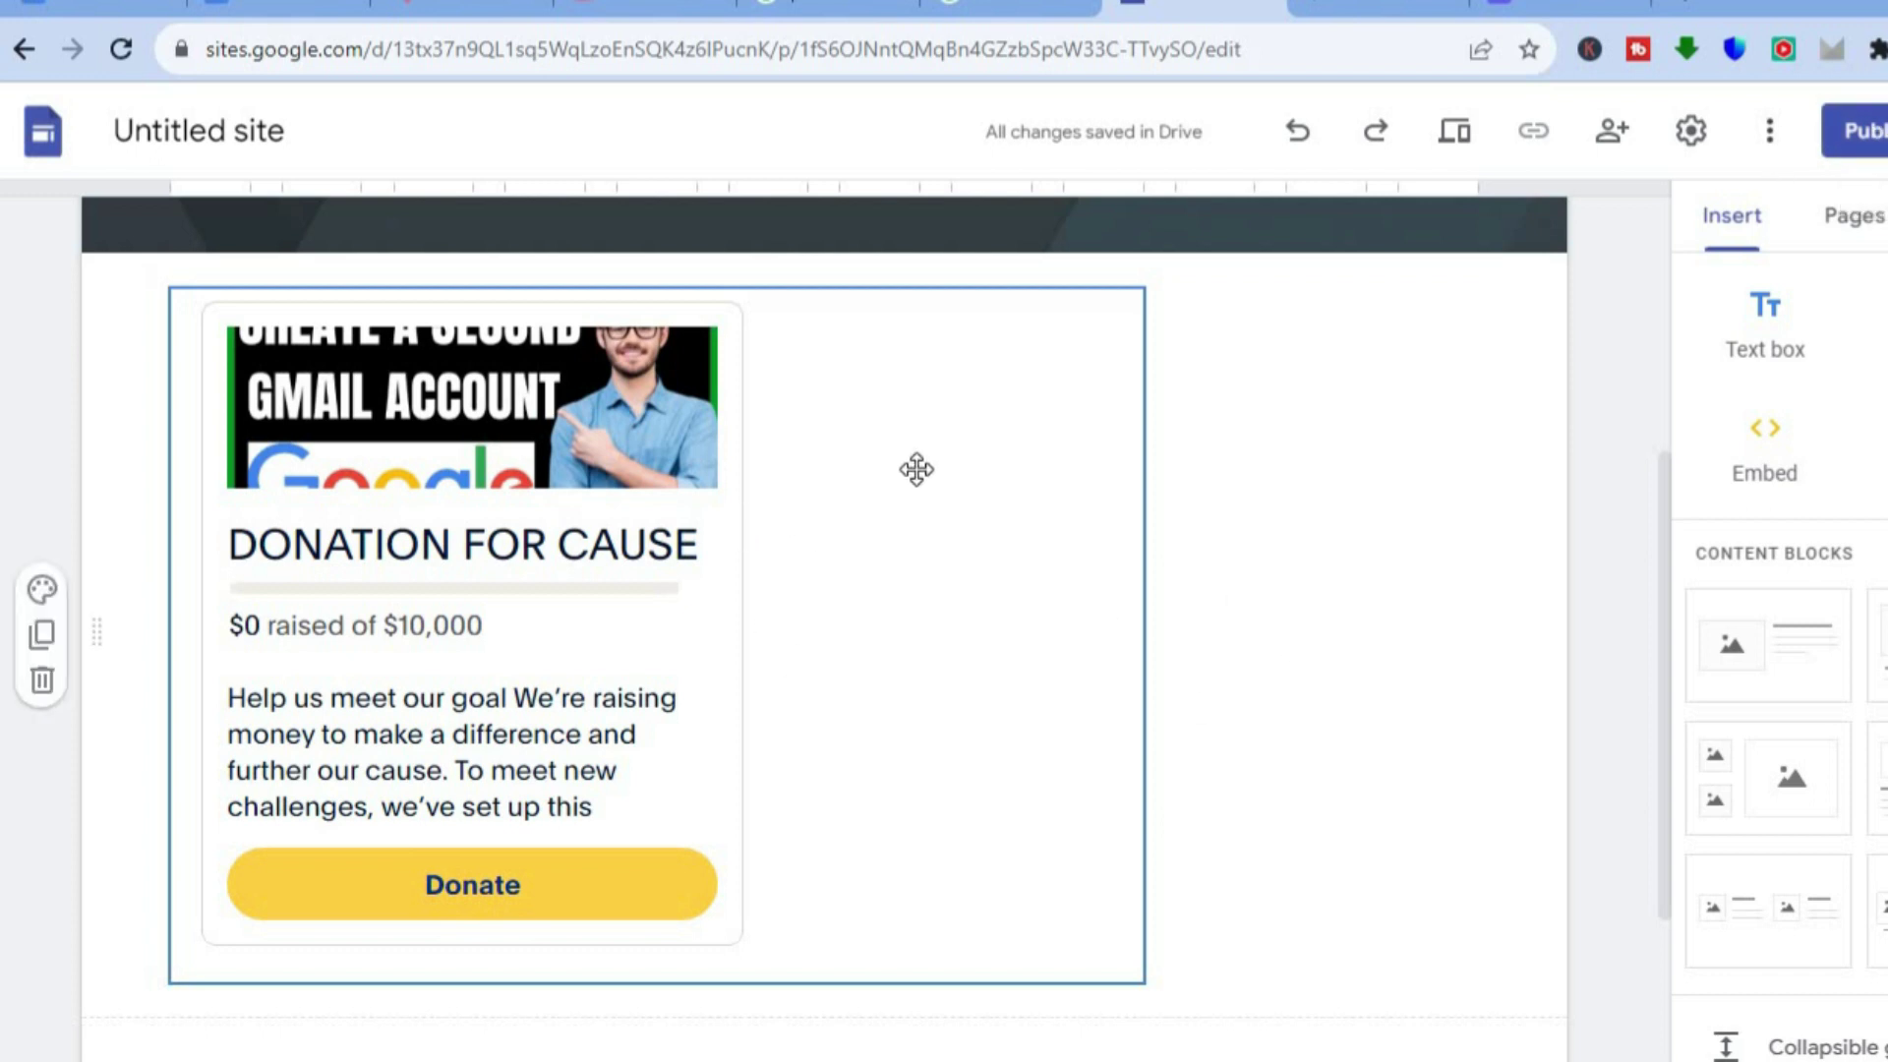
Close PayPal's embed code window and copy the campaign's shareable donation link.
{"action": "left_click", "coordinate": [1361, 9]}
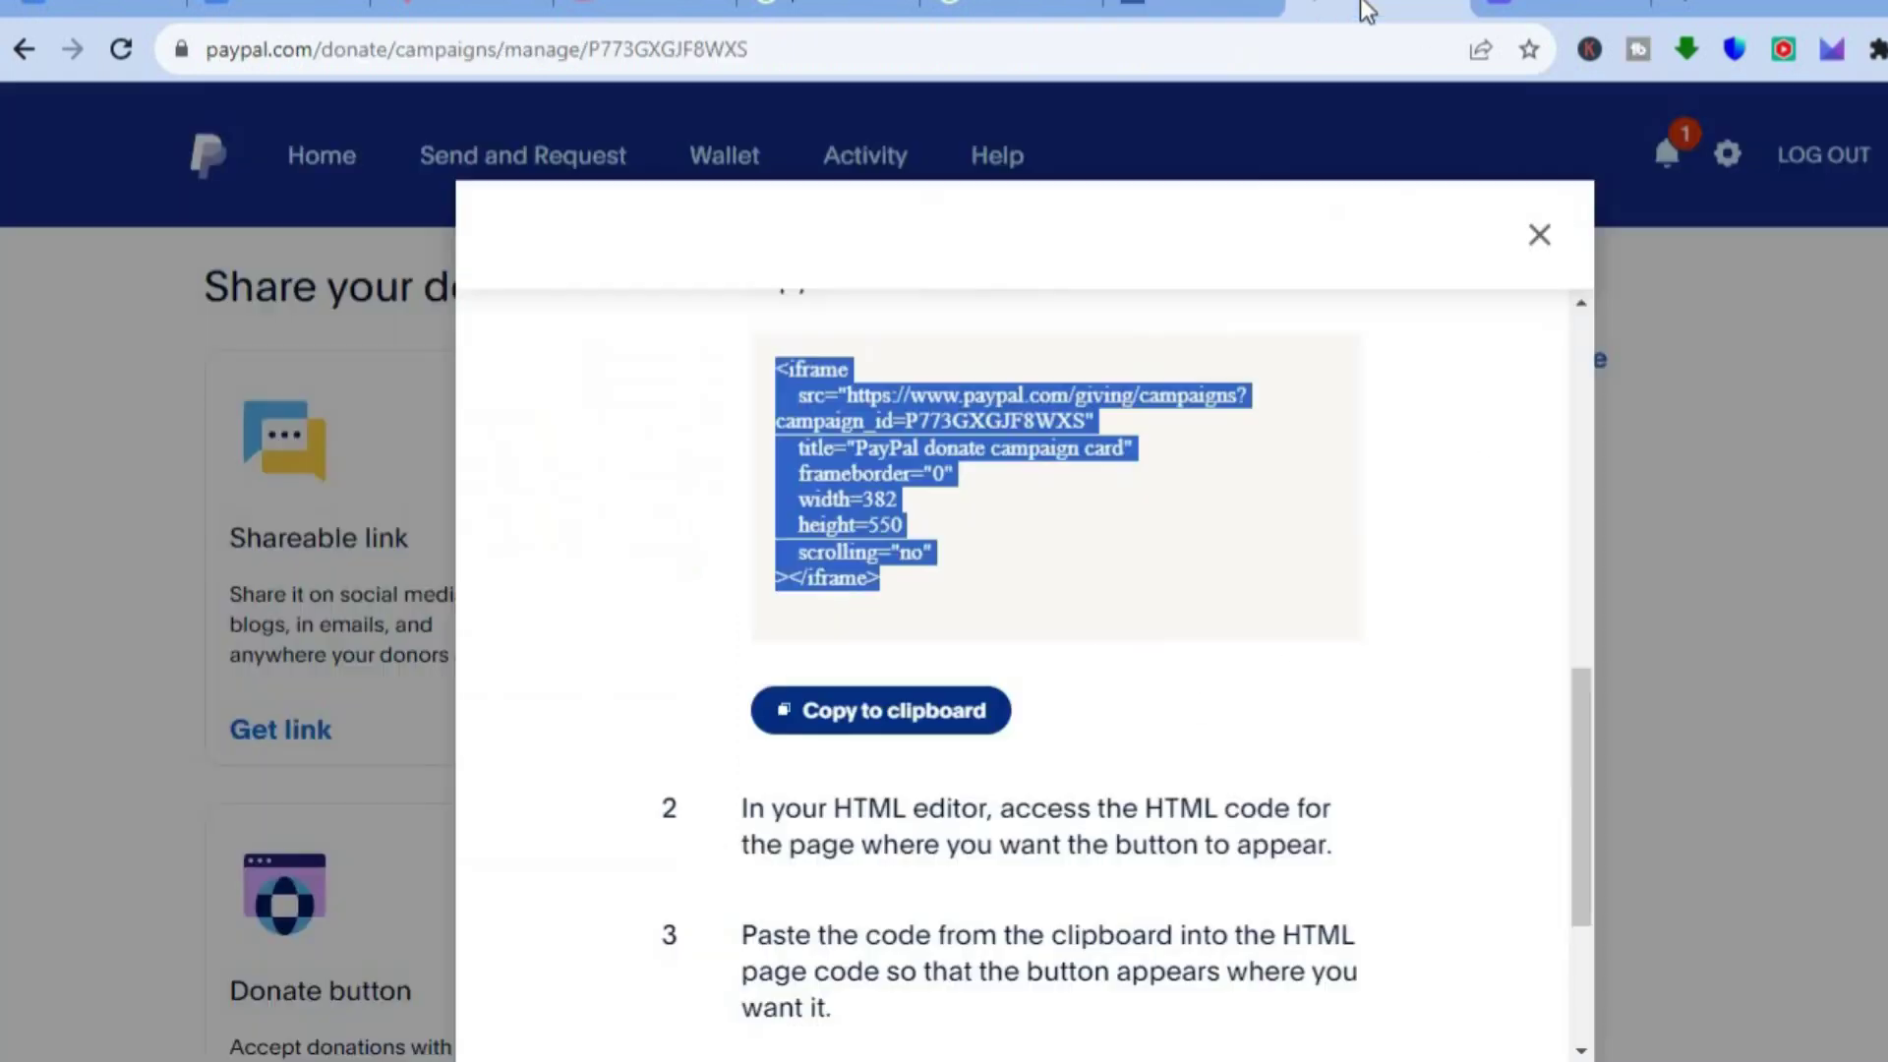
{"action": "left_click", "coordinate": [1537, 236]}
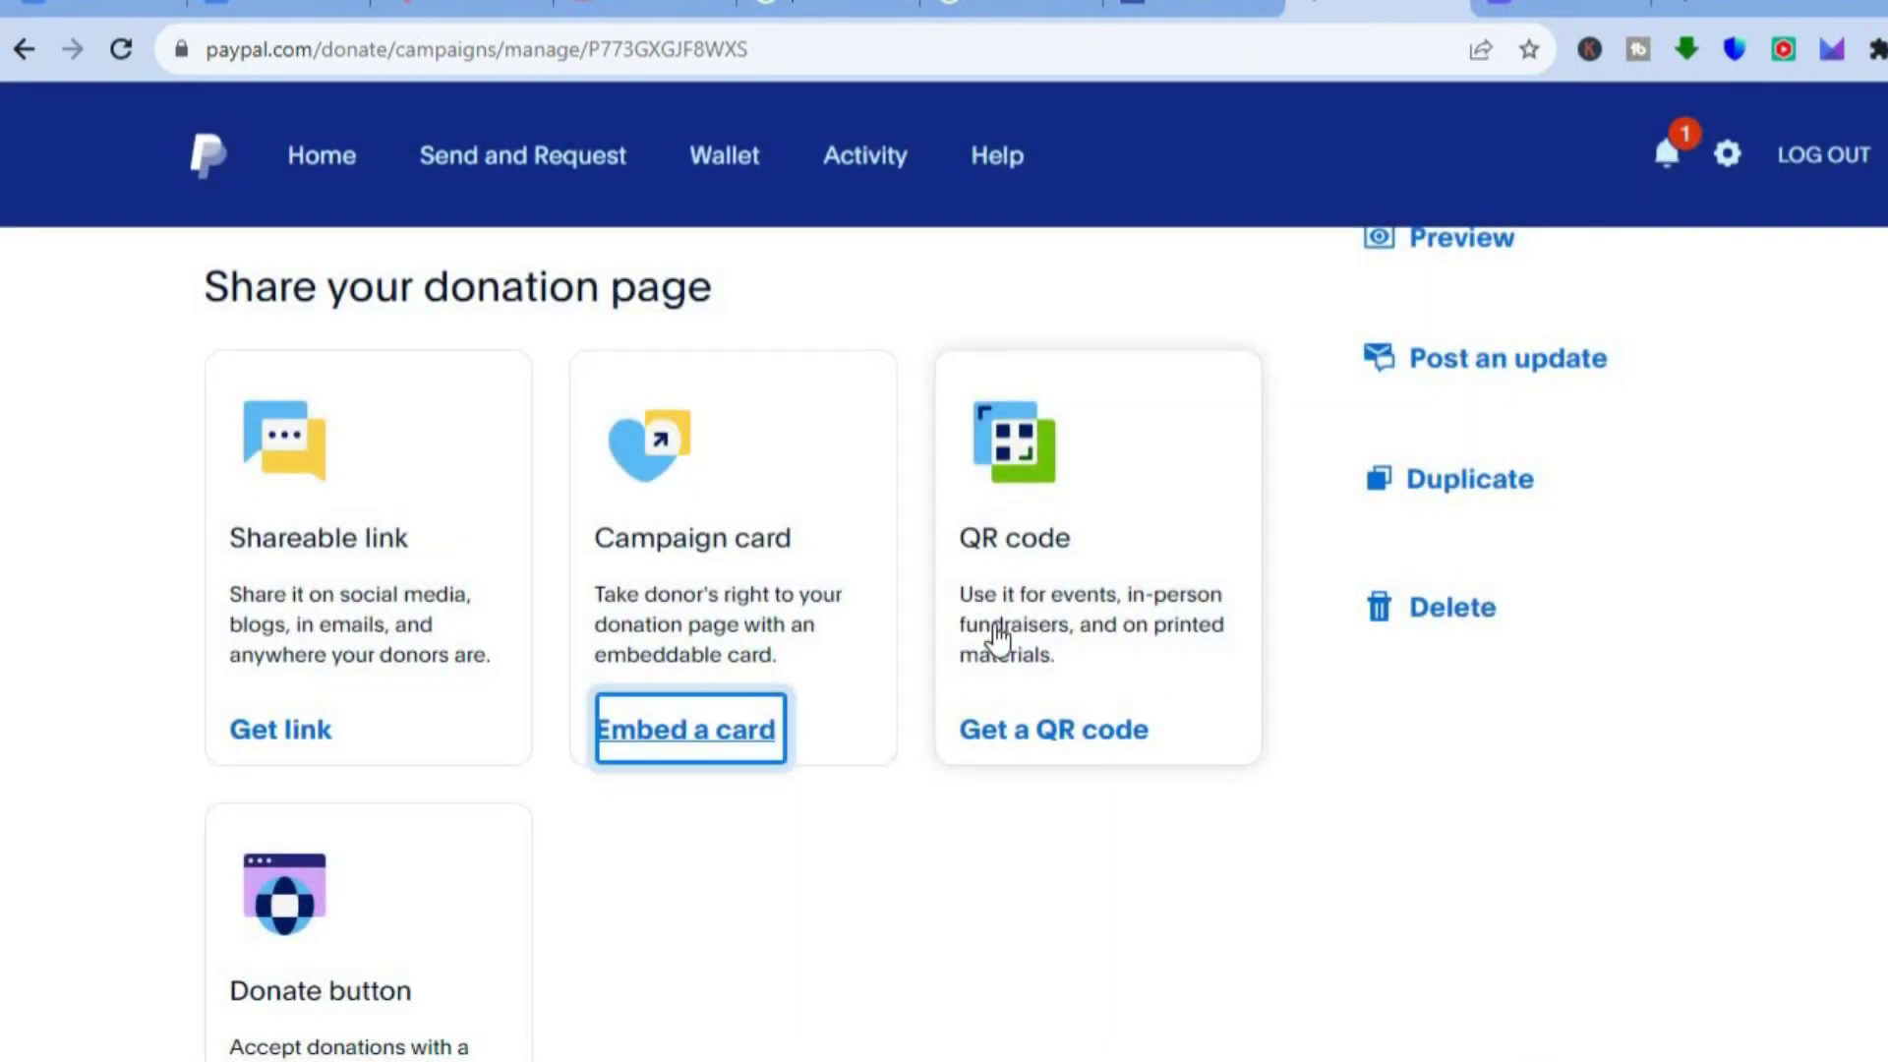
{"action": "left_click", "coordinate": [312, 725]}
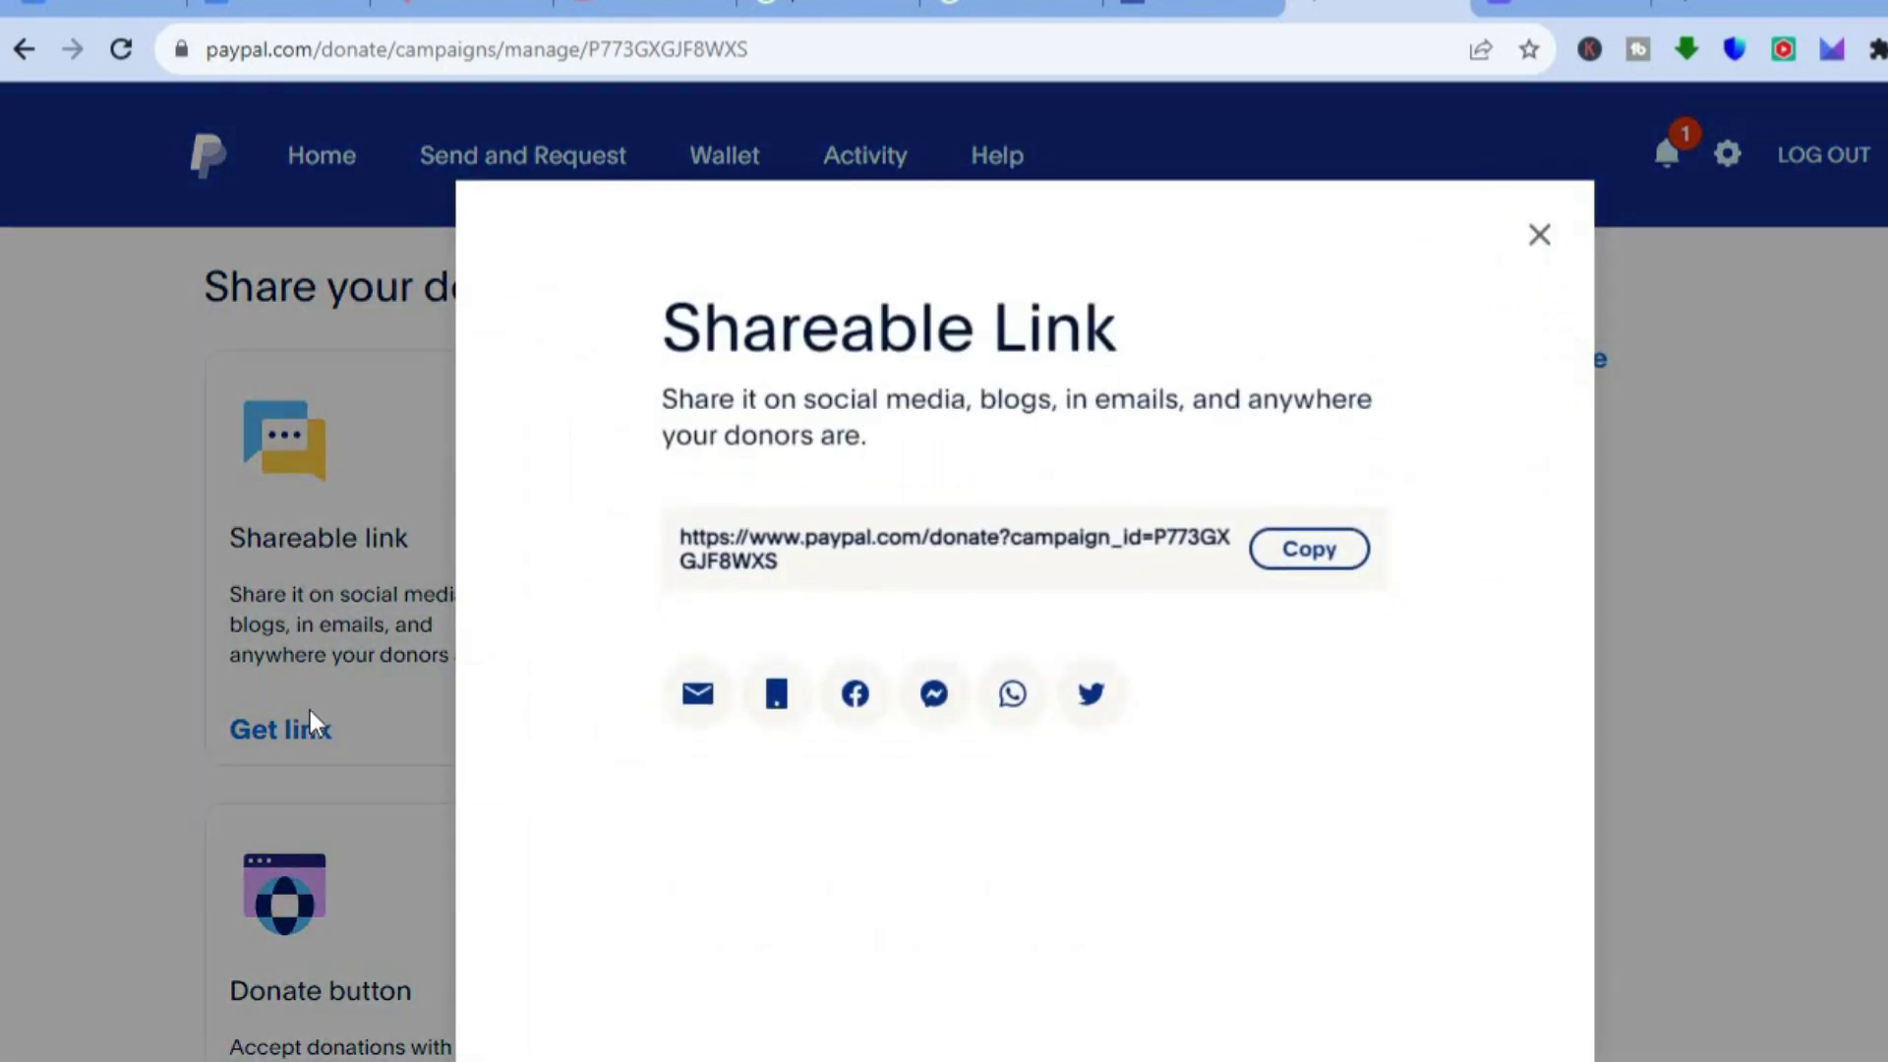
{"action": "left_click", "coordinate": [1345, 555]}
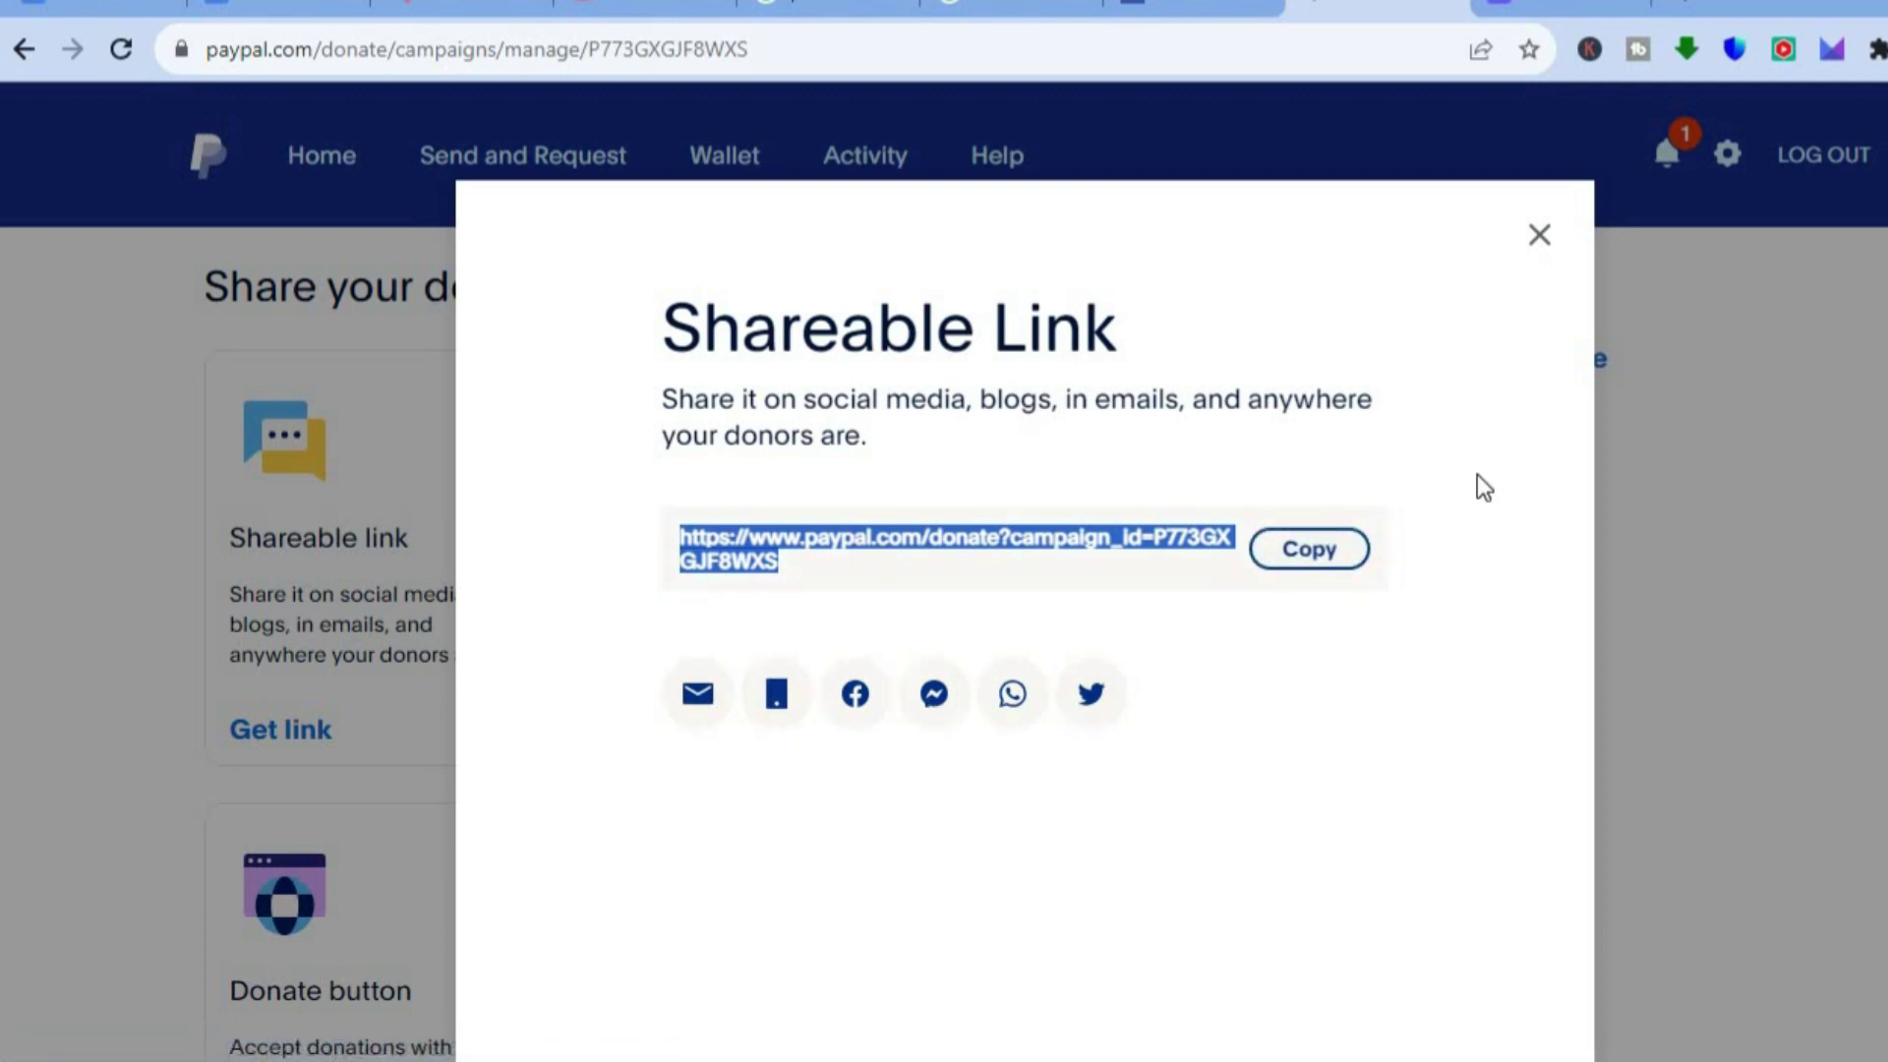
{"action": "left_click", "coordinate": [1687, 5]}
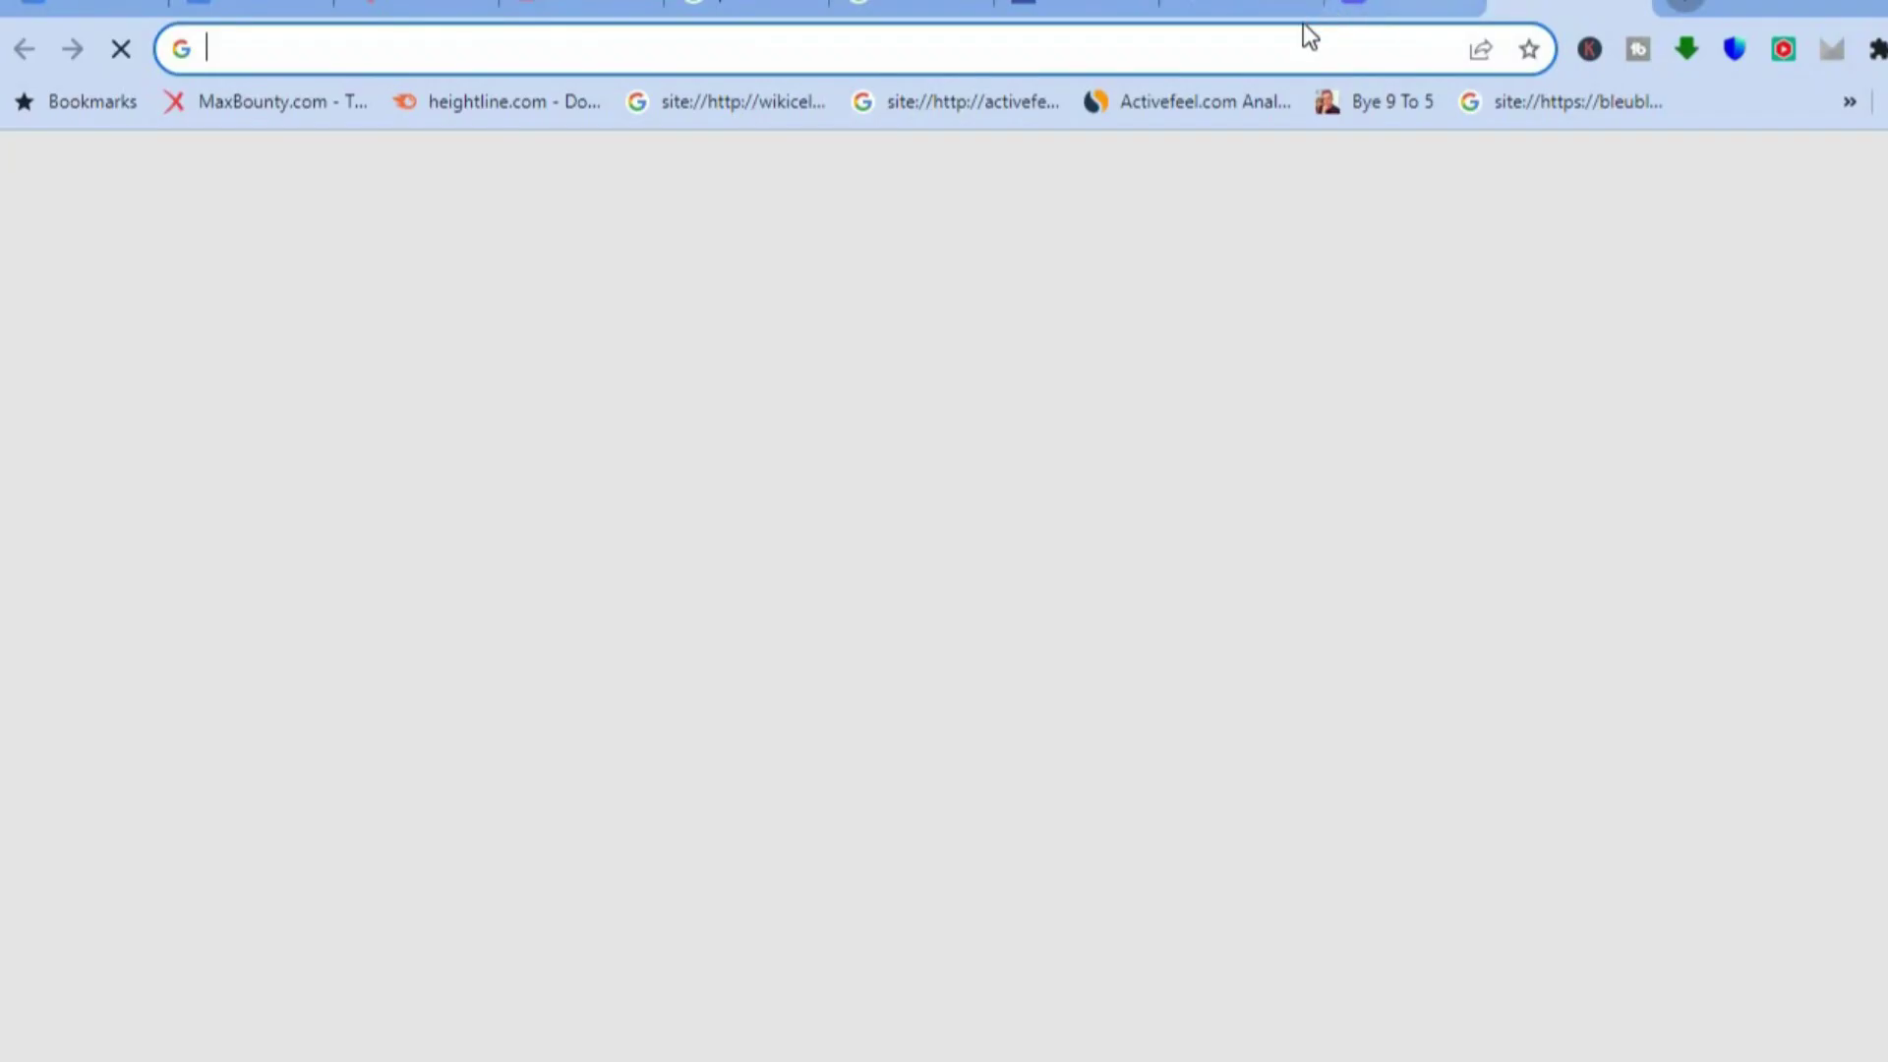
Paste and load the copied PayPal link to view the DONATION FOR CAUSE page.
{"action": "right_click", "coordinate": [1269, 54]}
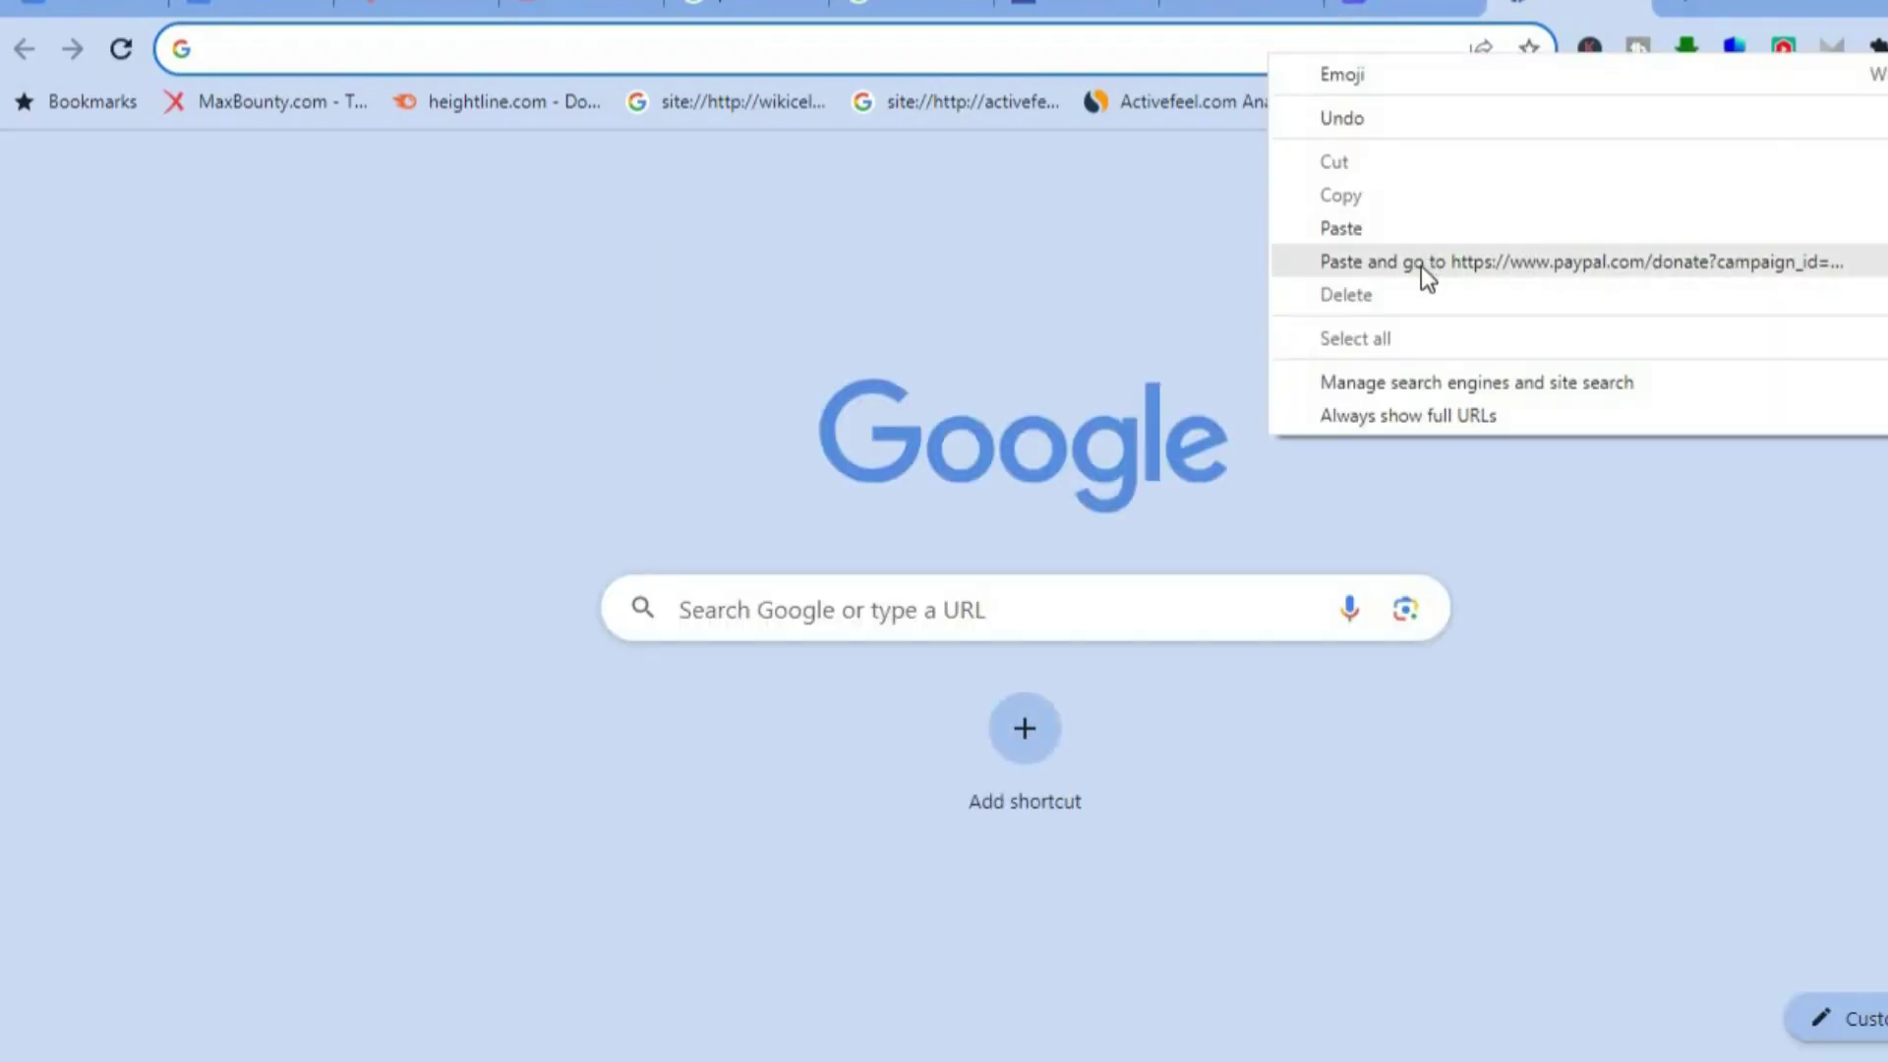
{"action": "left_click", "coordinate": [1428, 263]}
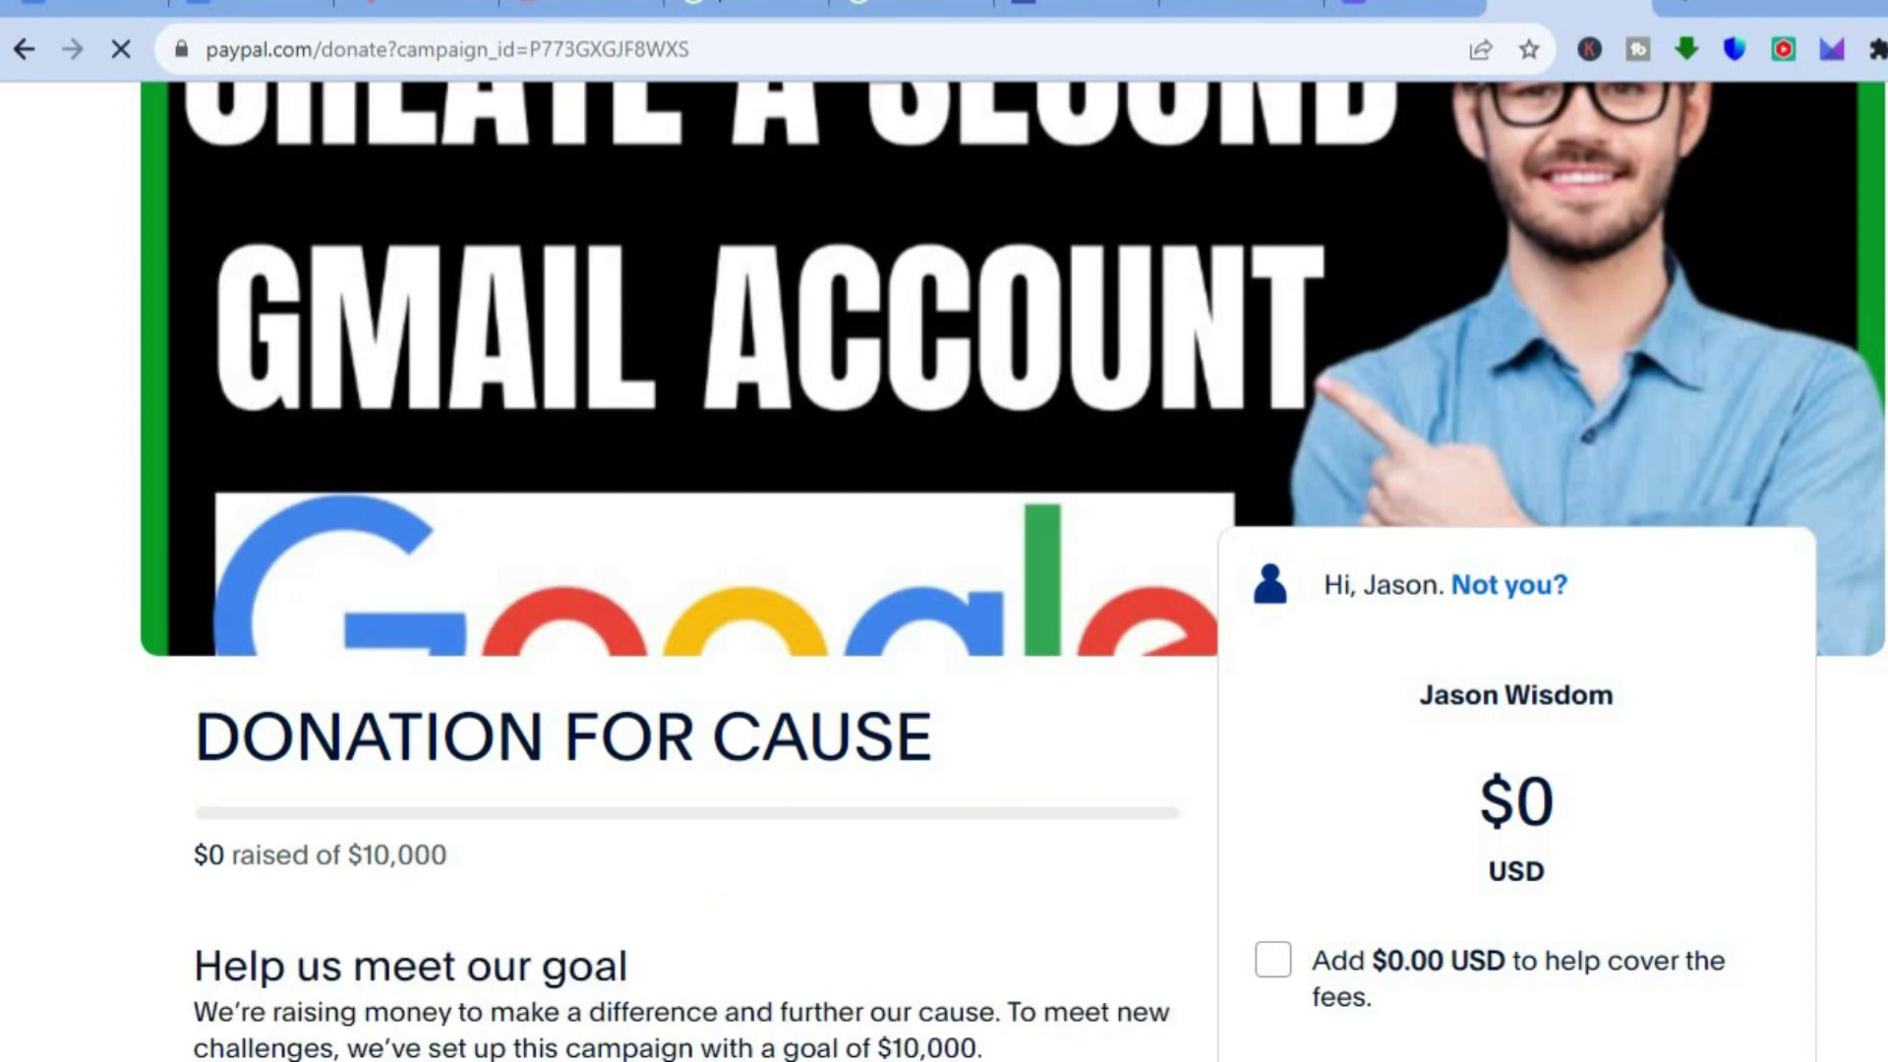
{"action": "scroll", "coordinate": [262, 978], "scroll_direction": "down", "scroll_amount": 6}
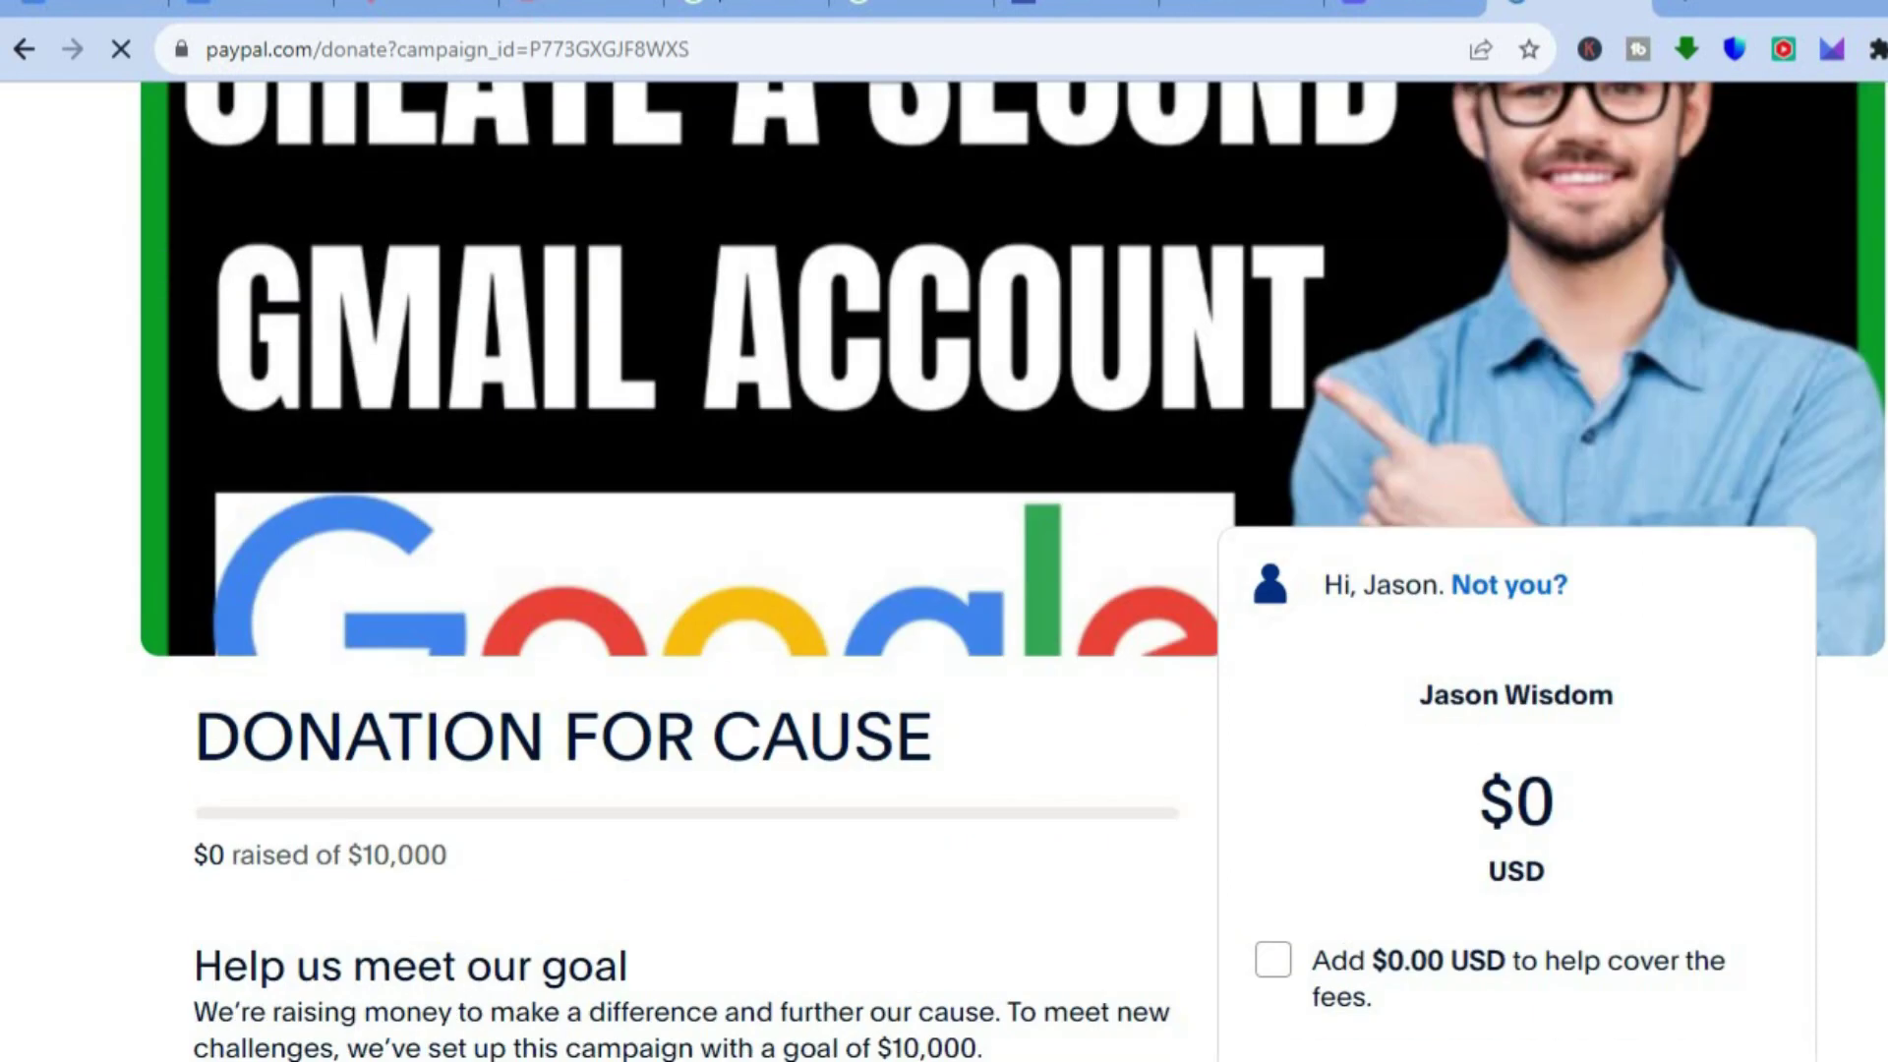
{"action": "scroll", "coordinate": [689, 570], "scroll_direction": "down", "scroll_amount": 6}
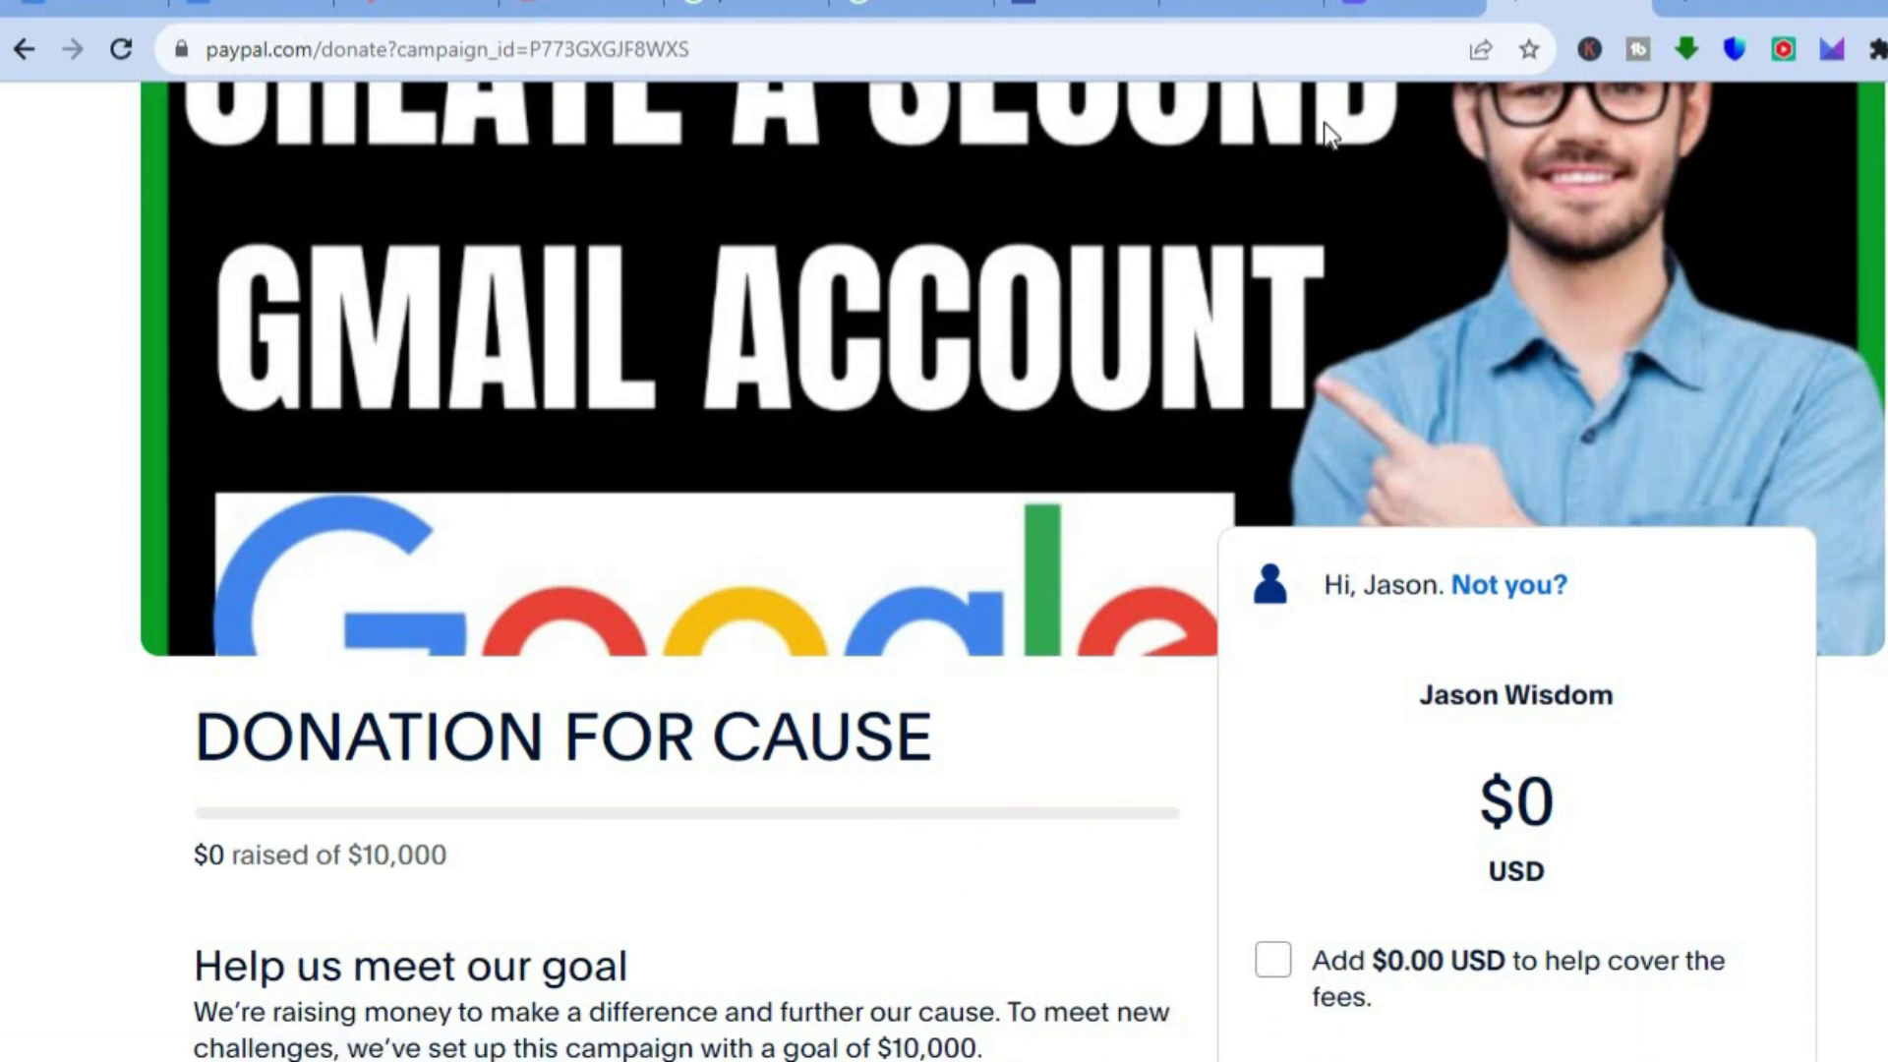
{"action": "left_click", "coordinate": [1360, 5]}
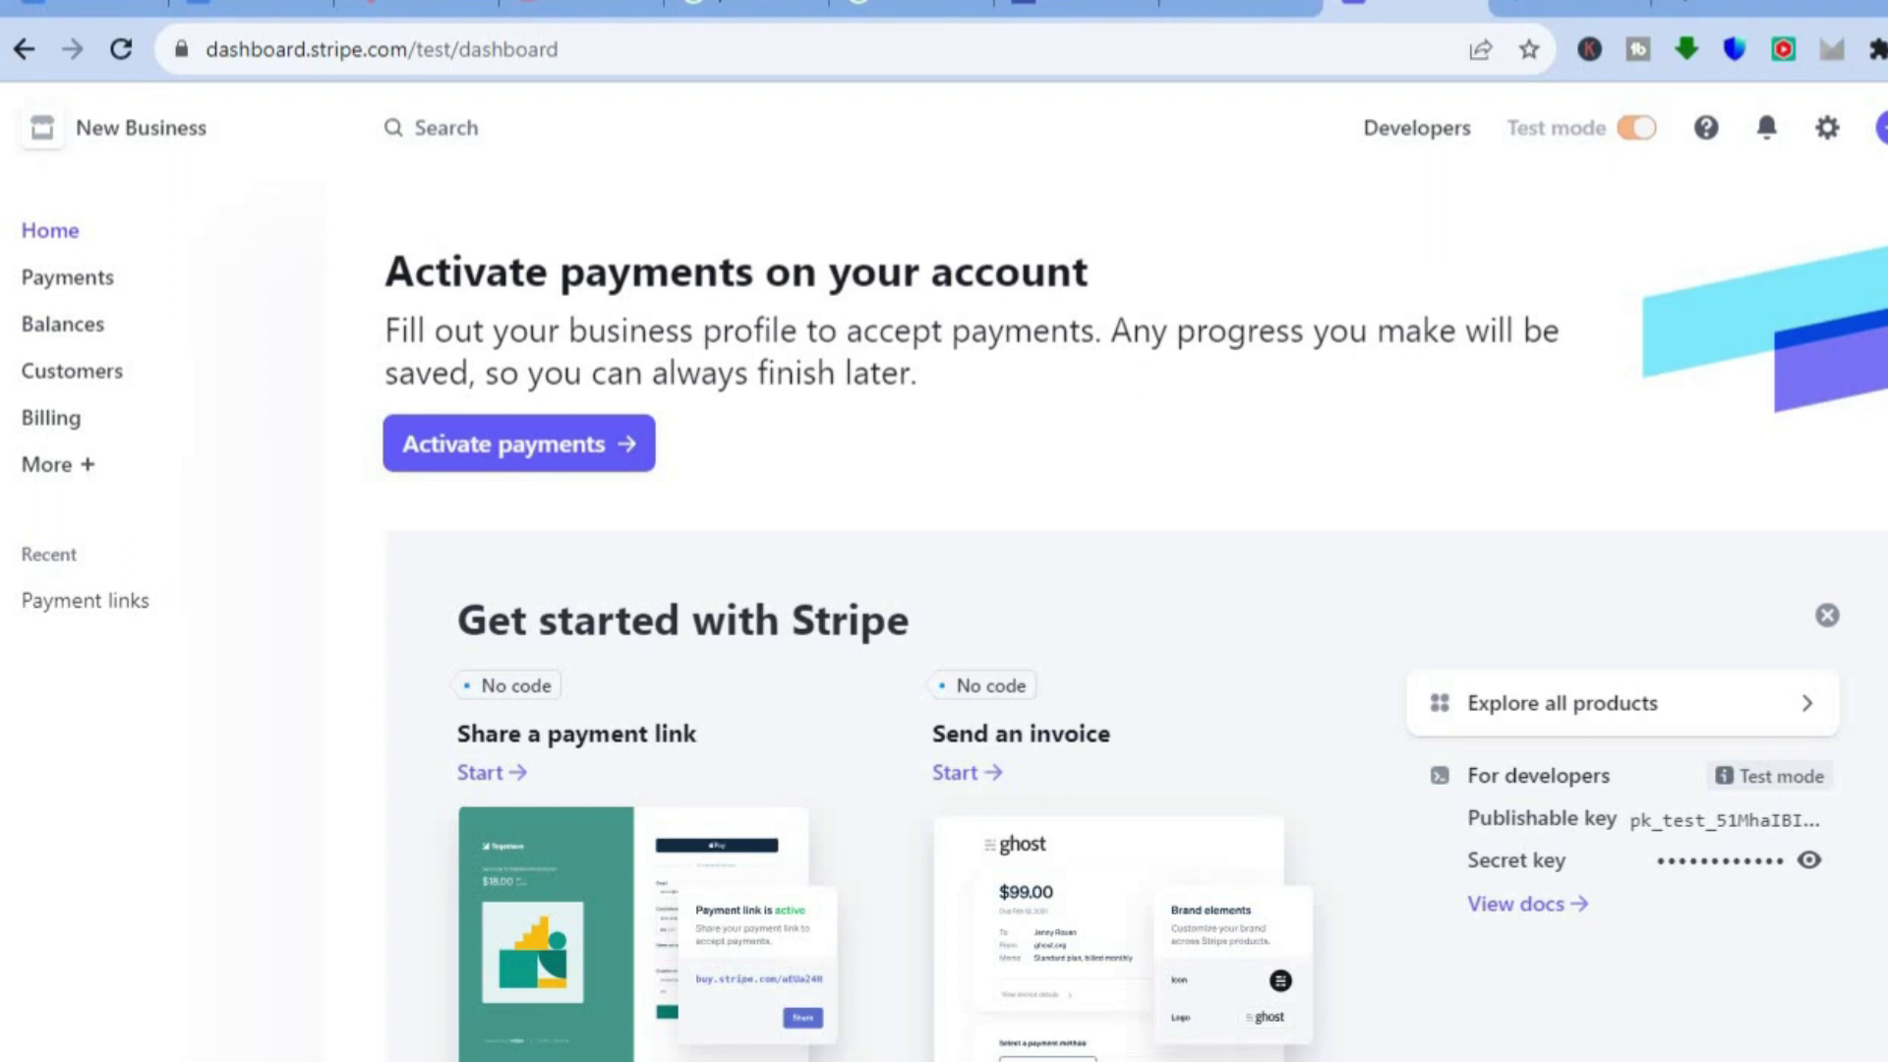
Start a new payment link from Share a payment link in Stripe.
{"action": "scroll", "coordinate": [881, 510], "scroll_direction": "down", "scroll_amount": 3}
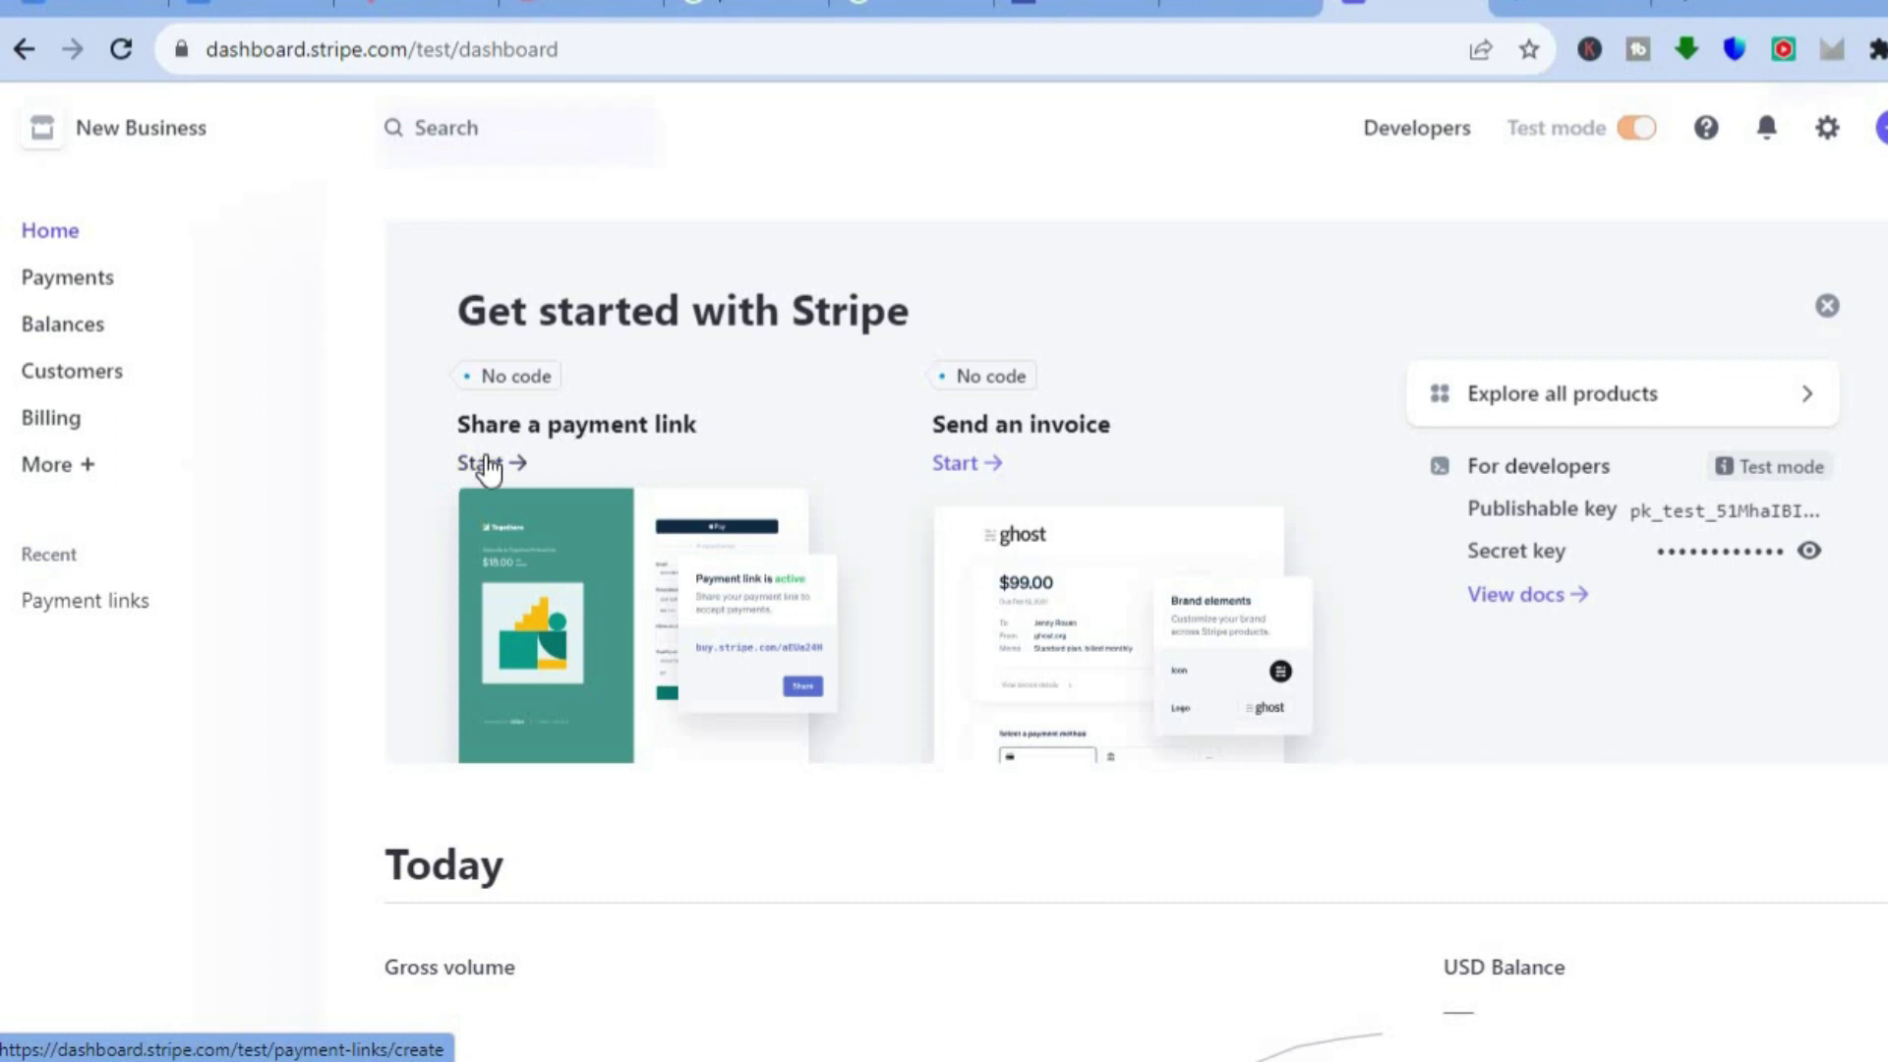
{"action": "left_click", "coordinate": [485, 460]}
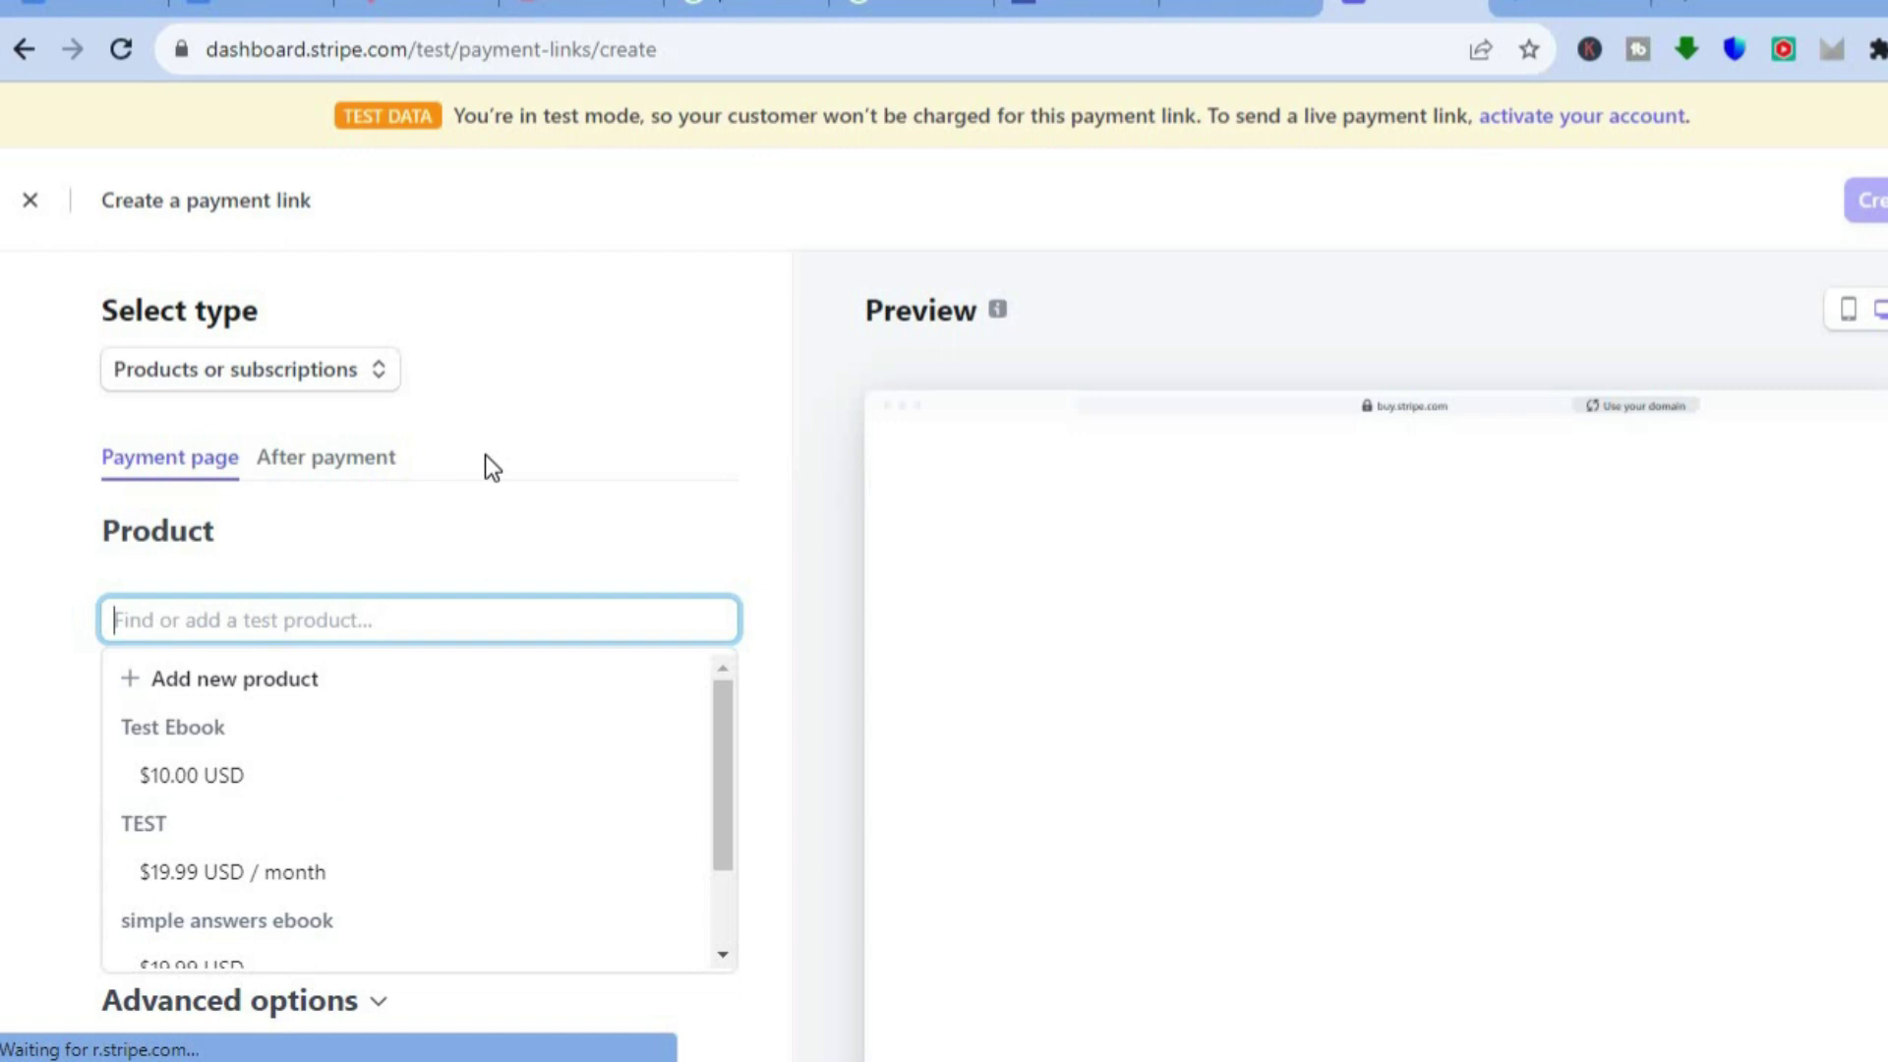
Make the payment link let customers choose what to pay, titled TEST in USD.
{"action": "left_click", "coordinate": [327, 387]}
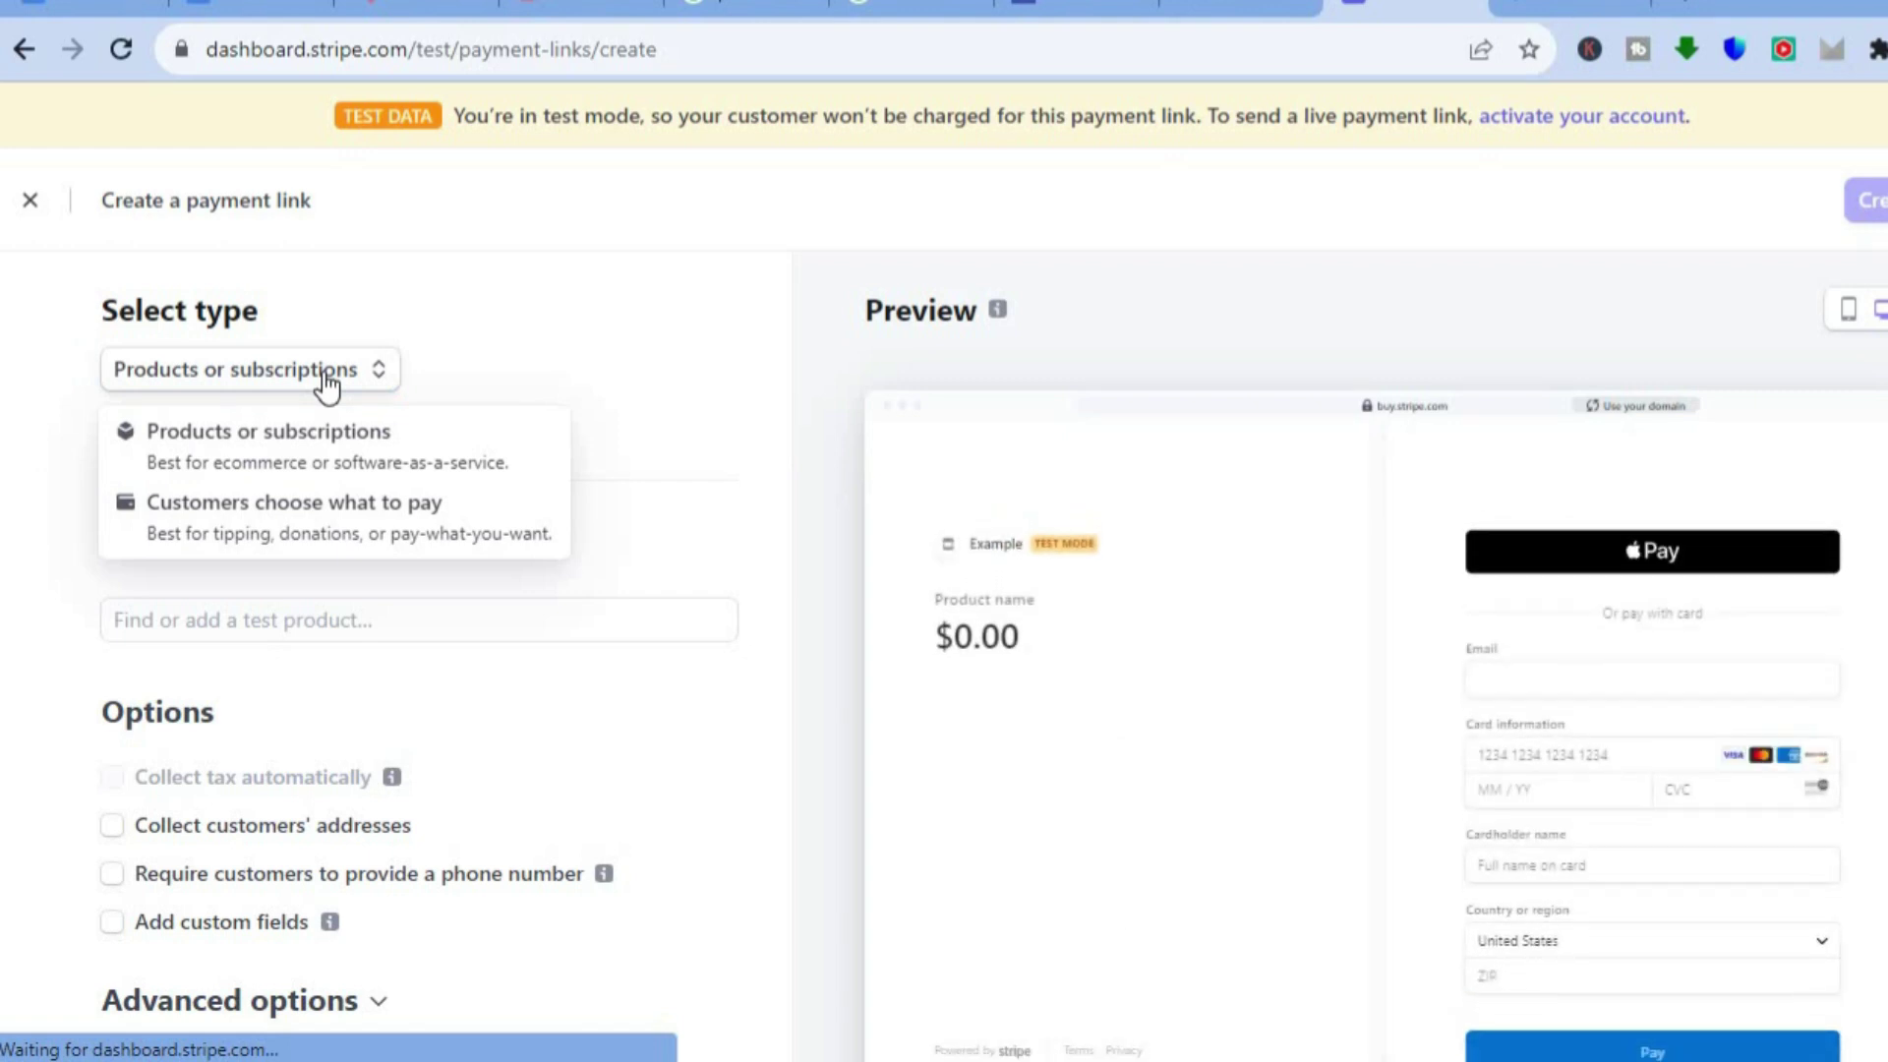
{"action": "left_click", "coordinate": [339, 516]}
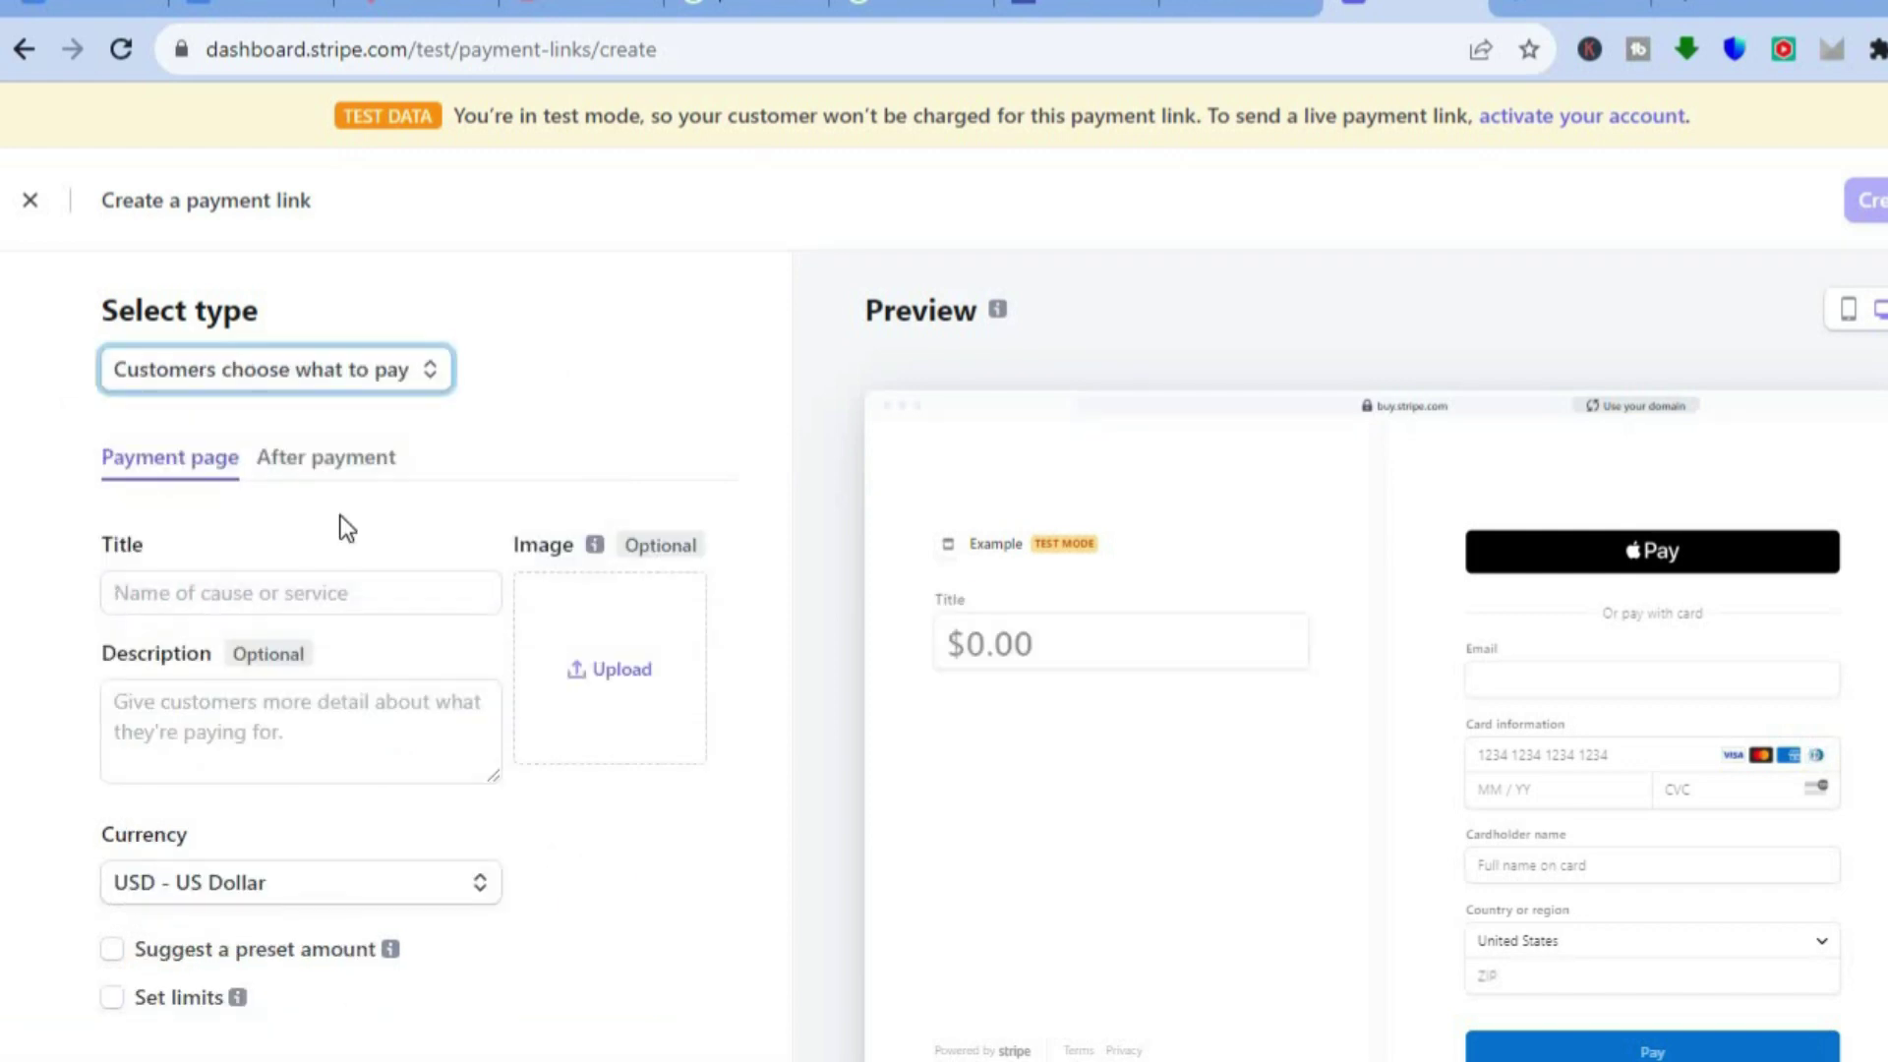
{"action": "left_click", "coordinate": [336, 602]}
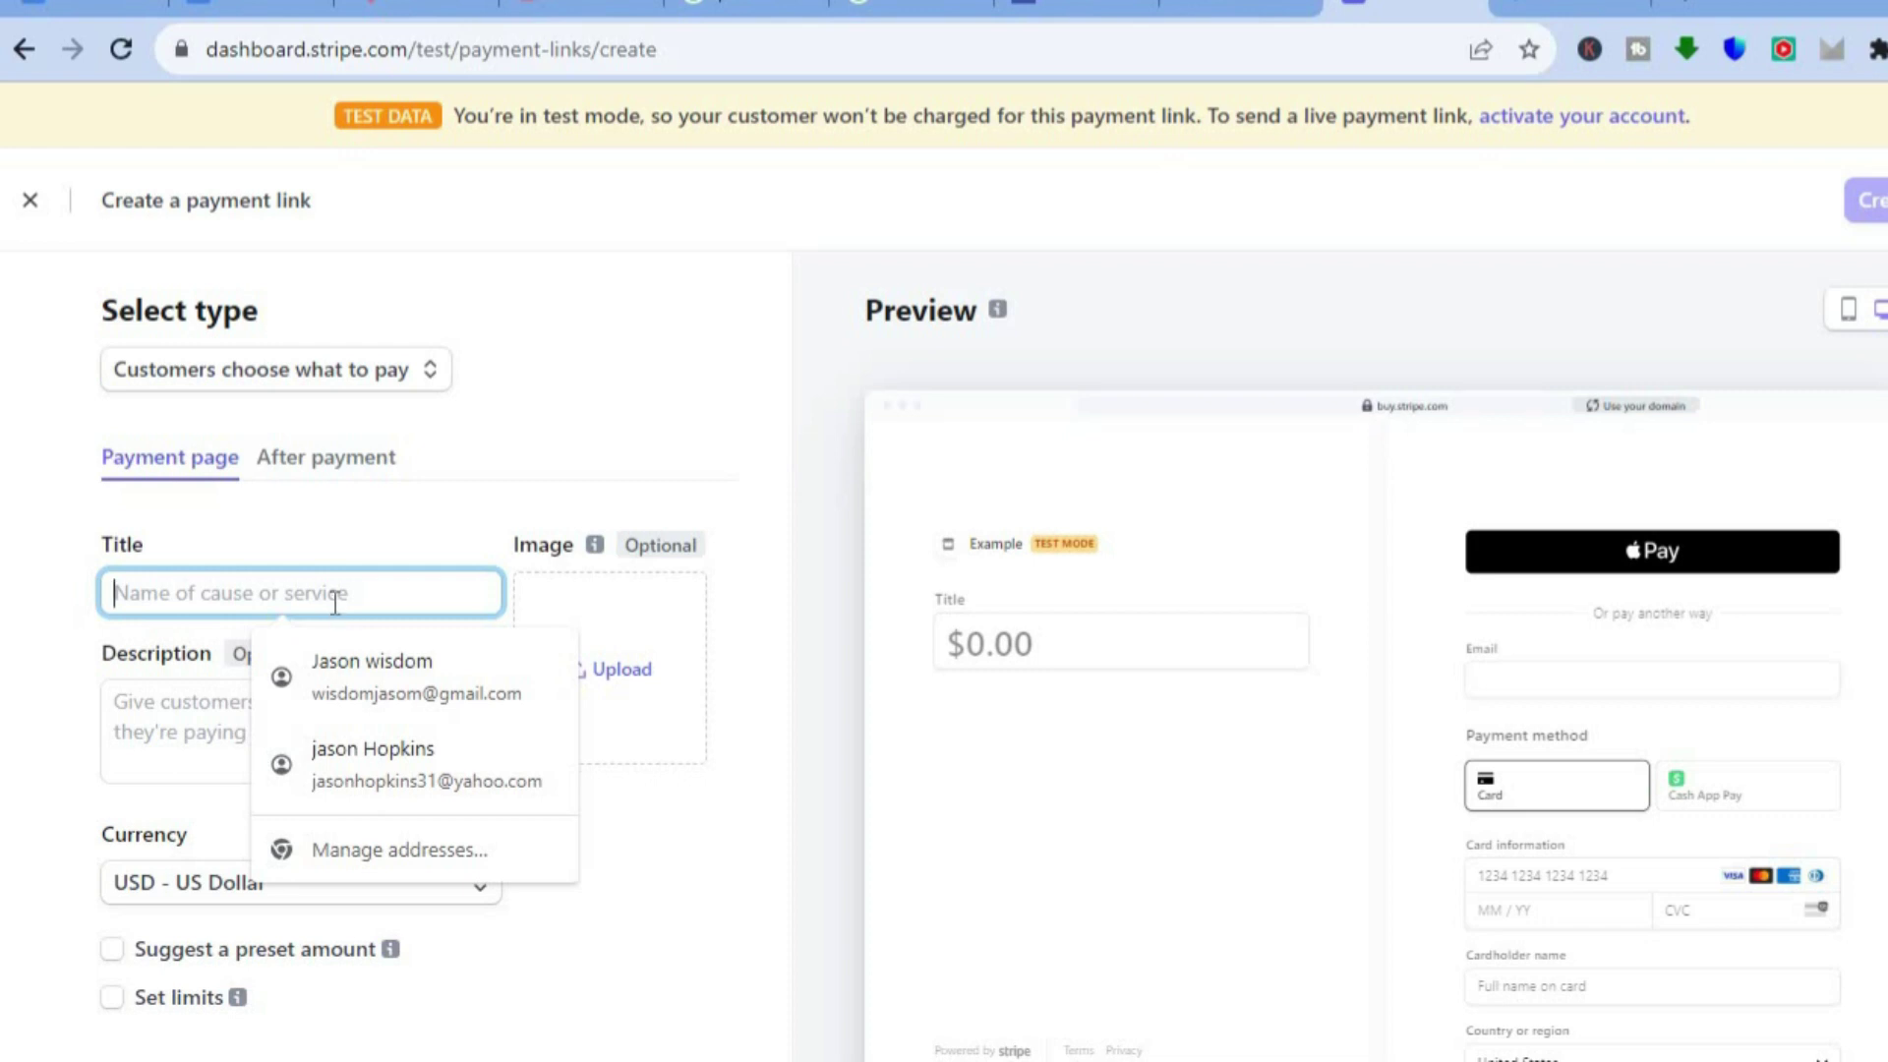
{"action": "type", "text": "TEST"}
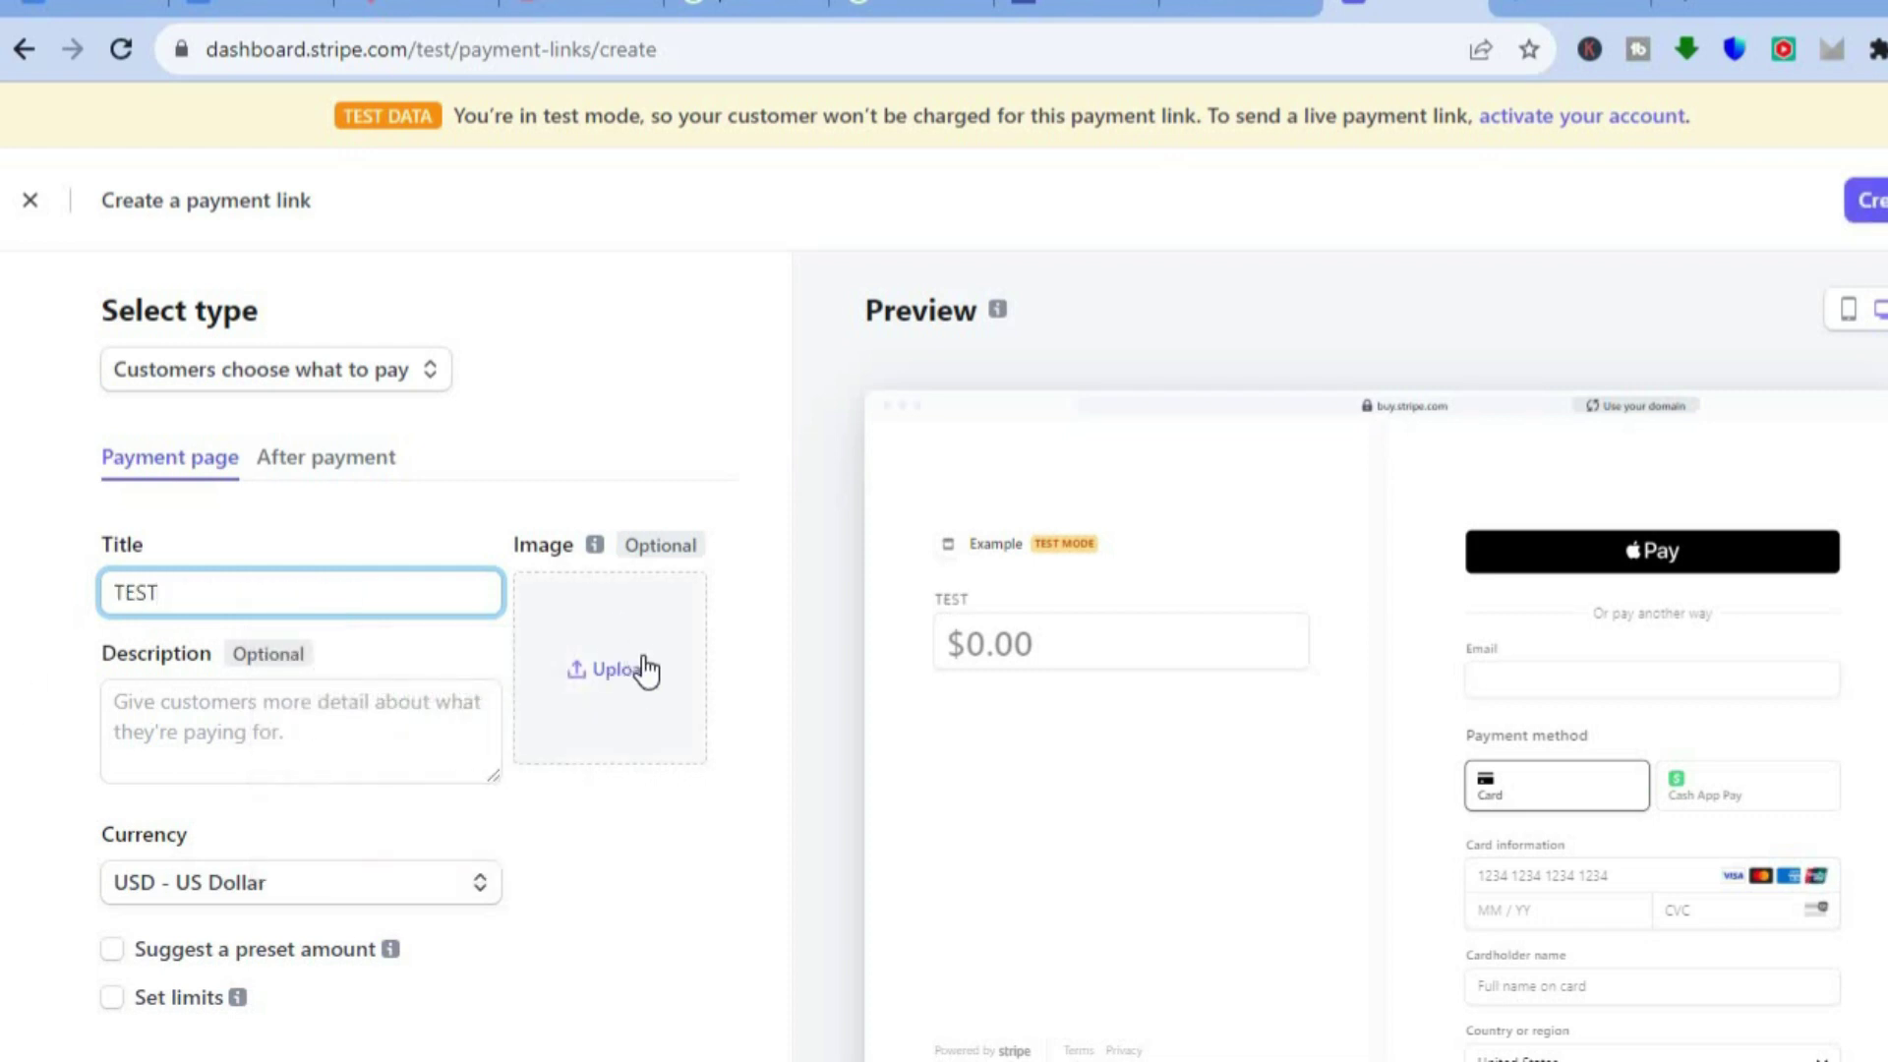
{"action": "scroll", "coordinate": [861, 769], "scroll_direction": "down", "scroll_amount": 3}
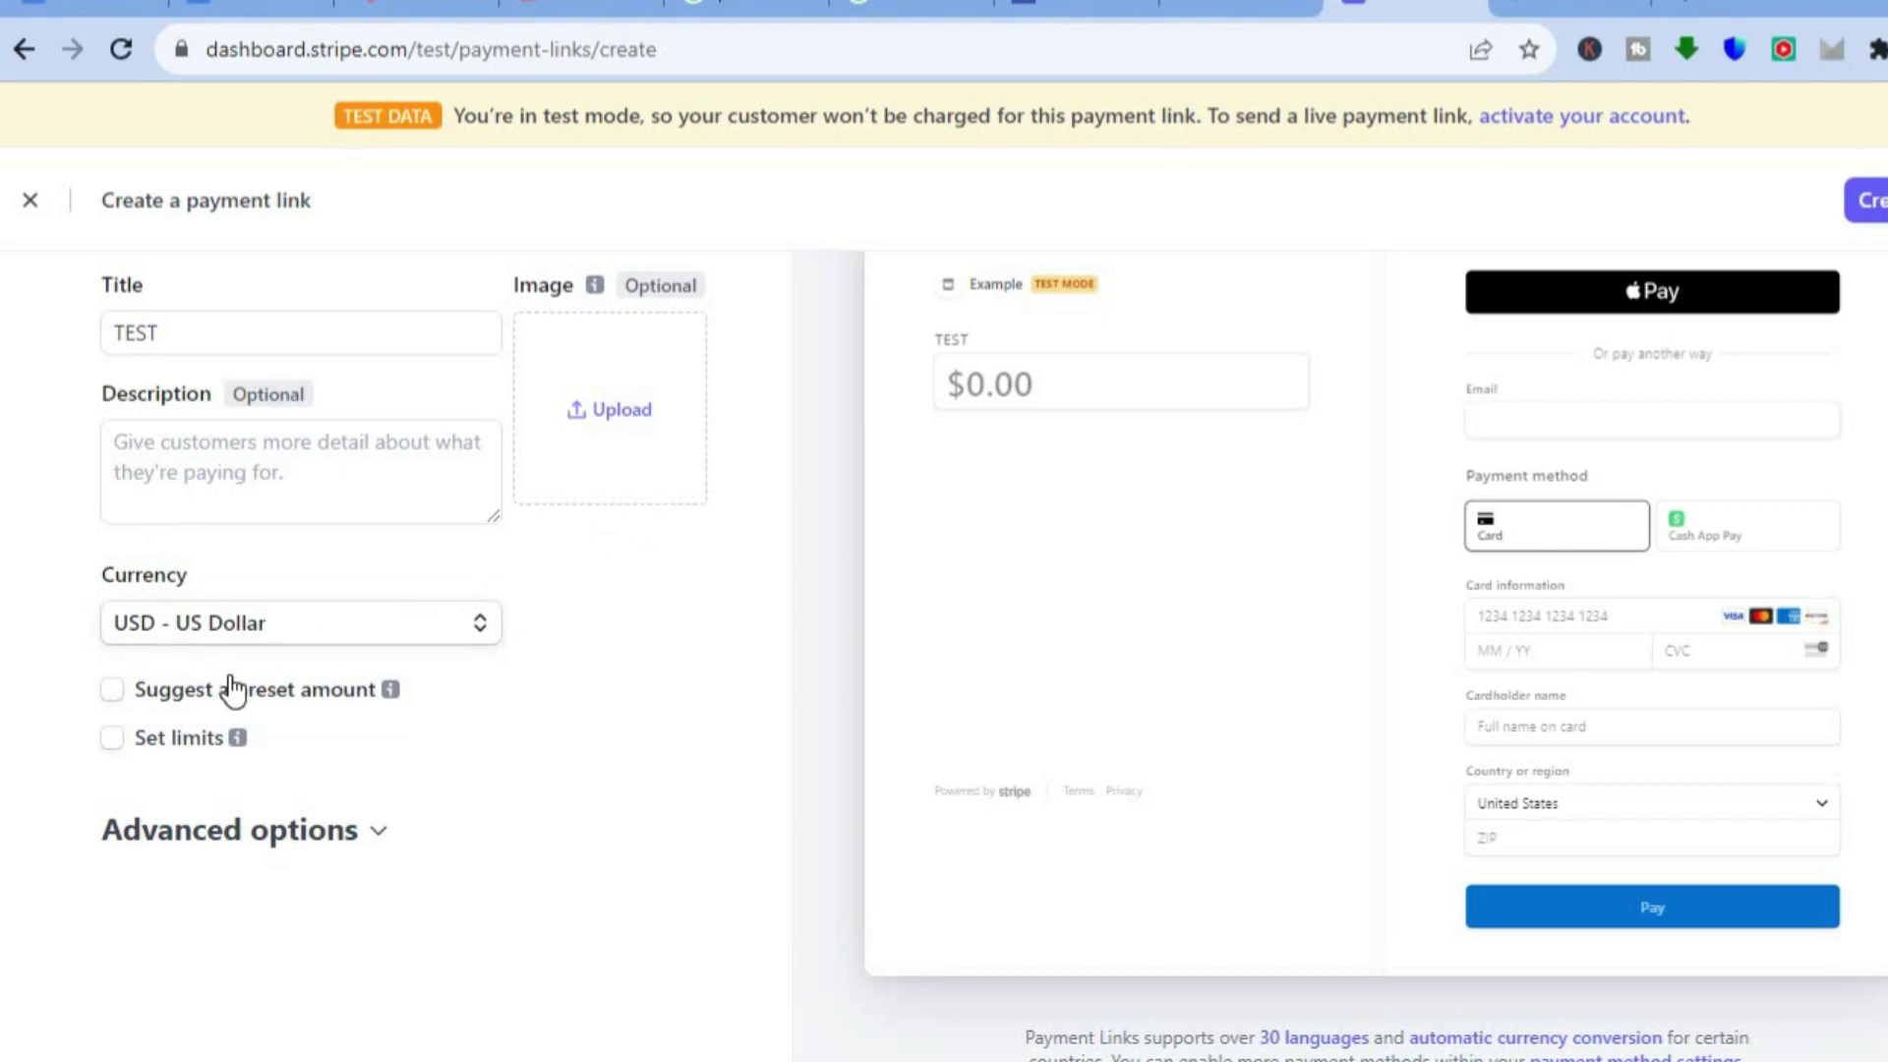
Set the call to action to Donate under Advanced options, leaving preset amount and custom fields off.
{"action": "left_click", "coordinate": [106, 694]}
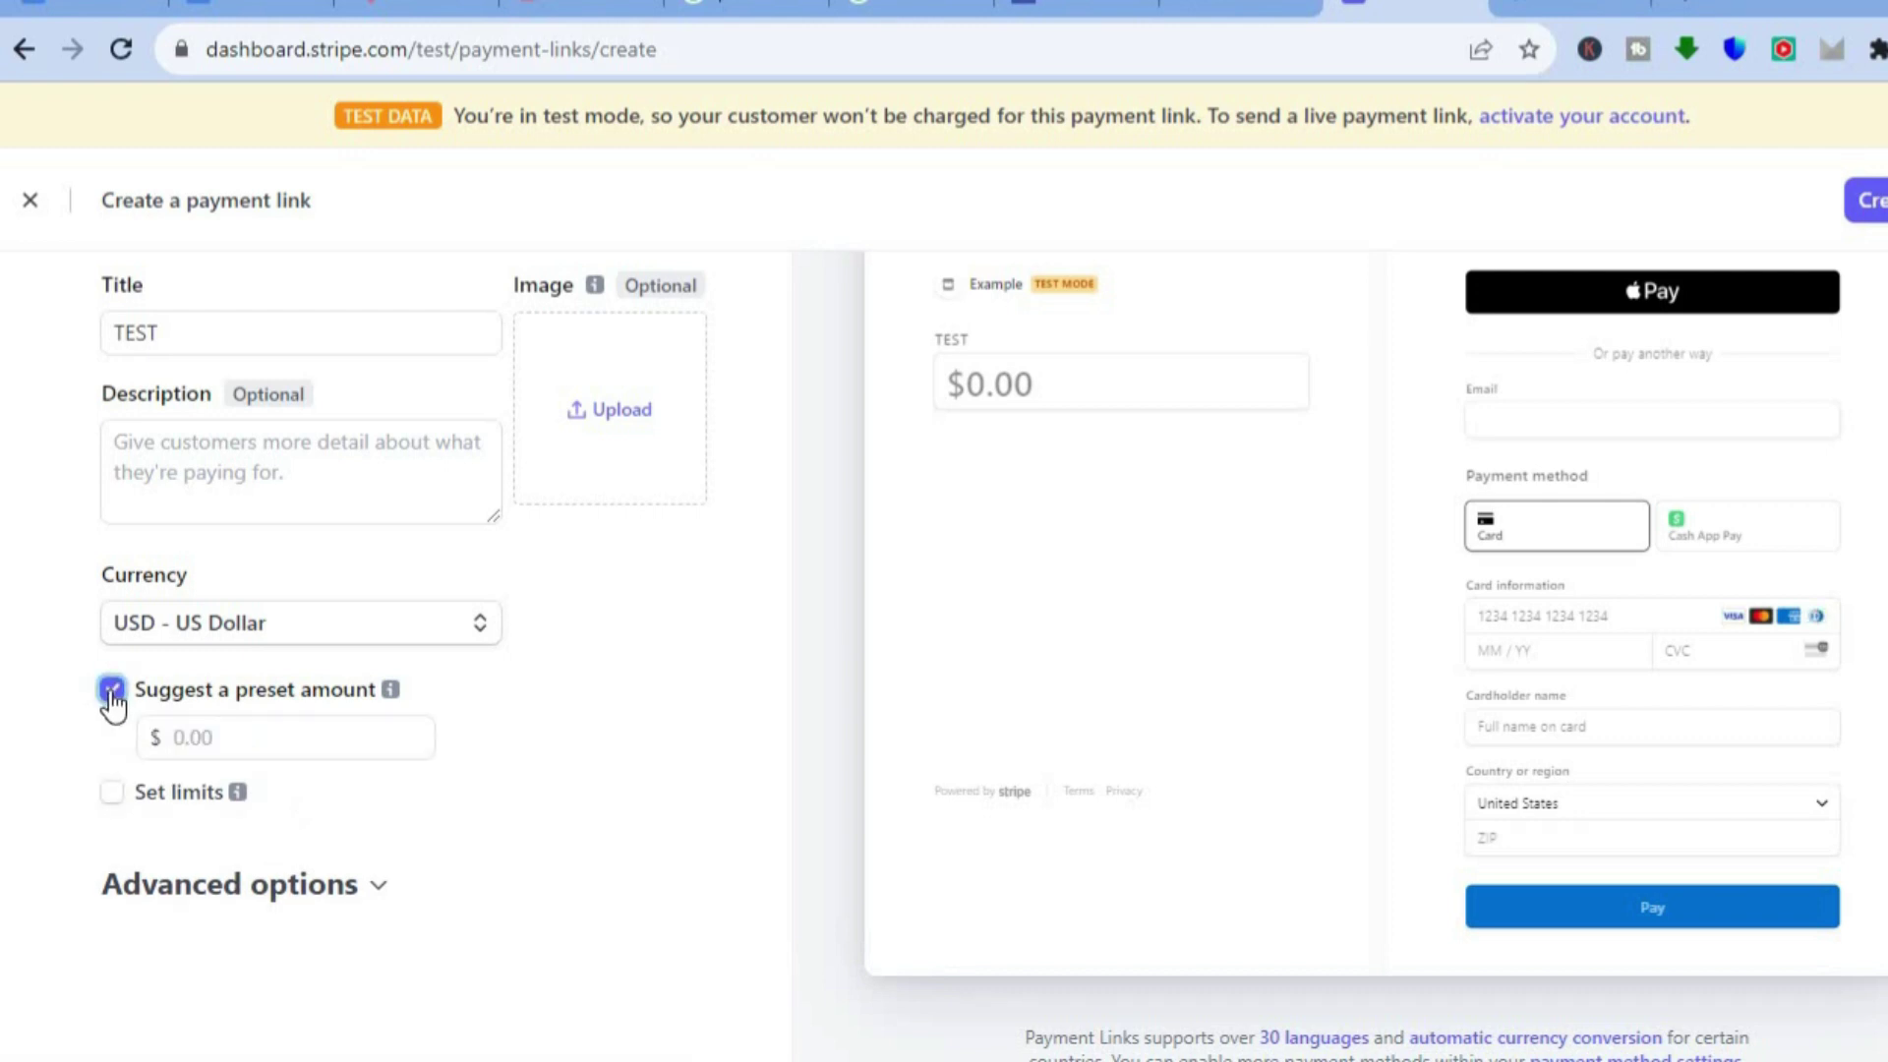
{"action": "left_click", "coordinate": [112, 694]}
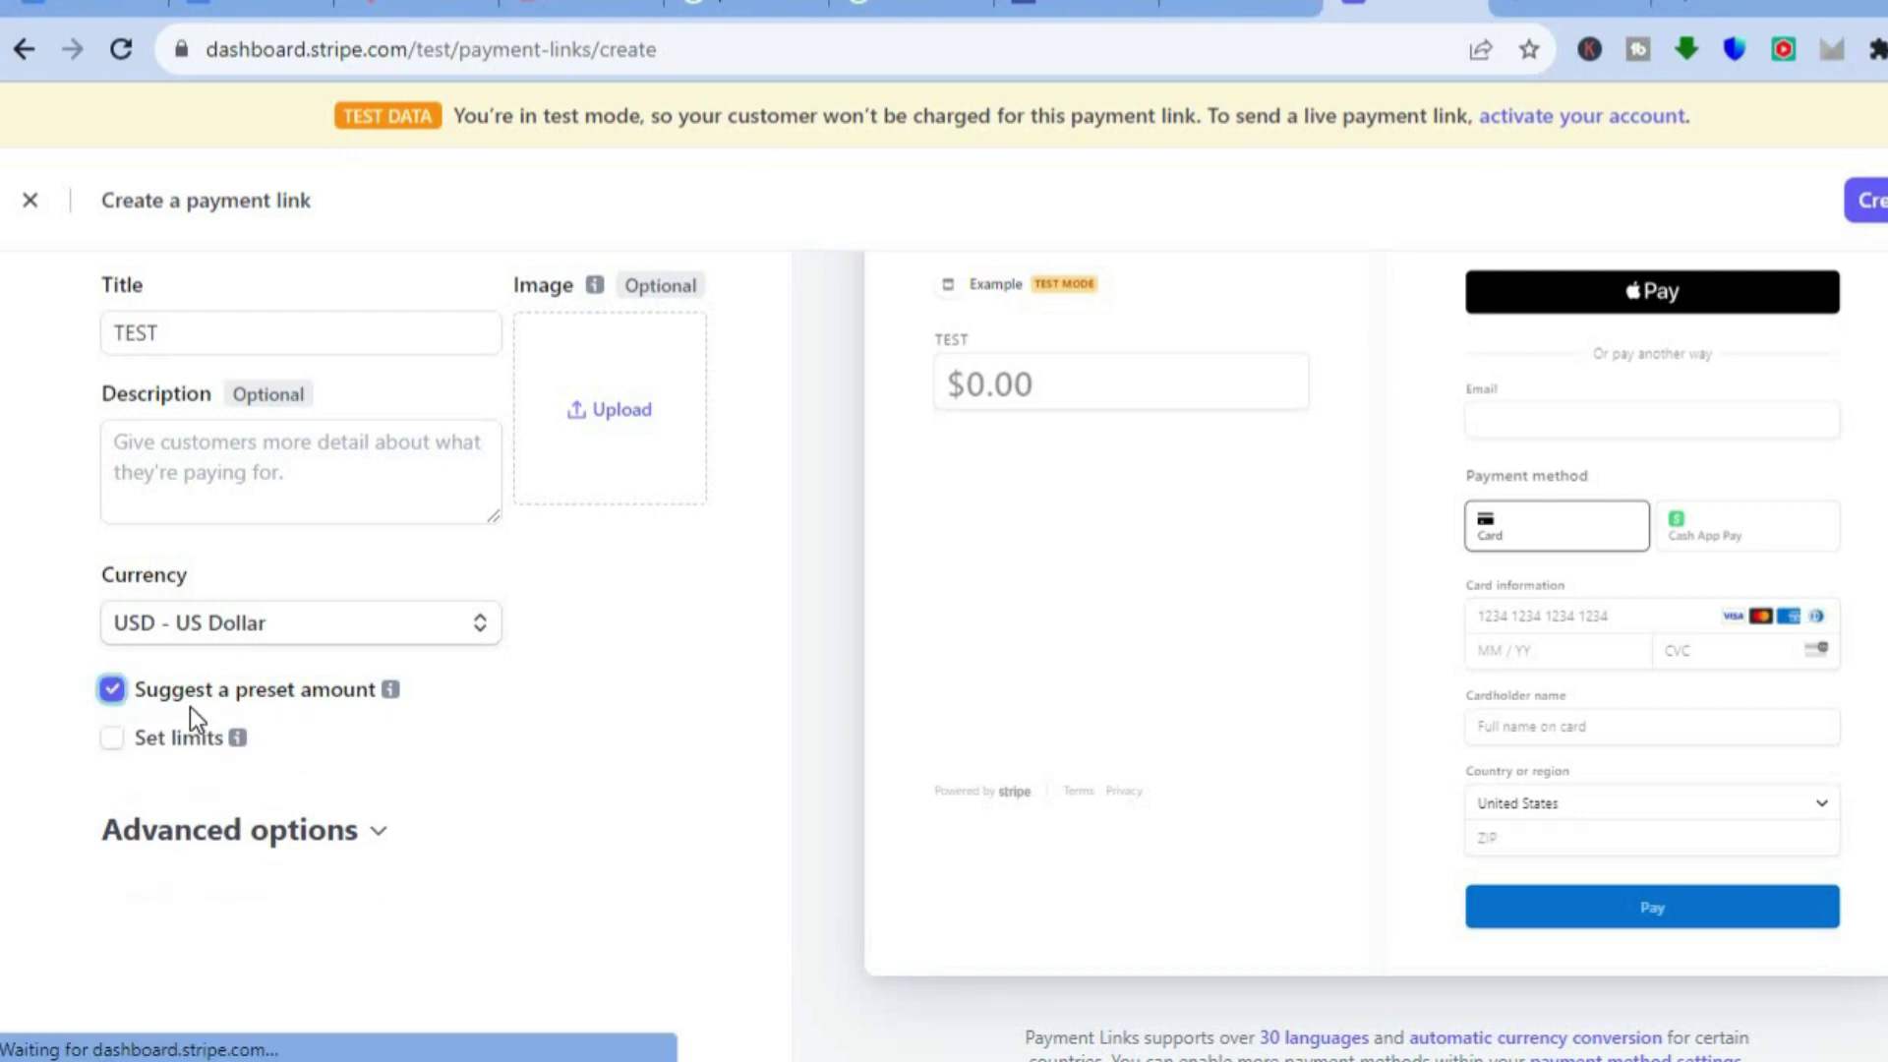
{"action": "left_click", "coordinate": [337, 831]}
{"action": "scroll", "coordinate": [337, 837], "scroll_direction": "down", "scroll_amount": 2}
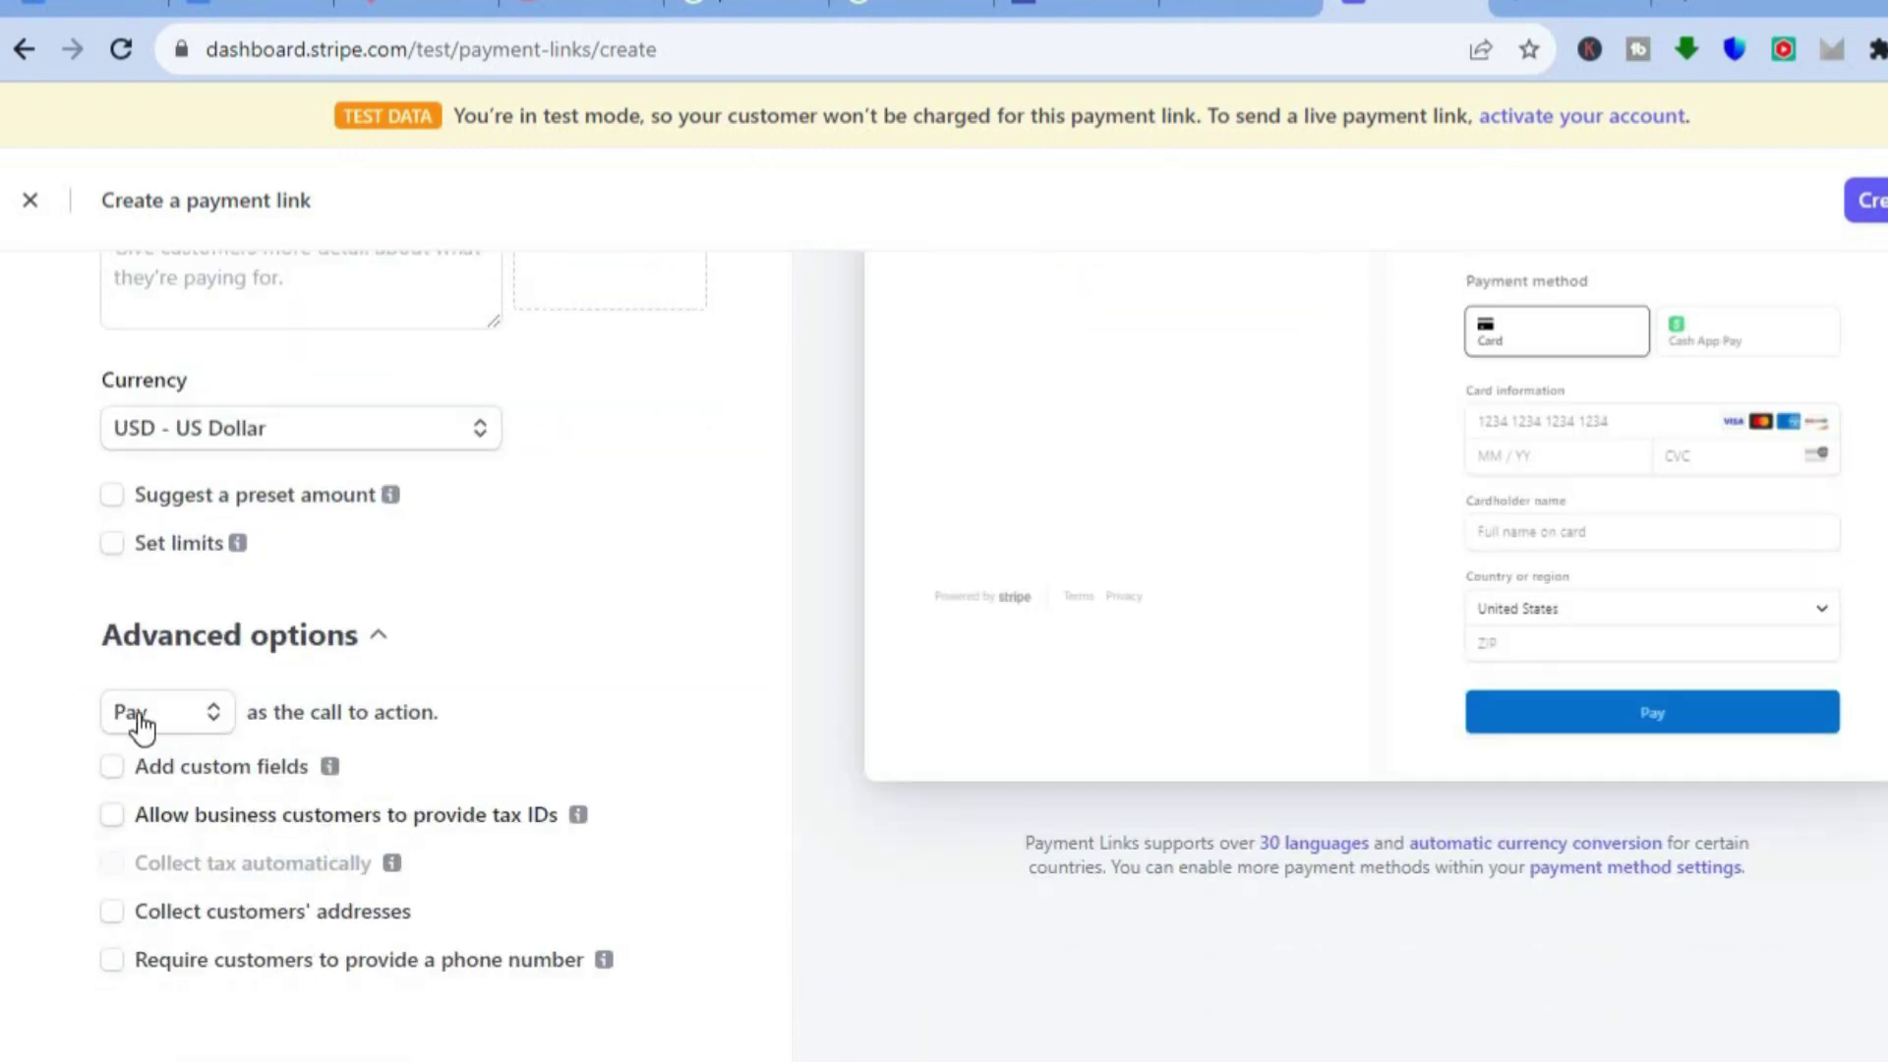
{"action": "left_click", "coordinate": [196, 725]}
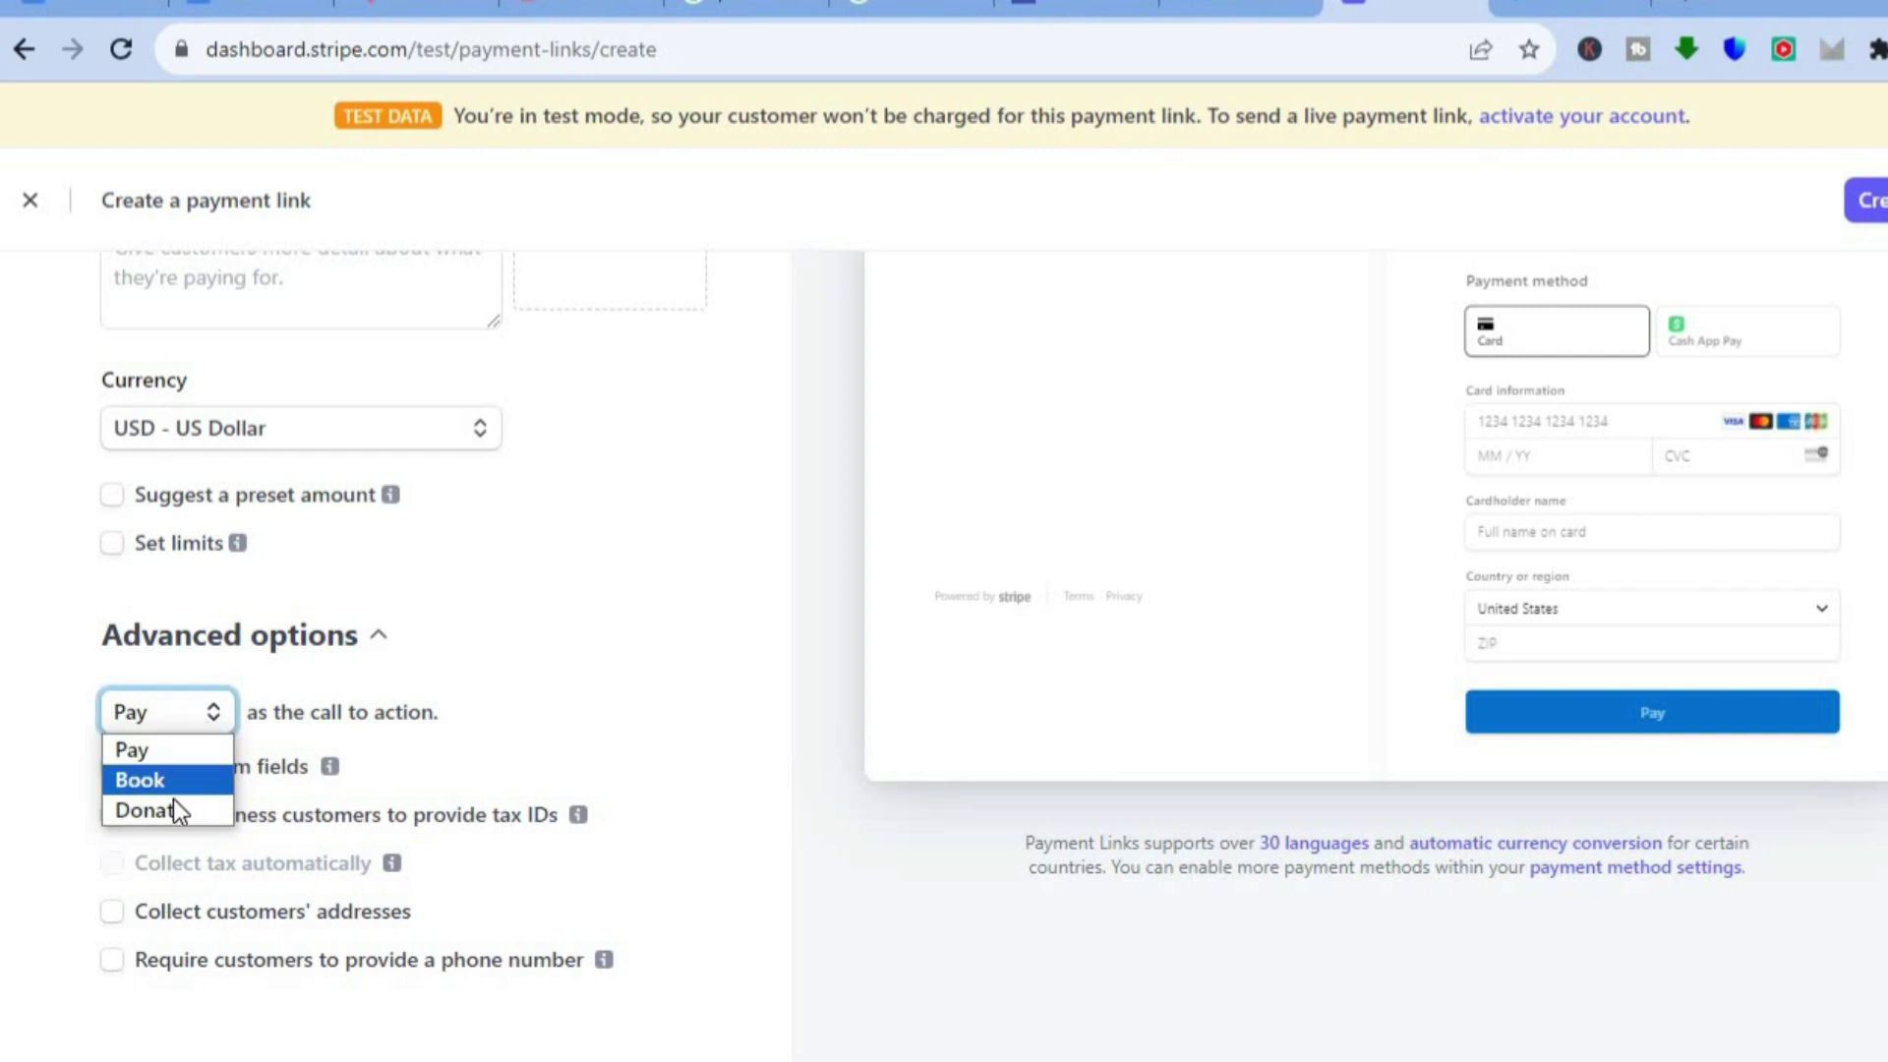
{"action": "key", "text": "Escape"}
{"action": "key", "text": "Down"}
{"action": "key", "text": "Down"}
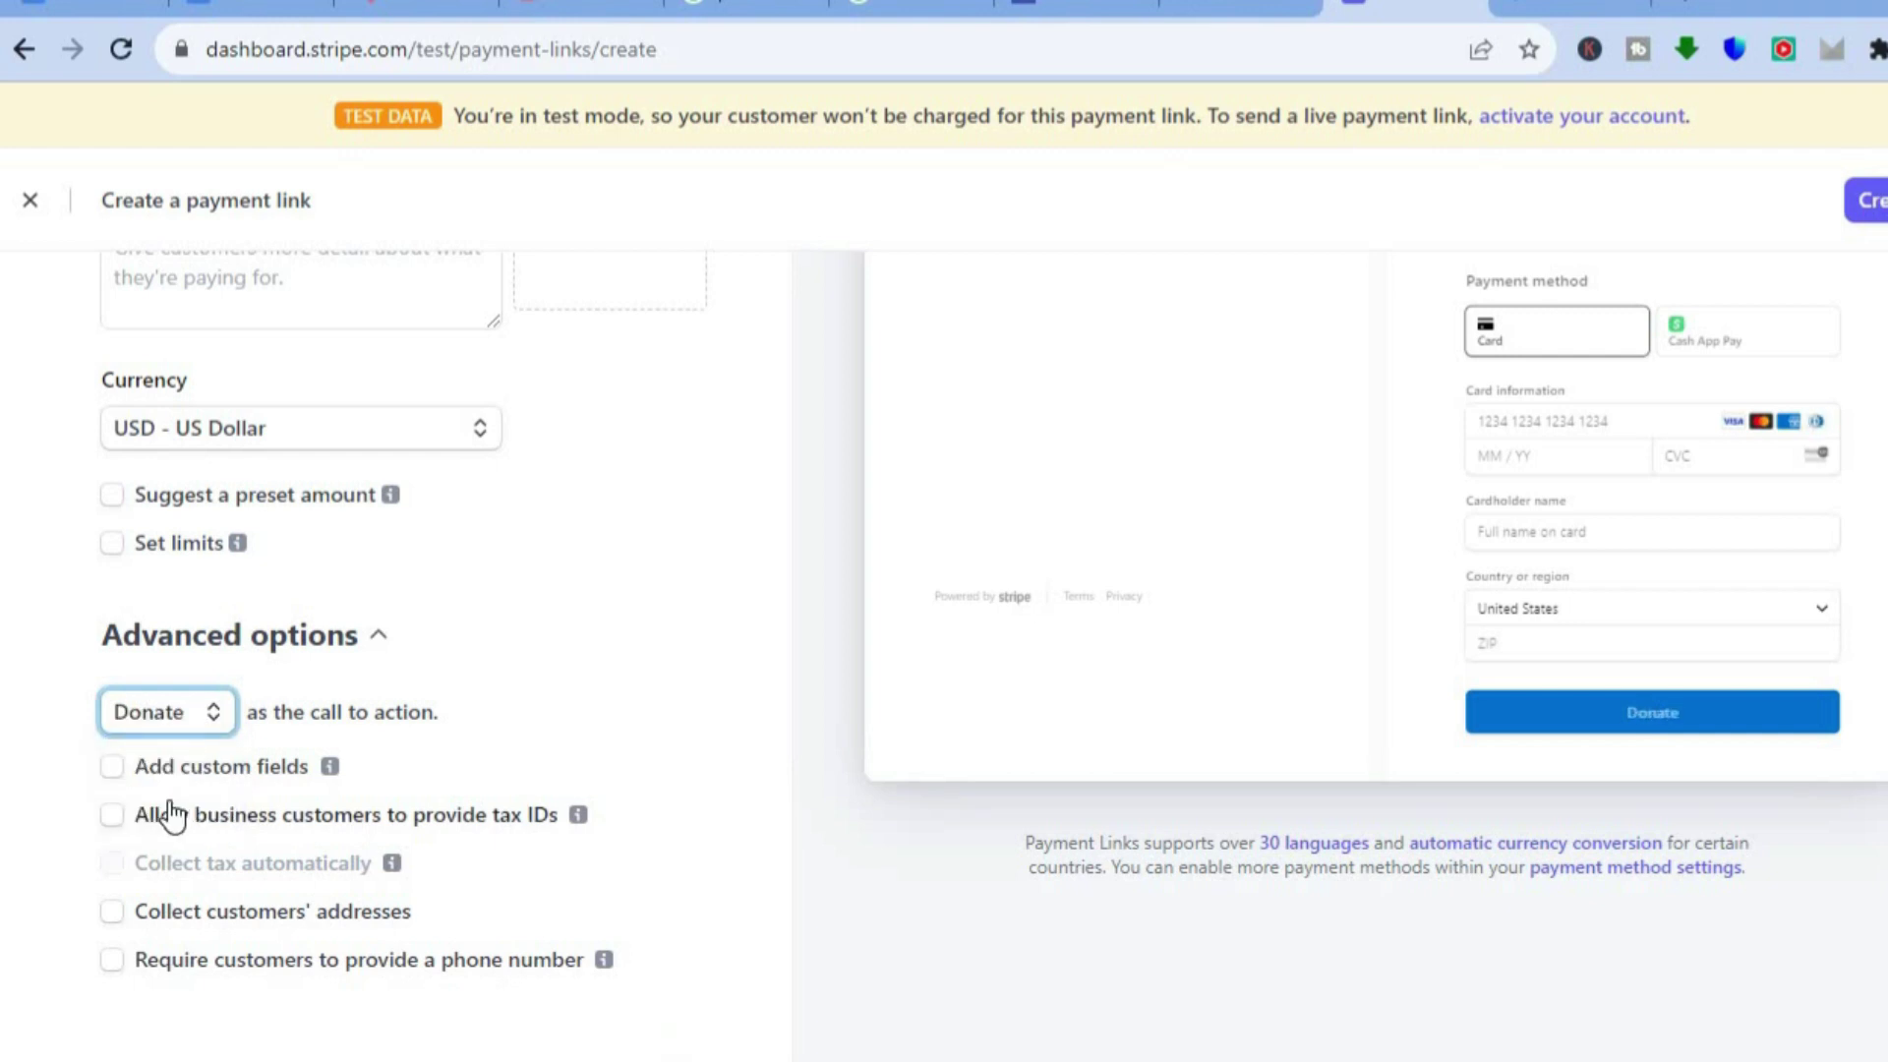
{"action": "left_click", "coordinate": [112, 767]}
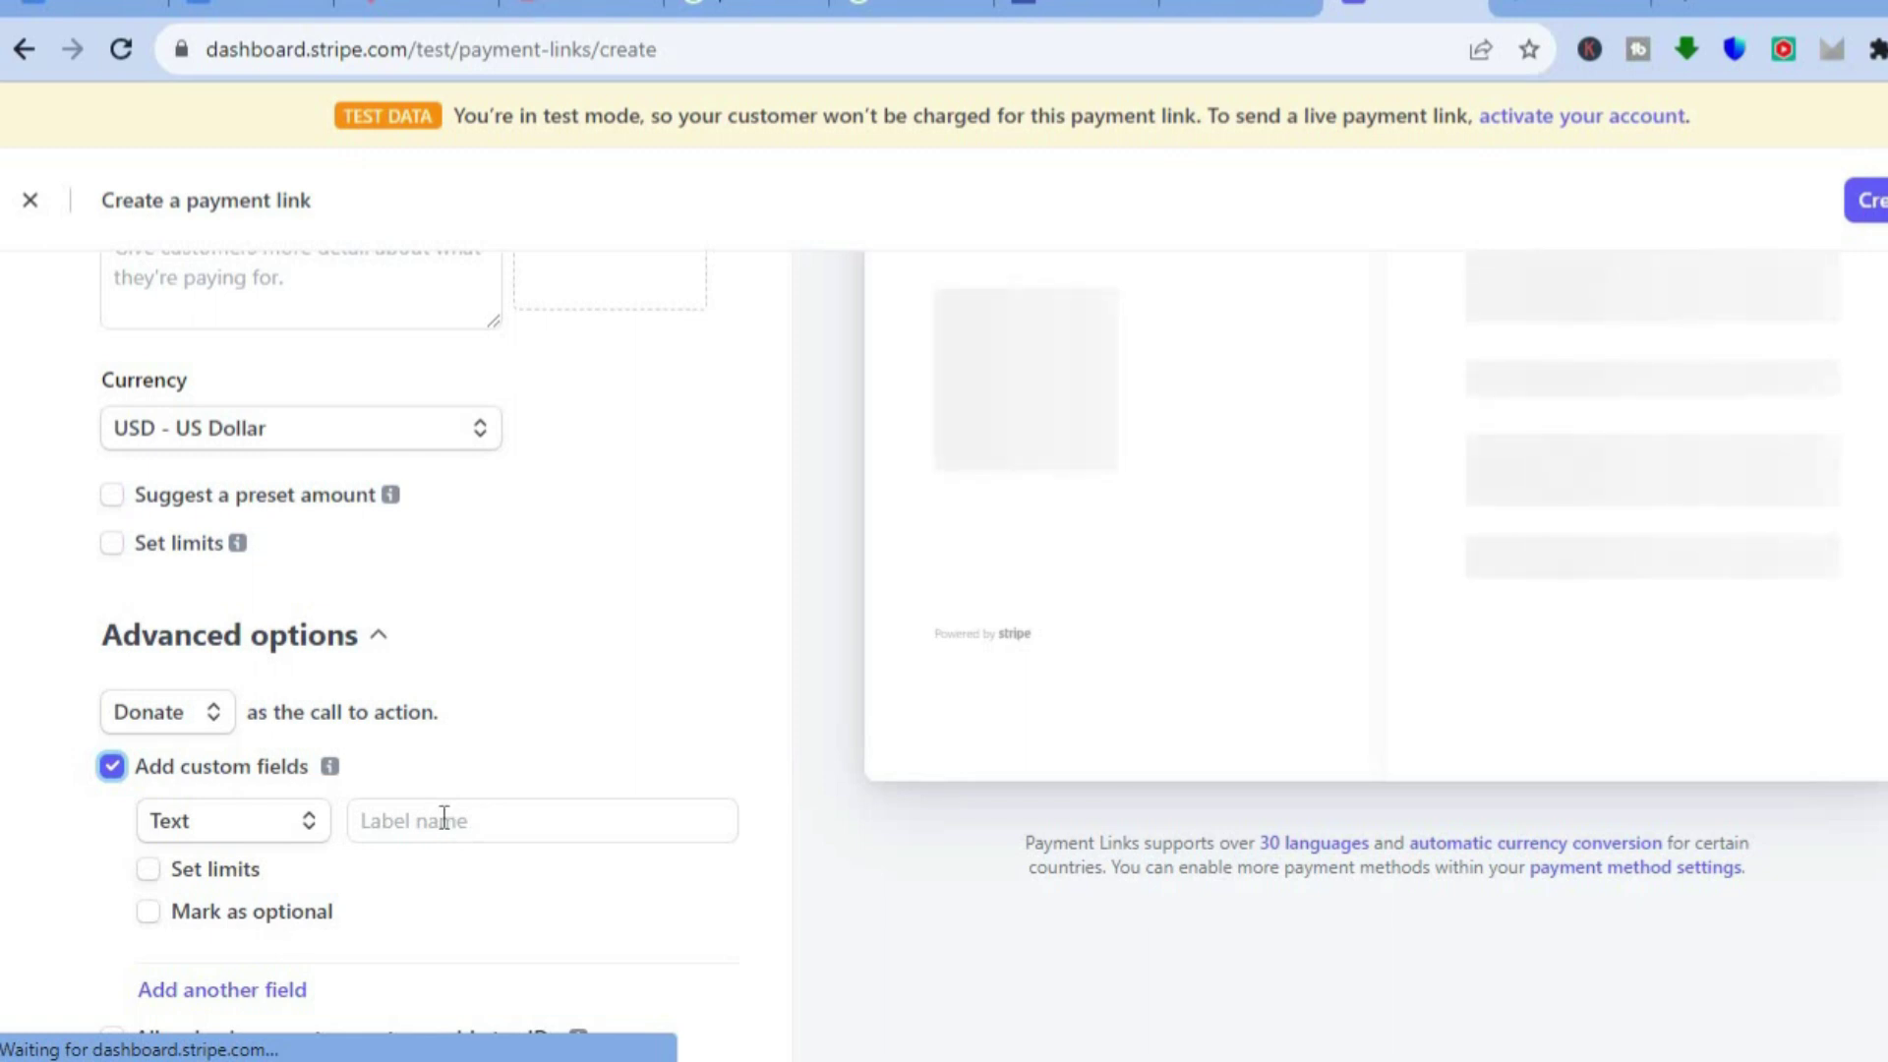
{"action": "left_click", "coordinate": [108, 769]}
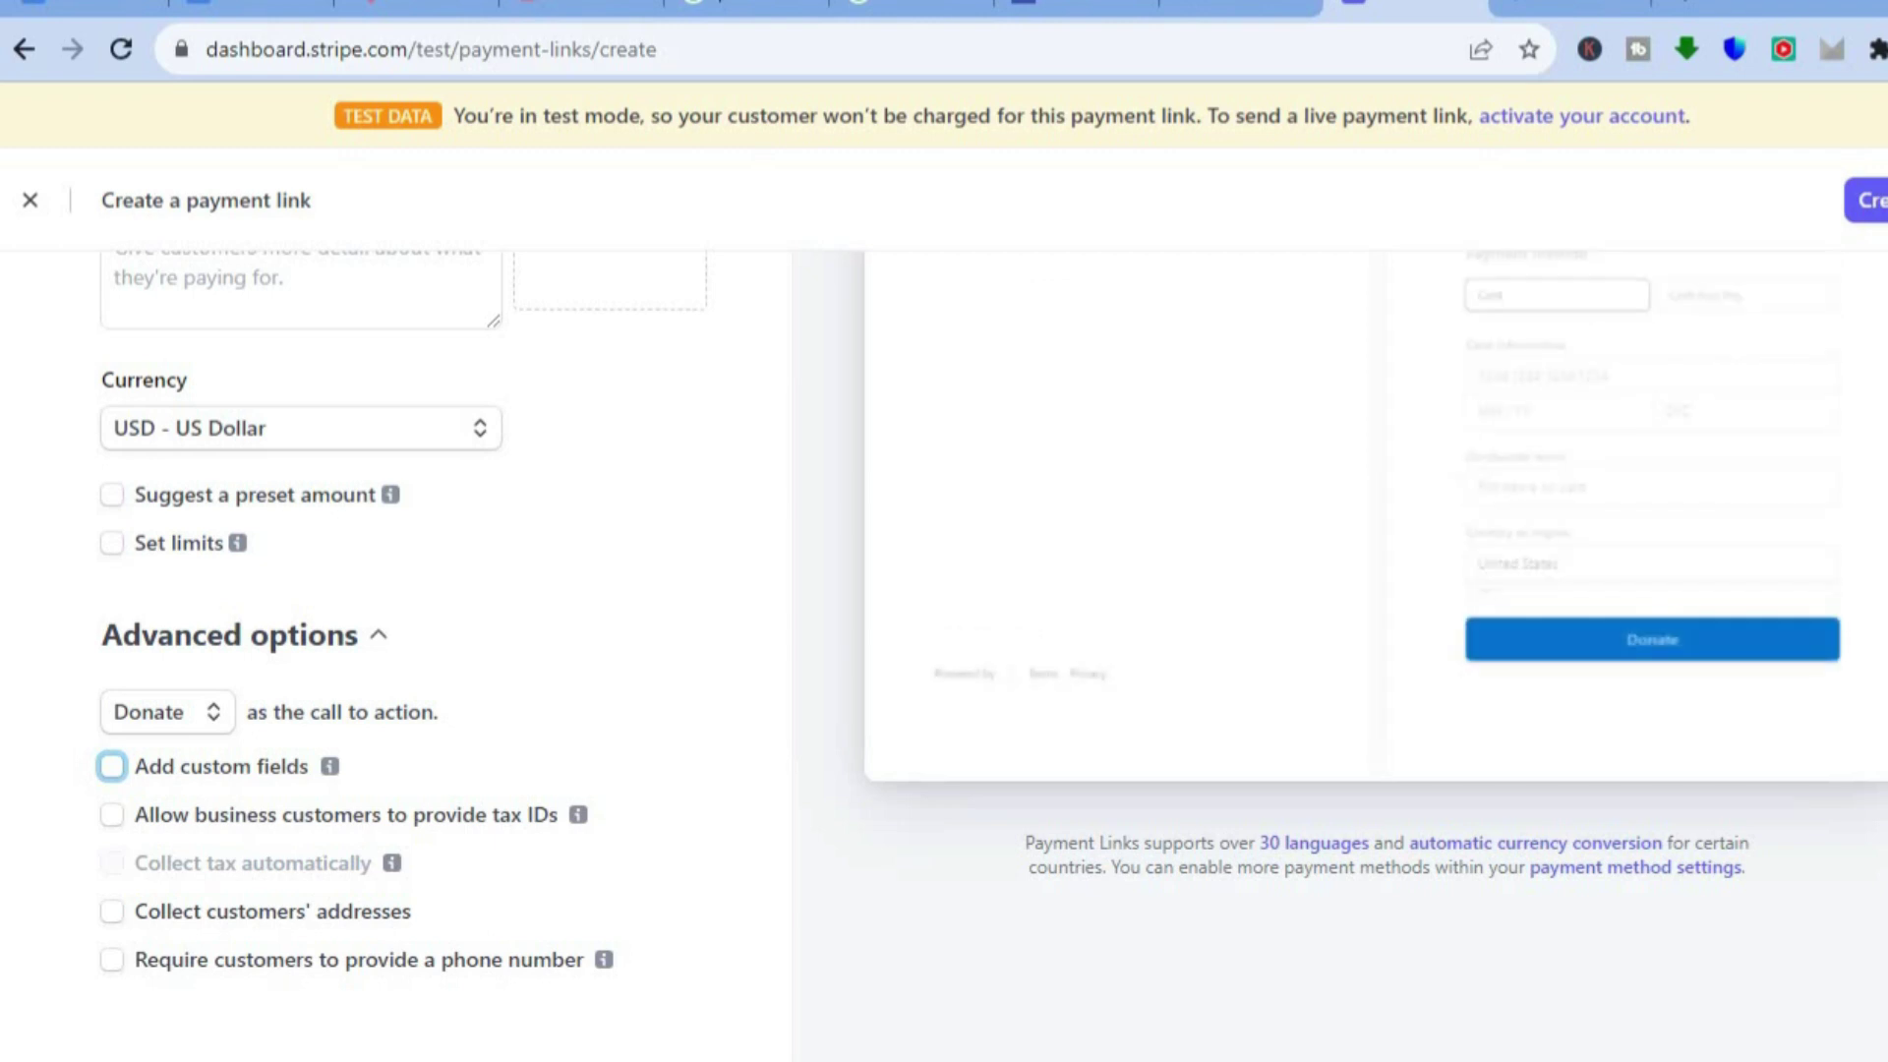
{"action": "scroll", "coordinate": [393, 639], "scroll_direction": "up", "scroll_amount": 4}
{"action": "scroll", "coordinate": [922, 539], "scroll_direction": "up", "scroll_amount": 1}
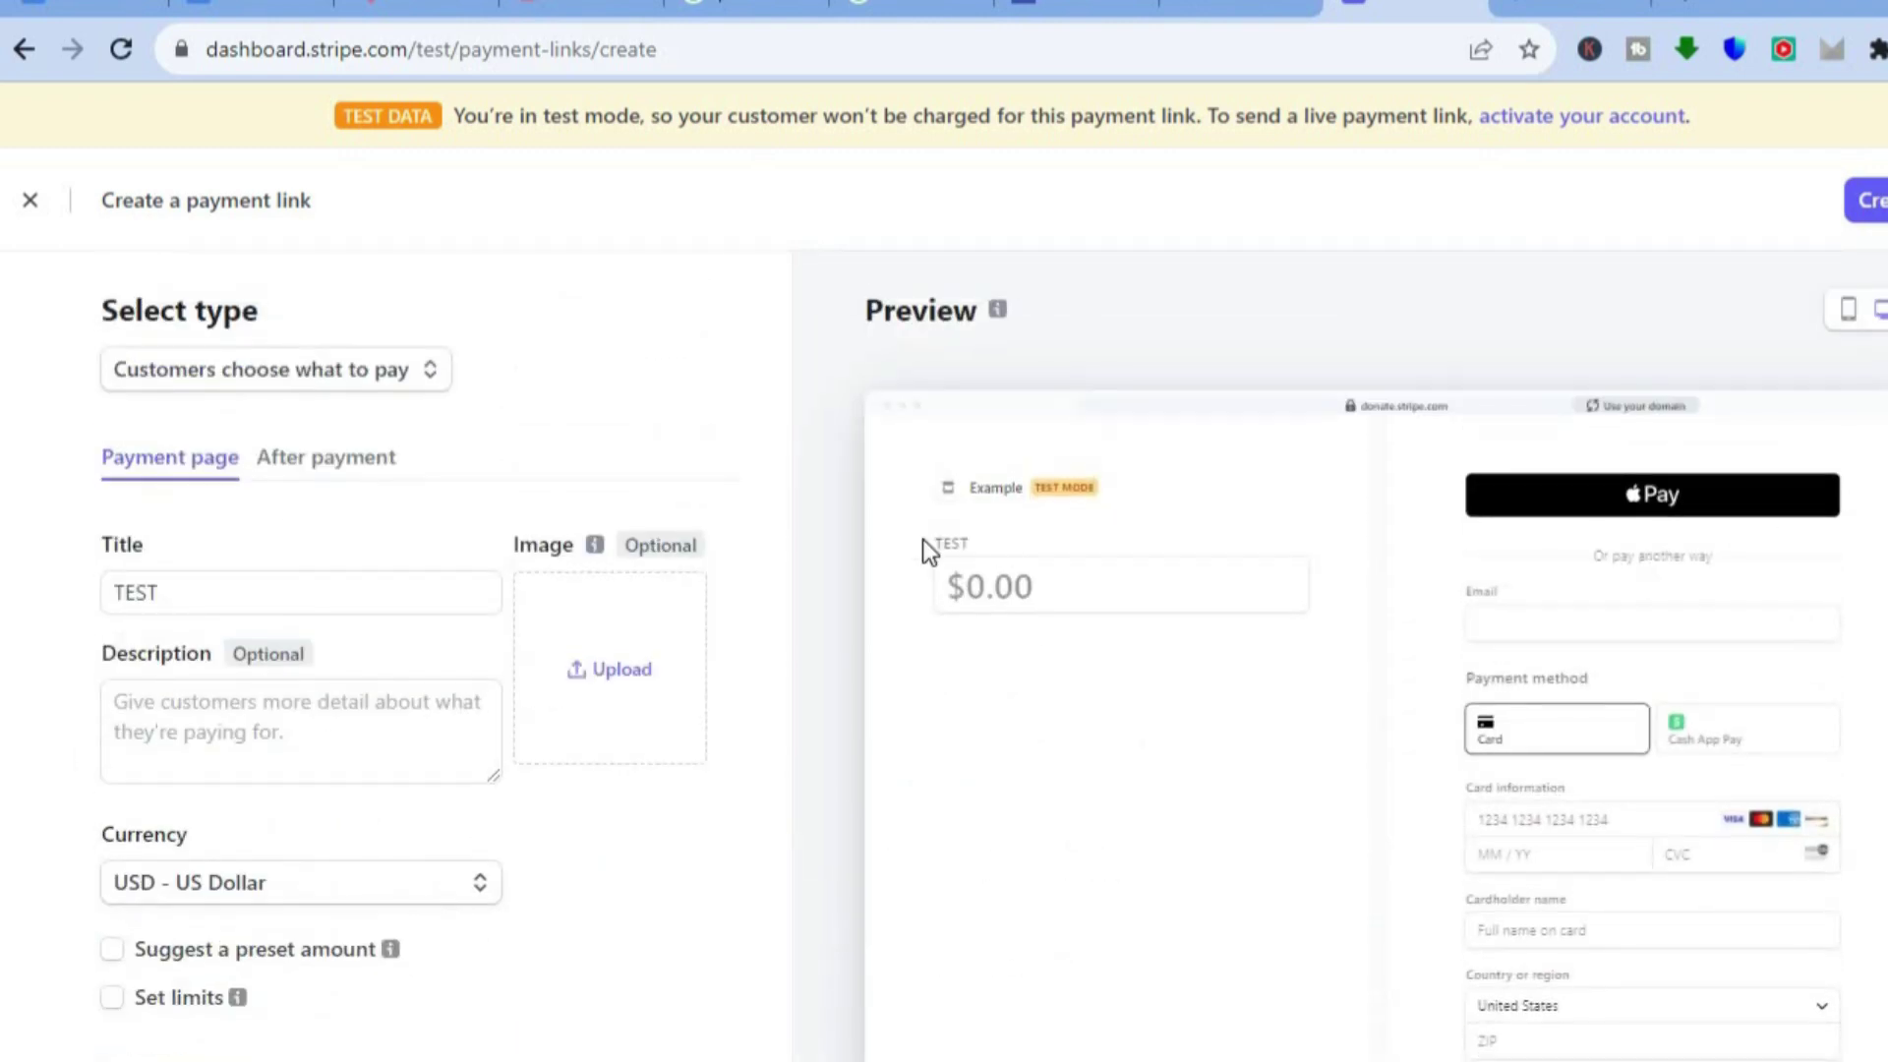
{"action": "left_click", "coordinate": [339, 460]}
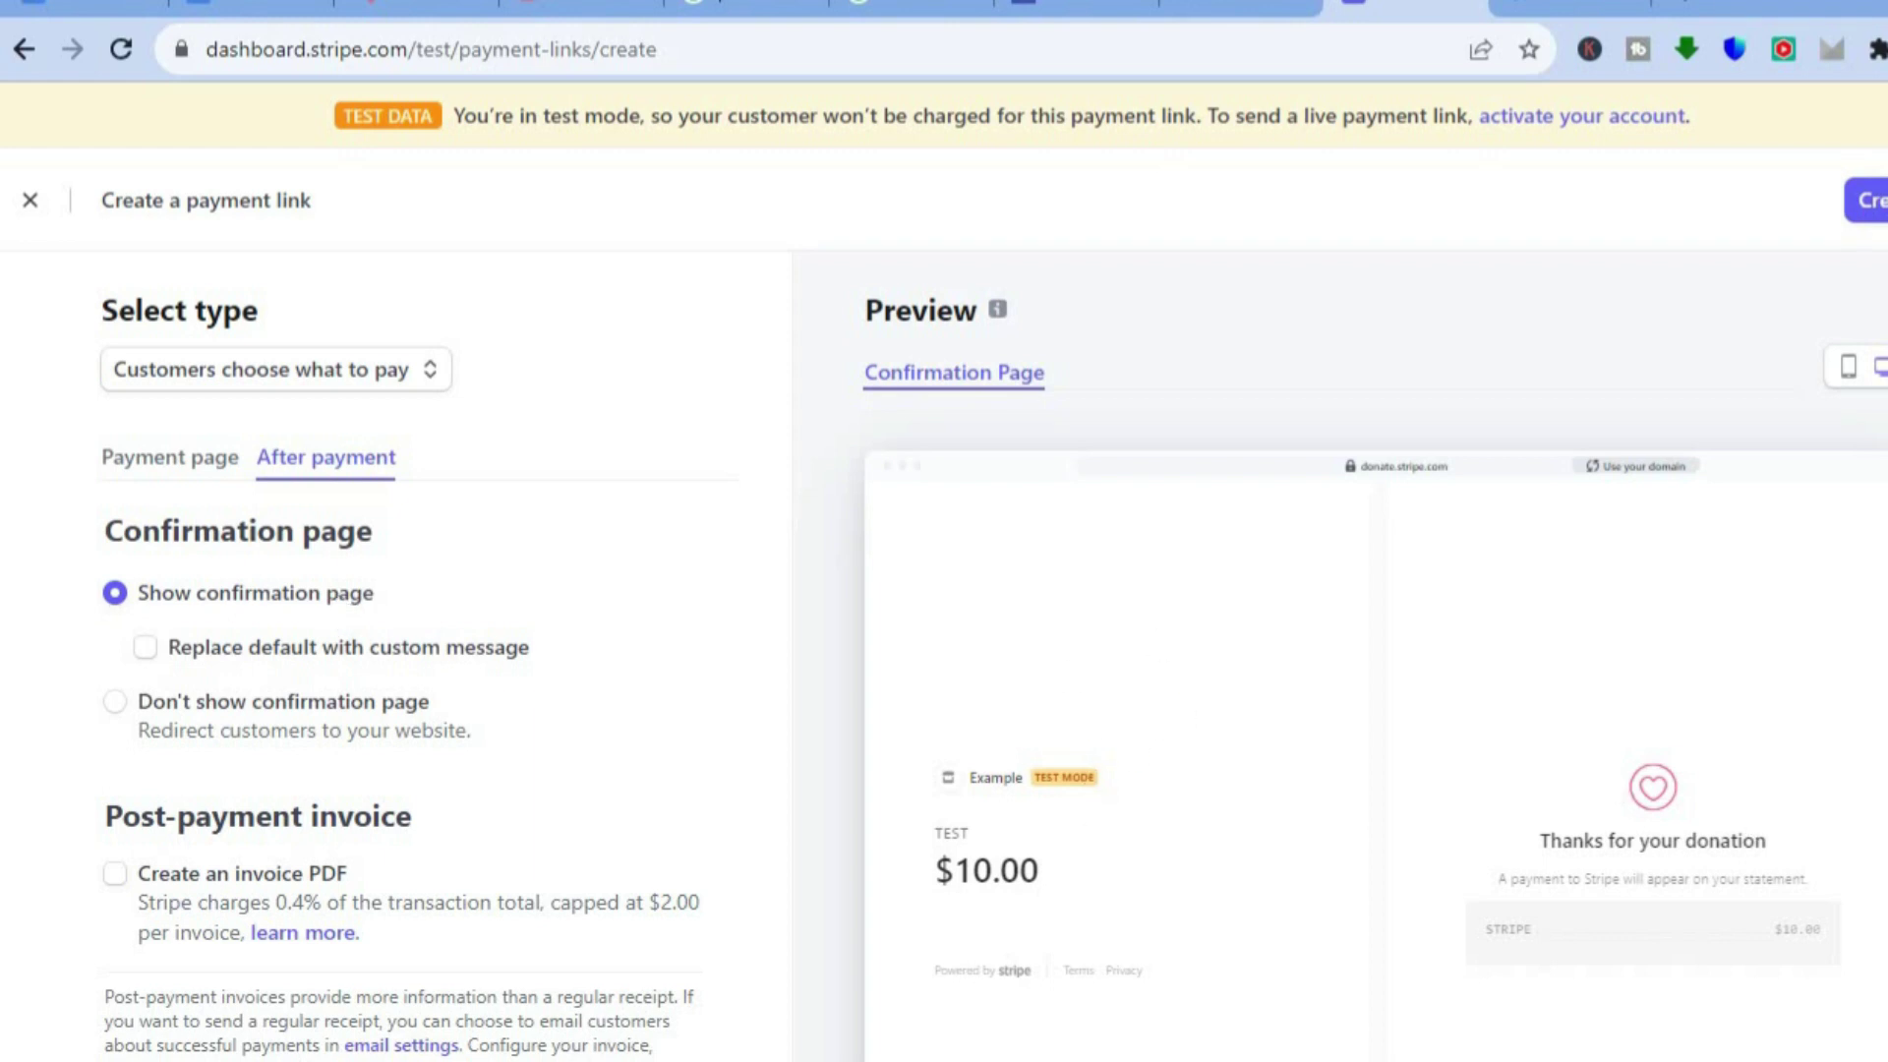
Keep the default confirmation page with no custom message and create the payment link.
{"action": "scroll", "coordinate": [944, 659], "scroll_direction": "down", "scroll_amount": 2}
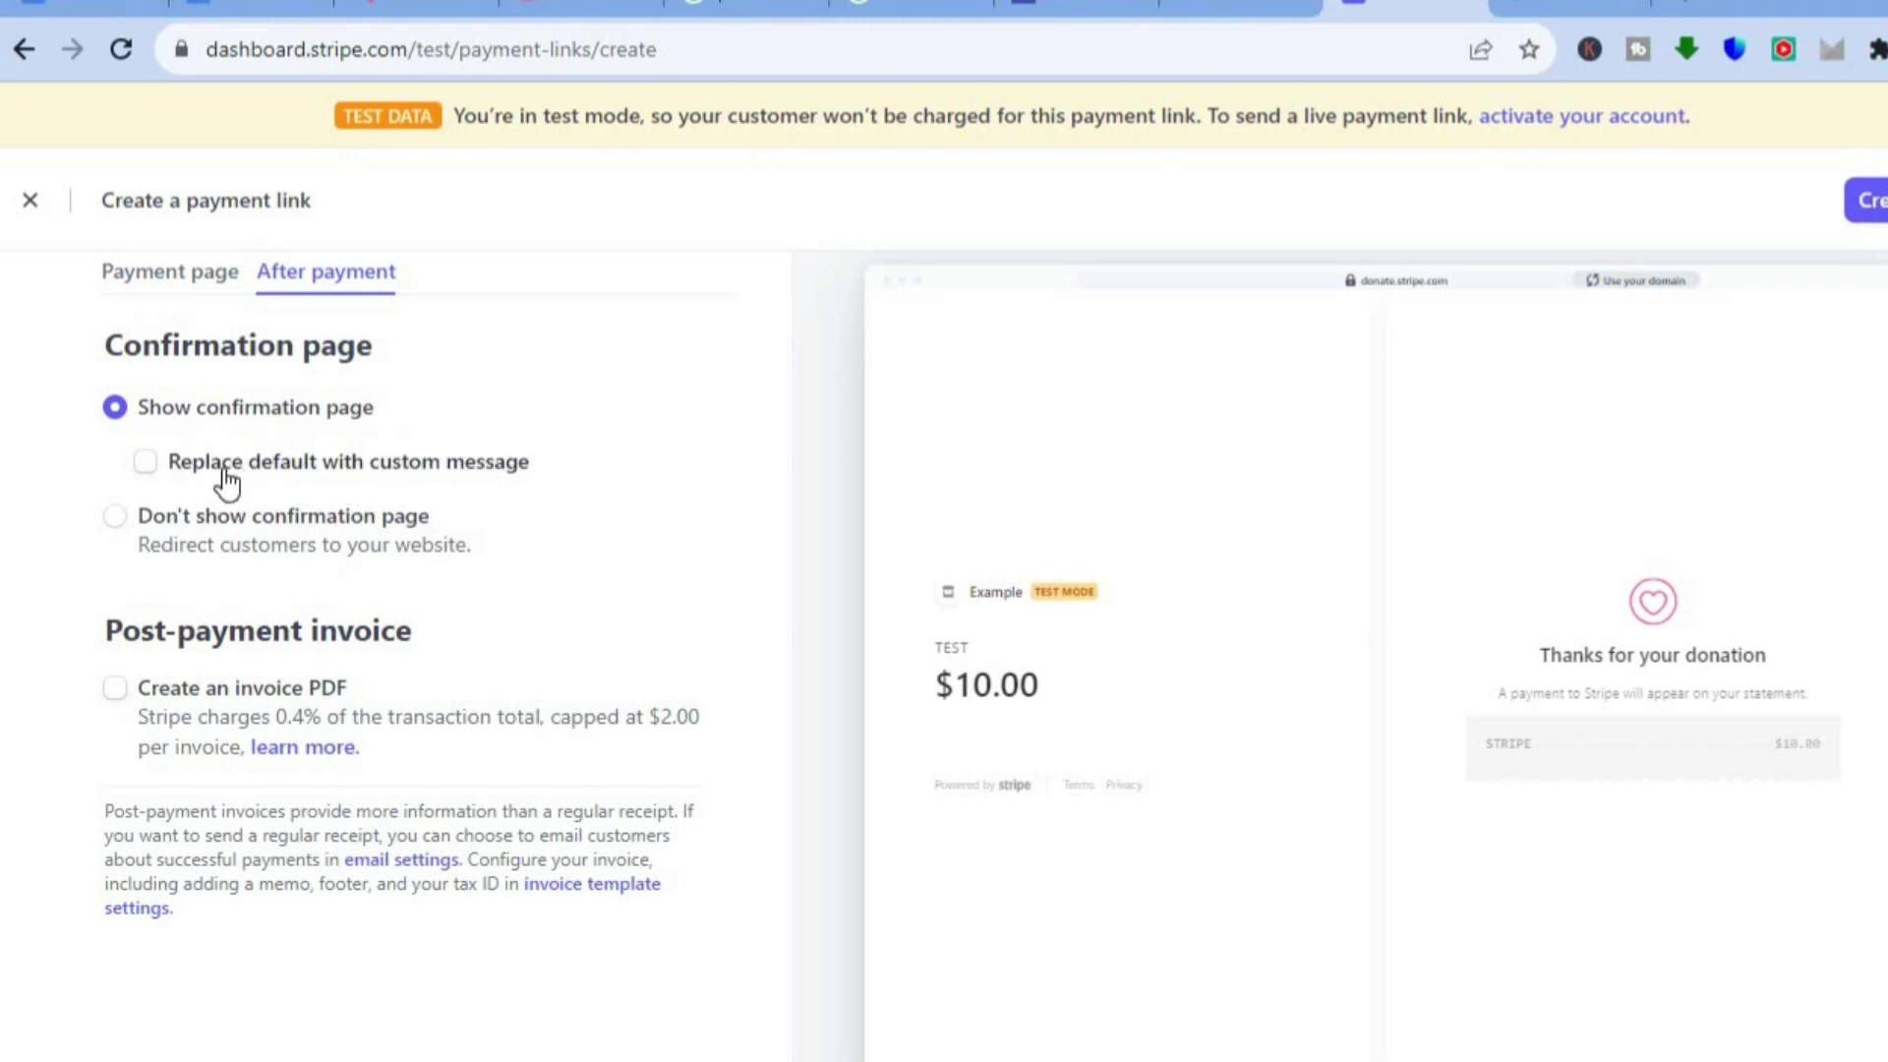
{"action": "left_click", "coordinate": [144, 462]}
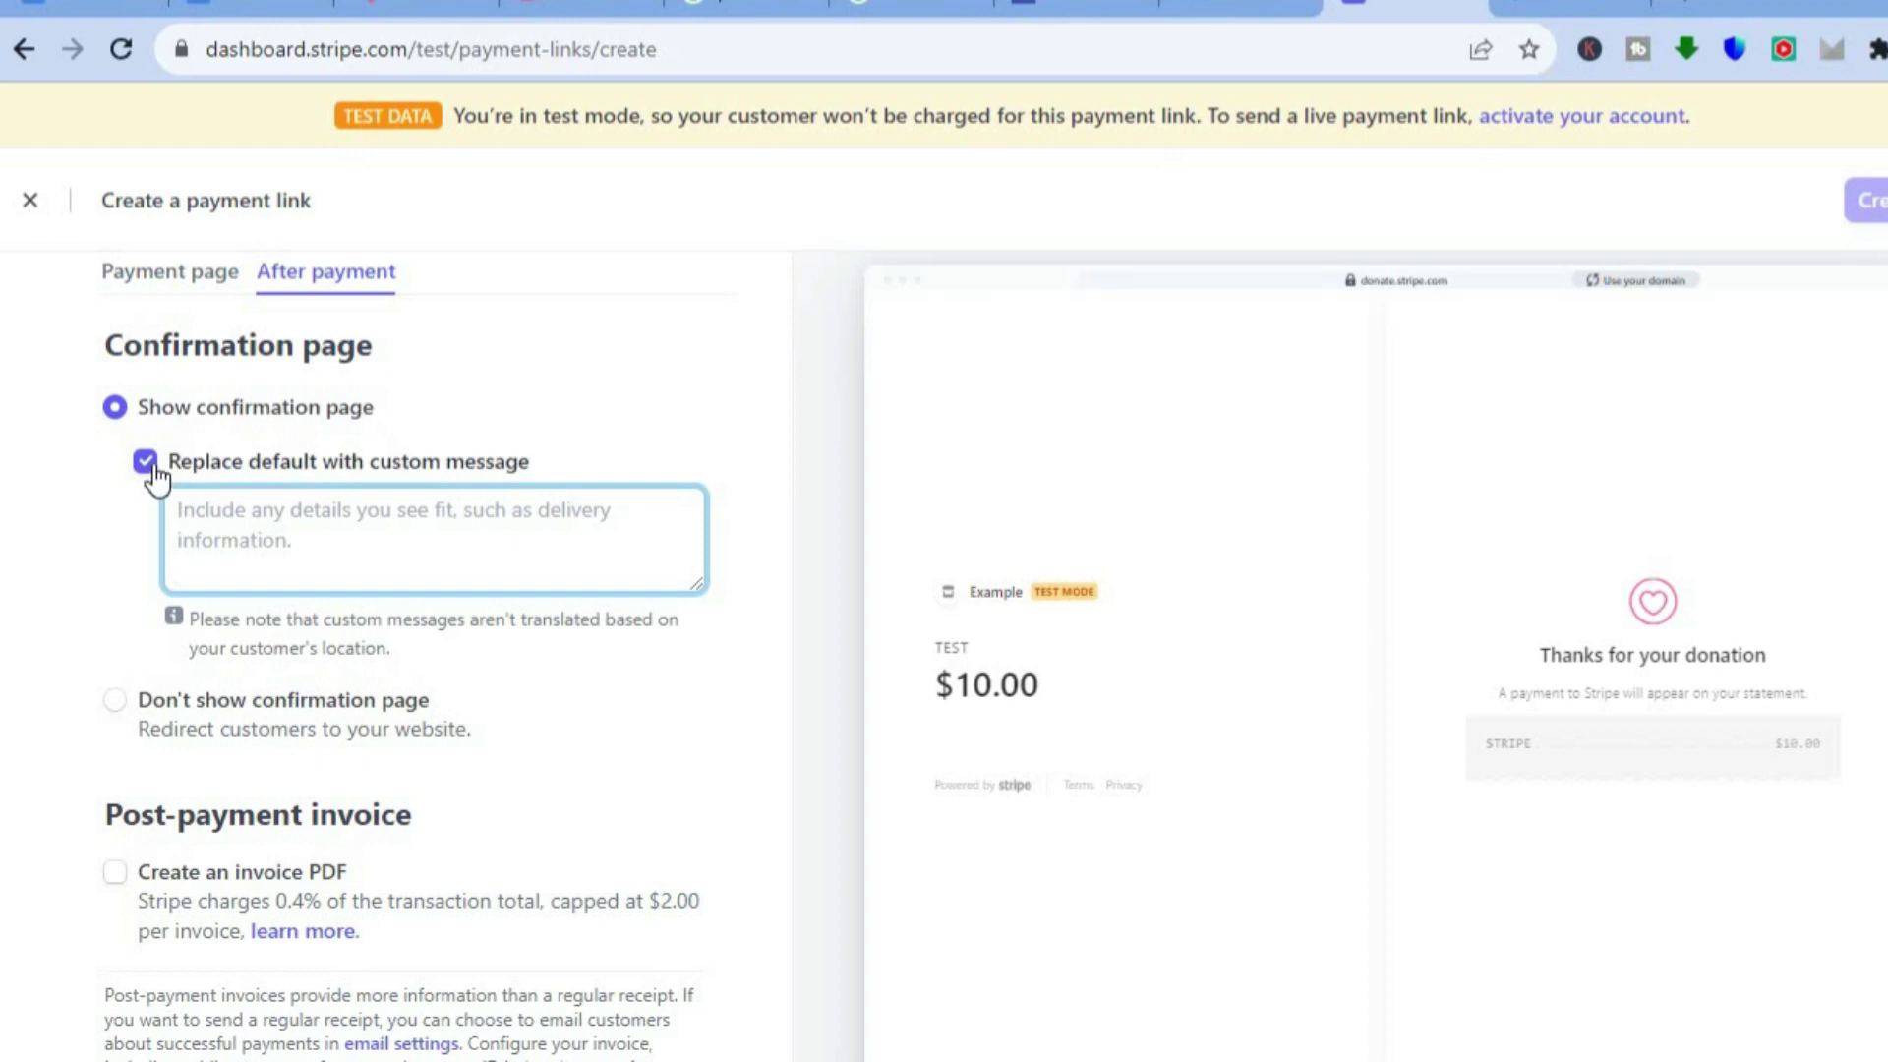
{"action": "left_click", "coordinate": [148, 463]}
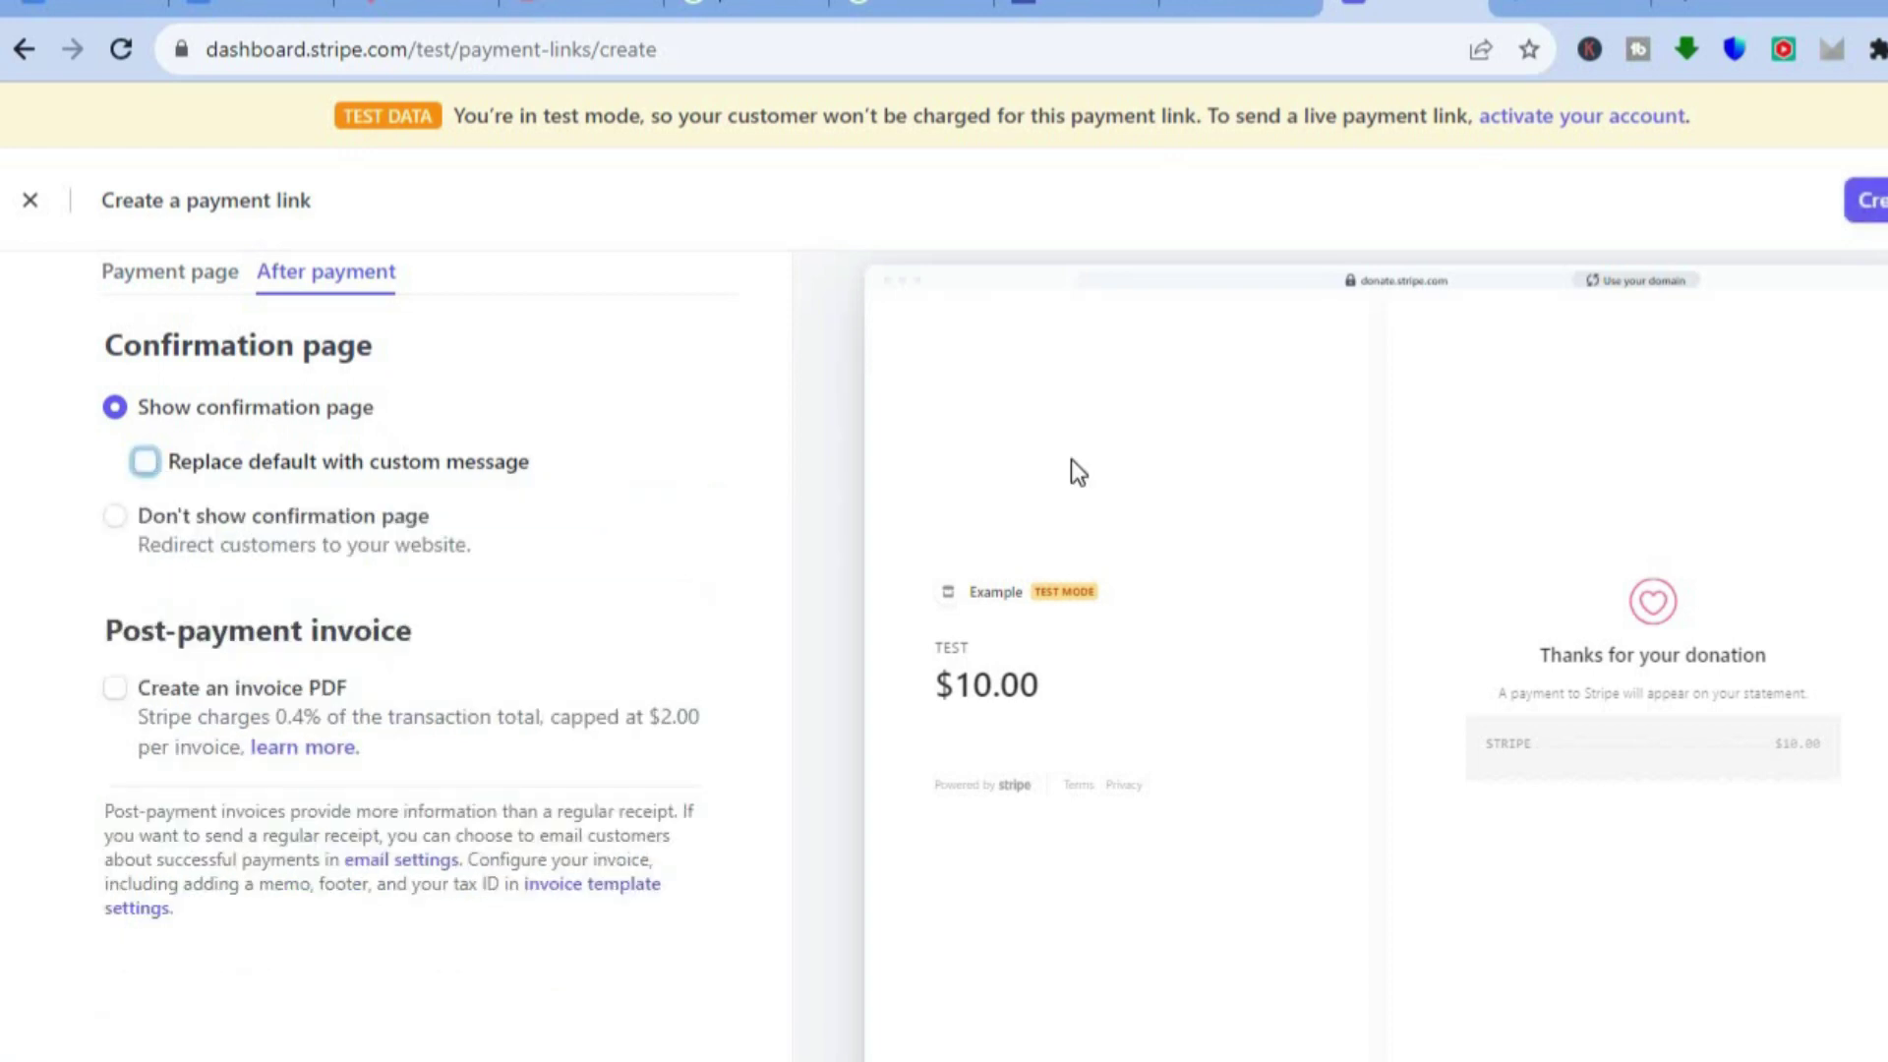
{"action": "left_click", "coordinate": [1866, 199]}
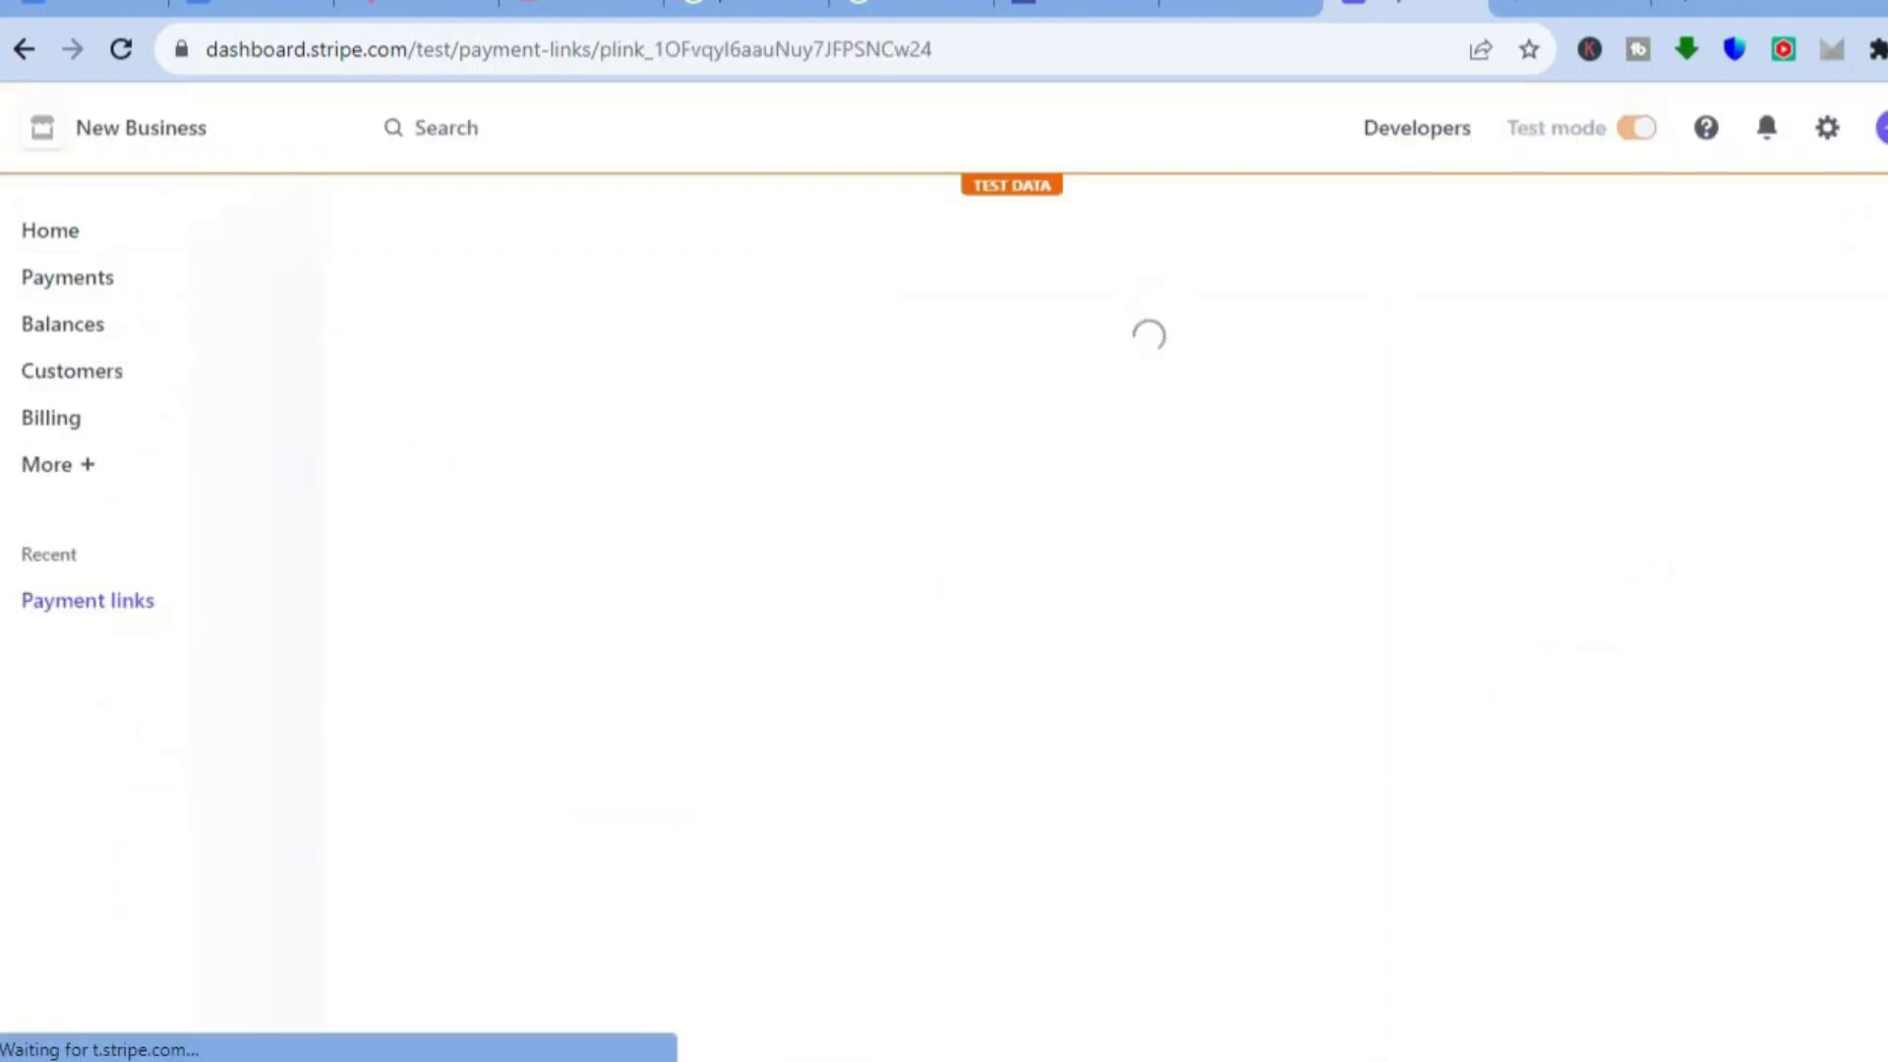
Preview the TEST payment link's QR code, then dismiss it to show the donate.stripe.com link.
{"action": "scroll", "coordinate": [1204, 673], "scroll_direction": "down", "scroll_amount": 1}
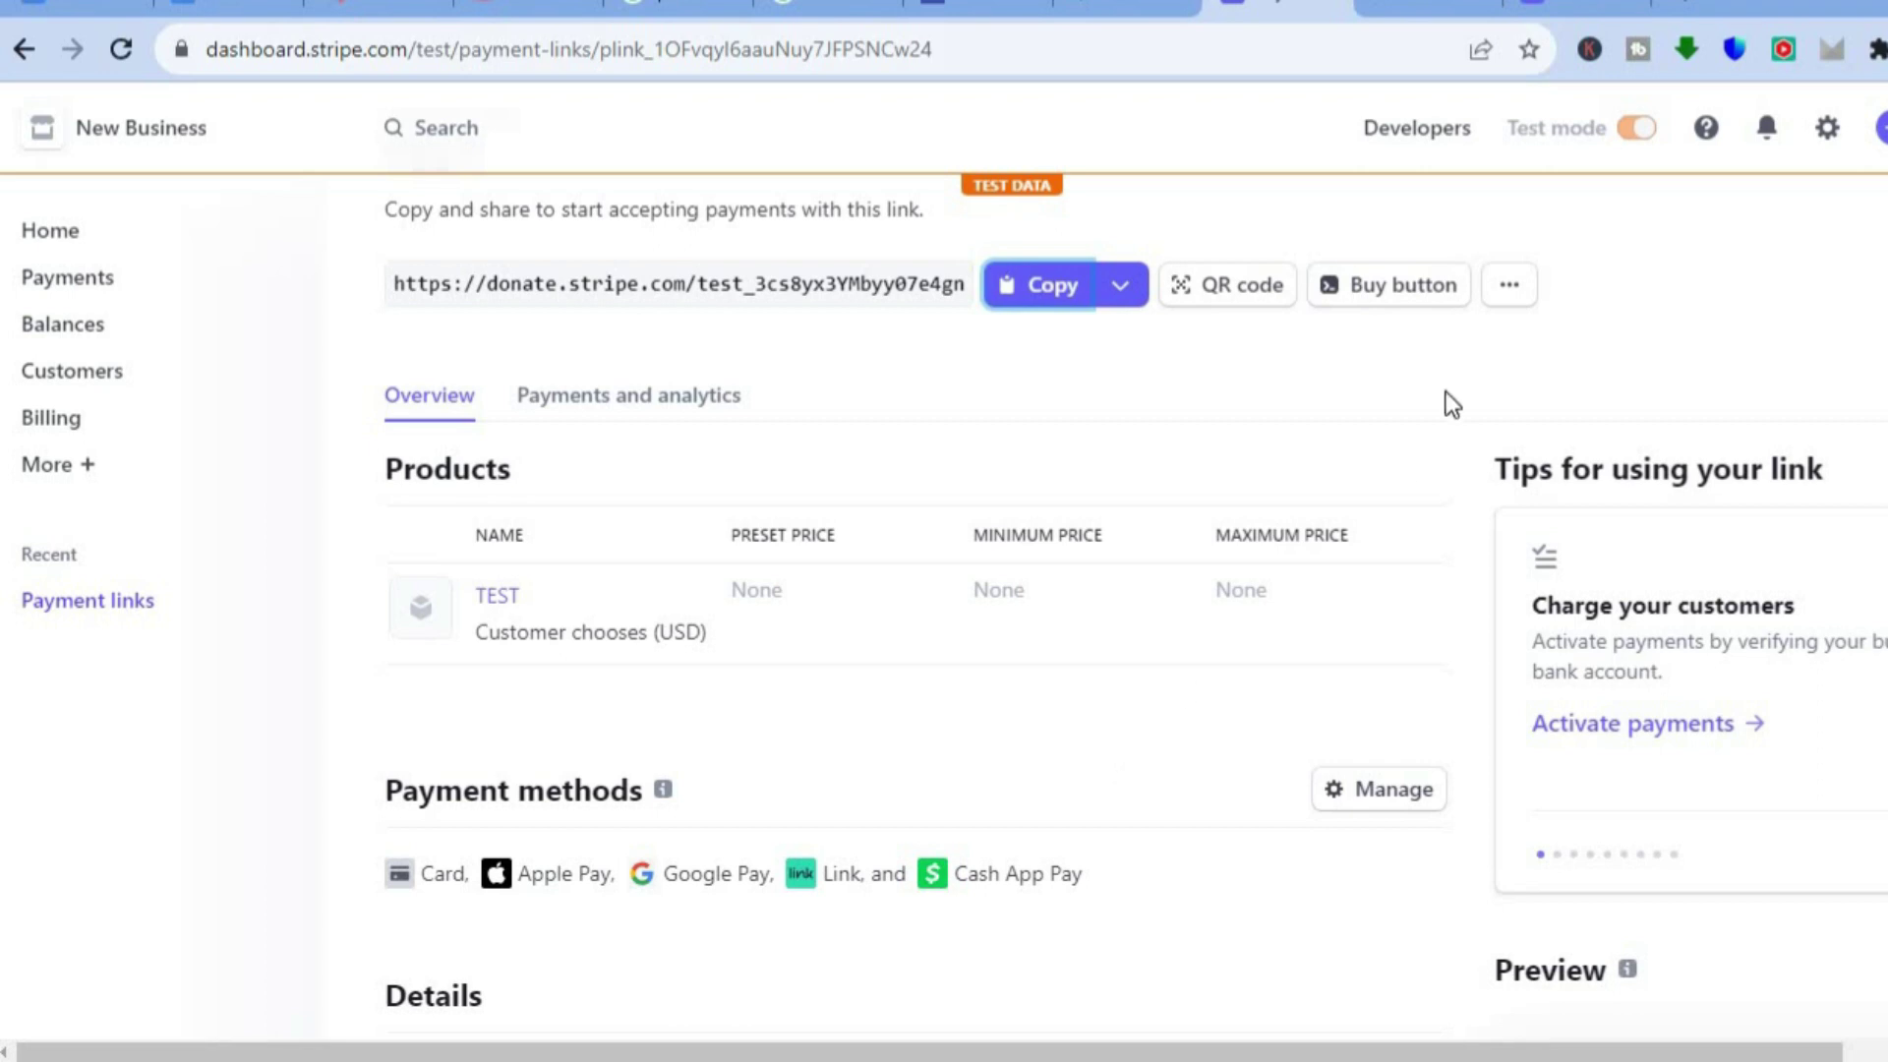
{"action": "left_click", "coordinate": [1244, 287]}
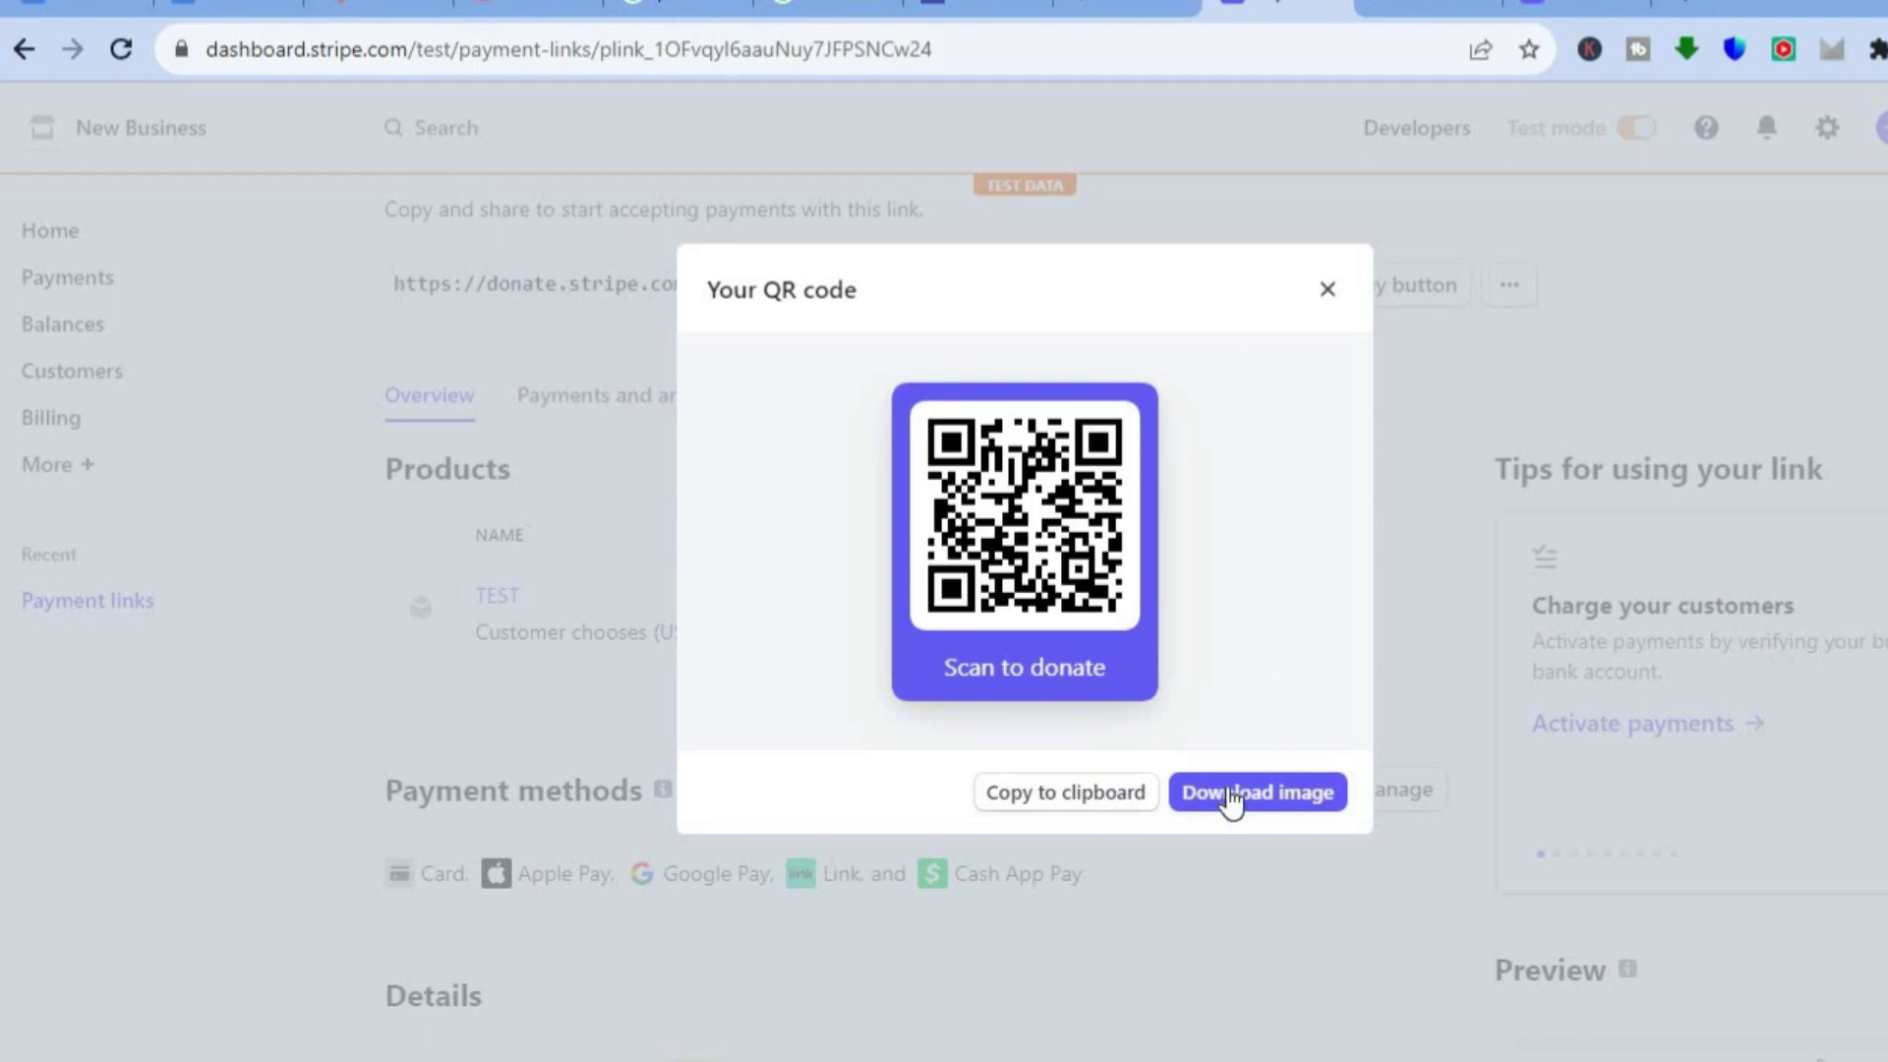
{"action": "left_click", "coordinate": [1327, 292]}
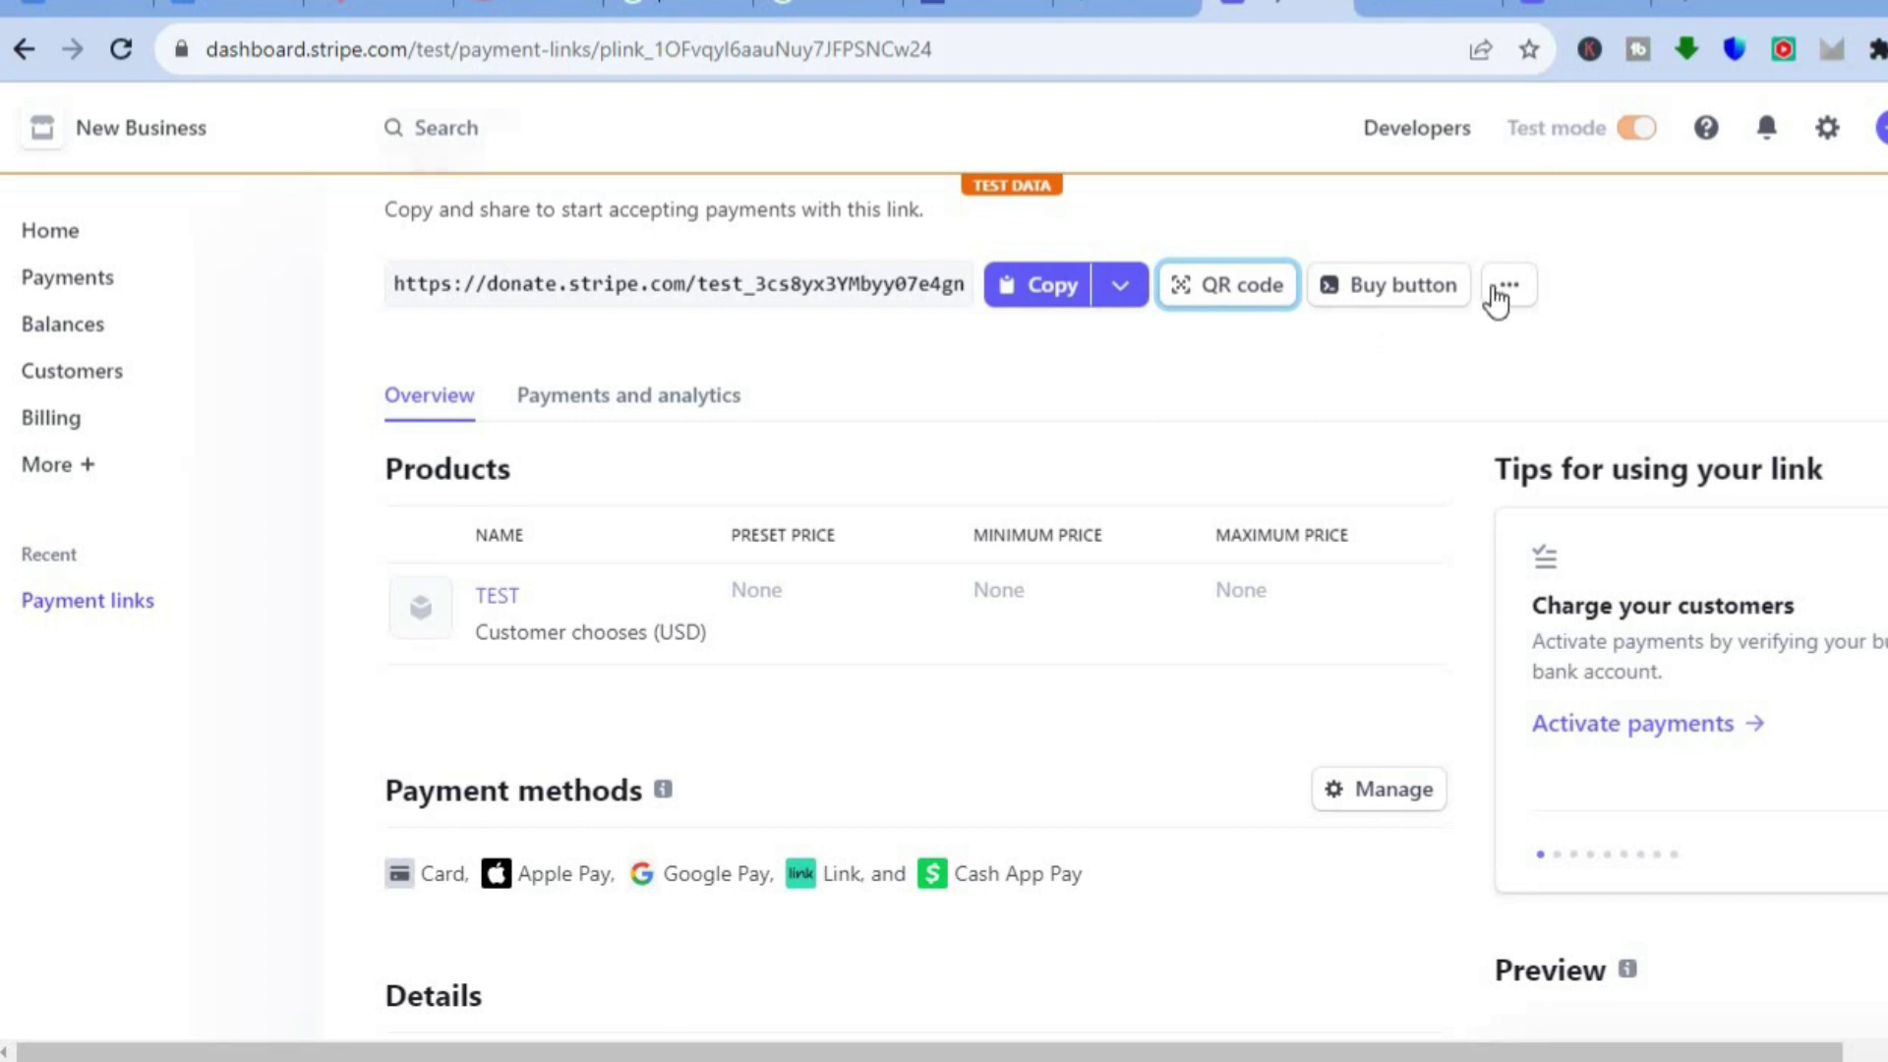
Copy the Stripe Donate buy button embed code and return to Google Sites.
{"action": "left_click", "coordinate": [1402, 290]}
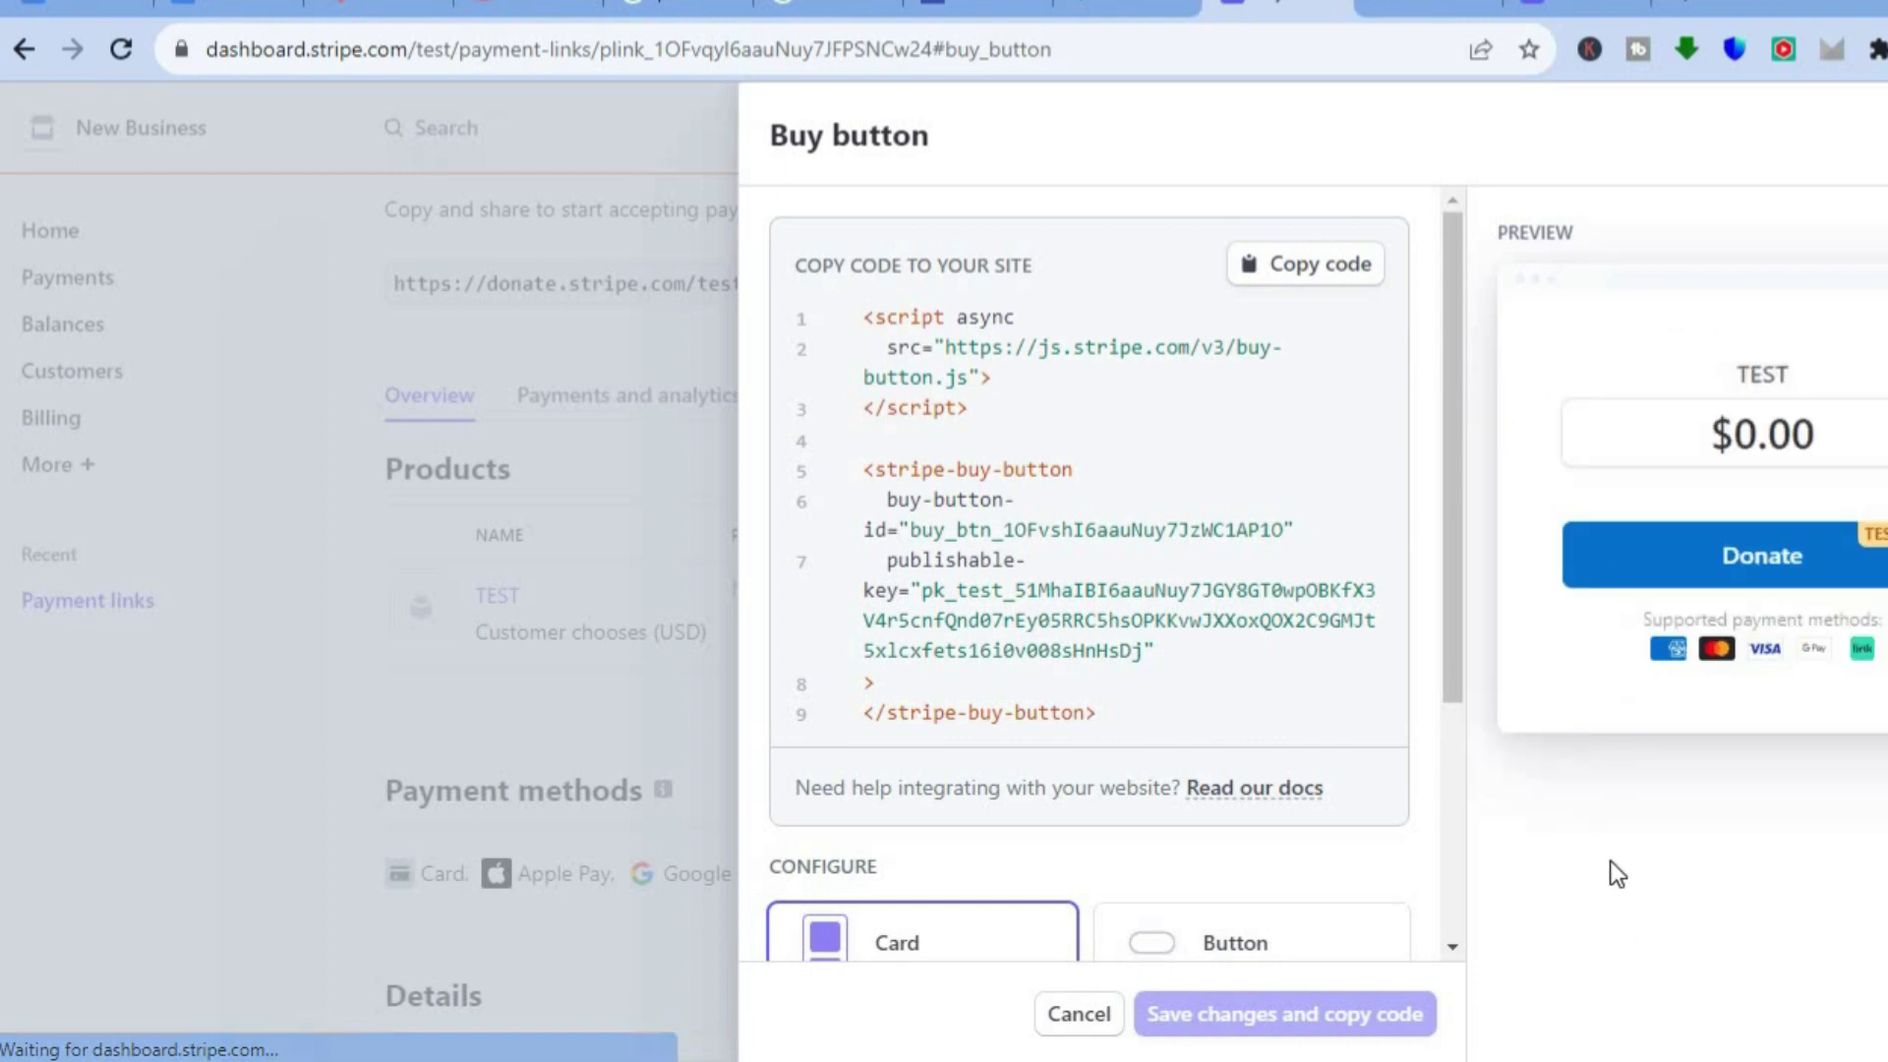
{"action": "left_click", "coordinate": [1323, 280]}
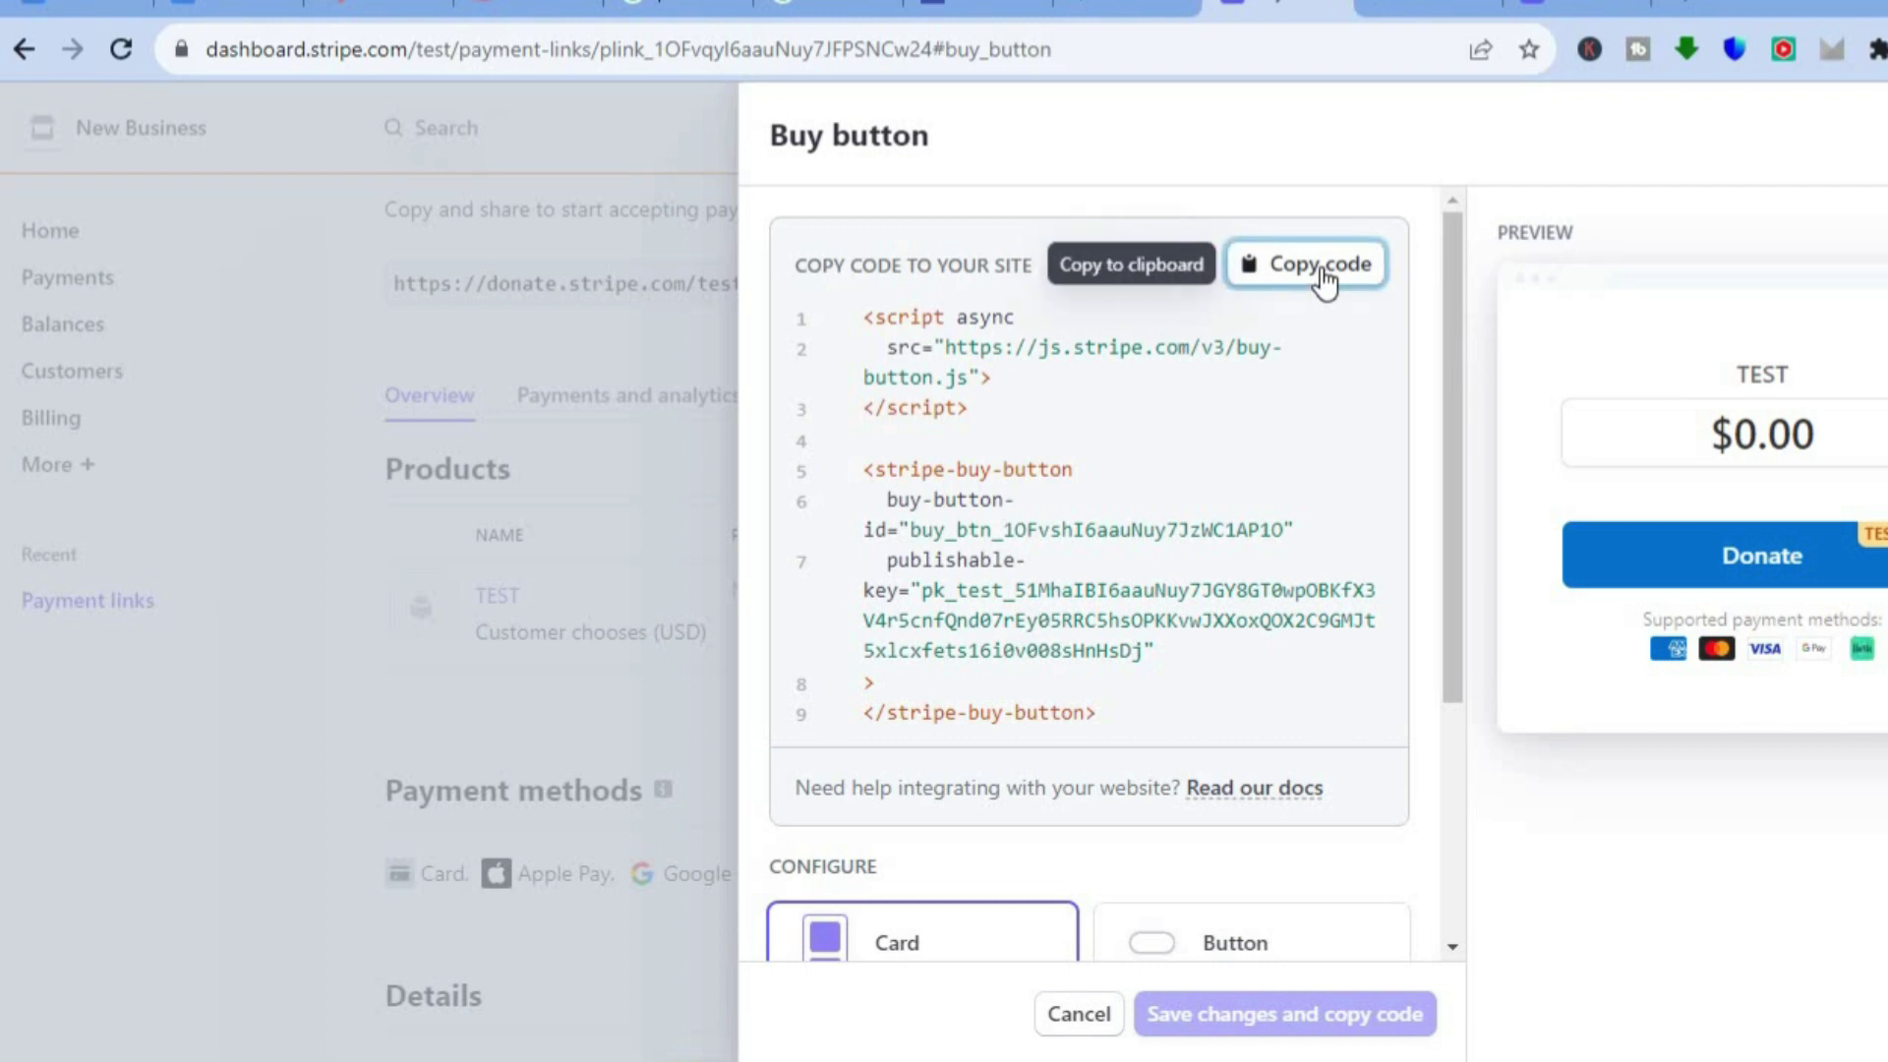
{"action": "left_click", "coordinate": [972, 7]}
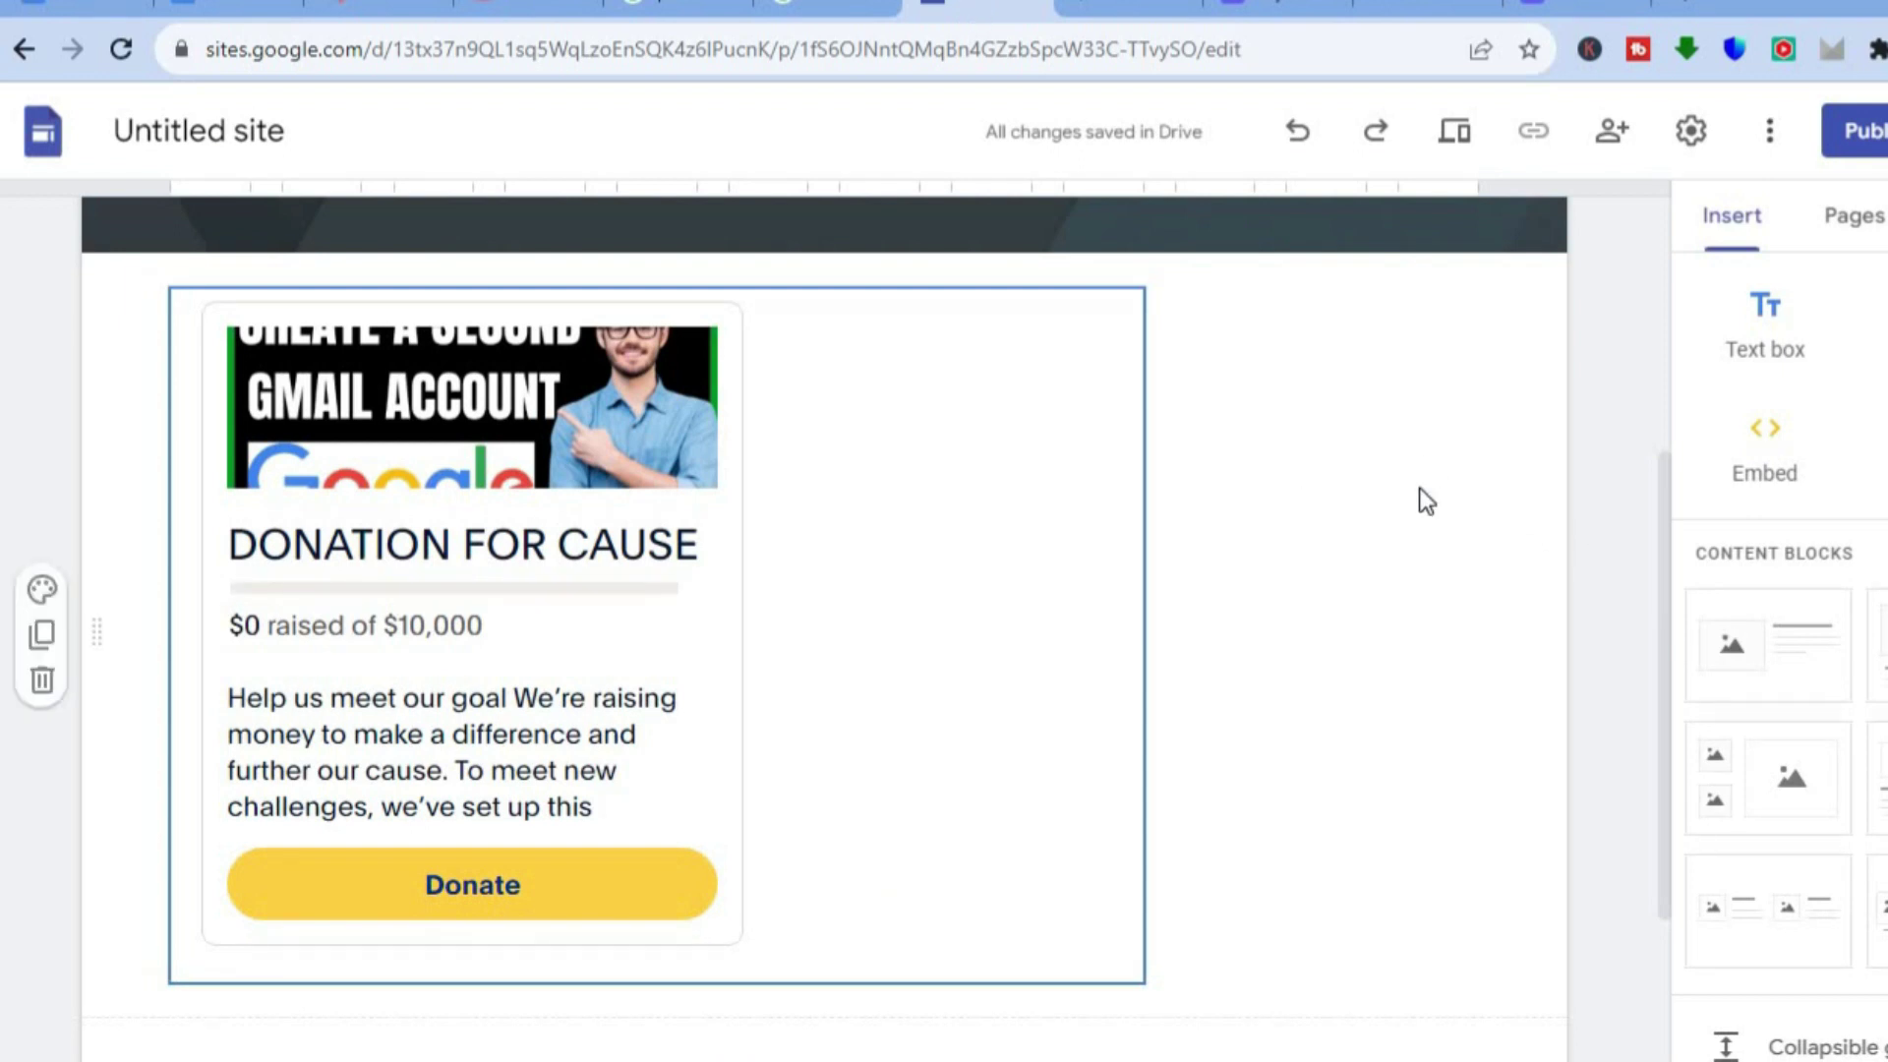
Paste the Stripe buy button code as an embed and insert it below the PayPal card.
{"action": "left_click", "coordinate": [1771, 462]}
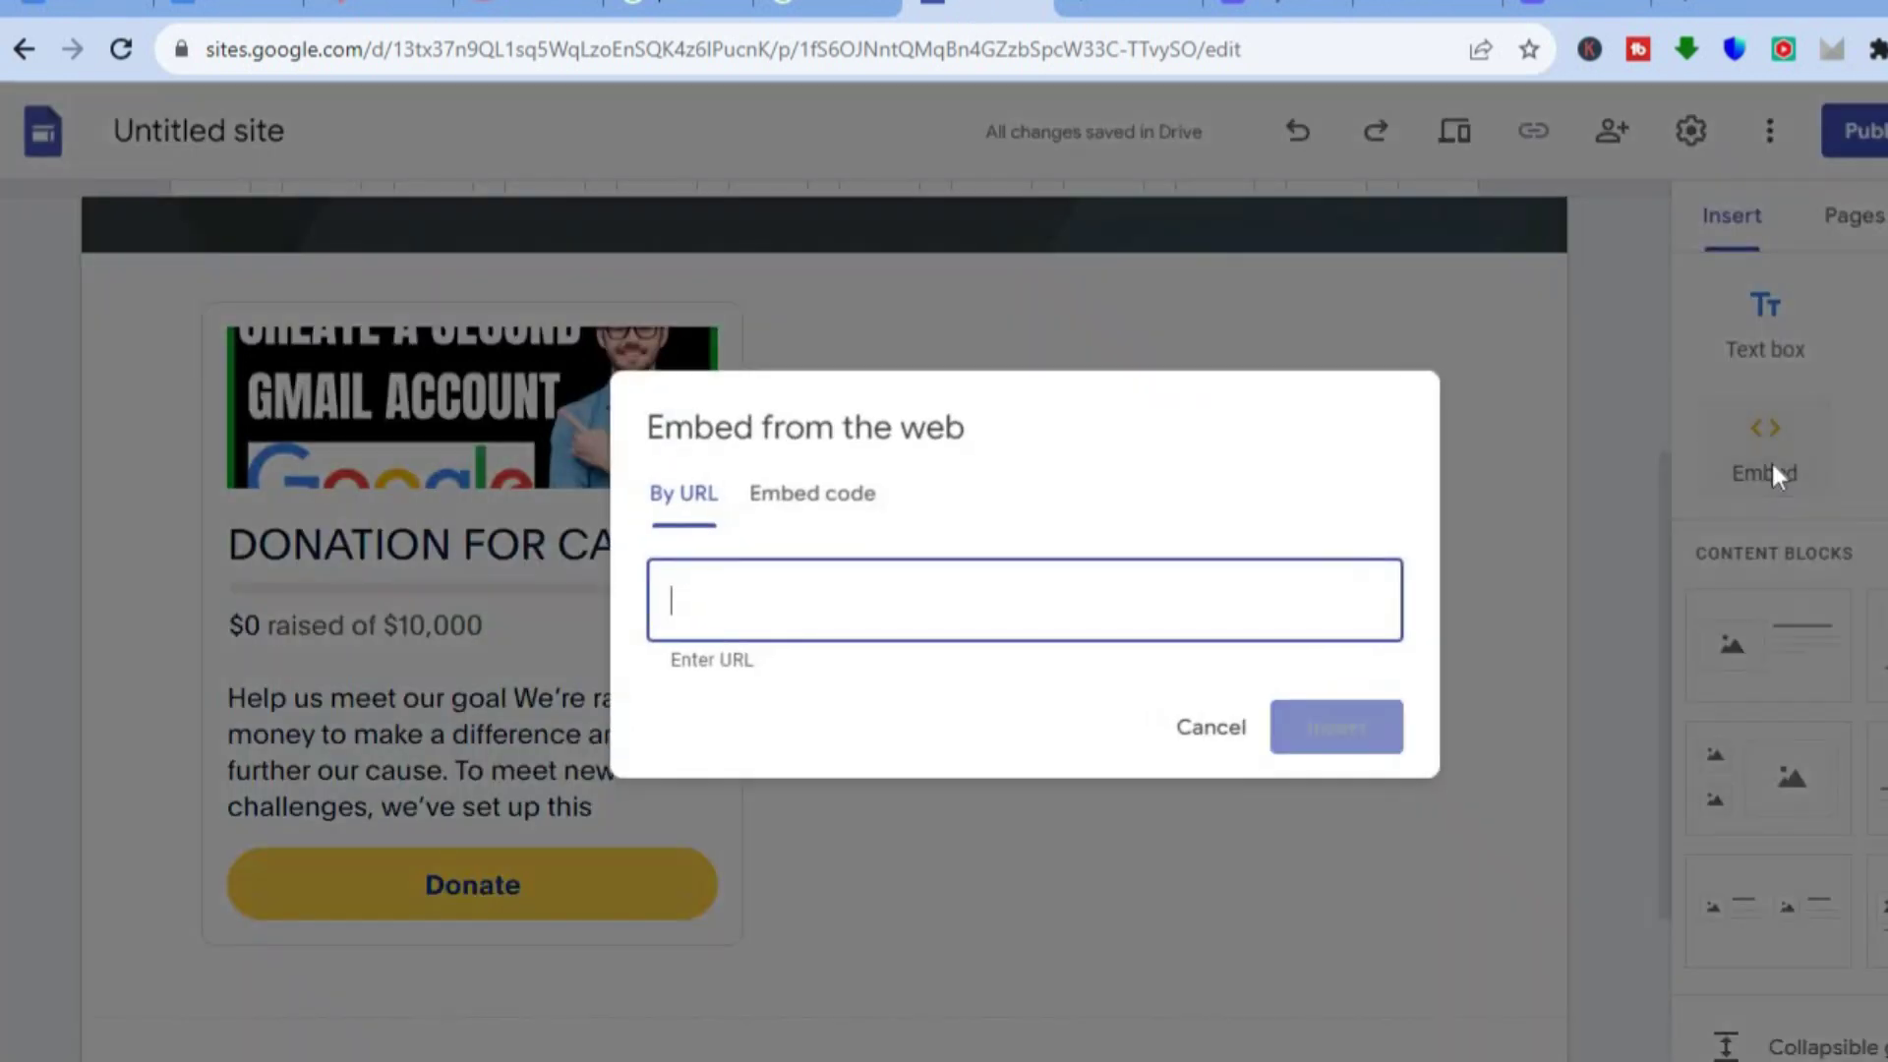
{"action": "left_click", "coordinate": [827, 506]}
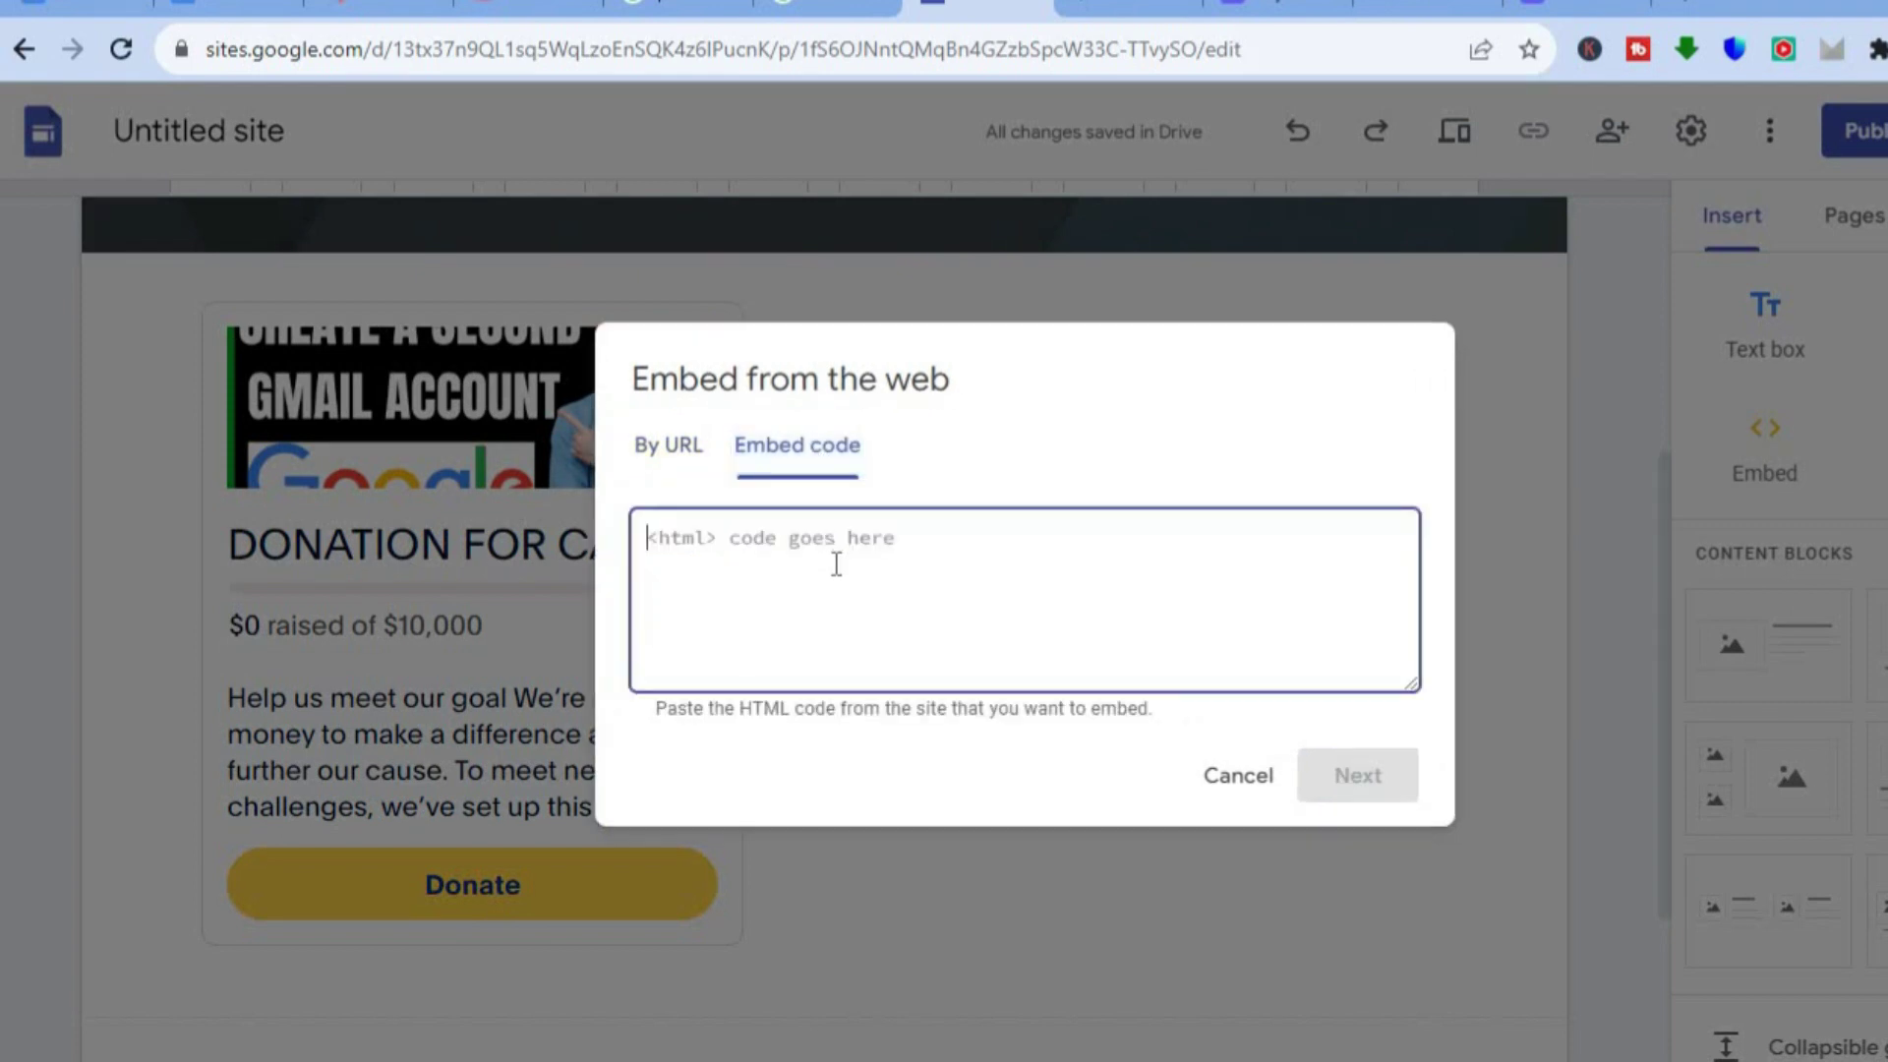
{"action": "right_click", "coordinate": [834, 565]}
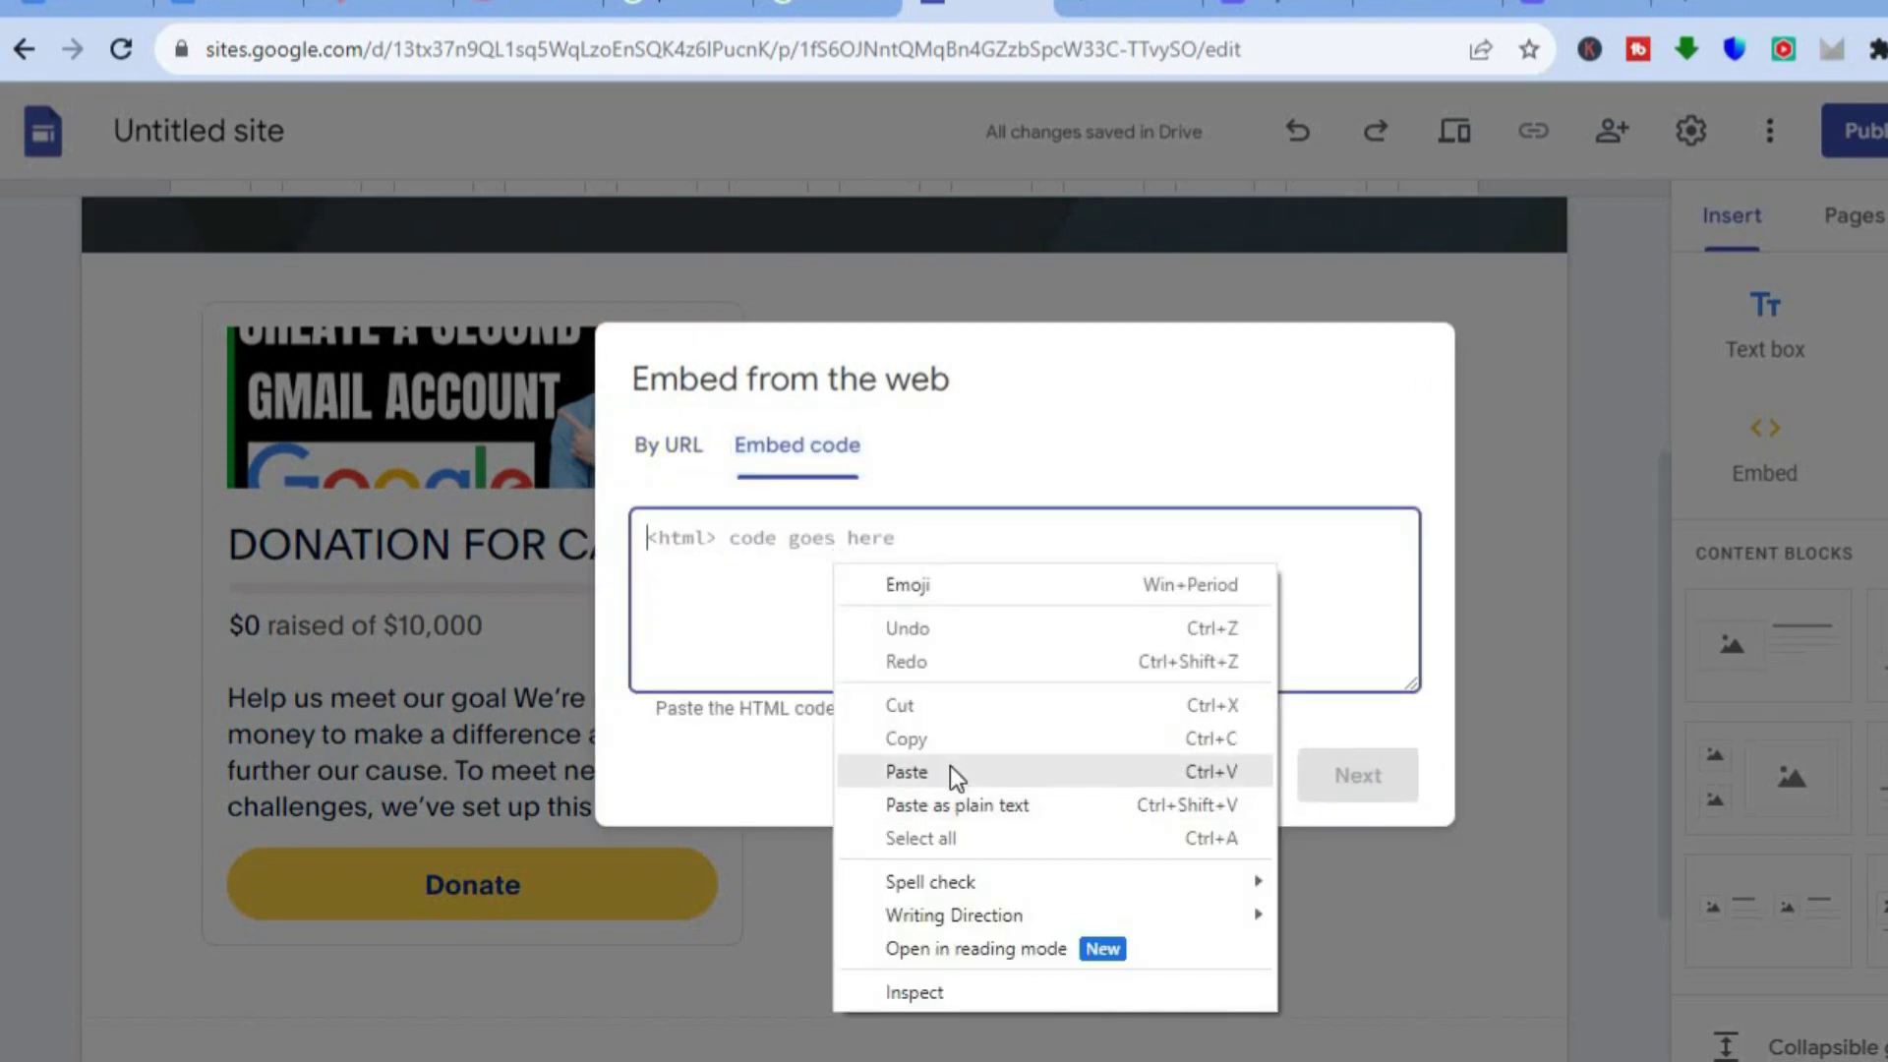
{"action": "left_click", "coordinate": [950, 767]}
{"action": "left_click", "coordinate": [1392, 782]}
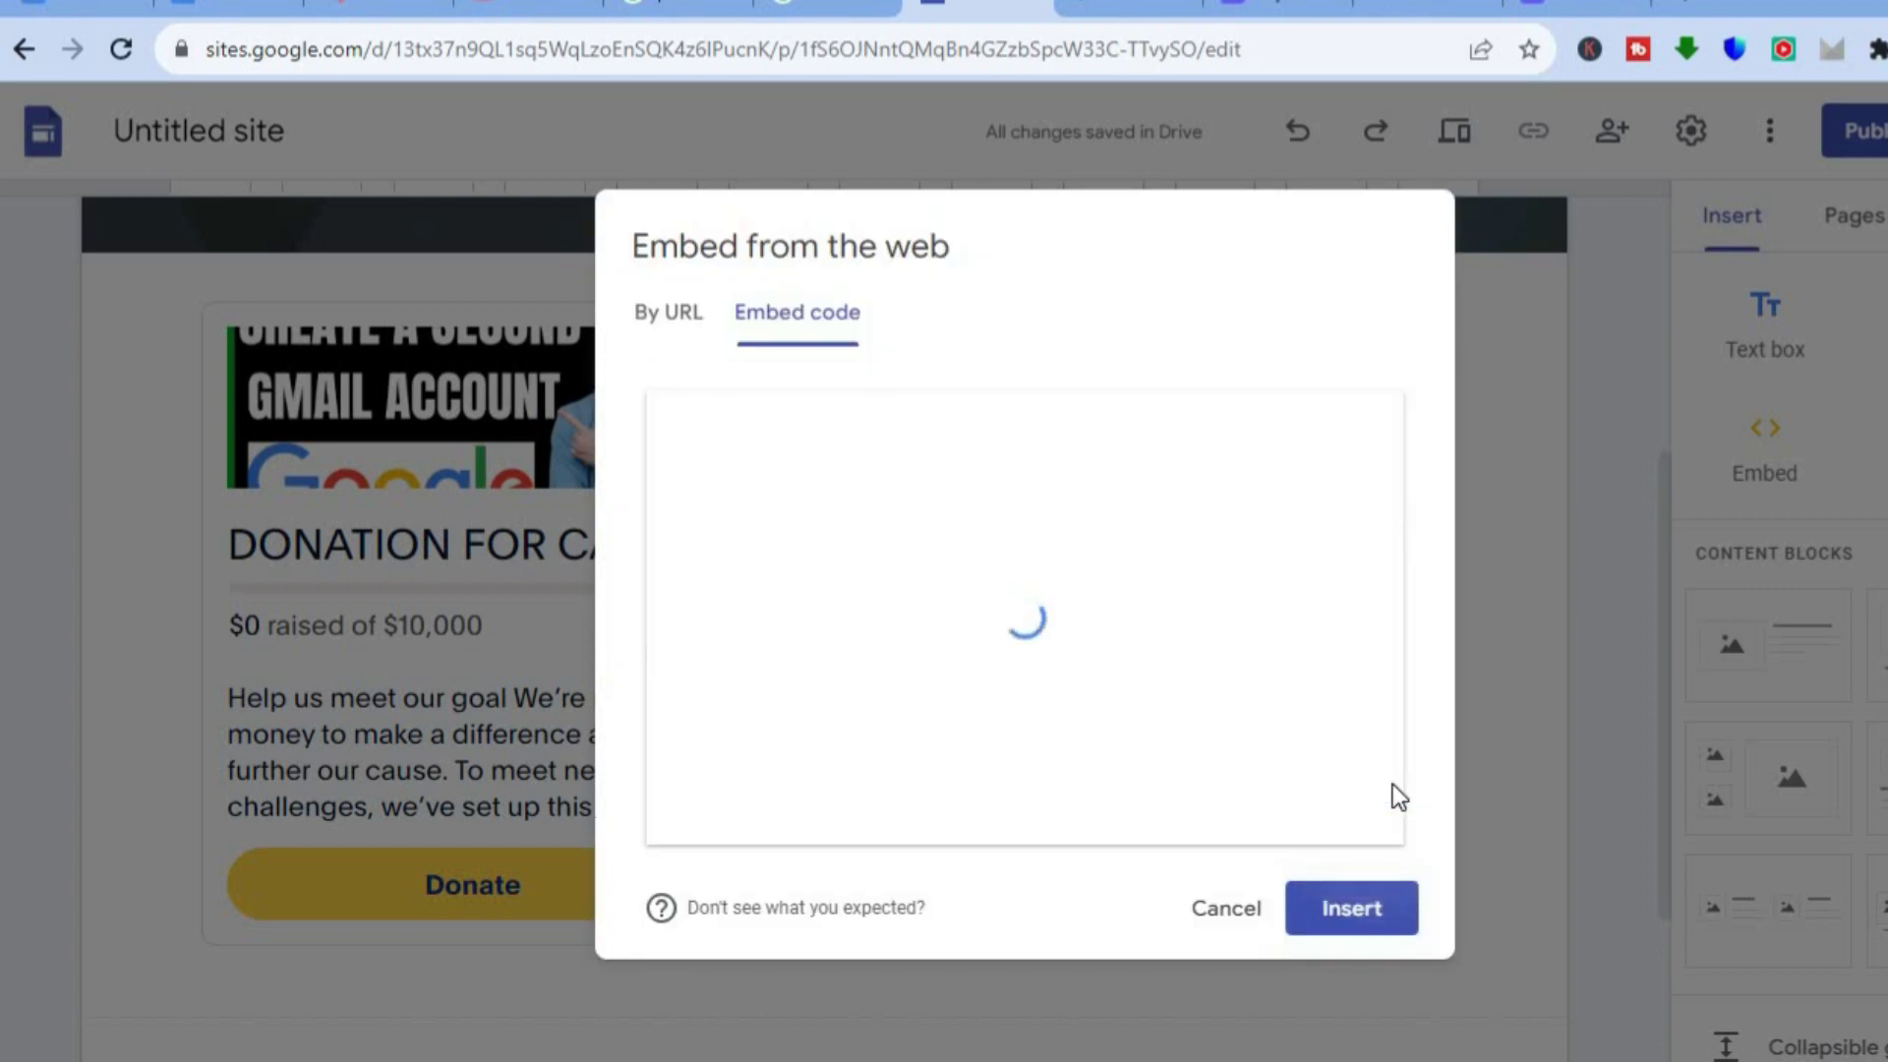
{"action": "left_click", "coordinate": [1360, 911]}
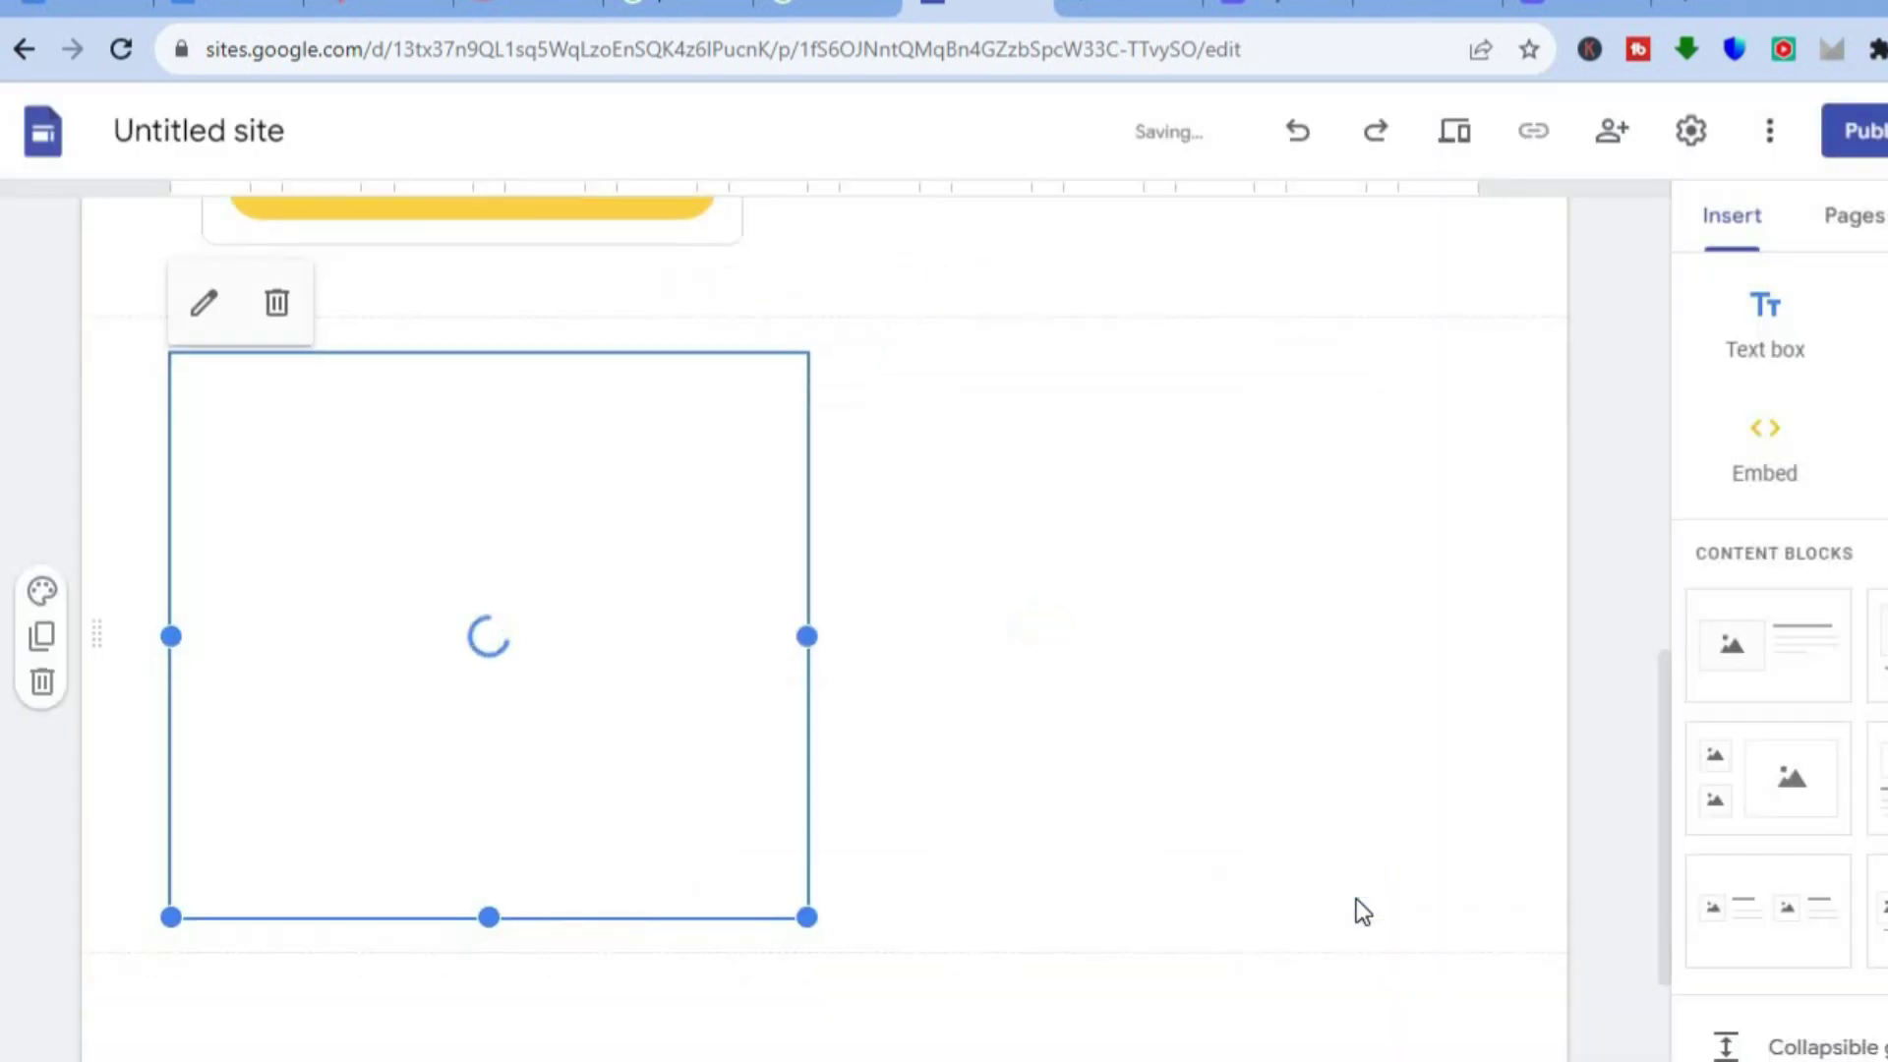